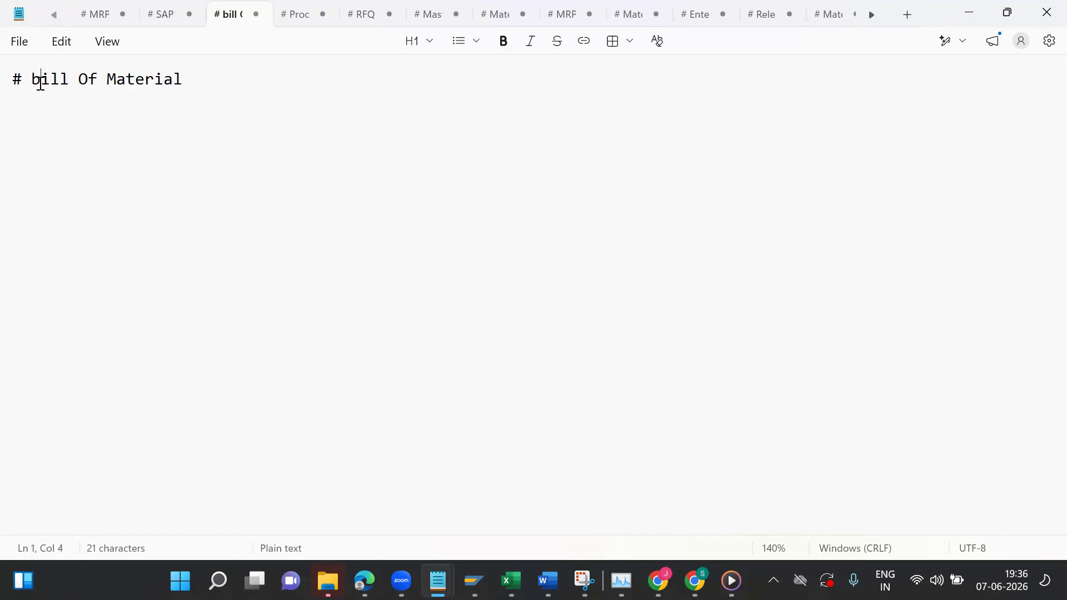
Step: Capitalise the heading to "# Bill Of Material" and add an indented "Production" line two lines below it
{"action": "type", "text": "B"}
{"action": "key", "text": "Return"}
{"action": "key", "text": "Return"}
{"action": "key", "text": "Tab"}
{"action": "type", "text": "pRODUCITON"}
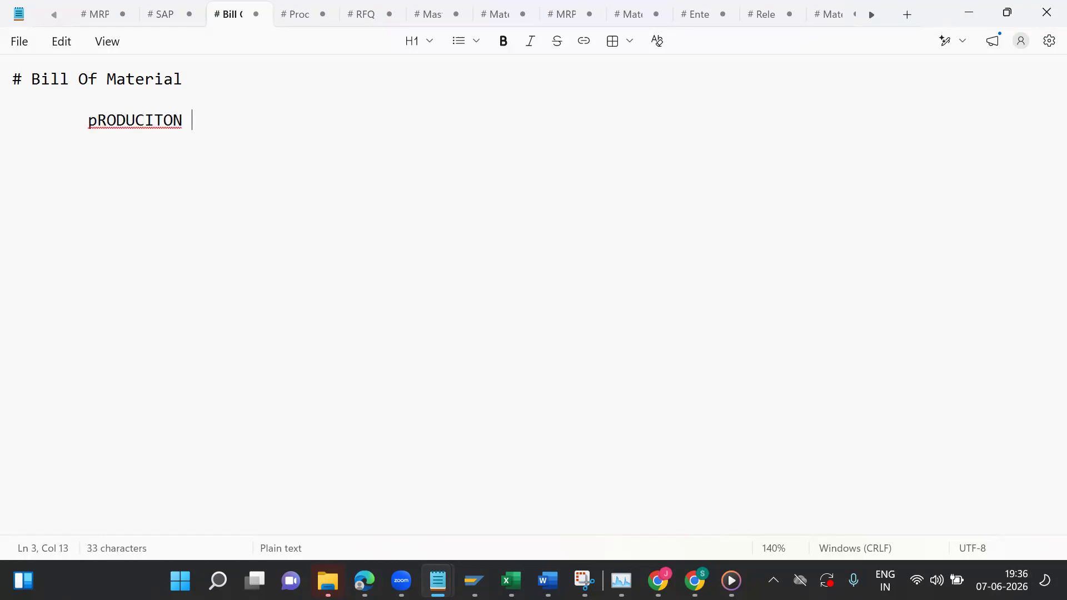
{"action": "key", "text": "BackSpace"}
{"action": "key", "text": "BackSpace"}
{"action": "key", "text": "BackSpace"}
{"action": "key", "text": "BackSpace"}
{"action": "key", "text": "BackSpace"}
{"action": "key", "text": "BackSpace"}
{"action": "key", "text": "BackSpace"}
{"action": "key", "text": "BackSpace"}
{"action": "key", "text": "BackSpace"}
{"action": "key", "text": "BackSpace"}
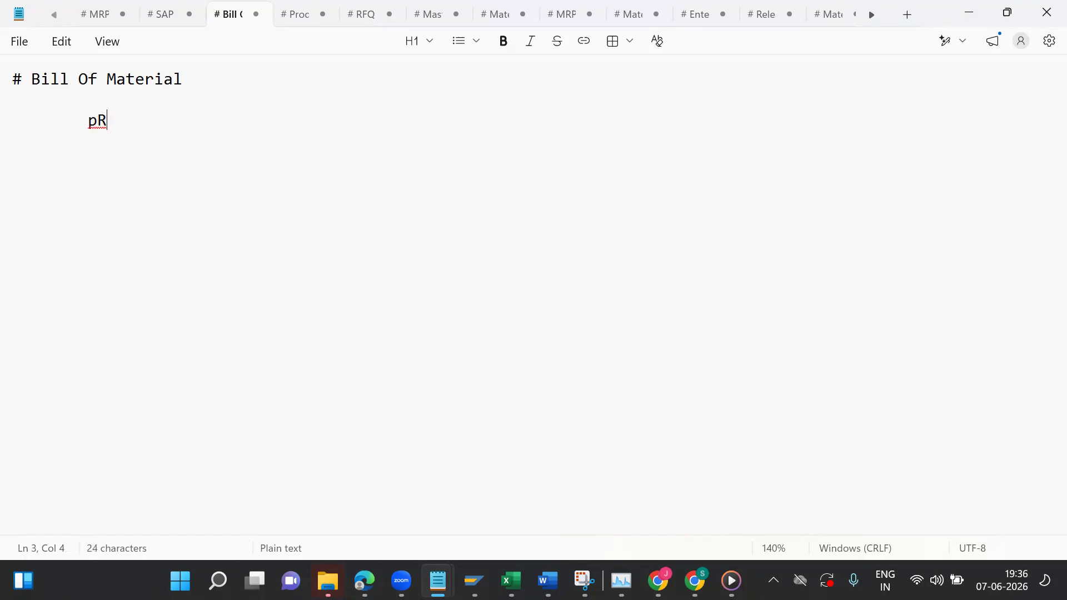
{"action": "type", "text": "Production"}
Step: Add an indented "Subcontracting" line below Production, separated by a blank line
{"action": "key", "text": "Return"}
{"action": "key", "text": "Return"}
{"action": "key", "text": "Tab"}
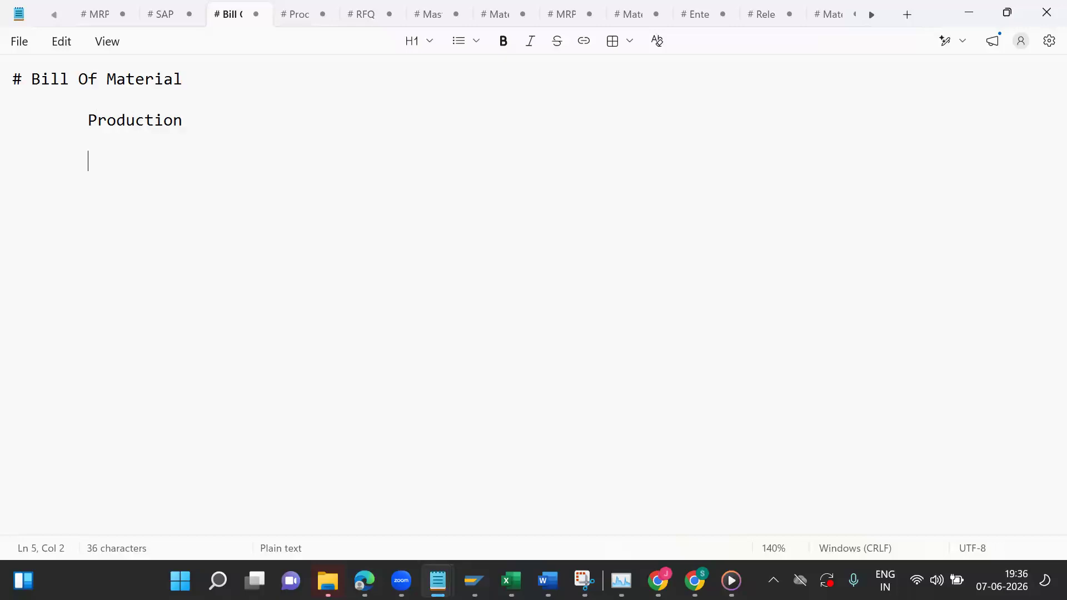
{"action": "type", "text": "Subcontracting"}
{"action": "key", "text": "Return"}
{"action": "key", "text": "Return"}
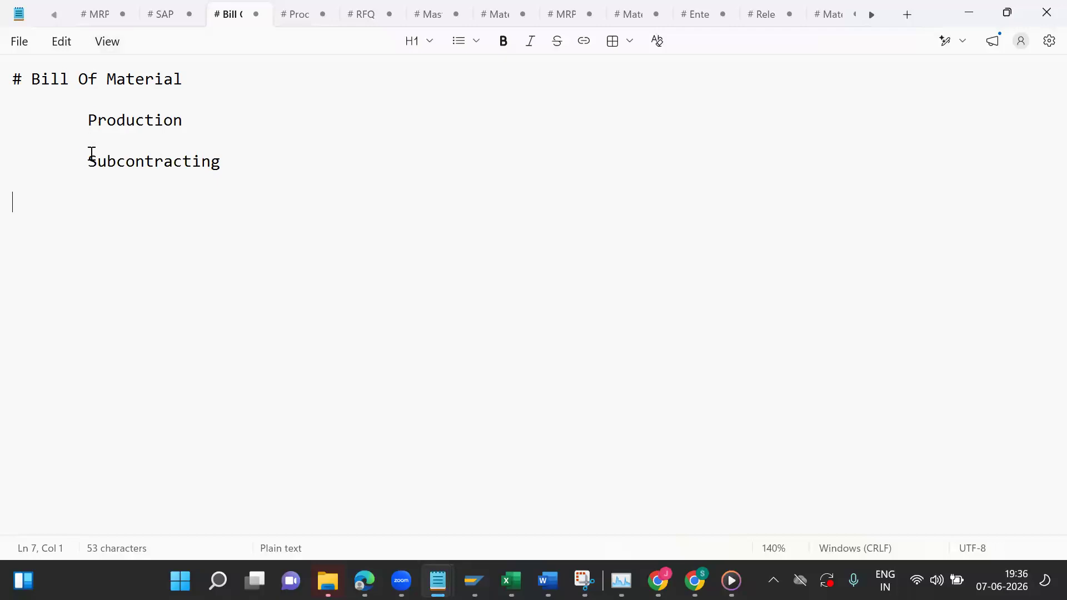
{"action": "left_click_drag", "start_coordinate": [92, 153], "coordinate": [312, 184]}
{"action": "left_click", "coordinate": [305, 181]}
{"action": "left_click_drag", "start_coordinate": [84, 121], "coordinate": [189, 120]}
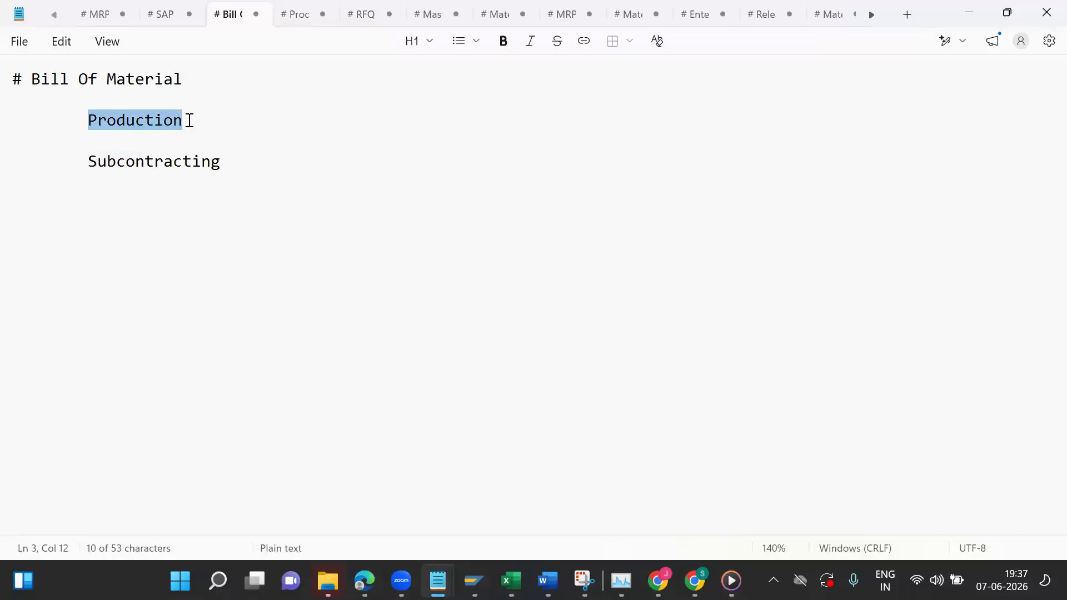
{"action": "left_click", "coordinate": [191, 120]}
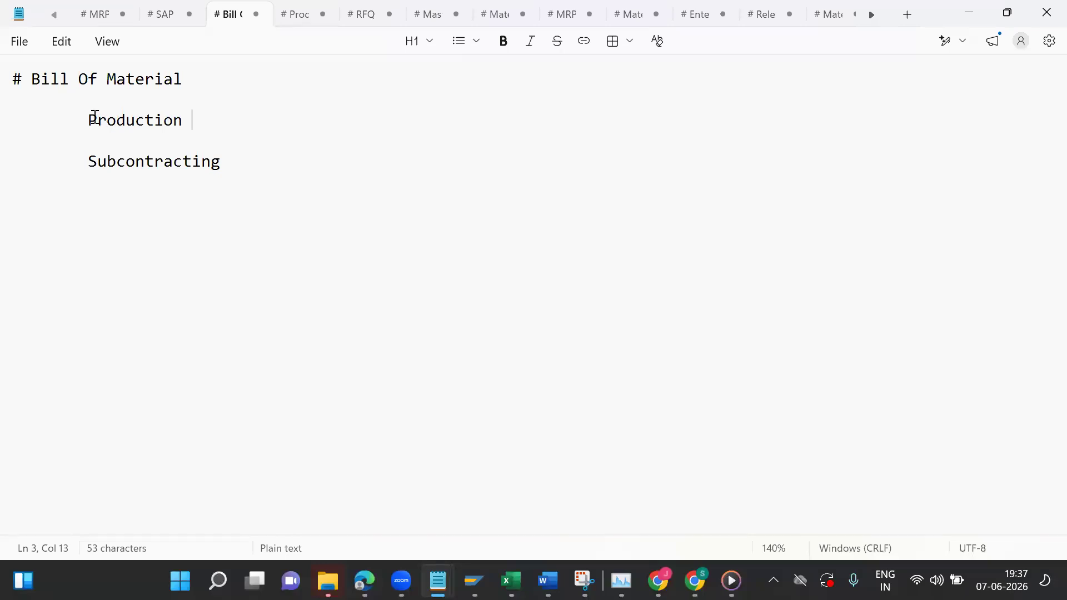
Step: Append "- BOM" to the end of the Bill Of Material heading
{"action": "left_click", "coordinate": [238, 77]}
{"action": "type", "text": "- BOM"}
{"action": "left_click_drag", "start_coordinate": [30, 79], "coordinate": [174, 77]}
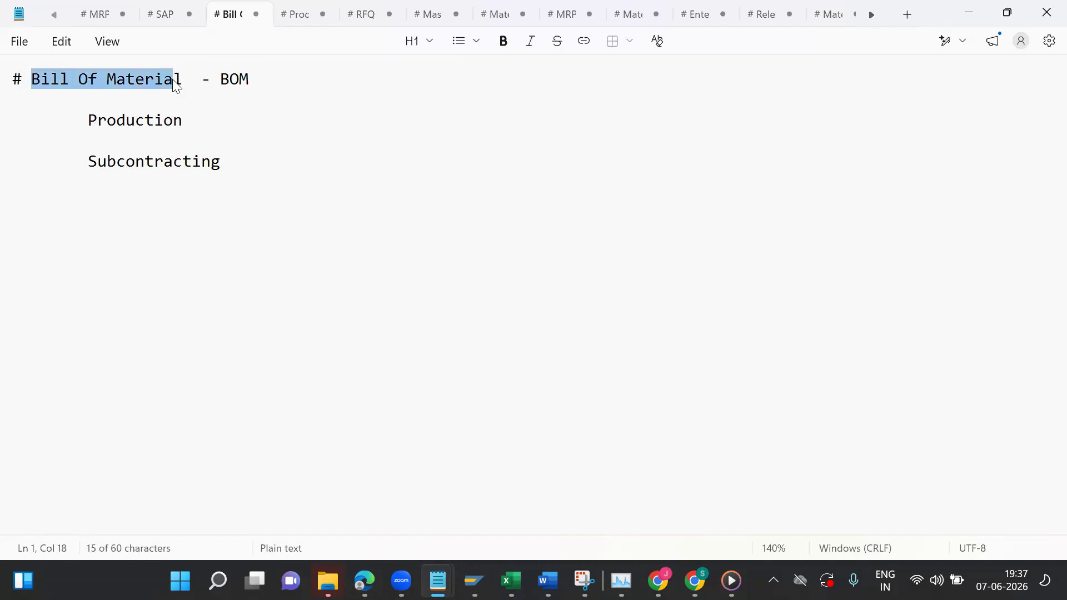
{"action": "left_click_drag", "start_coordinate": [86, 117], "coordinate": [231, 114]}
{"action": "left_click_drag", "start_coordinate": [89, 160], "coordinate": [248, 171]}
Step: Add an indented definition below Subcontracting: "It is structured list of item component to produce FG / SFG material ."
{"action": "left_click", "coordinate": [249, 168]}
{"action": "key", "text": "Return"}
{"action": "key", "text": "Return"}
{"action": "key", "text": "Tab"}
{"action": "type", "text": "It is structured list of item compo"}
{"action": "key", "text": "BackSpace"}
{"action": "type", "text": "onent to produce "}
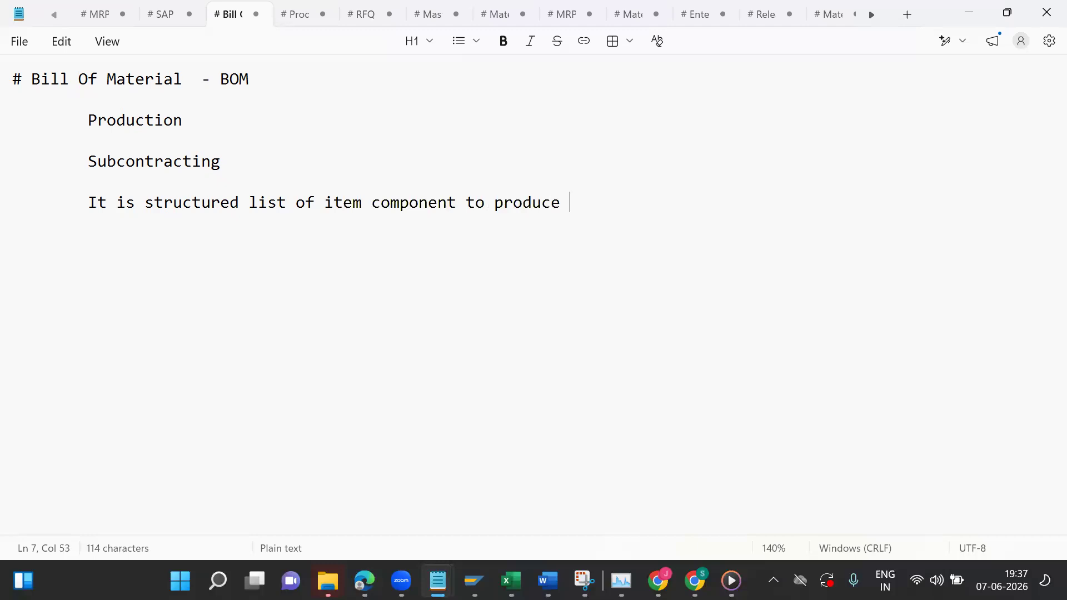
{"action": "type", "text": "S"}
{"action": "key", "text": "BackSpace"}
{"action": "type", "text": "FG / SFG material ."}
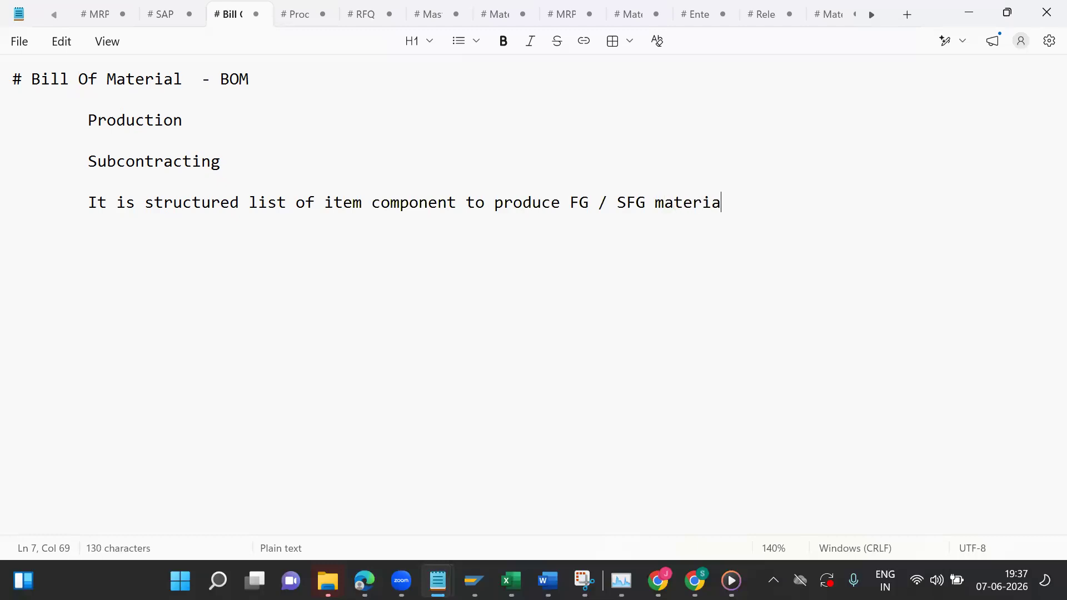
{"action": "key", "text": "Return"}
{"action": "key", "text": "Return"}
{"action": "key", "text": "Tab"}
Step: Append a "-" after the word Production near the start of the note
{"action": "left_click_drag", "start_coordinate": [96, 123], "coordinate": [241, 128]}
{"action": "left_click", "coordinate": [243, 124]}
{"action": "type", "text": "-."}
{"action": "key", "text": "BackSpace"}
Step: Add a double-indented example line "Pen - 1 qty" below the definition, leaving blank lines between them
{"action": "left_click_drag", "start_coordinate": [739, 200], "coordinate": [772, 209]}
{"action": "left_click", "coordinate": [772, 210]}
{"action": "key", "text": "Return"}
{"action": "key", "text": "Return"}
{"action": "key", "text": "Return"}
{"action": "key", "text": "Return"}
{"action": "key", "text": "Tab"}
{"action": "key", "text": "Tab"}
{"action": "type", "text": "Pen - 1 qty"}
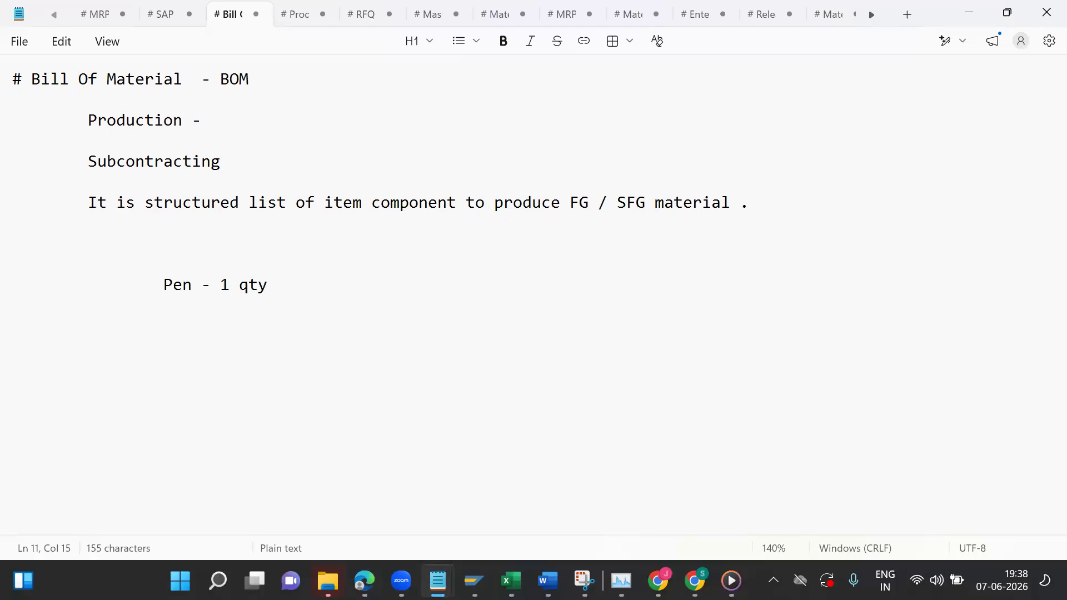
Step: List "pen body" and "pen cap" on separate double-indented lines below the pen example
{"action": "left_click", "coordinate": [348, 300]}
{"action": "key", "text": "Return"}
{"action": "key", "text": "Tab"}
{"action": "key", "text": "Tab"}
{"action": "type", "text": "pen body"}
{"action": "key", "text": "Return"}
{"action": "key", "text": "Tab"}
{"action": "key", "text": "Tab"}
{"action": "type", "text": "pen cap"}
Step: Add "refile" as the third double-indented pen component, followed by blank lines
{"action": "key", "text": "Return"}
{"action": "key", "text": "Tab"}
{"action": "key", "text": "Tab"}
{"action": "key", "text": "Tab"}
{"action": "key", "text": "BackSpace"}
{"action": "type", "text": "refile"}
{"action": "key", "text": "BackSpace"}
{"action": "type", "text": "le"}
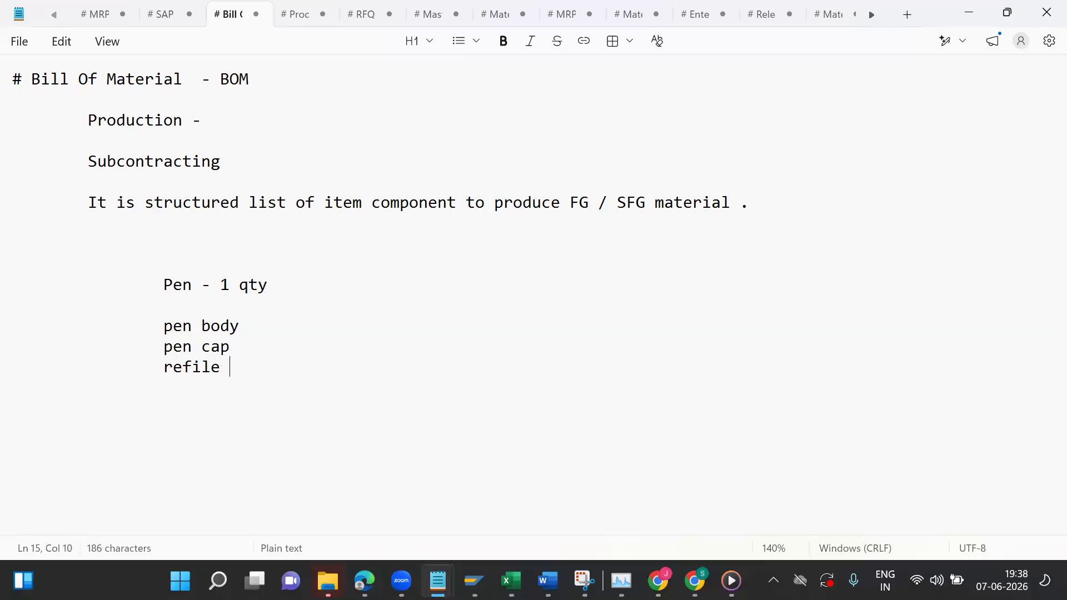
{"action": "key", "text": "Return"}
{"action": "key", "text": "Return"}
{"action": "left_click_drag", "start_coordinate": [167, 281], "coordinate": [246, 289]}
{"action": "left_click_drag", "start_coordinate": [162, 324], "coordinate": [251, 373]}
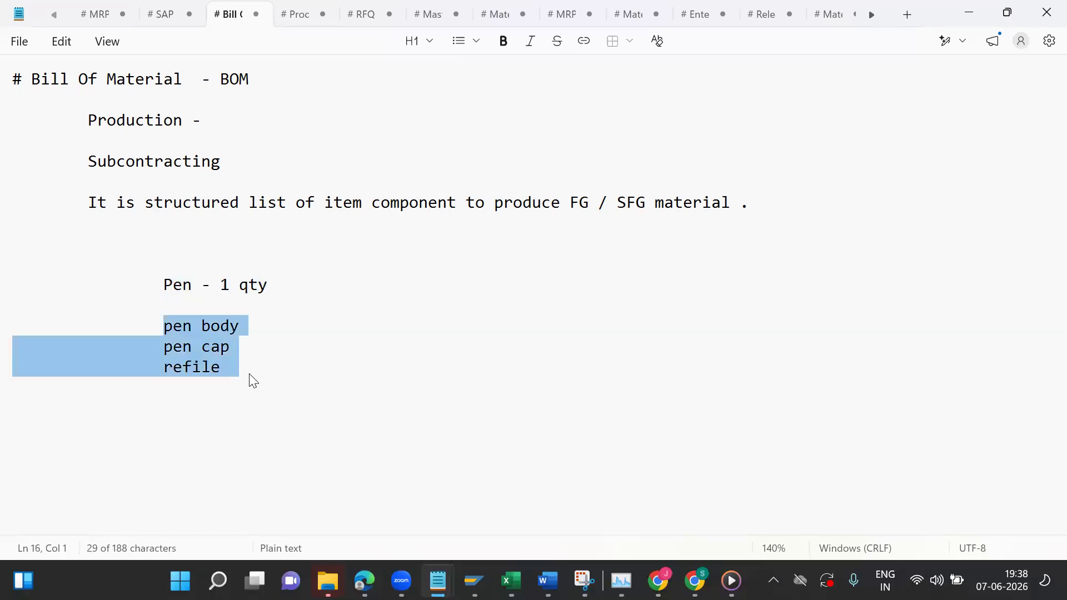
{"action": "left_click", "coordinate": [249, 373]}
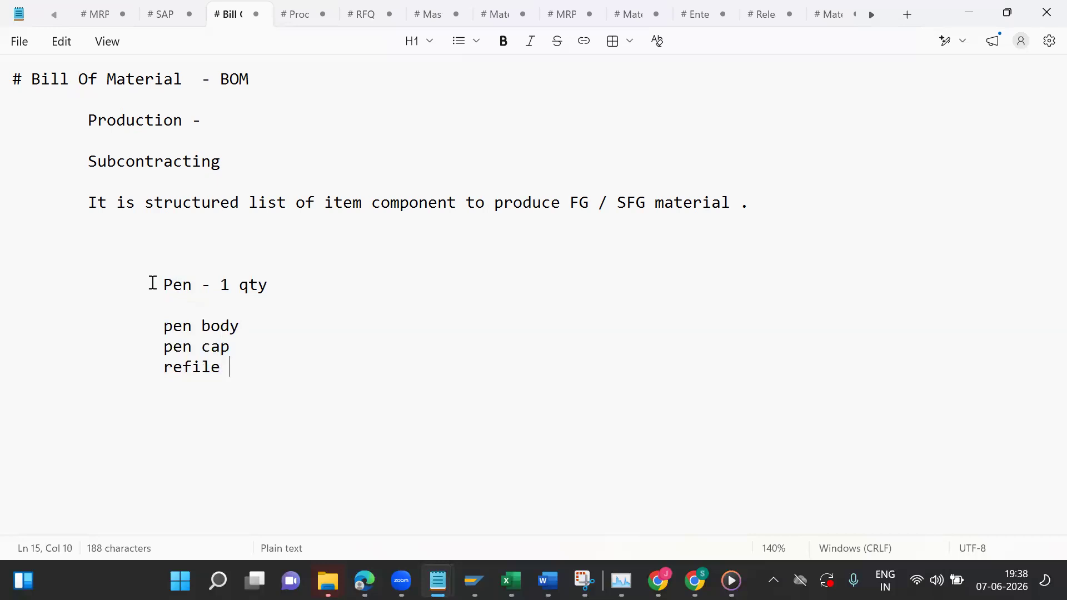
{"action": "left_click_drag", "start_coordinate": [153, 284], "coordinate": [231, 390]}
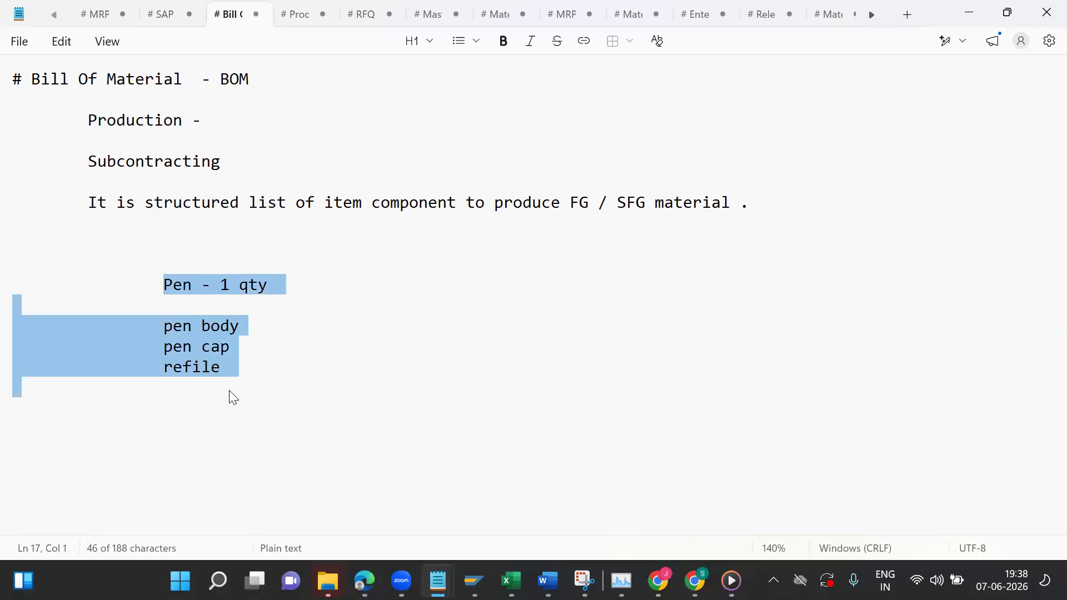
{"action": "left_click", "coordinate": [230, 390]}
Step: Append a "-" after the word Subcontracting
{"action": "left_click_drag", "start_coordinate": [88, 162], "coordinate": [245, 158]}
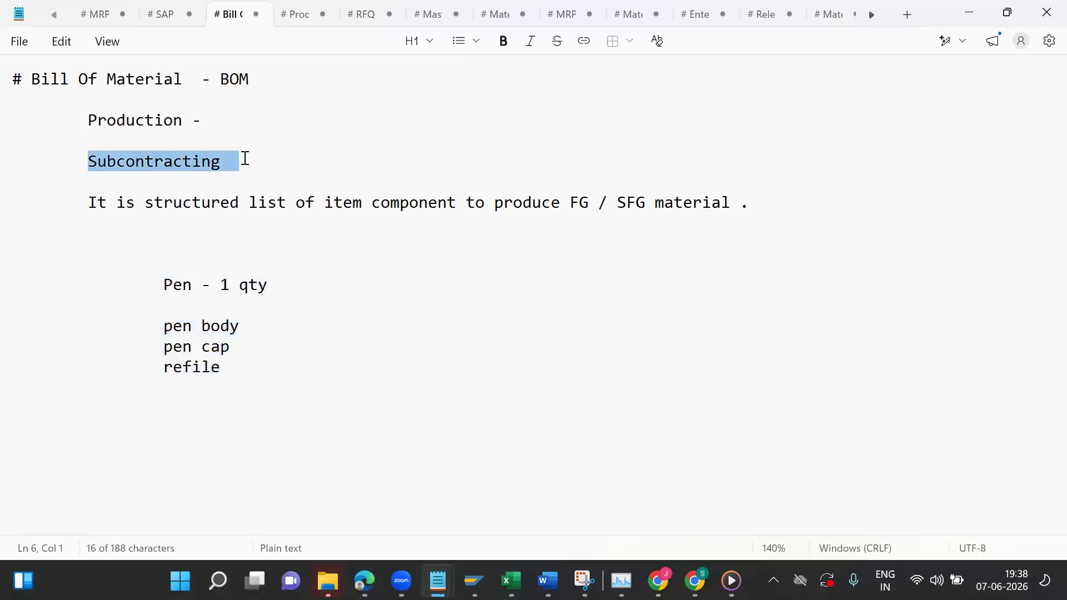
{"action": "left_click", "coordinate": [241, 159]}
{"action": "type", "text": "-"}
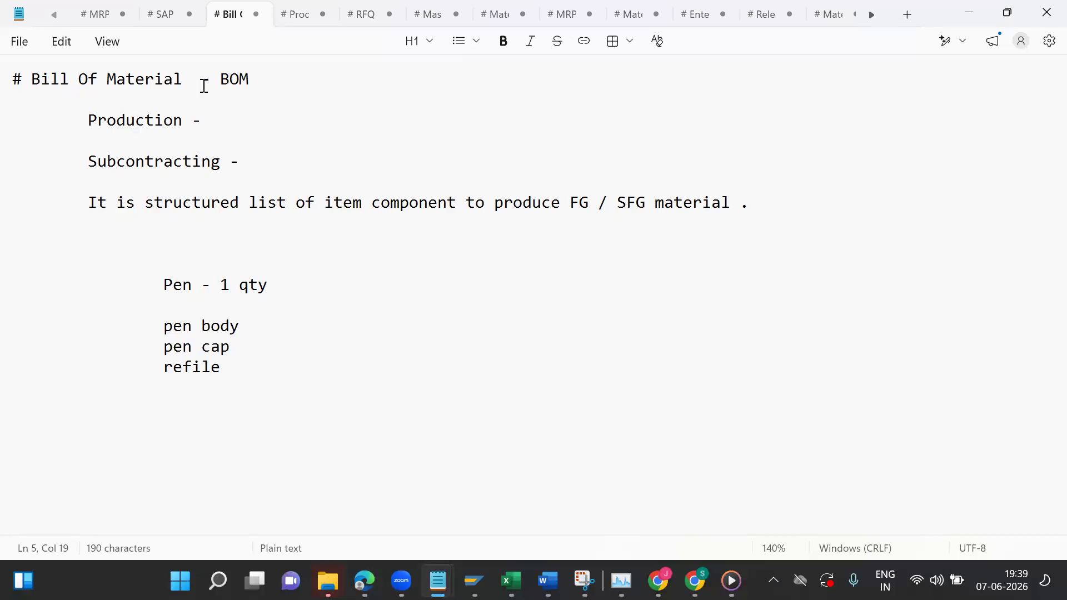
{"action": "left_click_drag", "start_coordinate": [76, 202], "coordinate": [333, 202]}
{"action": "left_click", "coordinate": [337, 205]}
{"action": "left_click_drag", "start_coordinate": [460, 205], "coordinate": [326, 203]}
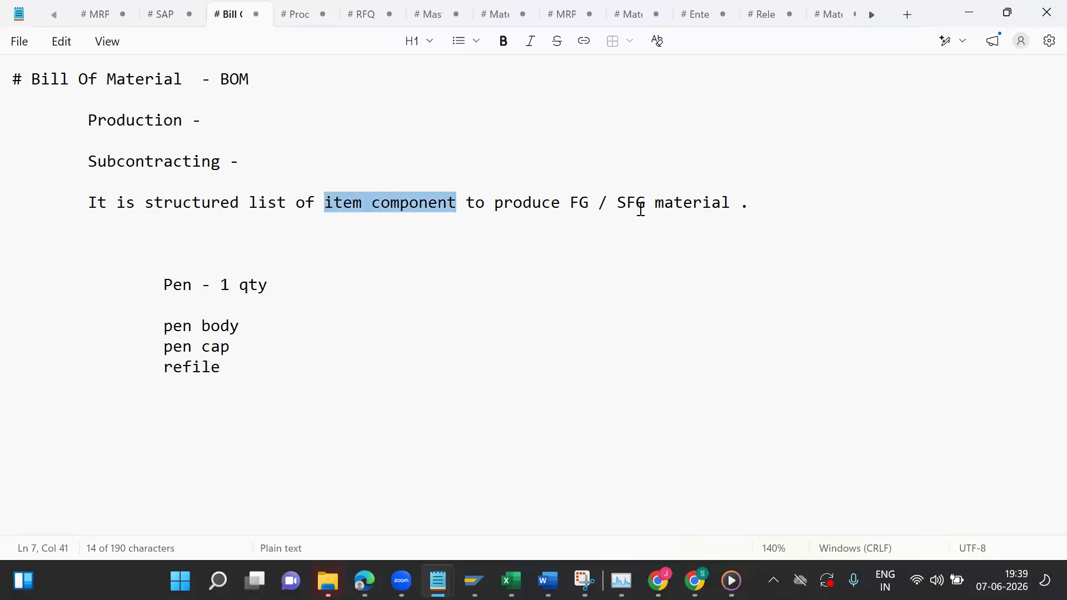
Step: Add double-indented "Header -" and "Item -" lines below the pen components, separated by a blank line
{"action": "left_click", "coordinate": [332, 370]}
{"action": "key", "text": "Return"}
{"action": "key", "text": "Return"}
{"action": "key", "text": "Tab"}
{"action": "key", "text": "Tab"}
{"action": "type", "text": "Header -"}
{"action": "key", "text": "Return"}
{"action": "key", "text": "Return"}
{"action": "key", "text": "Tab"}
{"action": "key", "text": "Tab"}
{"action": "type", "text": "Item -"}
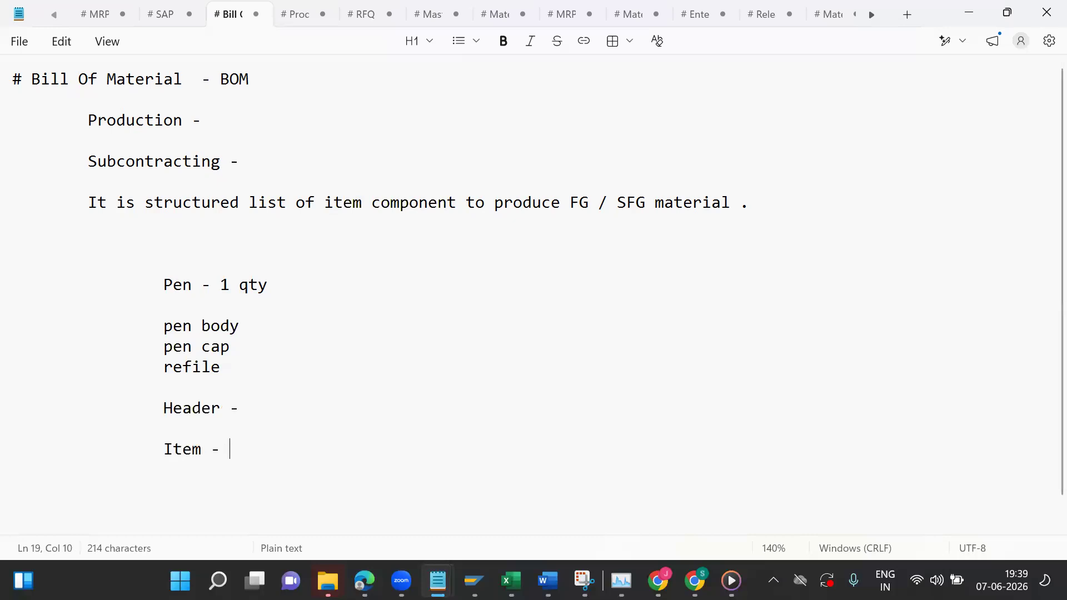
Step: Complete the Header line with "Production -> FG / SFG"
{"action": "key", "text": "Up"}
{"action": "key", "text": "Up"}
{"action": "key", "text": "End"}
{"action": "type", "text": "Production "}
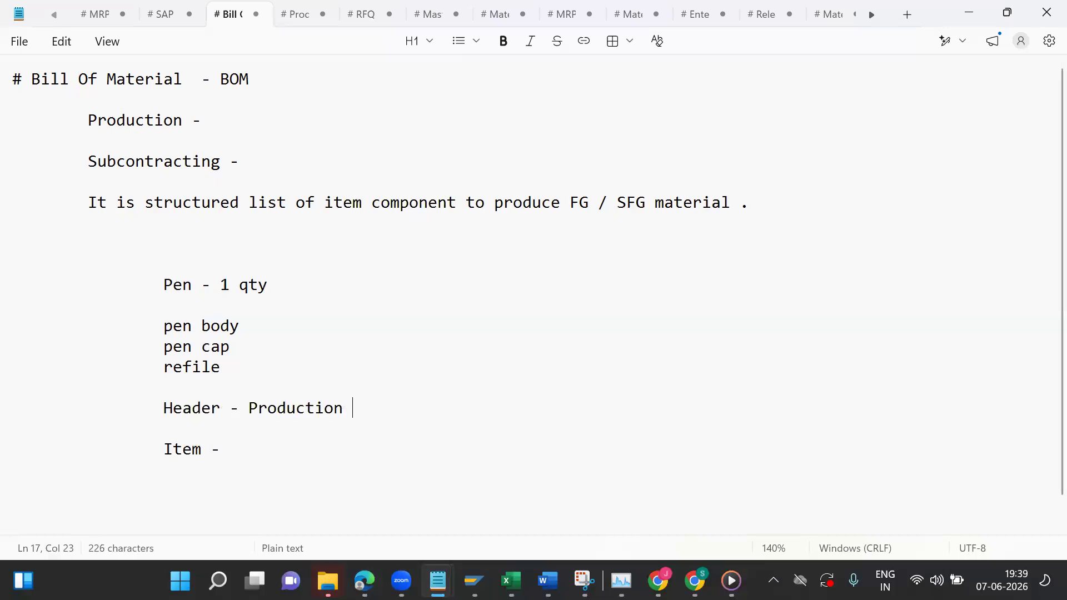
{"action": "type", "text": "-> FG / SFG"}
{"action": "left_click_drag", "start_coordinate": [389, 407], "coordinate": [455, 411]}
{"action": "left_click", "coordinate": [404, 411]}
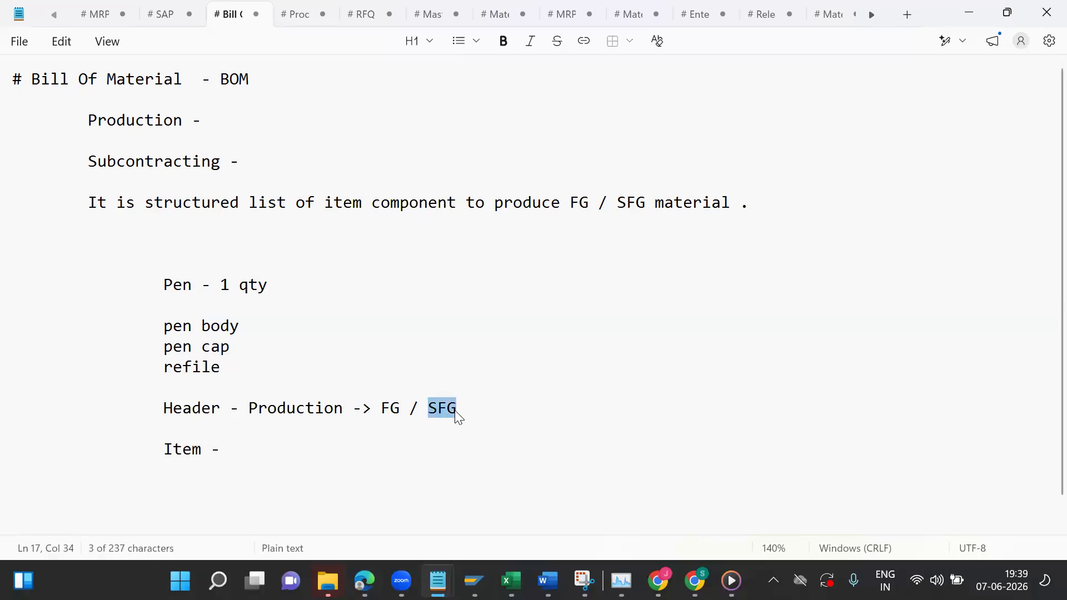
{"action": "left_click", "coordinate": [456, 414]}
Step: Complete the Item line with "Consume -> Raw Material & SFG"
{"action": "left_click", "coordinate": [287, 449]}
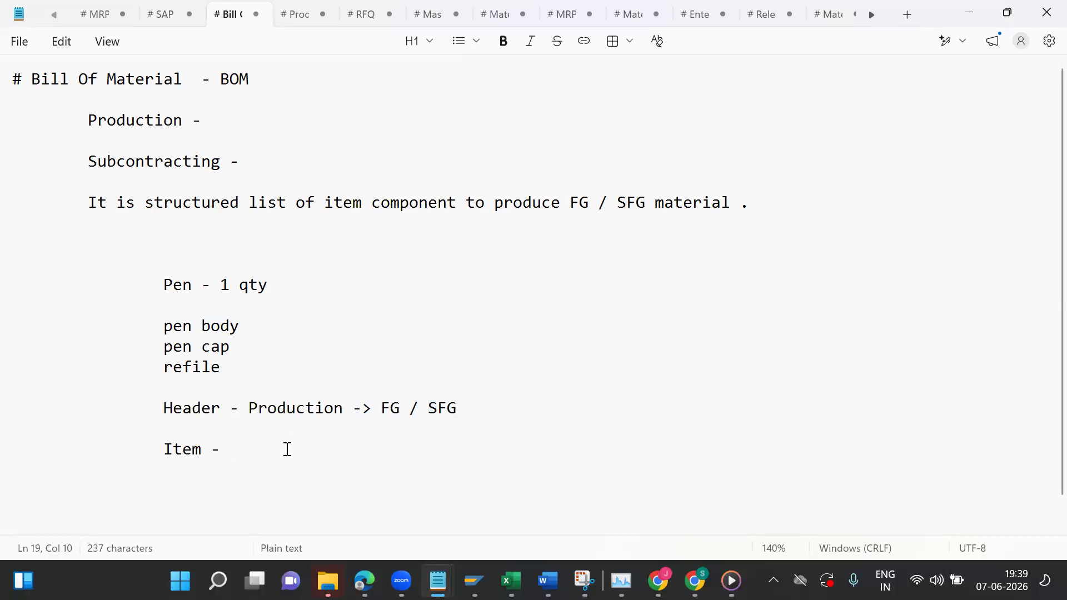
{"action": "type", "text": "Consume -> Raw Material "}
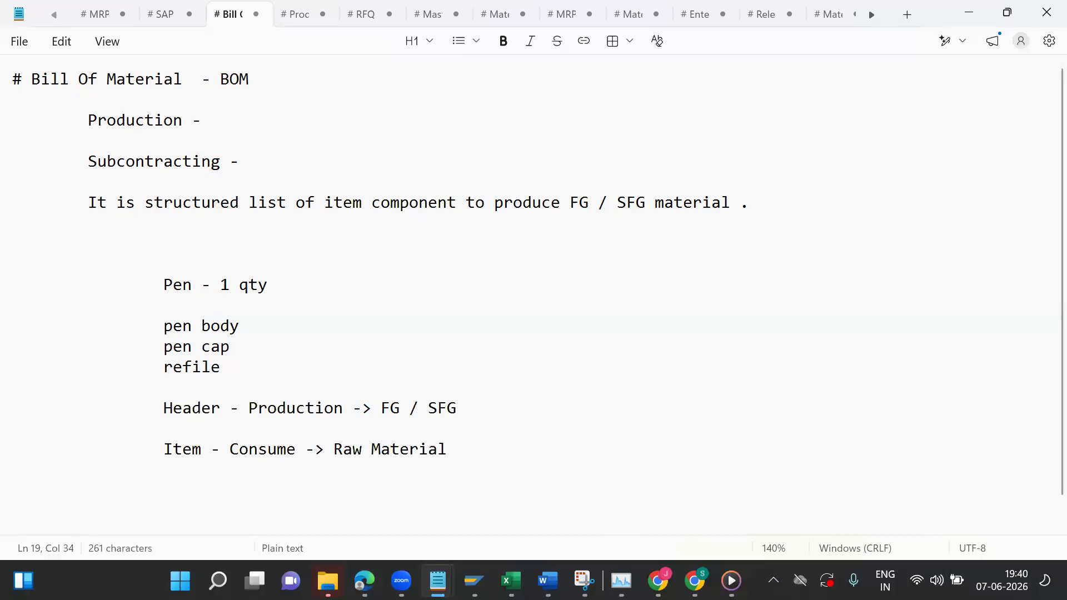
{"action": "type", "text": "& SFG"}
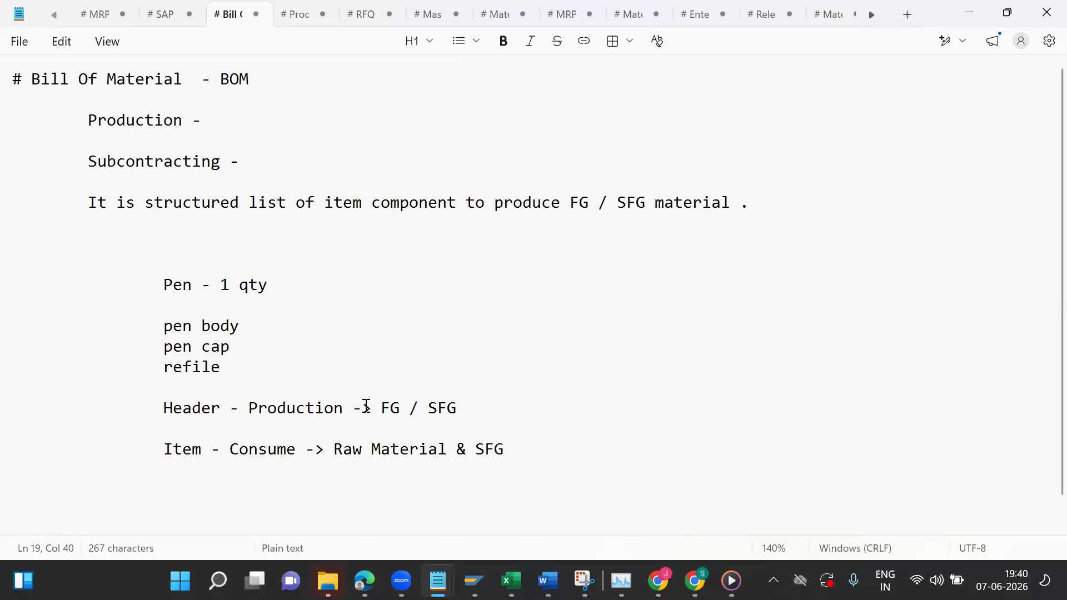
{"action": "left_click", "coordinate": [334, 448]}
{"action": "left_click", "coordinate": [455, 448], "text": "shift"}
{"action": "left_click", "coordinate": [464, 449]}
{"action": "left_click", "coordinate": [505, 448]}
{"action": "left_click", "coordinate": [357, 448], "text": "shift"}
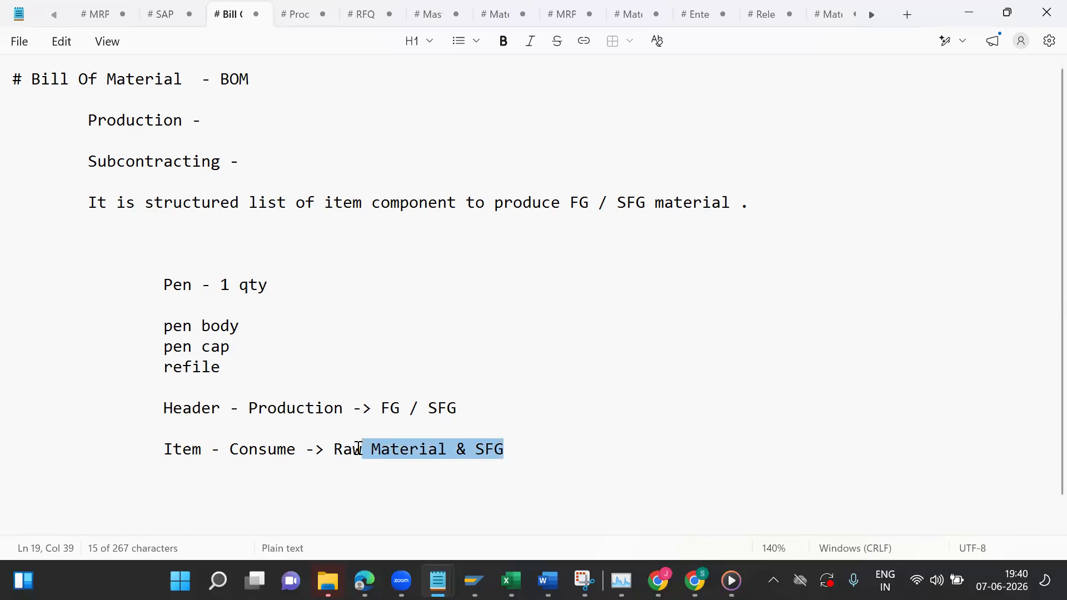
{"action": "left_click", "coordinate": [389, 410]}
{"action": "left_click", "coordinate": [448, 412], "text": "shift"}
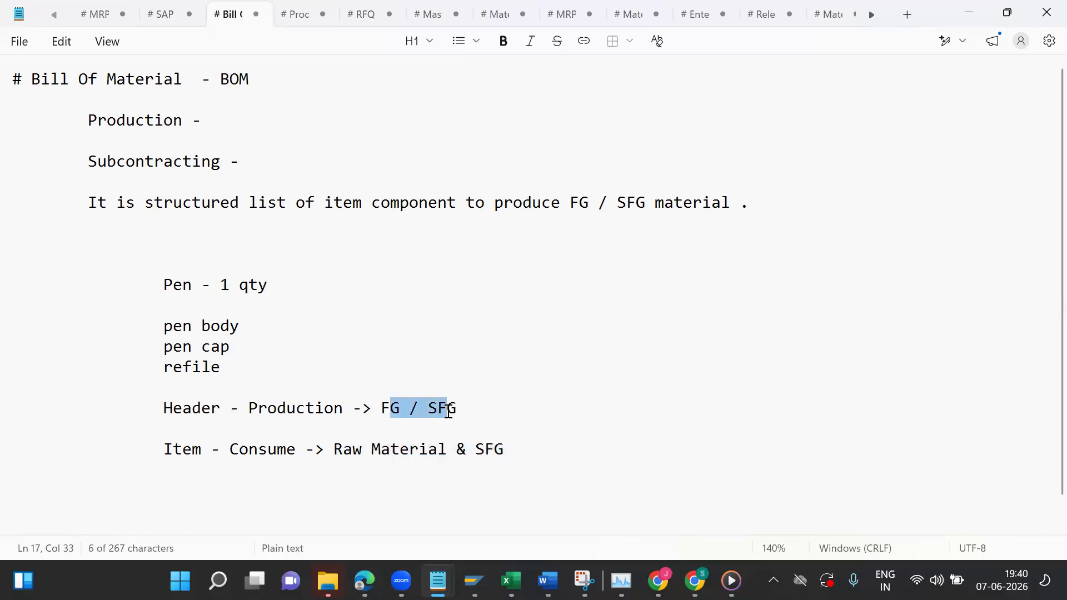
{"action": "left_click", "coordinate": [448, 411]}
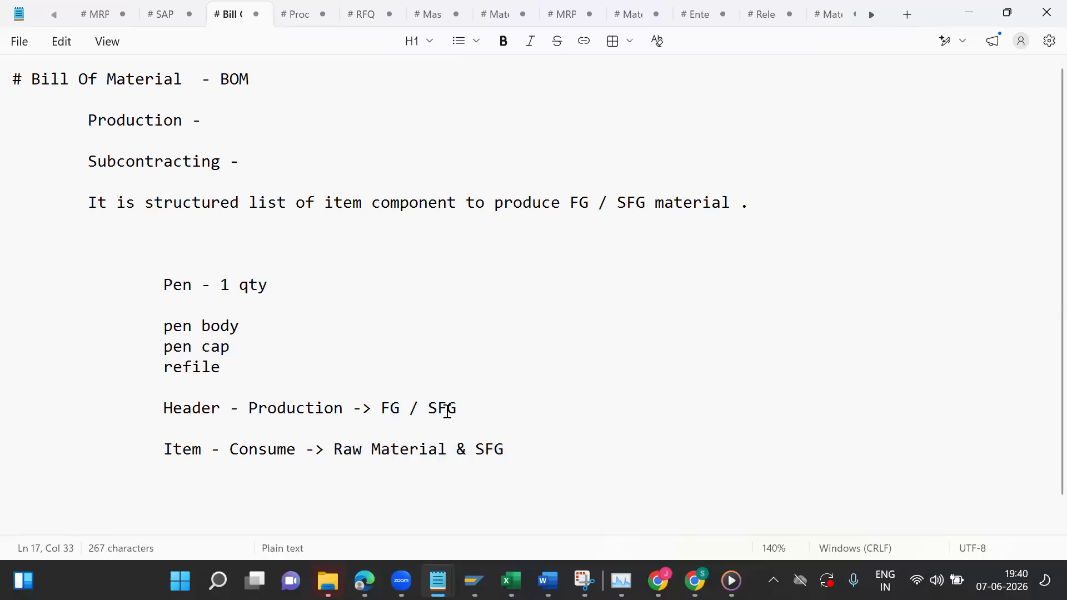
{"action": "double_click", "coordinate": [398, 414]}
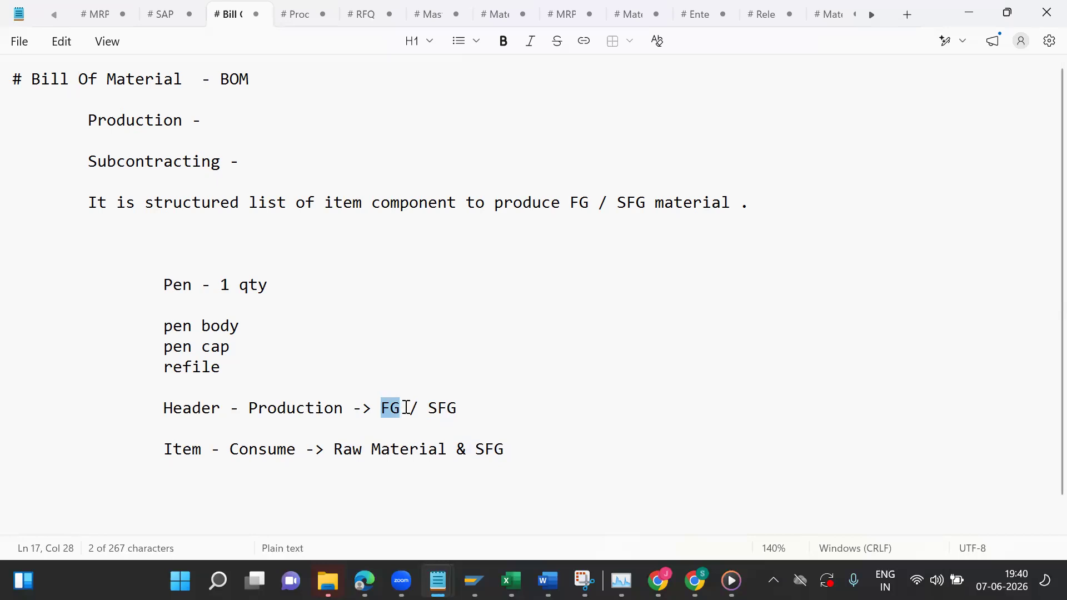
{"action": "left_click", "coordinate": [410, 414]}
{"action": "left_click", "coordinate": [471, 409], "text": "shift"}
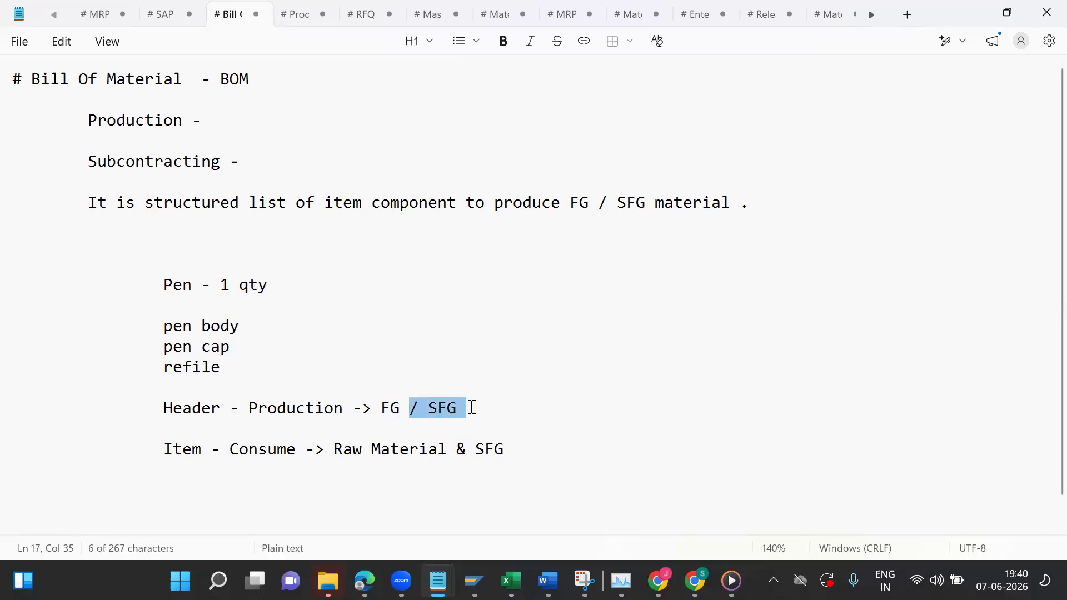
{"action": "left_click", "coordinate": [471, 409]}
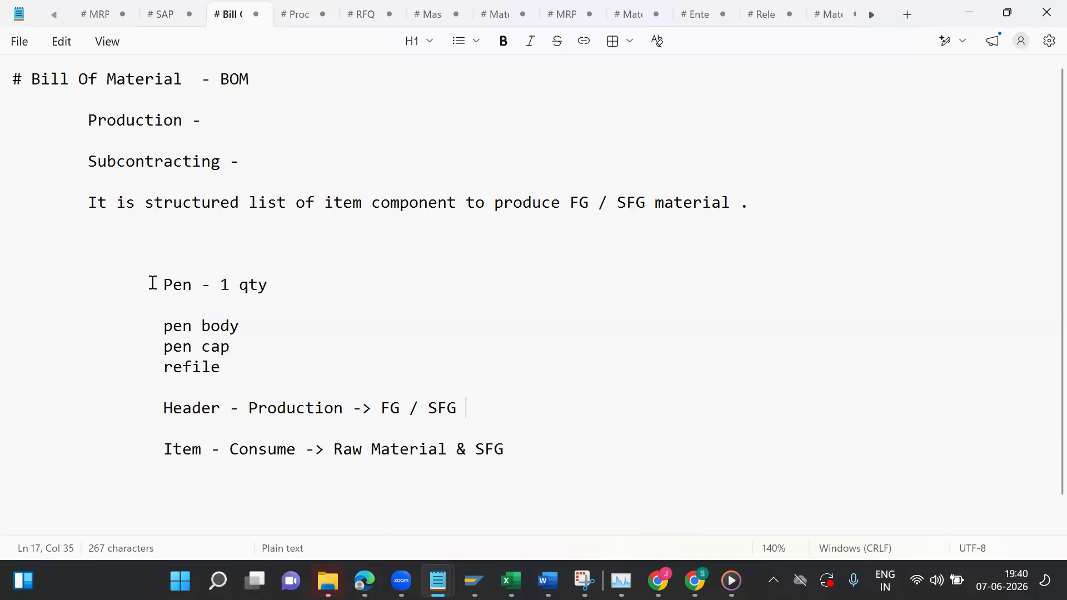
{"action": "left_click_drag", "start_coordinate": [150, 282], "coordinate": [219, 305]}
{"action": "left_click_drag", "start_coordinate": [157, 317], "coordinate": [238, 367]}
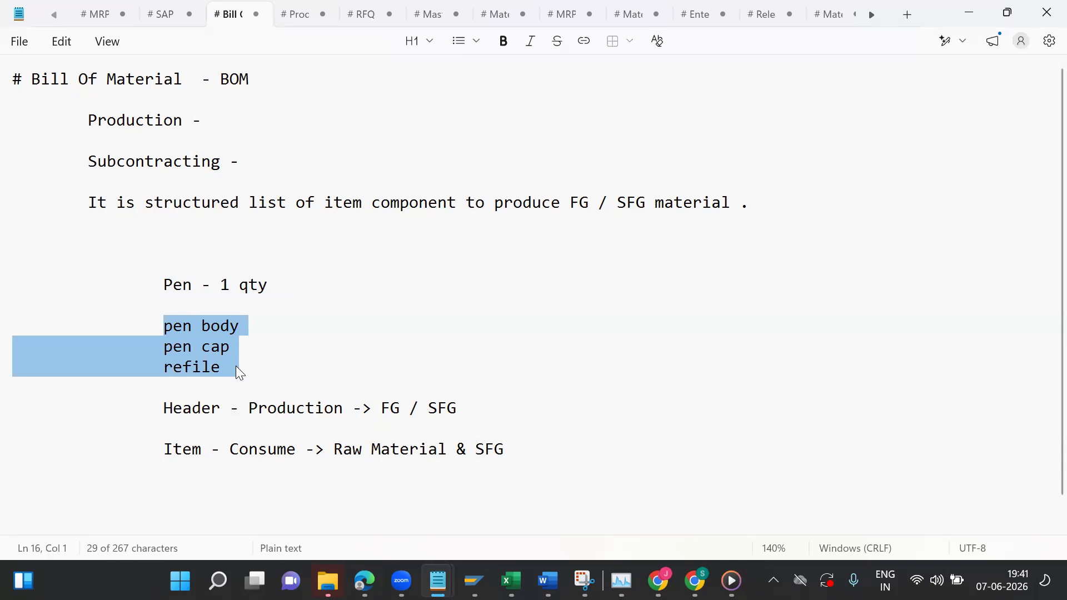
Step: Add a double-indented "FG -" line below the Item line, after a blank line
{"action": "left_click", "coordinate": [524, 444]}
{"action": "key", "text": "Return"}
{"action": "key", "text": "Return"}
{"action": "key", "text": "Tab"}
{"action": "key", "text": "Tab"}
{"action": "type", "text": "FG -"}
Step: Add an "SFG -" line below the FG line, indented one level deeper
{"action": "key", "text": "Return"}
{"action": "key", "text": "Return"}
{"action": "key", "text": "Tab"}
{"action": "key", "text": "Tab"}
{"action": "key", "text": "Tab"}
{"action": "type", "text": "SFG -"}
{"action": "key", "text": "Return"}
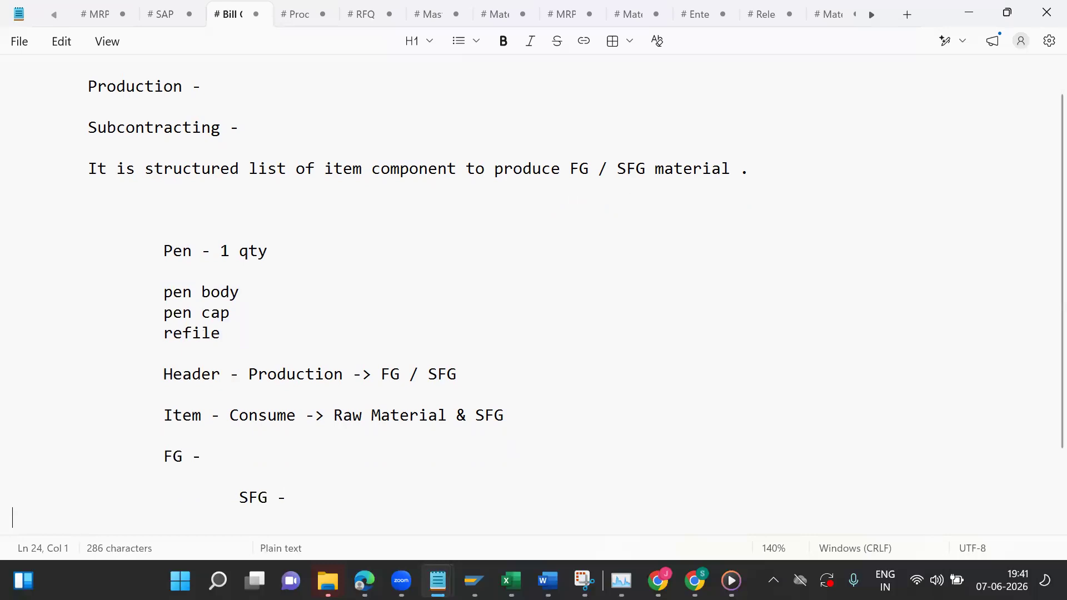
Step: Add a "Raw -" line below the SFG line, indented one level deeper, with two blank lines between
{"action": "key", "text": "Return"}
{"action": "key", "text": "Return"}
{"action": "key", "text": "Tab"}
{"action": "key", "text": "Tab"}
{"action": "key", "text": "Tab"}
{"action": "key", "text": "Tab"}
{"action": "type", "text": "Raw -"}
{"action": "left_click", "coordinate": [12, 477]}
{"action": "key", "text": "Left"}
{"action": "key", "text": "Up"}
{"action": "key", "text": "Up"}
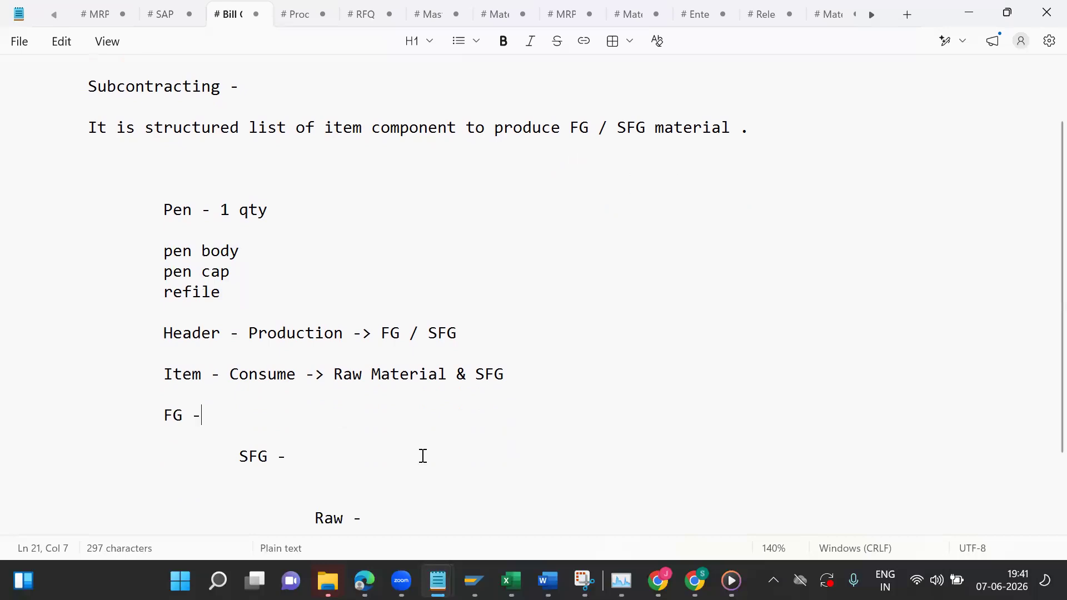
{"action": "left_click_drag", "start_coordinate": [158, 417], "coordinate": [380, 518]}
{"action": "left_click", "coordinate": [301, 463]}
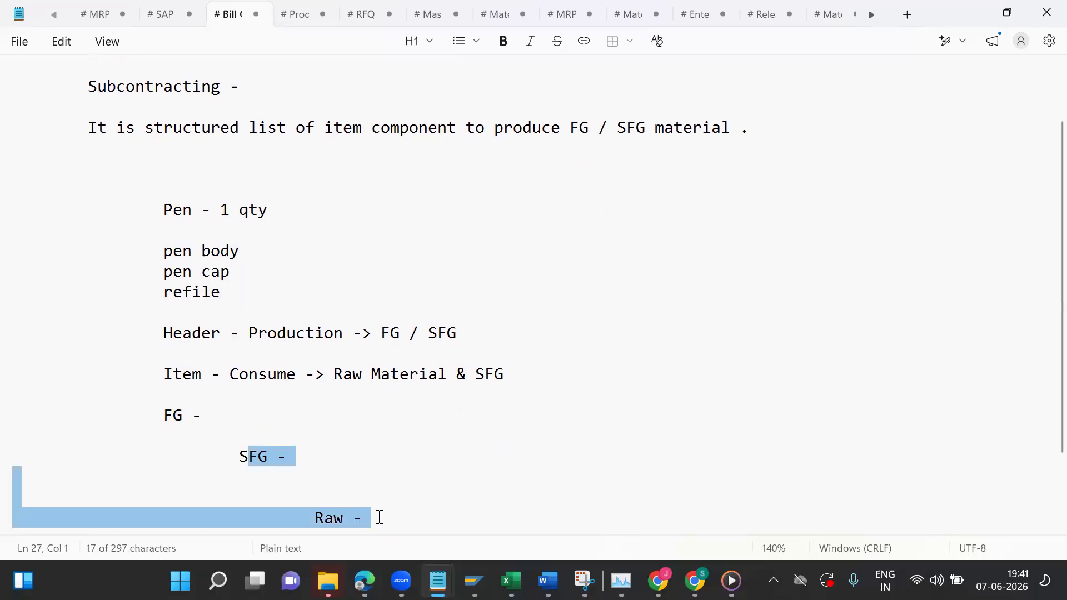
{"action": "left_click", "coordinate": [380, 518]}
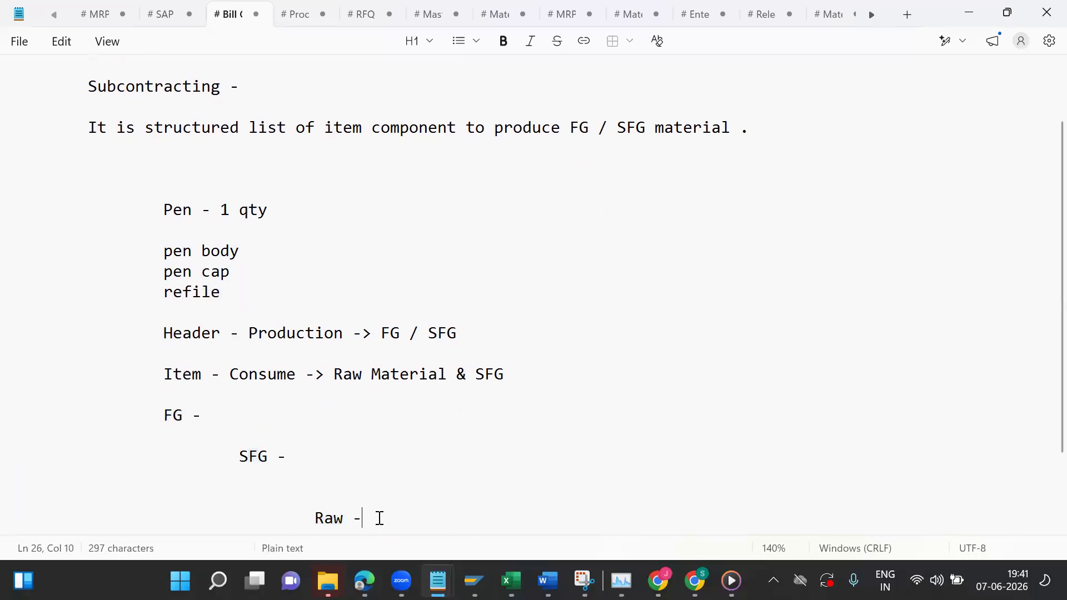
{"action": "left_click_drag", "start_coordinate": [159, 424], "coordinate": [363, 523]}
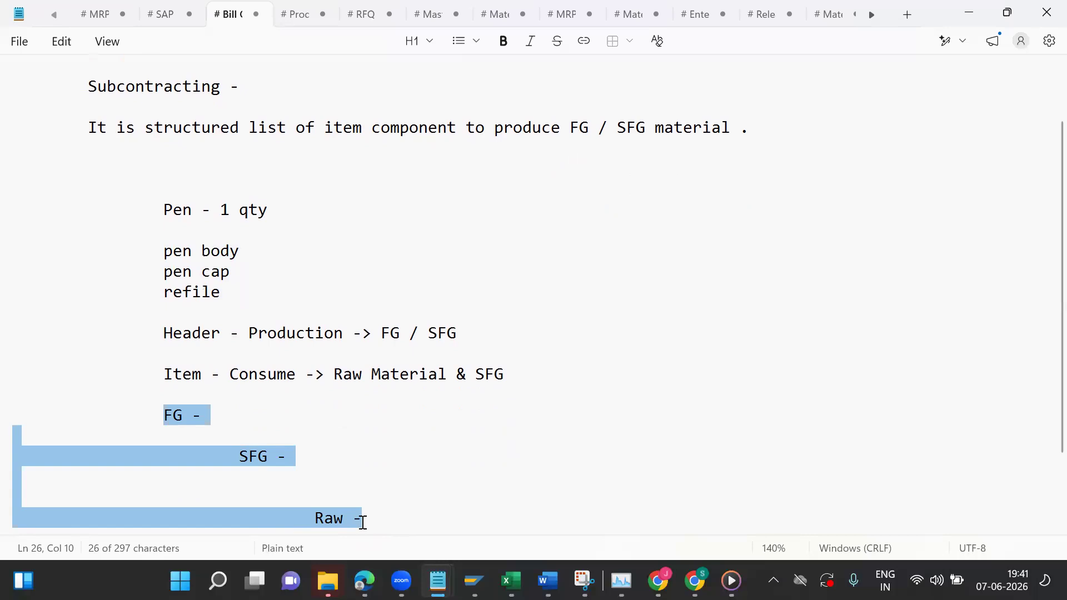
{"action": "left_click", "coordinate": [362, 523]}
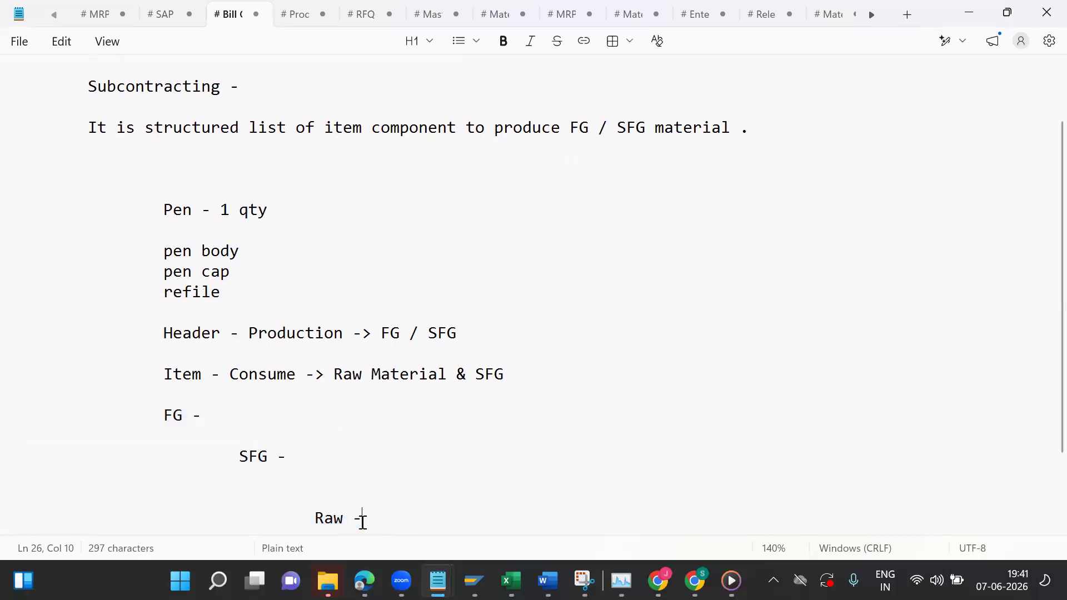
{"action": "left_click_drag", "start_coordinate": [163, 416], "coordinate": [389, 515]}
{"action": "left_click_drag", "start_coordinate": [236, 448], "coordinate": [403, 520]}
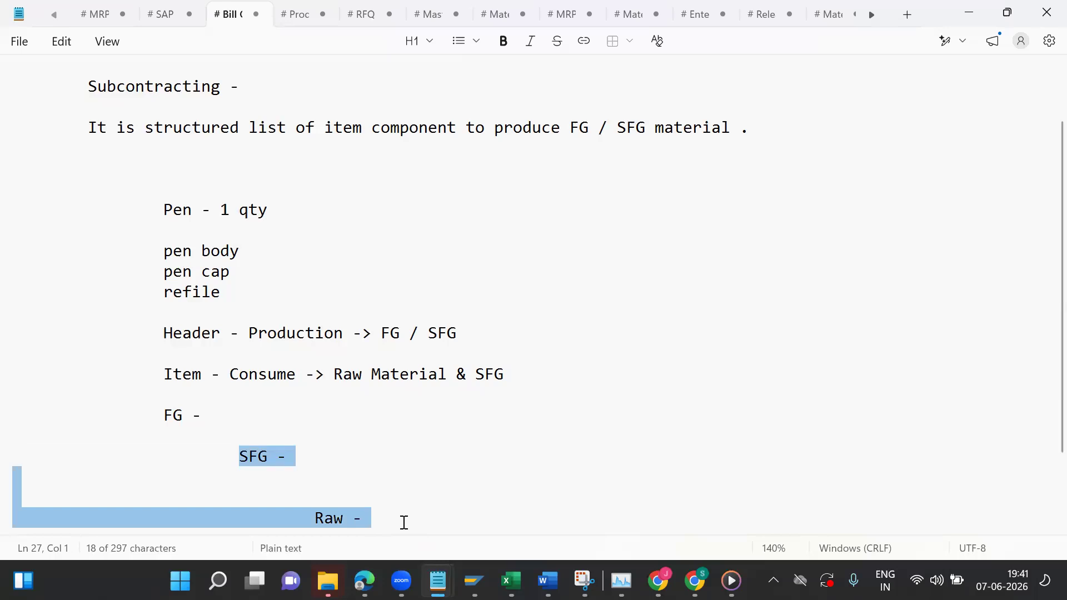
{"action": "left_click", "coordinate": [406, 526]}
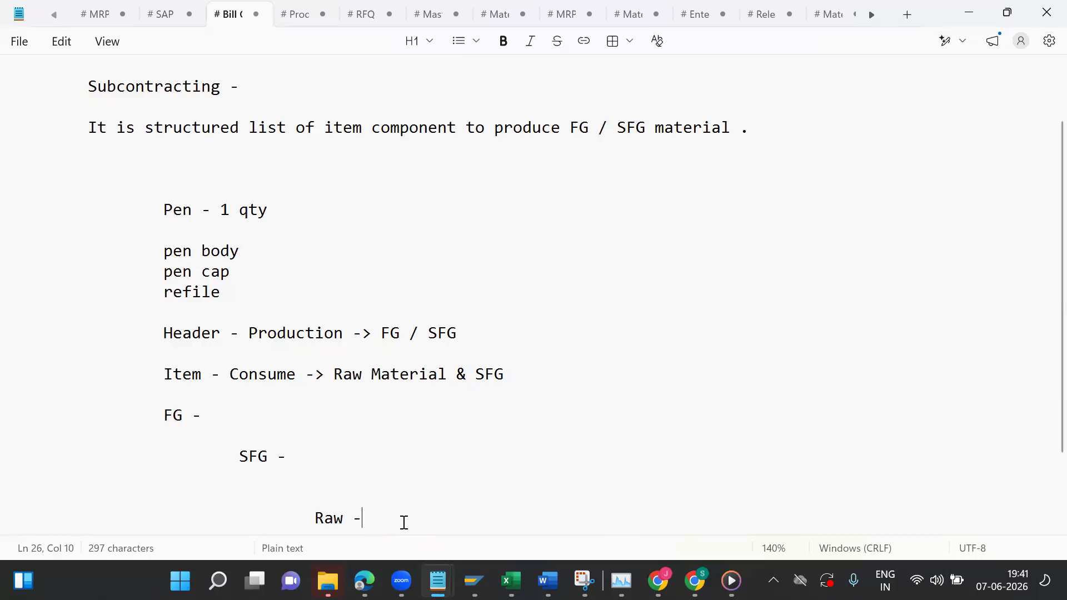
{"action": "key", "text": "Down"}
{"action": "key", "text": "Down"}
Step: Switch to the open SAP session, leave User Maintenance and open the Materials List with transaction mm60
{"action": "mouse_move", "coordinate": [474, 581]}
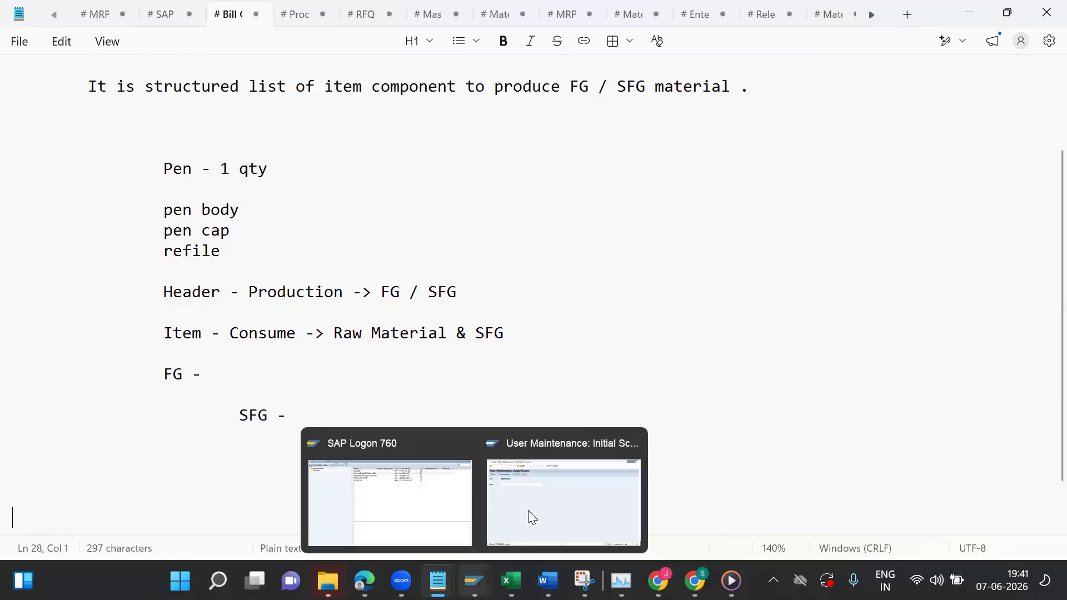
{"action": "left_click", "coordinate": [533, 504]}
{"action": "key", "text": "F3"}
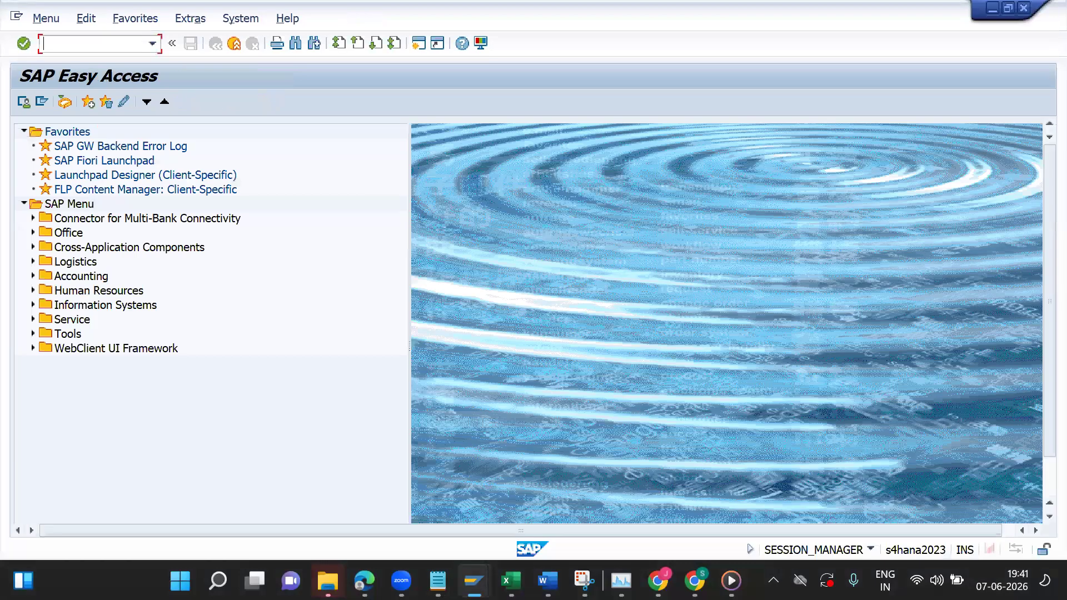
{"action": "type", "text": "mm60"}
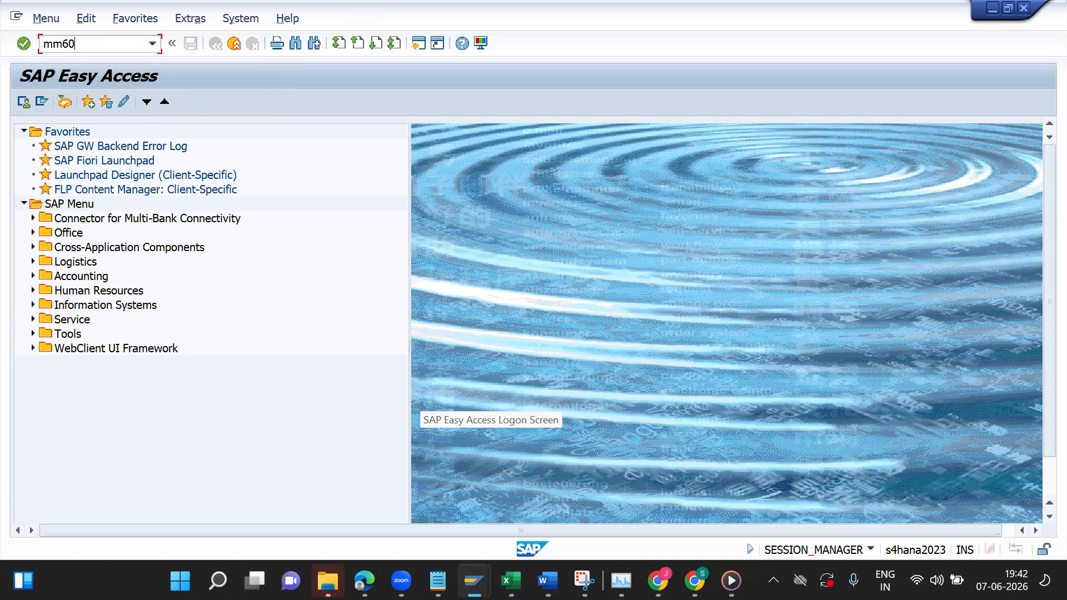
{"action": "key", "text": "Return"}
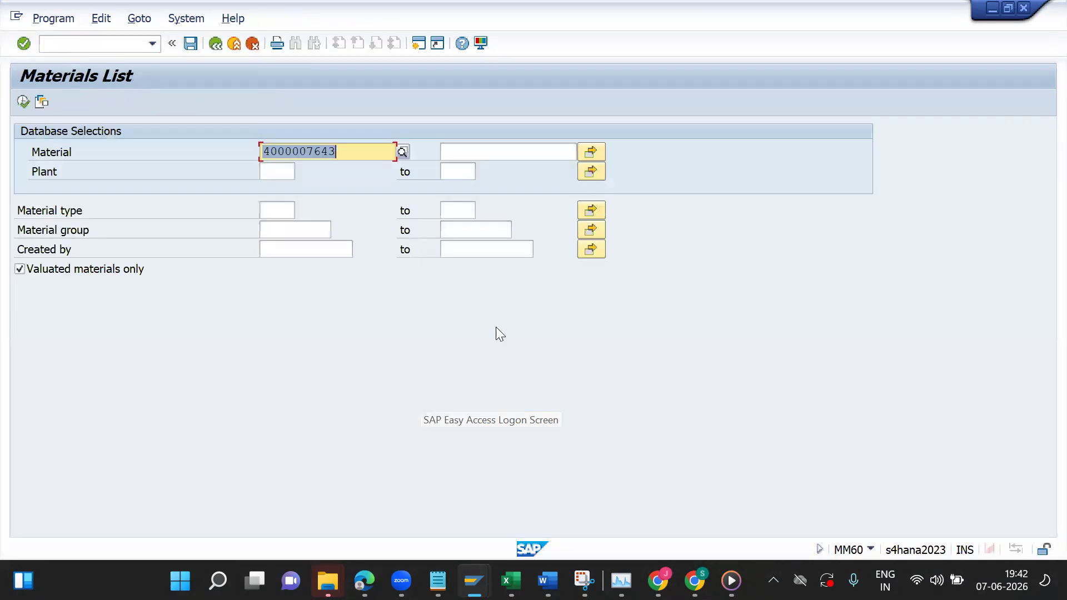
Step: Clear the material number and list the materials of plant 1000 with material type FERT
{"action": "key", "text": "Delete"}
{"action": "left_click", "coordinate": [274, 166]}
{"action": "type", "text": "1000"}
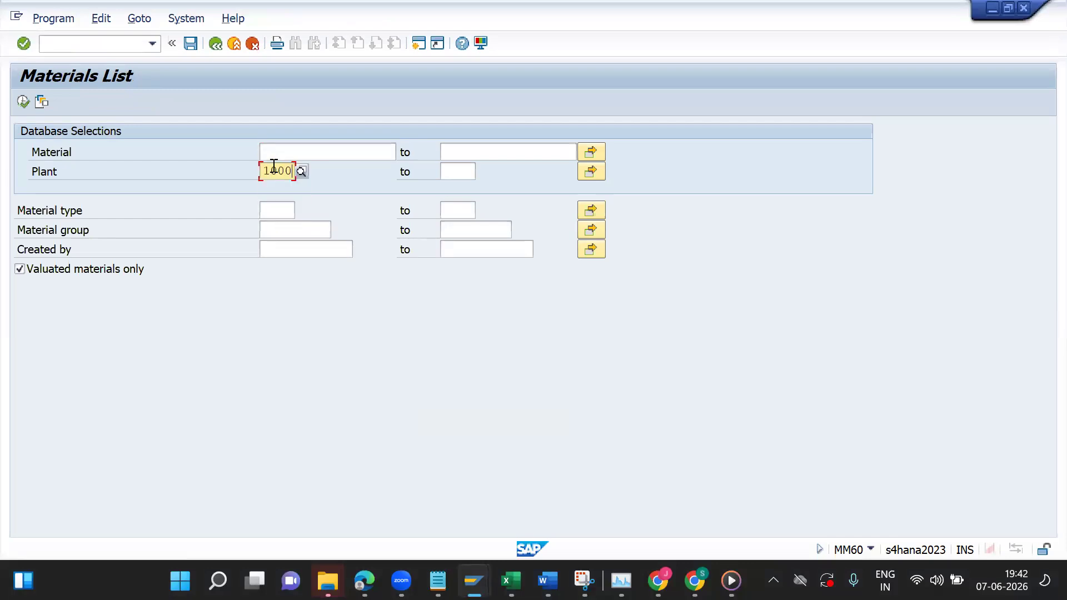
{"action": "key", "text": "Down"}
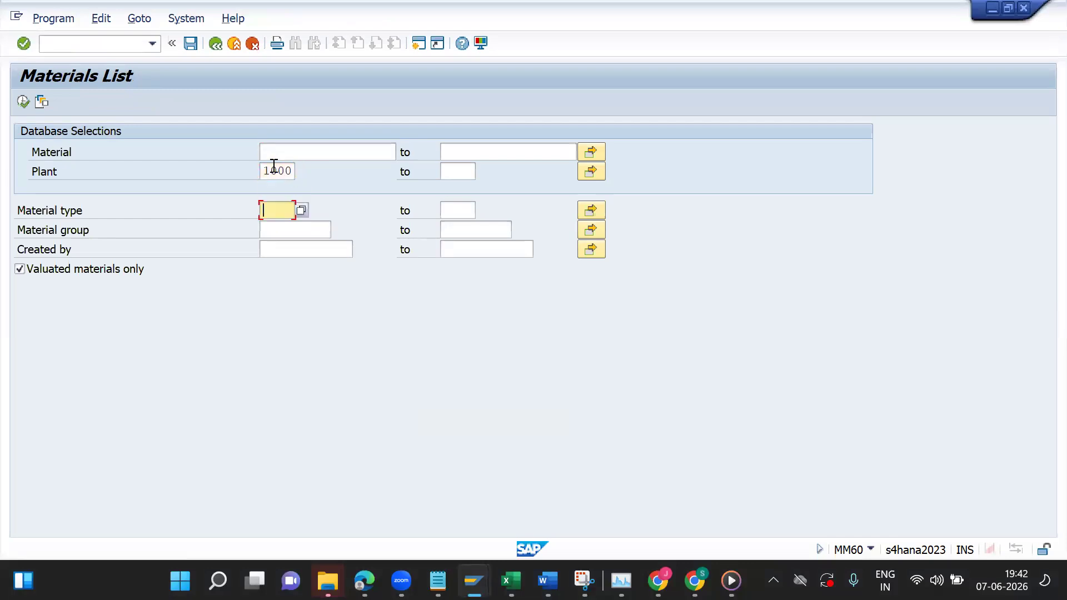
{"action": "type", "text": "fert"}
{"action": "left_click", "coordinate": [23, 102]}
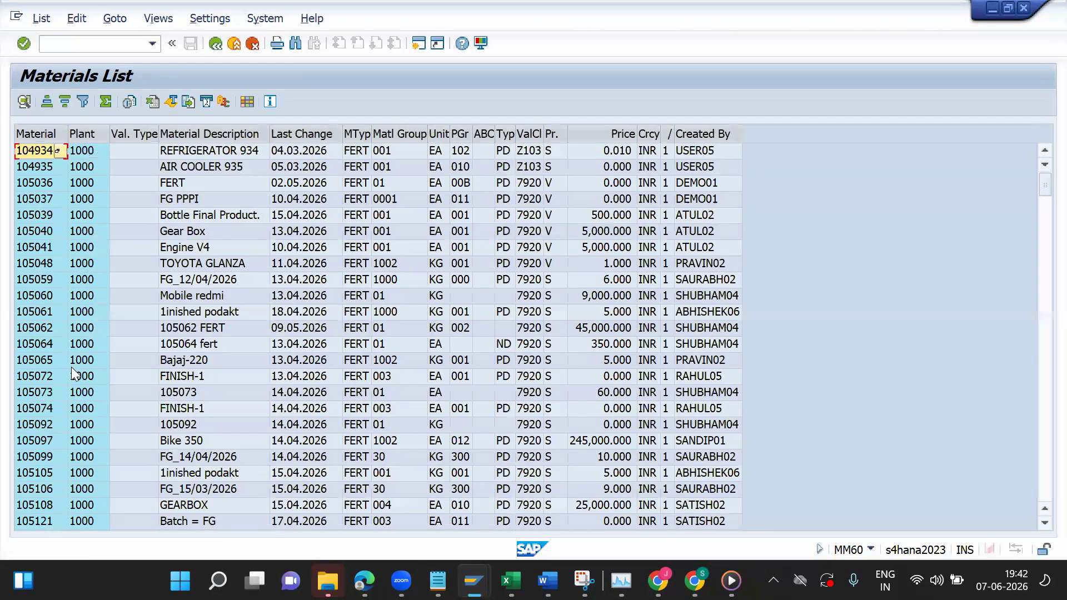
Step: Pick finished material 105072 (FINISH-1) from the list and enter its number on the FG line of the Notepad notes
{"action": "left_click", "coordinate": [75, 392]}
{"action": "key", "text": "Up"}
{"action": "key", "text": "Left"}
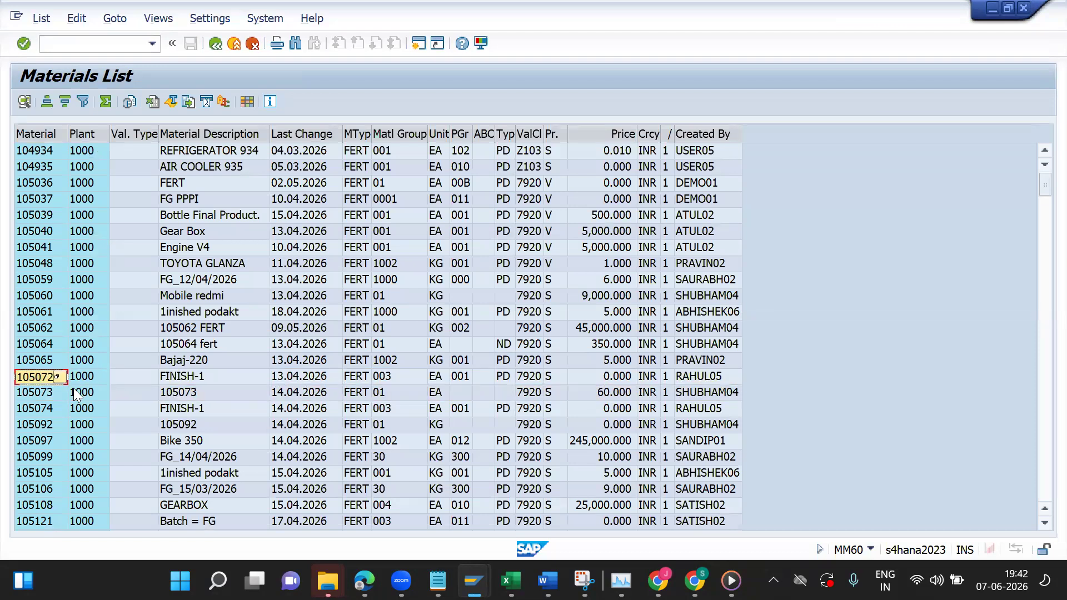
{"action": "key", "text": "alt+Tab"}
{"action": "left_click", "coordinate": [262, 362]}
{"action": "left_click", "coordinate": [257, 369]}
{"action": "type", "text": "105072"}
{"action": "left_click", "coordinate": [333, 413]}
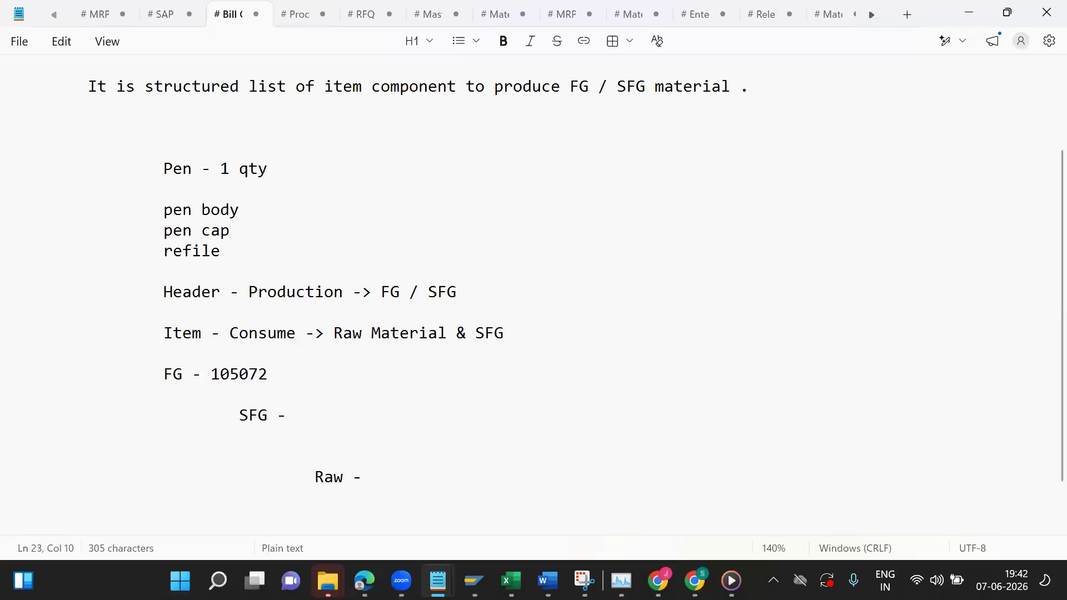
Step: Return to the SAP Materials List selection and list the plant 1000 materials of type HALB
{"action": "key", "text": "alt+Tab"}
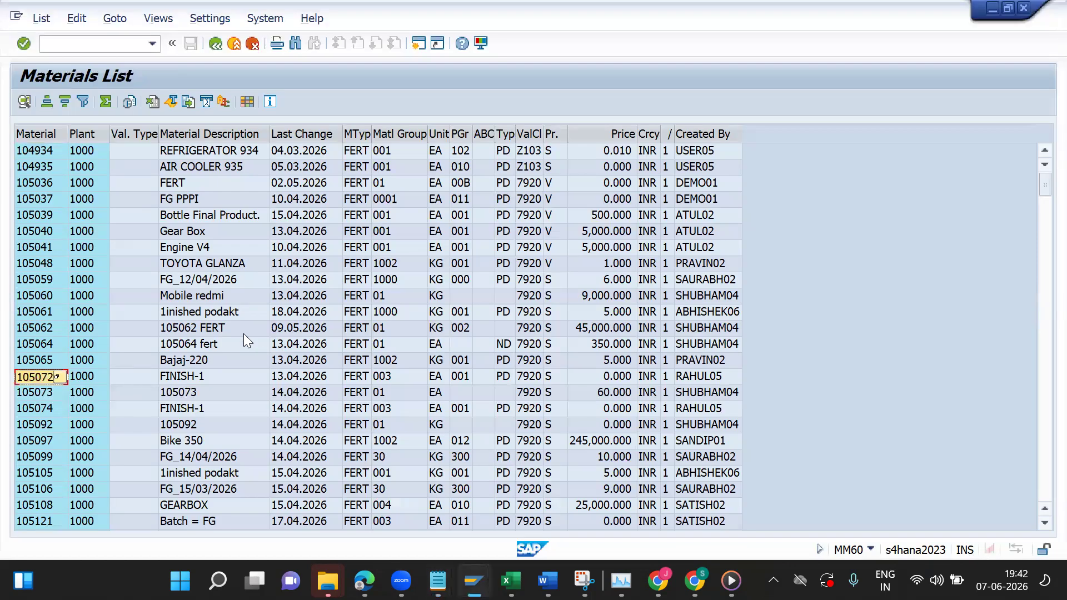
{"action": "left_click", "coordinate": [244, 334]}
{"action": "key", "text": "F3"}
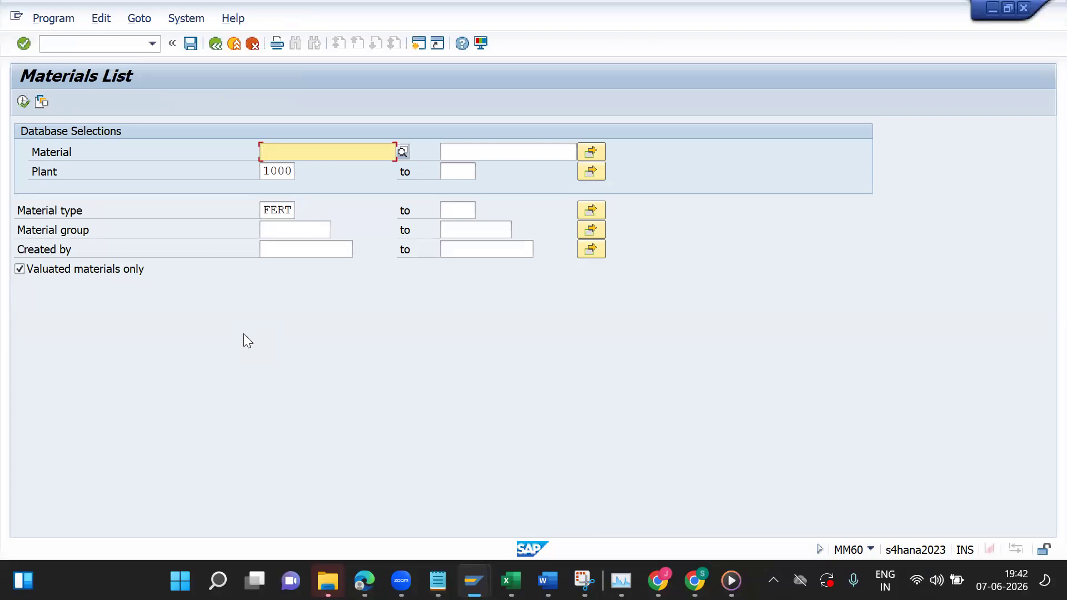
{"action": "left_click", "coordinate": [280, 222]}
{"action": "double_click", "coordinate": [278, 209]}
{"action": "key", "text": "BackSpace"}
{"action": "type", "text": "halb"}
{"action": "left_click", "coordinate": [24, 101]}
Step: Copy semi-finished material number 103991 (SEMI-FINISH-1) to the SFG line of the Notepad notes
{"action": "left_click", "coordinate": [20, 360]}
{"action": "left_click", "coordinate": [38, 309]}
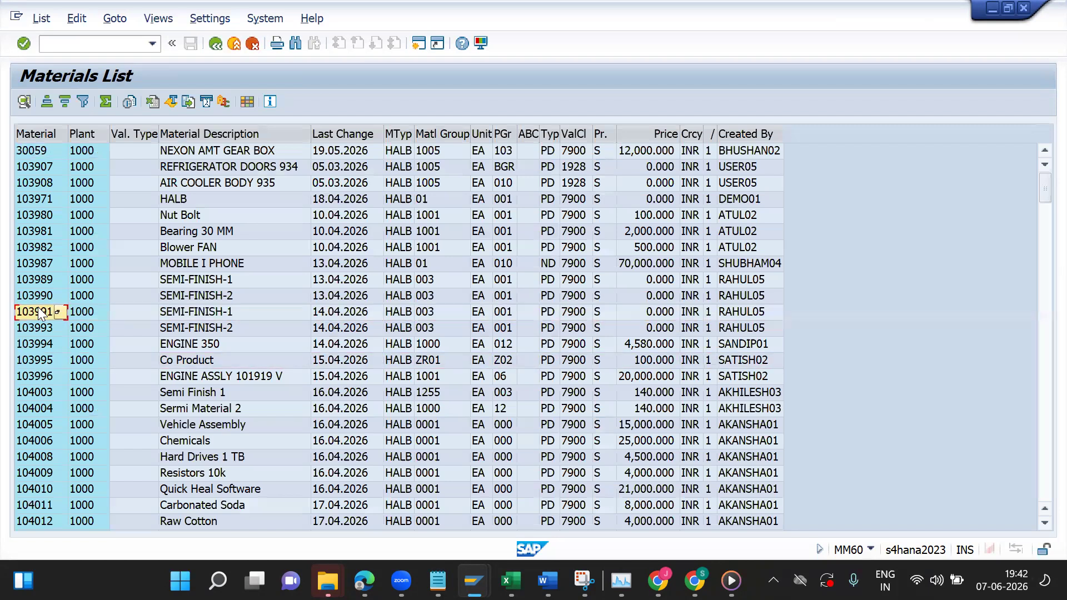
{"action": "key", "text": "ctrl+c"}
{"action": "key", "text": "alt+Tab"}
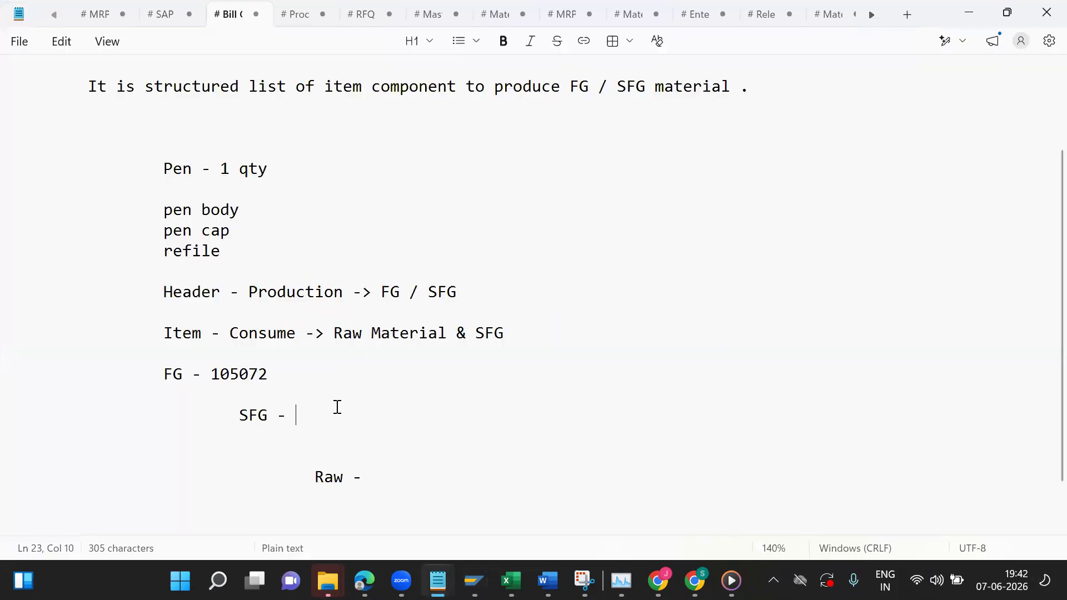
{"action": "key", "text": "ctrl+v"}
Step: Add a "Raw -" line directly below the SFG line at the same indentation
{"action": "key", "text": "Down"}
{"action": "key", "text": "Up"}
{"action": "key", "text": "Return"}
{"action": "key", "text": "Tab"}
{"action": "key", "text": "Tab"}
{"action": "key", "text": "Tab"}
{"action": "type", "text": "Raw -"}
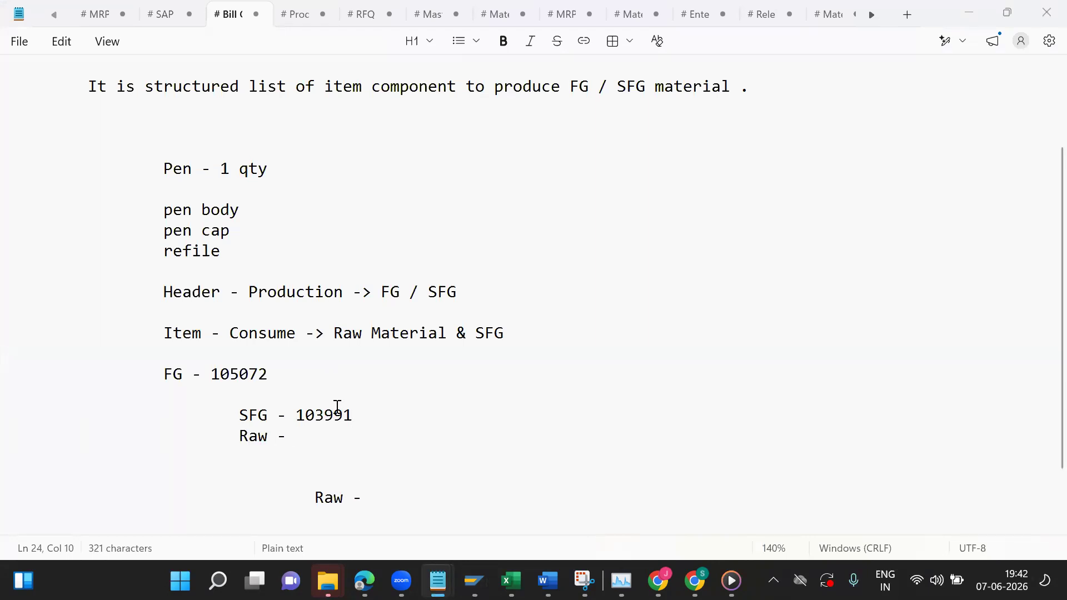
Step: Return to the SAP Materials List selection and list the plant 1000 raw materials of type ROH
{"action": "key", "text": "alt+Tab"}
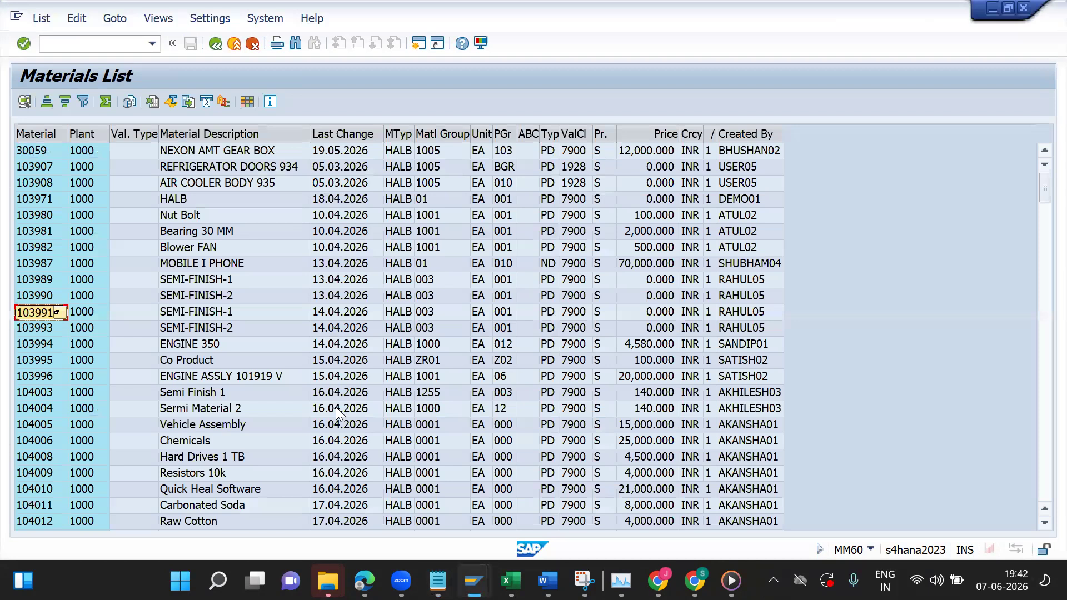
{"action": "key", "text": "F3"}
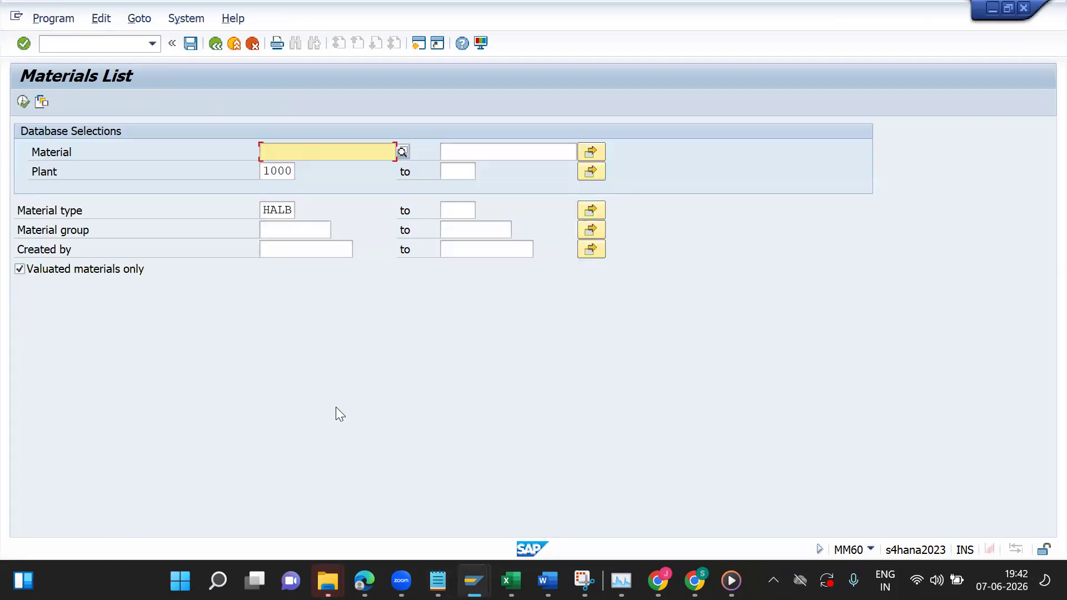
{"action": "double_click", "coordinate": [294, 213]}
{"action": "key", "text": "BackSpace"}
{"action": "key", "text": "Down"}
{"action": "key", "text": "Down"}
{"action": "key", "text": "Down"}
{"action": "key", "text": "Return"}
{"action": "left_click", "coordinate": [21, 100]}
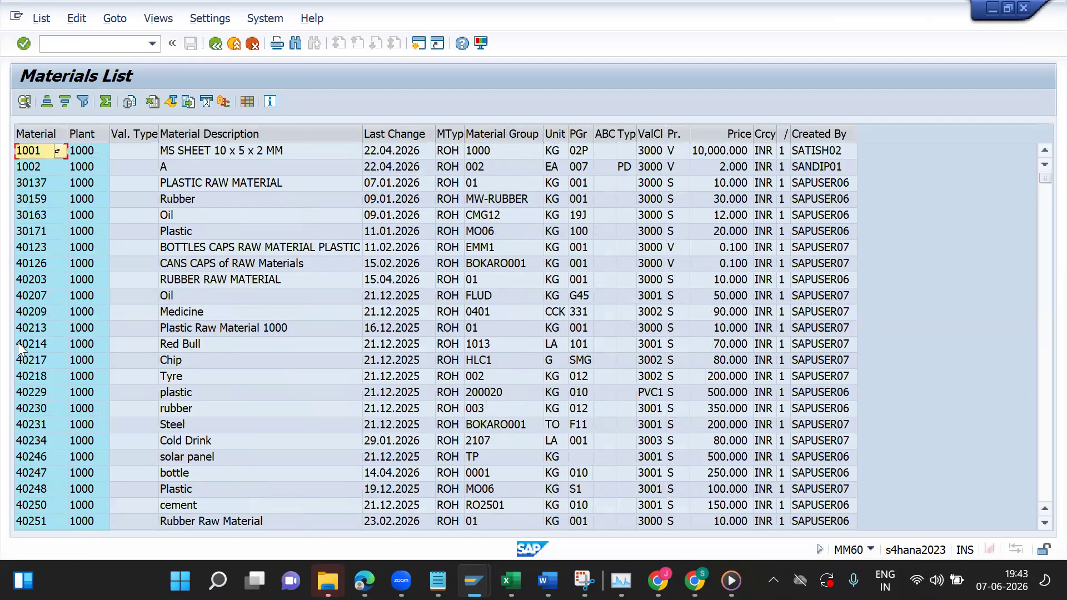
Step: Enter raw material number 40217 (Chip) from the list on the Raw line directly below the SFG line in the notes
{"action": "left_click", "coordinate": [13, 343]}
{"action": "key", "text": "Down"}
{"action": "key", "text": "Right"}
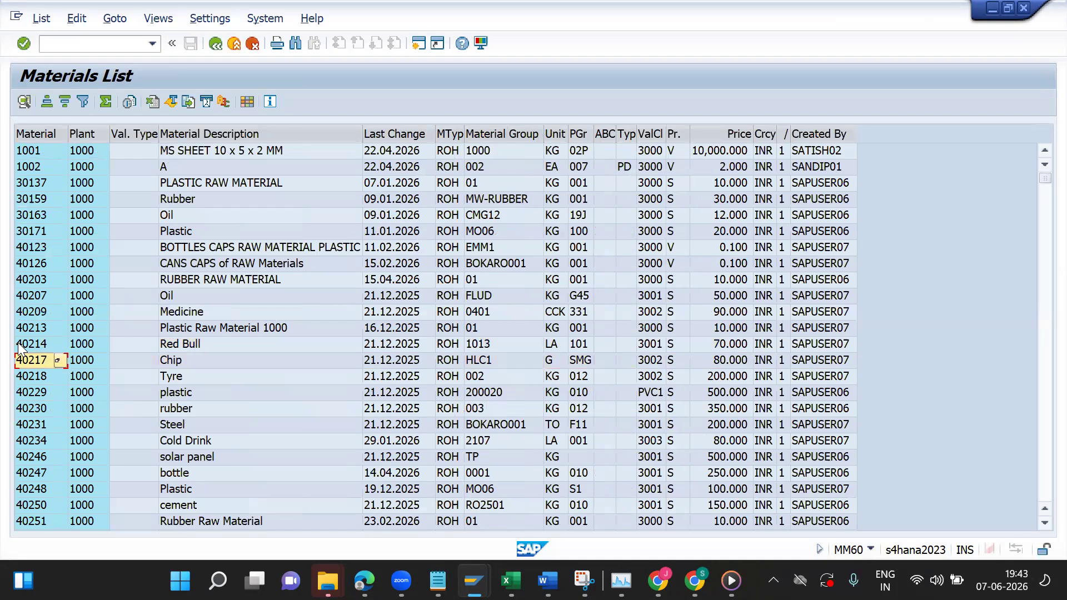
{"action": "type", "text": "40217"}
{"action": "left_click_drag", "start_coordinate": [151, 374], "coordinate": [385, 452]}
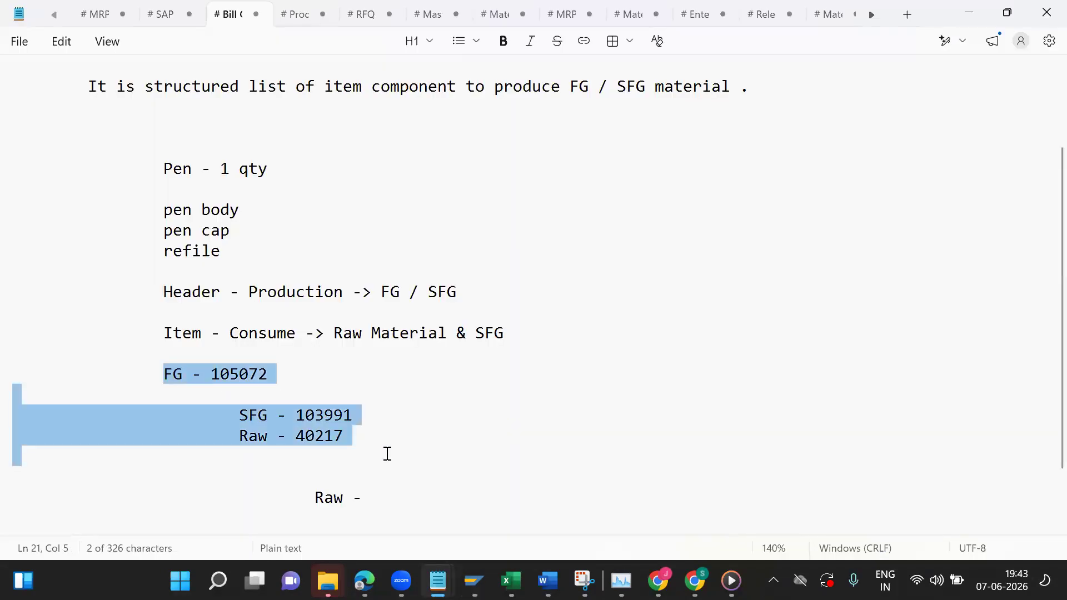
{"action": "left_click", "coordinate": [385, 452]}
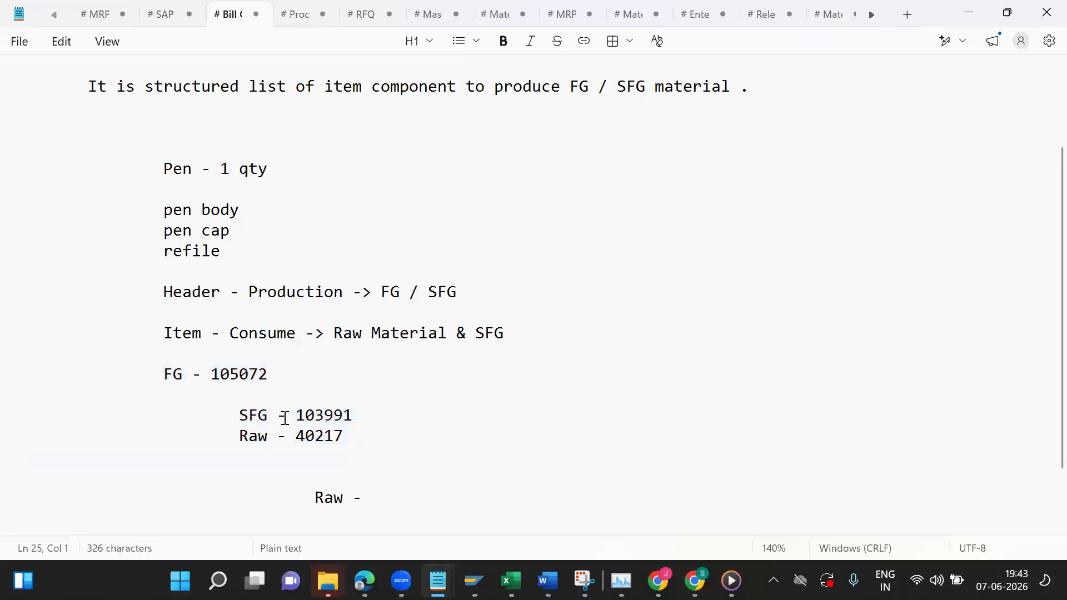
Step: Copy "SFG - 103991" to a blank line above the last Raw line, indented four levels
{"action": "left_click", "coordinate": [257, 416]}
{"action": "left_click_drag", "start_coordinate": [238, 415], "coordinate": [360, 412]}
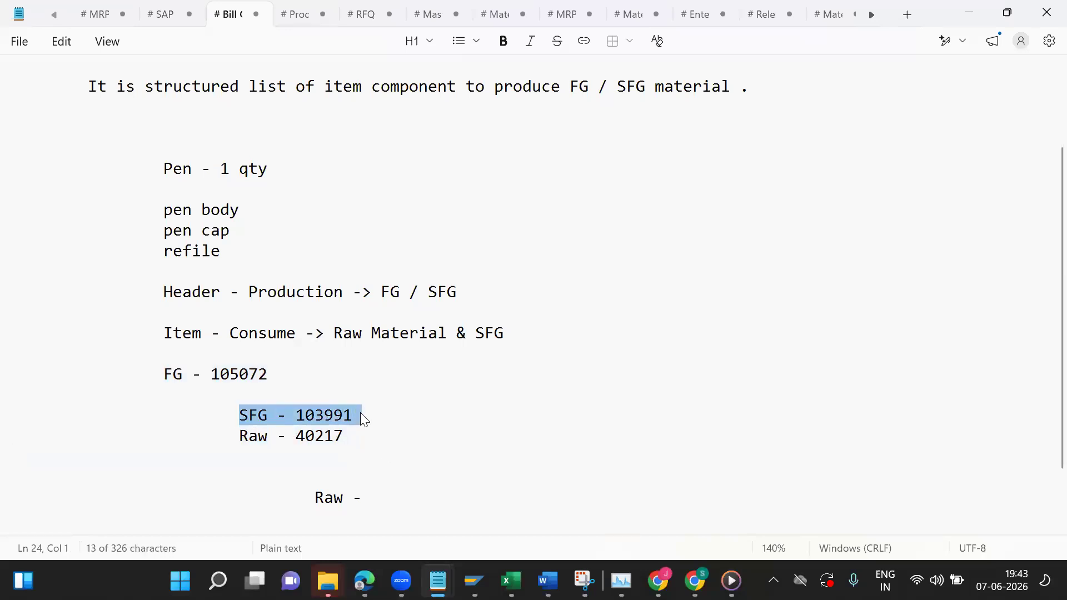
{"action": "key", "text": "Down"}
{"action": "key", "text": "Down"}
{"action": "key", "text": "Tab"}
{"action": "key", "text": "Tab"}
{"action": "key", "text": "Tab"}
{"action": "key", "text": "Tab"}
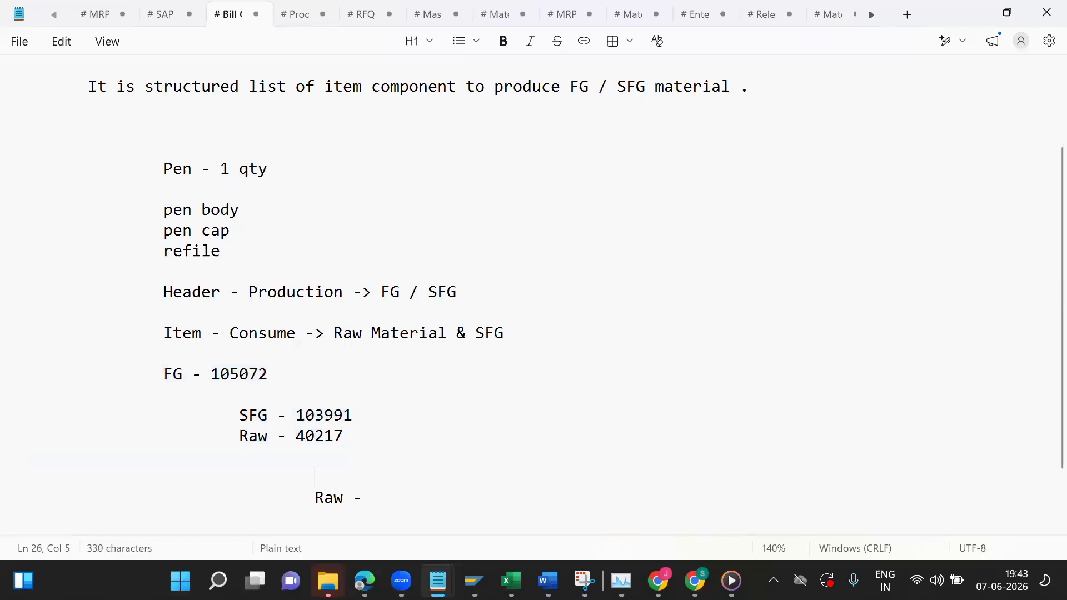
{"action": "key", "text": "ctrl+v"}
{"action": "key", "text": "Down"}
{"action": "key", "text": "Down"}
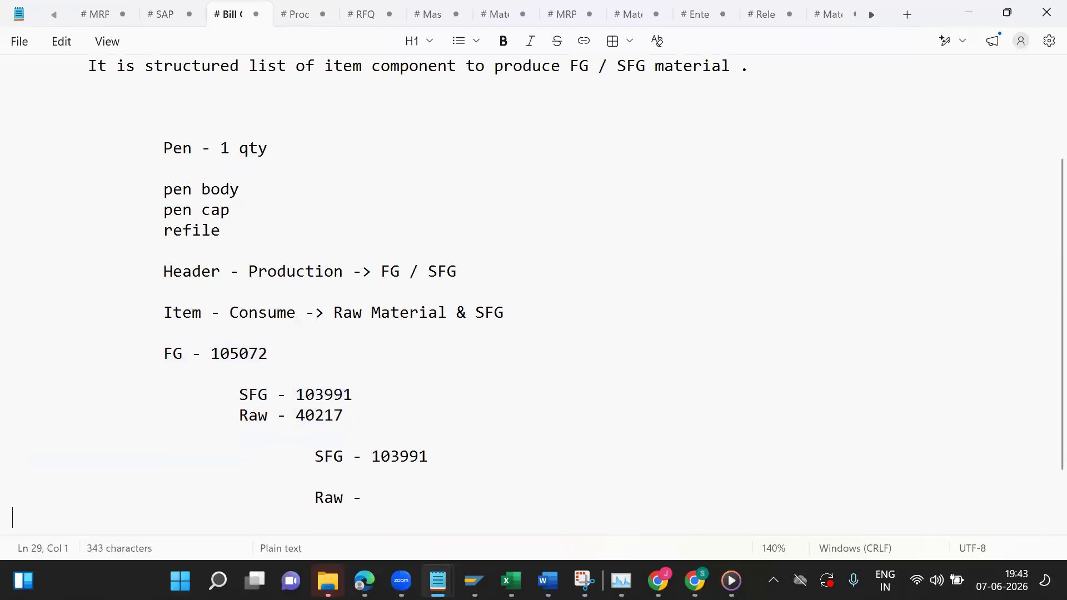
Step: Copy raw material number 40246 (solar panel) from SAP to the last Raw line of the notes and indent that line one level deeper
{"action": "key", "text": "alt+Tab"}
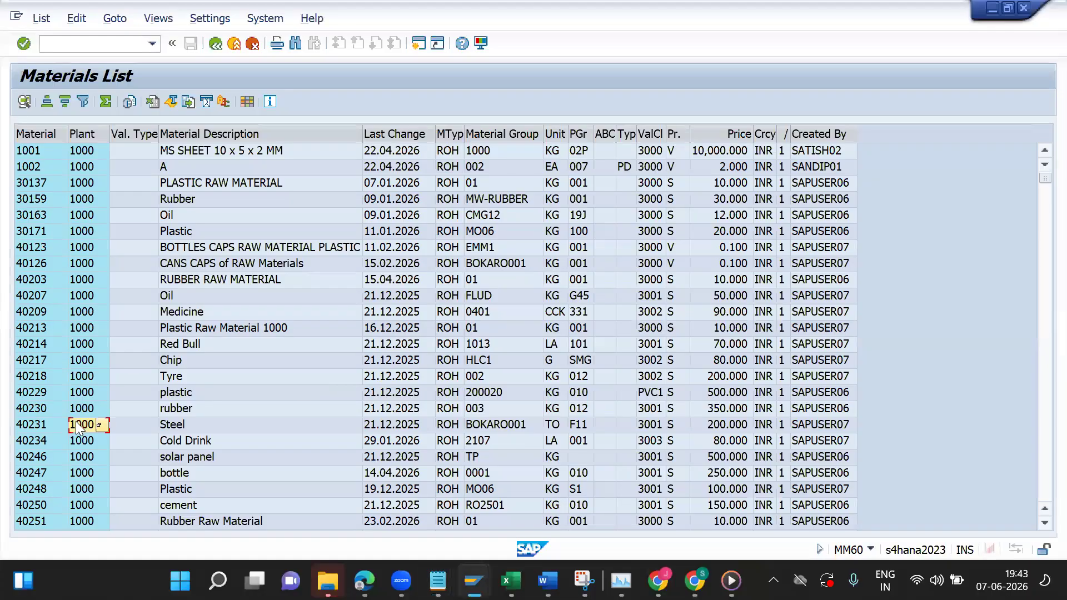
{"action": "left_click", "coordinate": [26, 442]}
{"action": "key", "text": "Down"}
{"action": "key", "text": "alt+Tab"}
{"action": "left_click", "coordinate": [405, 506]}
{"action": "key", "text": "ctrl+v"}
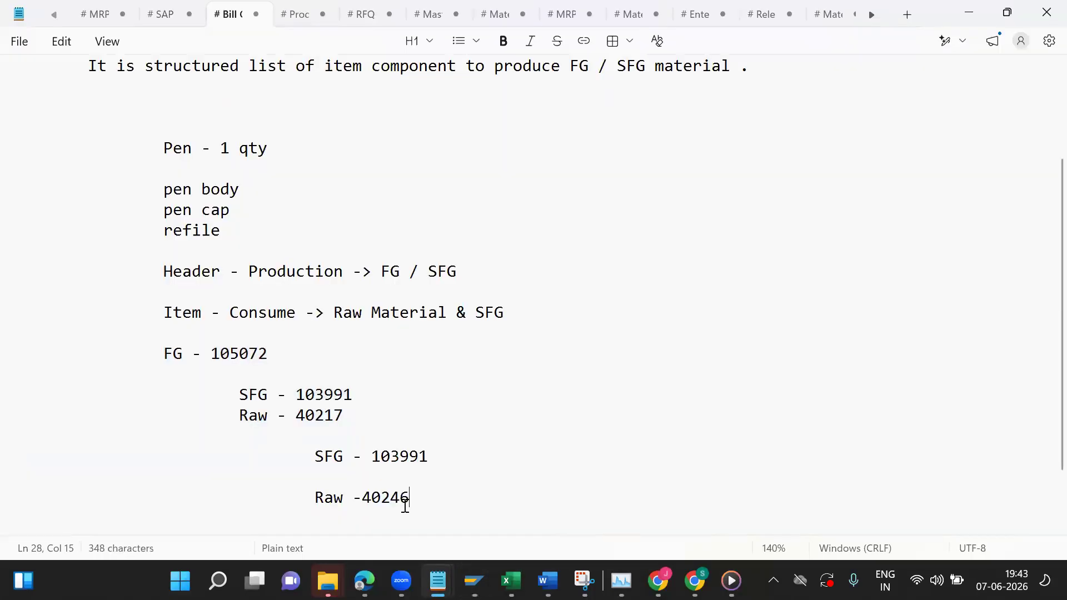
{"action": "left_click", "coordinate": [305, 488]}
{"action": "key", "text": "Tab"}
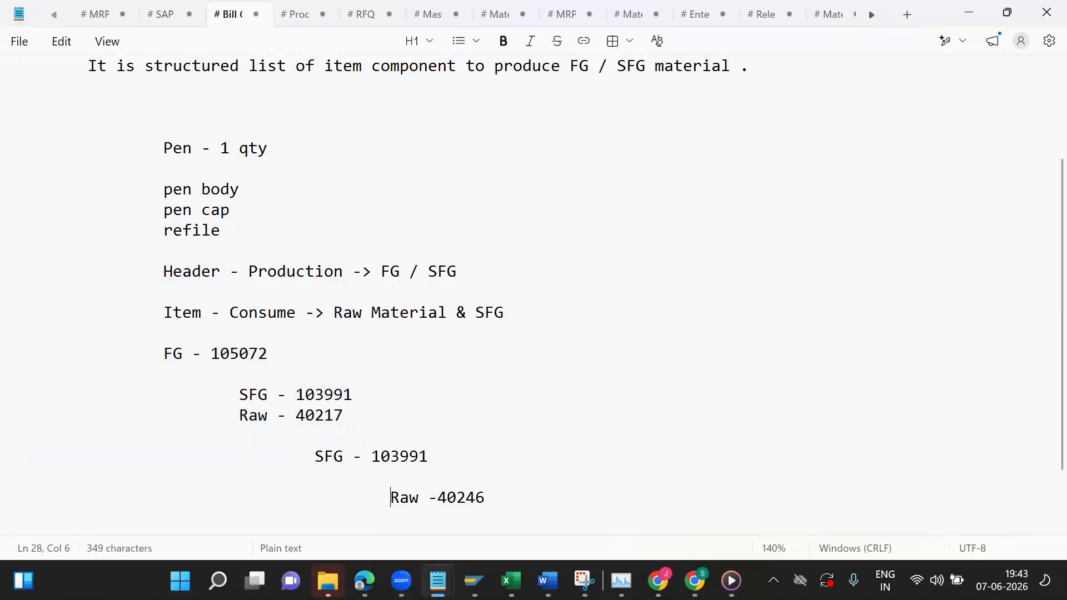
Step: Review the two BOM levels in the notes: FG 105072 with its SFG and Raw items, and SFG 103991 with its Raw item
{"action": "left_click_drag", "start_coordinate": [163, 353], "coordinate": [352, 415]}
{"action": "left_click", "coordinate": [353, 424]}
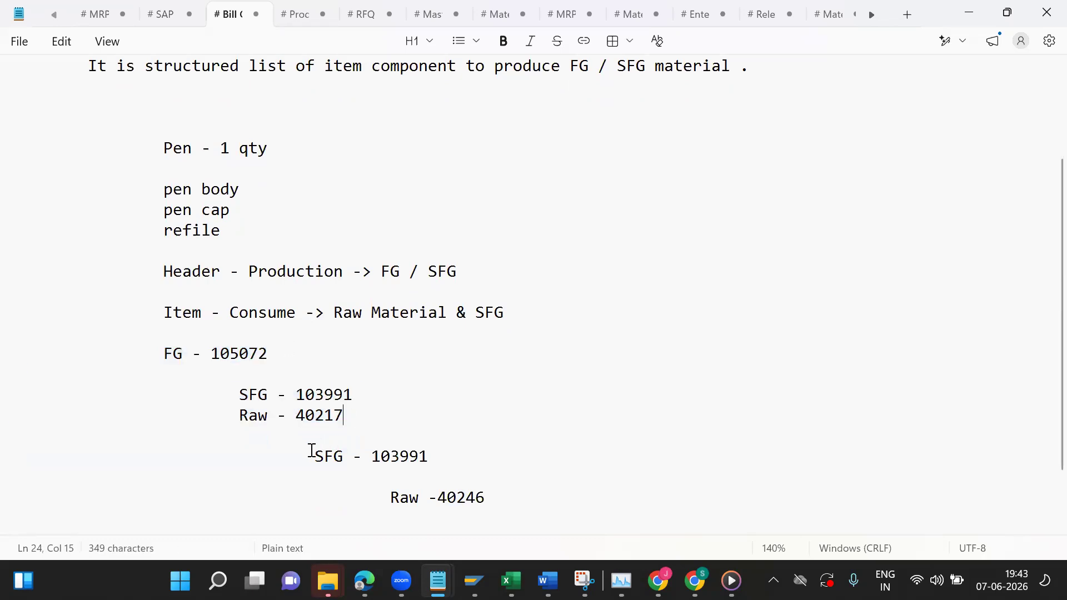
{"action": "left_click_drag", "start_coordinate": [311, 450], "coordinate": [500, 509]}
{"action": "left_click", "coordinate": [500, 509]}
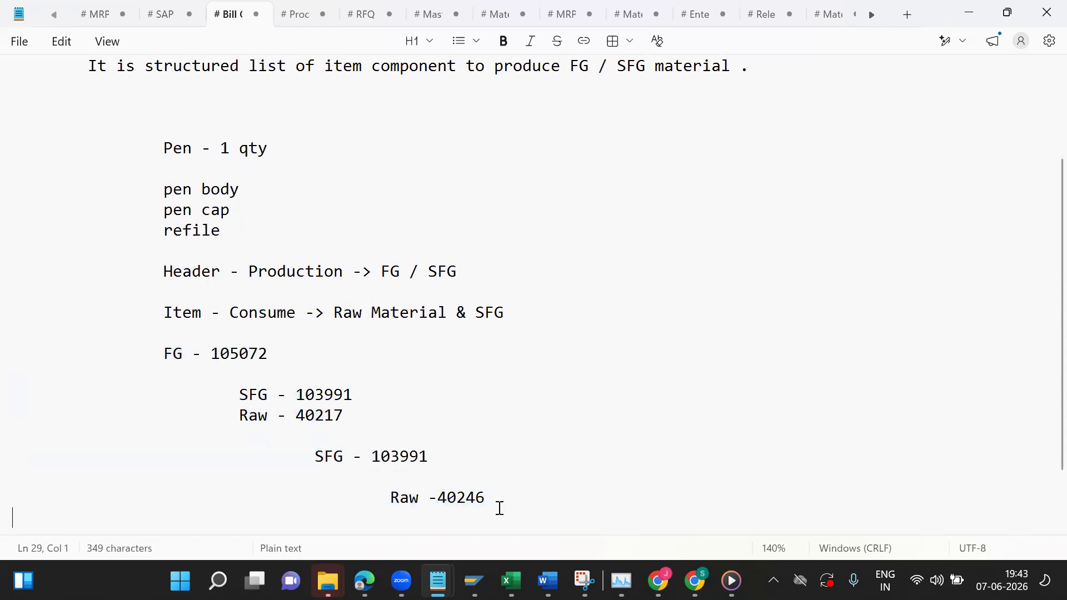
{"action": "left_click_drag", "start_coordinate": [163, 354], "coordinate": [346, 407]}
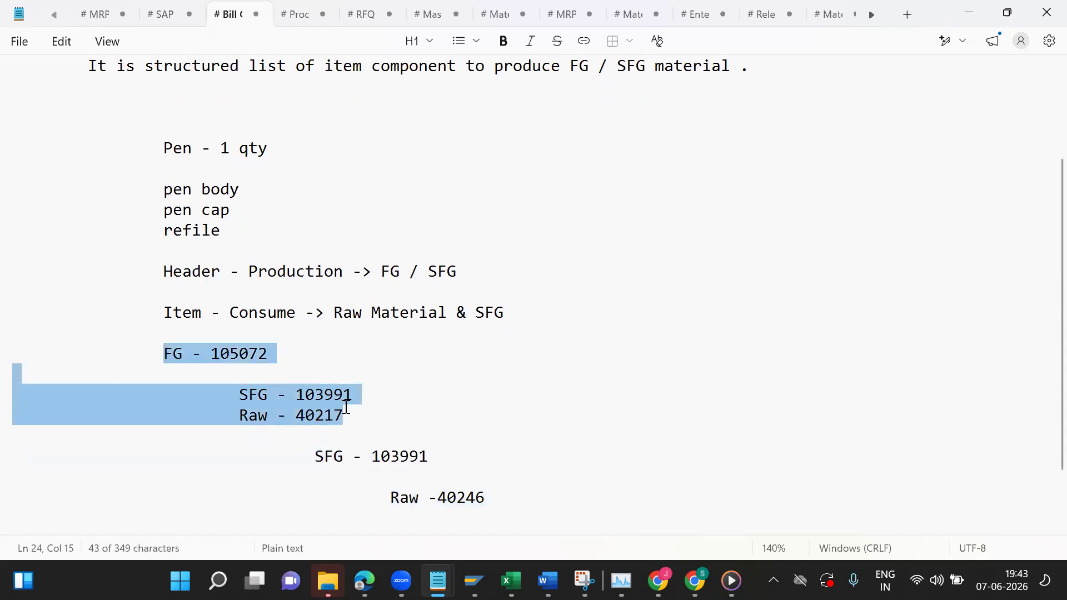
{"action": "left_click", "coordinate": [345, 410]}
{"action": "left_click_drag", "start_coordinate": [295, 448], "coordinate": [504, 504]}
{"action": "left_click", "coordinate": [505, 504]}
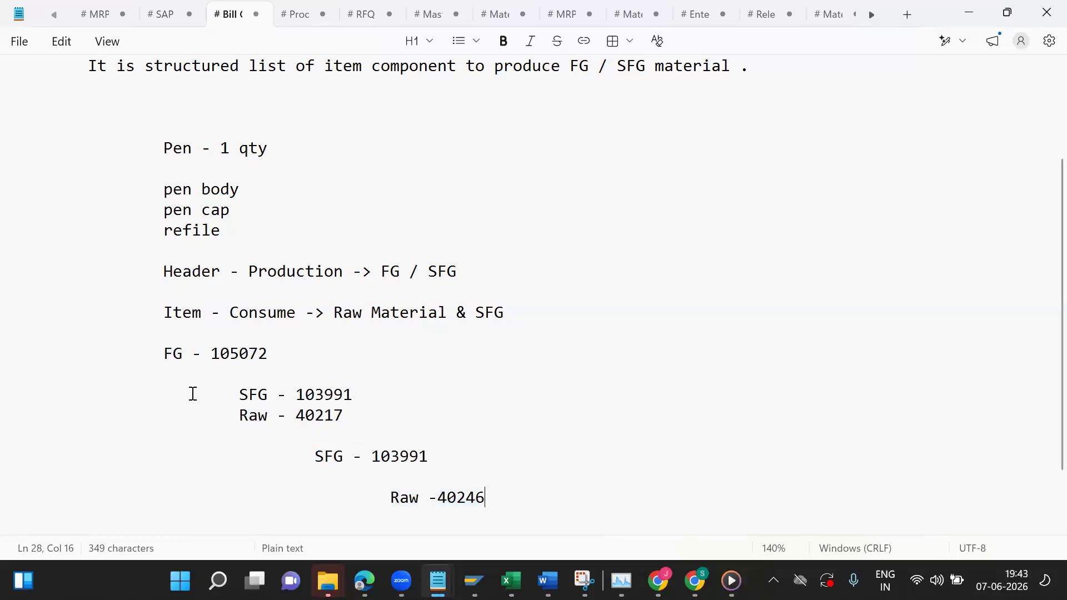
{"action": "left_click_drag", "start_coordinate": [154, 360], "coordinate": [370, 423]}
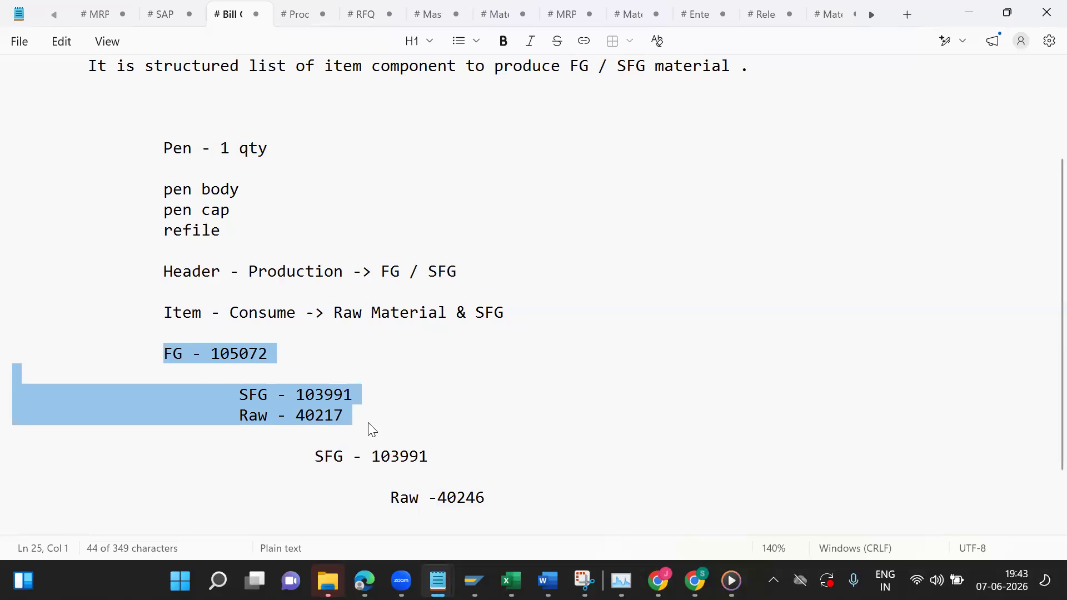
{"action": "left_click", "coordinate": [196, 365]}
{"action": "left_click_drag", "start_coordinate": [155, 352], "coordinate": [477, 492]}
{"action": "left_click", "coordinate": [477, 492]}
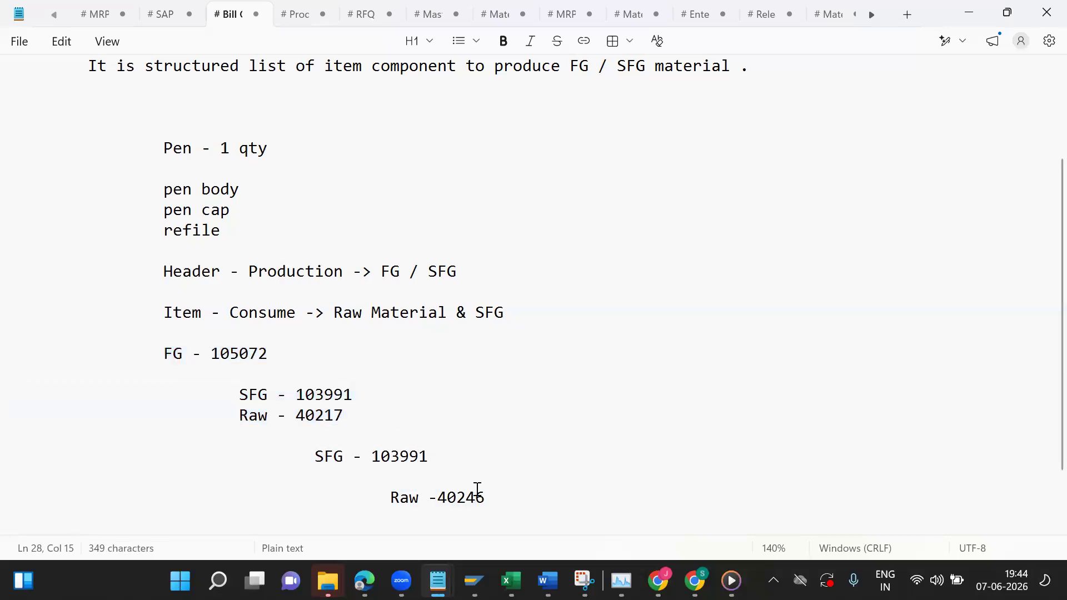
Step: Add the line "Single level BOM" below the last Raw line, indented two levels and separated by a blank line
{"action": "left_click", "coordinate": [520, 499]}
{"action": "key", "text": "Return"}
{"action": "key", "text": "Return"}
{"action": "key", "text": "Tab"}
{"action": "key", "text": "Tab"}
{"action": "type", "text": "Si"}
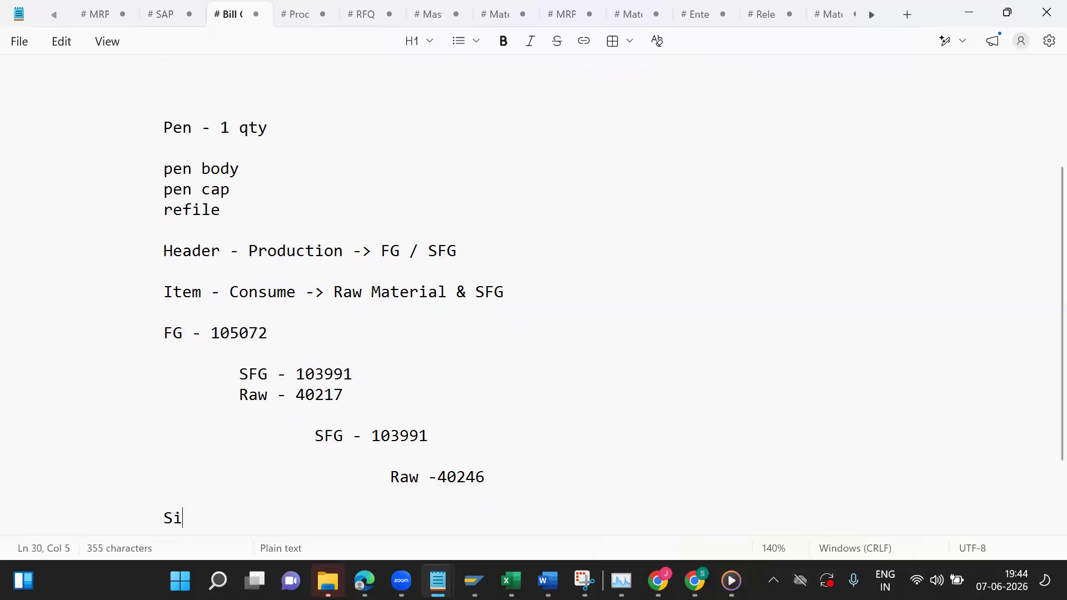
{"action": "type", "text": "ngle level BOM"}
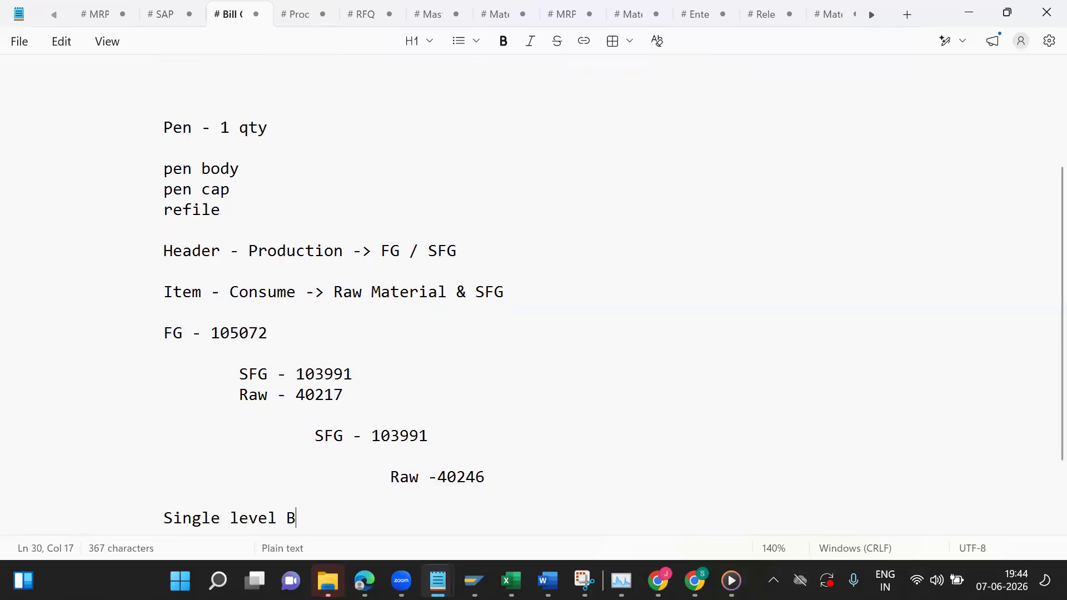
Step: Add the line "Multi level BOM" two lines below "Single level BOM" at the same indent
{"action": "key", "text": "Return"}
{"action": "key", "text": "Return"}
{"action": "key", "text": "Tab"}
{"action": "key", "text": "Tab"}
{"action": "type", "text": "Mul"}
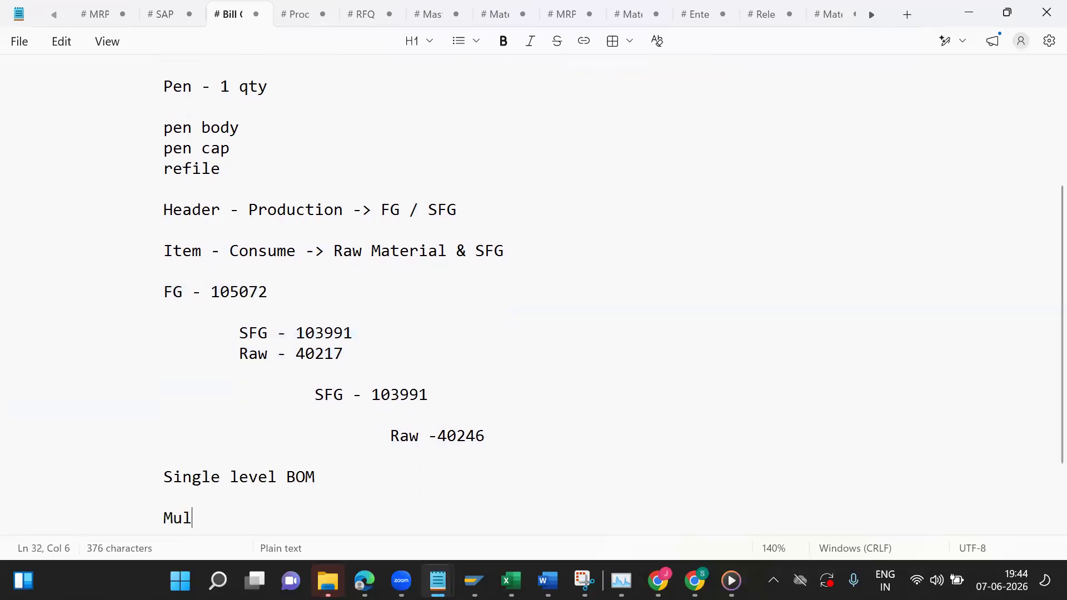
{"action": "type", "text": "ti level BOM"}
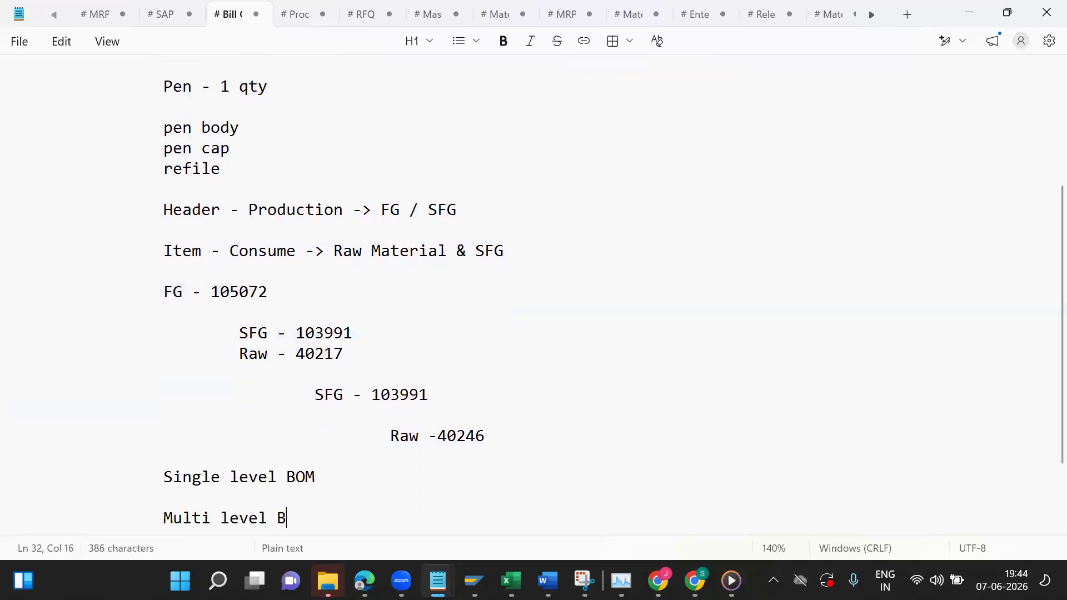
Step: Insert the heading "# BOM type -" above "Single level BOM", indented one level and followed by a blank line
{"action": "key", "text": "Up"}
{"action": "key", "text": "Up"}
{"action": "key", "text": "Up"}
{"action": "key", "text": "Return"}
{"action": "key", "text": "Tab"}
{"action": "key", "text": "Tab"}
{"action": "key", "text": "BackSpace"}
{"action": "type", "text": "# "}
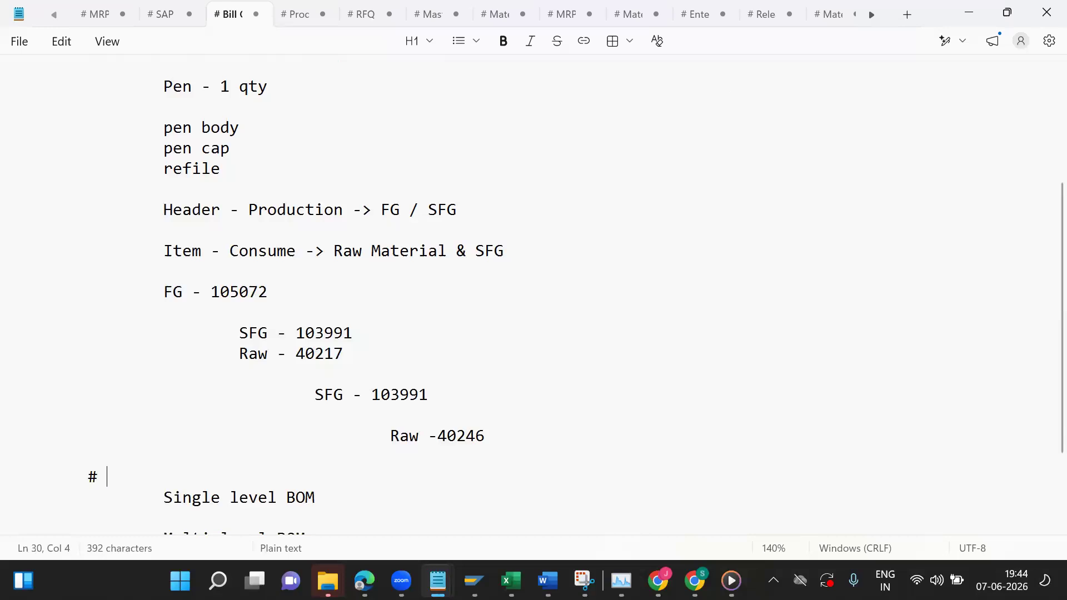
{"action": "type", "text": "BOM type -"}
{"action": "key", "text": "Return"}
{"action": "key", "text": "Down"}
{"action": "key", "text": "Down"}
{"action": "key", "text": "Down"}
{"action": "key", "text": "Down"}
{"action": "key", "text": "Down"}
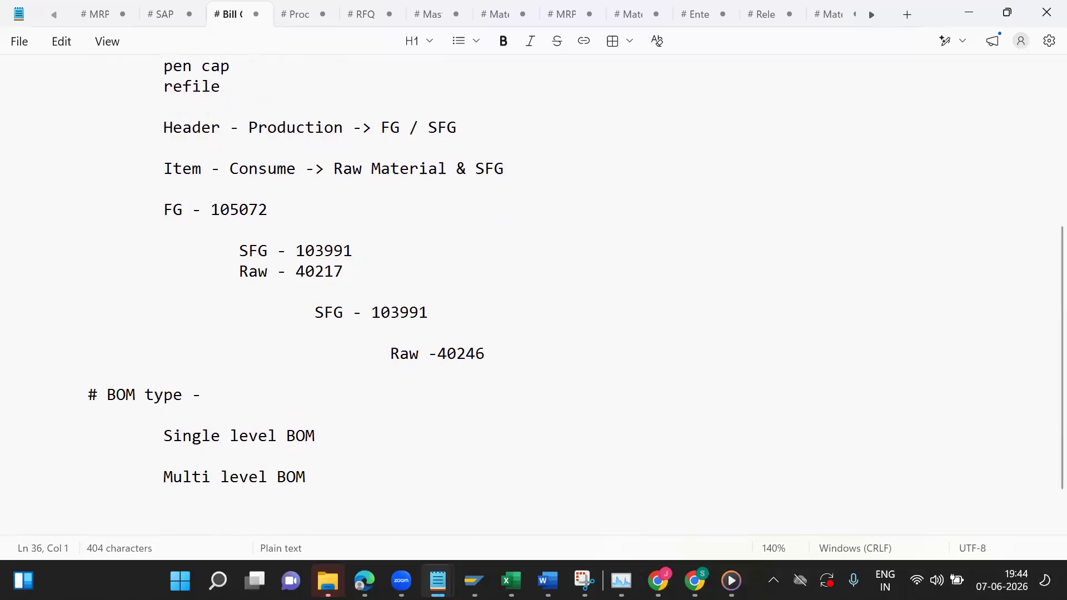
Step: Review the full FG 105072 hierarchy and its two separate levels in the notes as examples of the BOM types
{"action": "left_click_drag", "start_coordinate": [131, 193], "coordinate": [493, 372]}
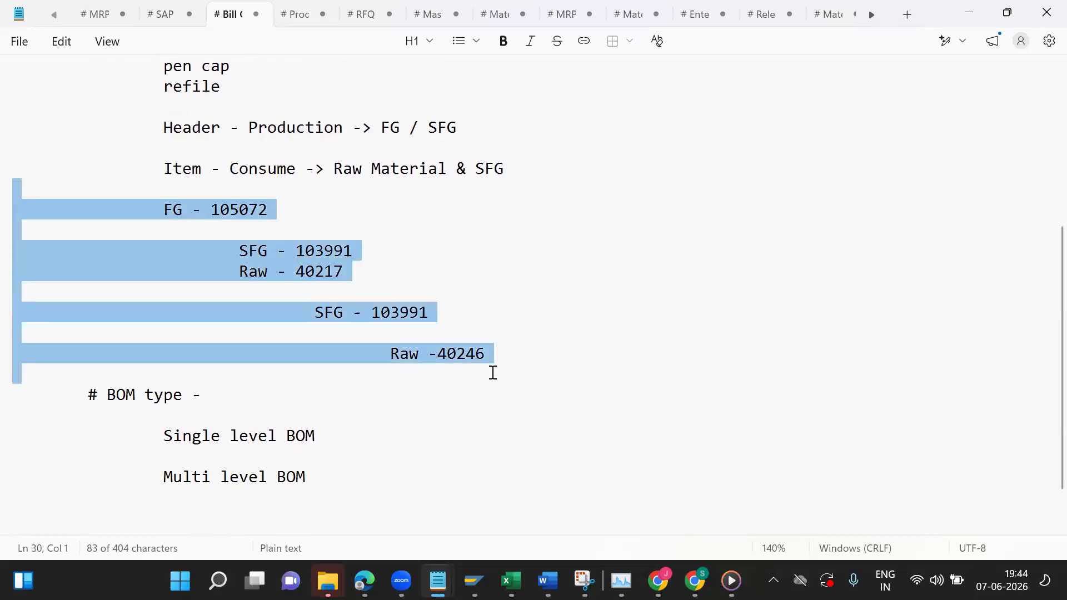
{"action": "left_click", "coordinate": [491, 371]}
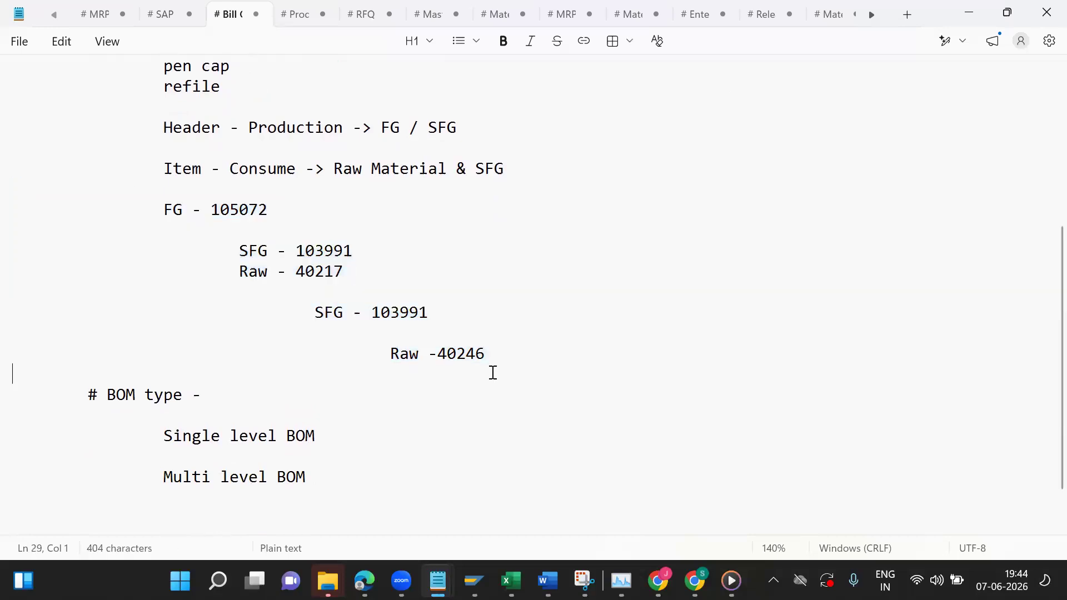
{"action": "left_click_drag", "start_coordinate": [314, 312], "coordinate": [548, 376]}
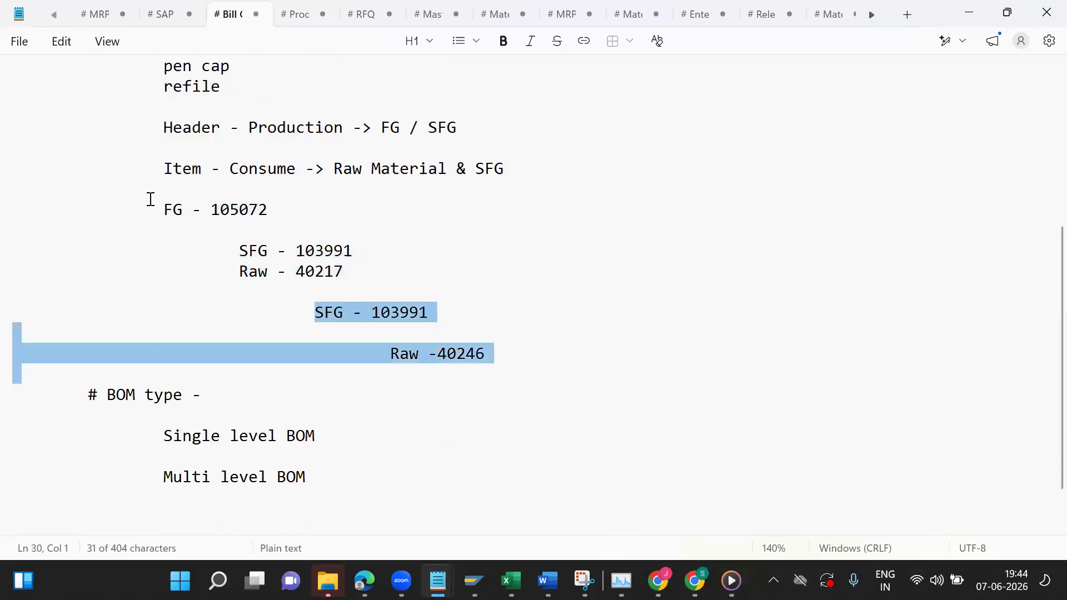
{"action": "left_click_drag", "start_coordinate": [150, 202], "coordinate": [369, 269]}
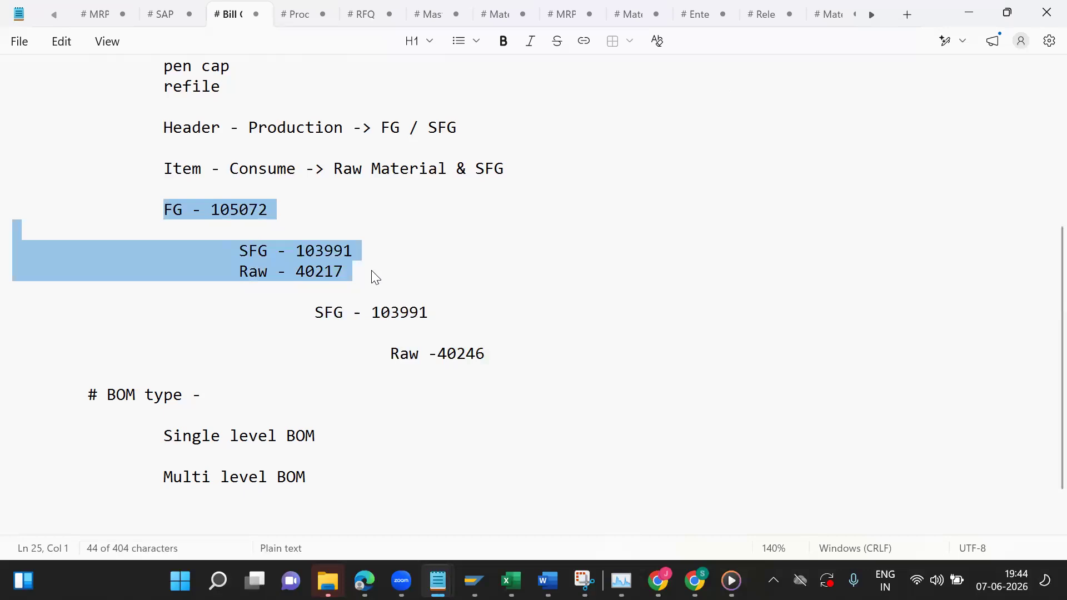
Step: Add the line "T code -" below "Multi level BOM", indented two levels and separated by a blank line
{"action": "left_click", "coordinate": [345, 465]}
{"action": "key", "text": "Down"}
{"action": "key", "text": "Down"}
{"action": "key", "text": "Return"}
{"action": "key", "text": "Tab"}
{"action": "key", "text": "Tab"}
{"action": "type", "text": "T code 0"}
{"action": "key", "text": "Return"}
{"action": "key", "text": "BackSpace"}
{"action": "key", "text": "BackSpace"}
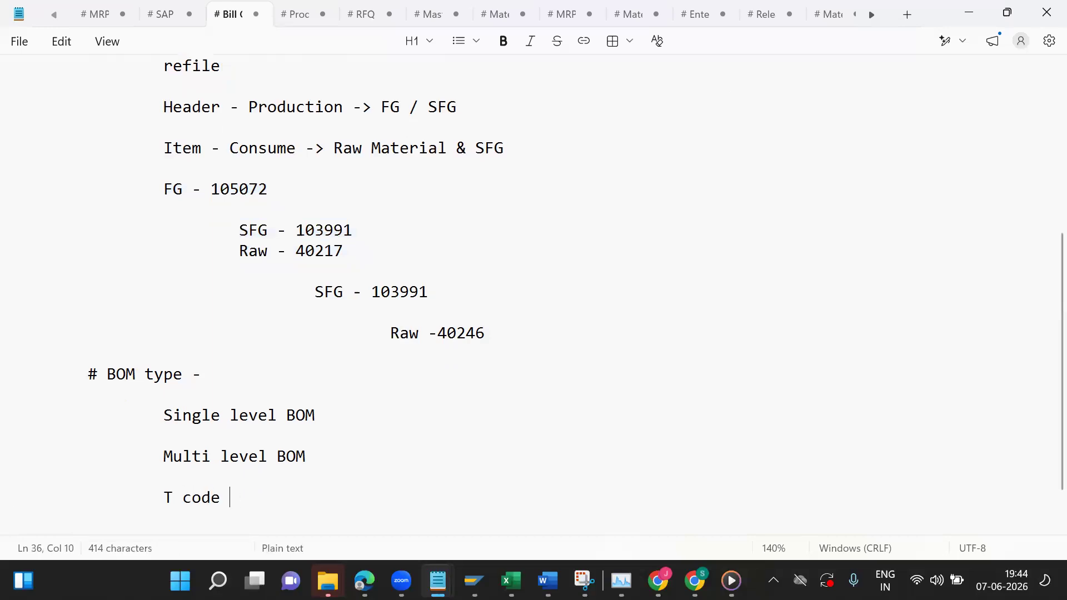
{"action": "type", "text": "-"}
Step: Start the transaction list under "T code -" with "CS01 - Create", after a blank line and indented three levels
{"action": "key", "text": "Return"}
{"action": "key", "text": "Return"}
{"action": "key", "text": "Return"}
{"action": "key", "text": "Tab"}
{"action": "key", "text": "Tab"}
{"action": "key", "text": "Tab"}
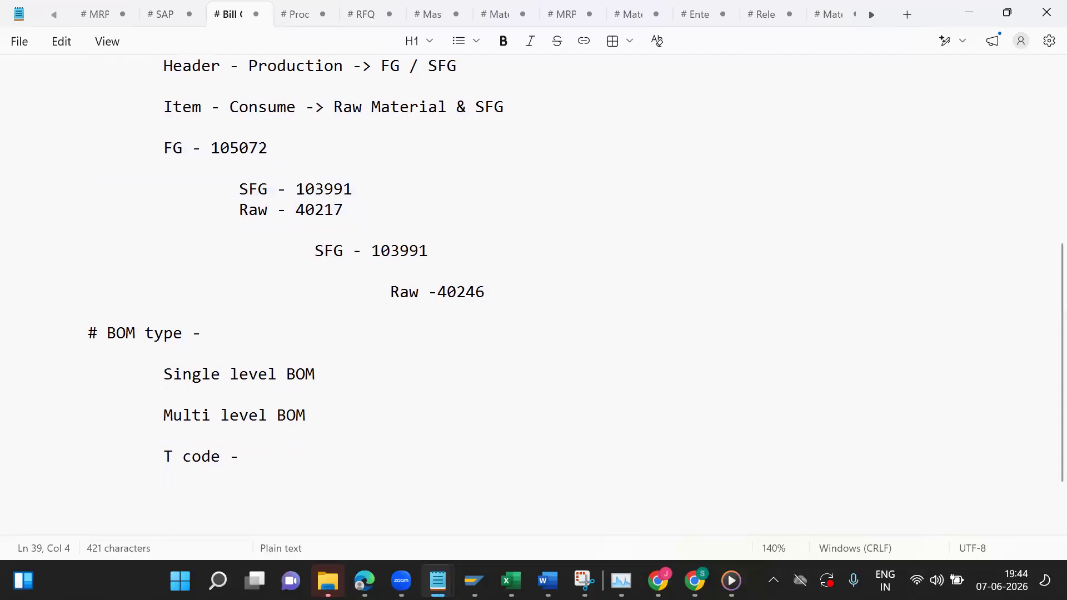
{"action": "key", "text": "Tab"}
{"action": "key", "text": "Tab"}
{"action": "key", "text": "Tab"}
{"action": "type", "text": "CS01 - Create"}
Step: Add the entries "CS02 - change" and "CS03 - DIsplay" to the transaction list, each on its own line with matching indent
{"action": "key", "text": "Return"}
{"action": "key", "text": "Tab"}
{"action": "key", "text": "Tab"}
{"action": "key", "text": "Tab"}
{"action": "type", "text": "CS02 - change"}
{"action": "key", "text": "Return"}
{"action": "key", "text": "Tab"}
{"action": "key", "text": "Tab"}
{"action": "key", "text": "Tab"}
{"action": "type", "text": "CS03 - DIsplay"}
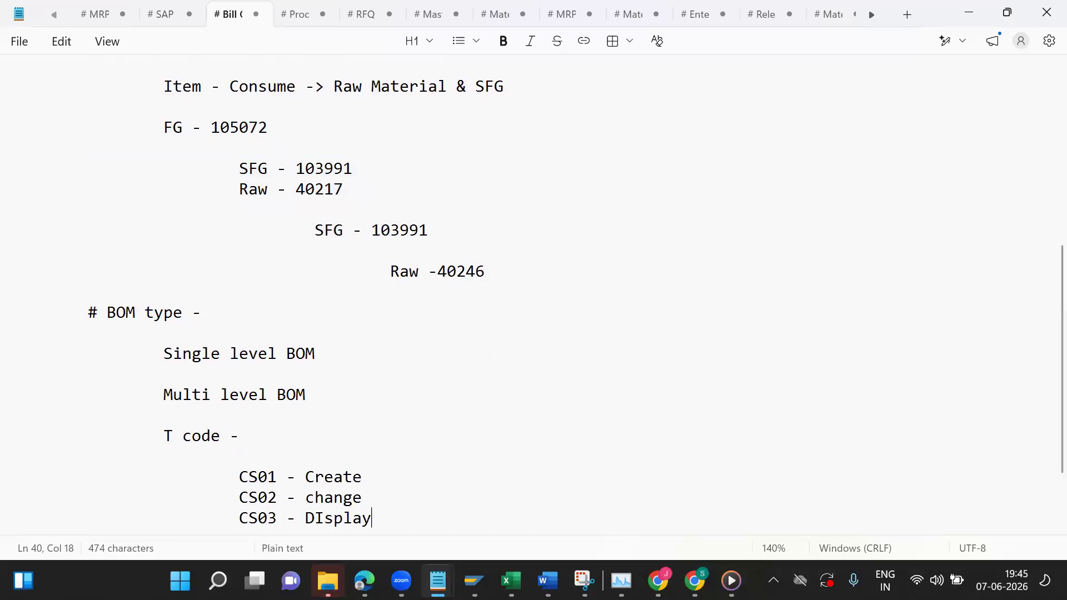
Step: Add the entry "CS11 - BOM report - level by level" to the transaction list
{"action": "key", "text": "Return"}
{"action": "key", "text": "Tab"}
{"action": "key", "text": "Tab"}
{"action": "key", "text": "Tab"}
{"action": "type", "text": "CS11 - BOM report - level by level"}
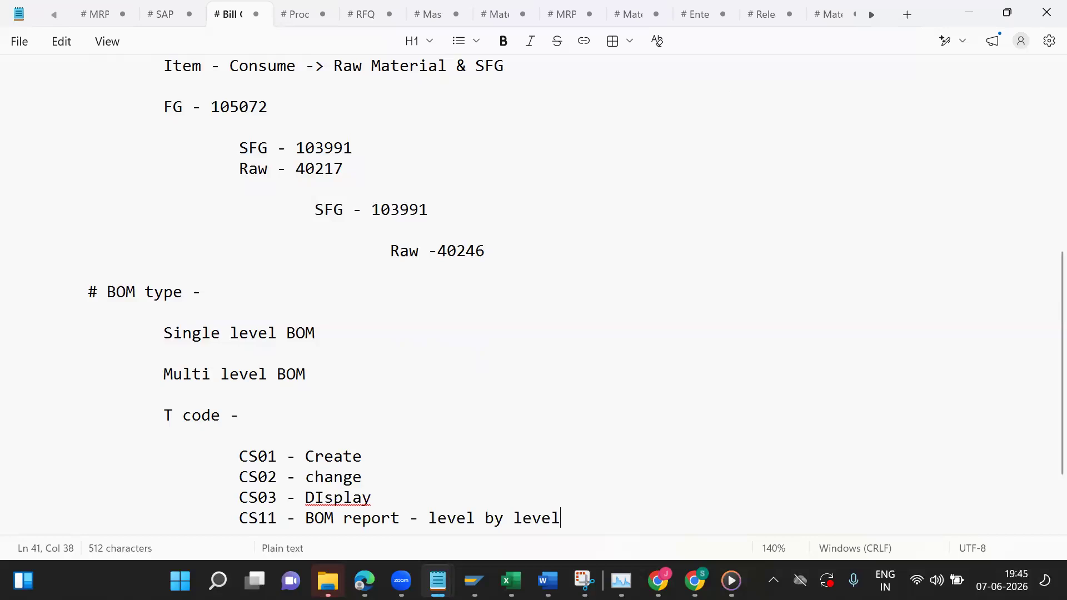
Step: Add the entry "CS12 - BOM Report - Multi level" to the transaction list
{"action": "key", "text": "Return"}
{"action": "key", "text": "Tab"}
{"action": "key", "text": "Tab"}
{"action": "key", "text": "Tab"}
{"action": "type", "text": "CS12 - BOM Report"}
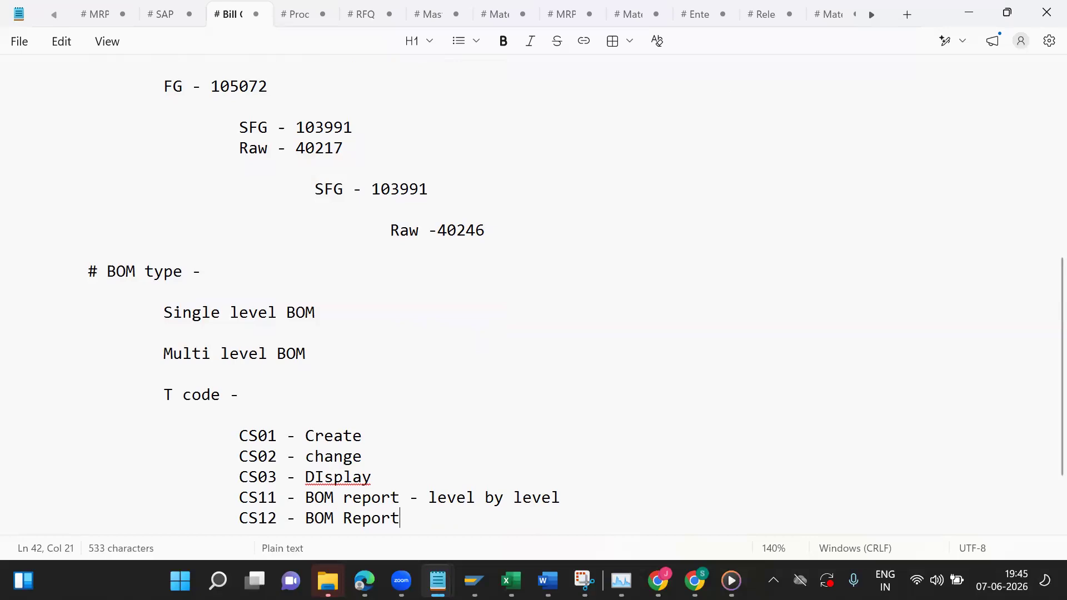
{"action": "type", "text": " - Multi level"}
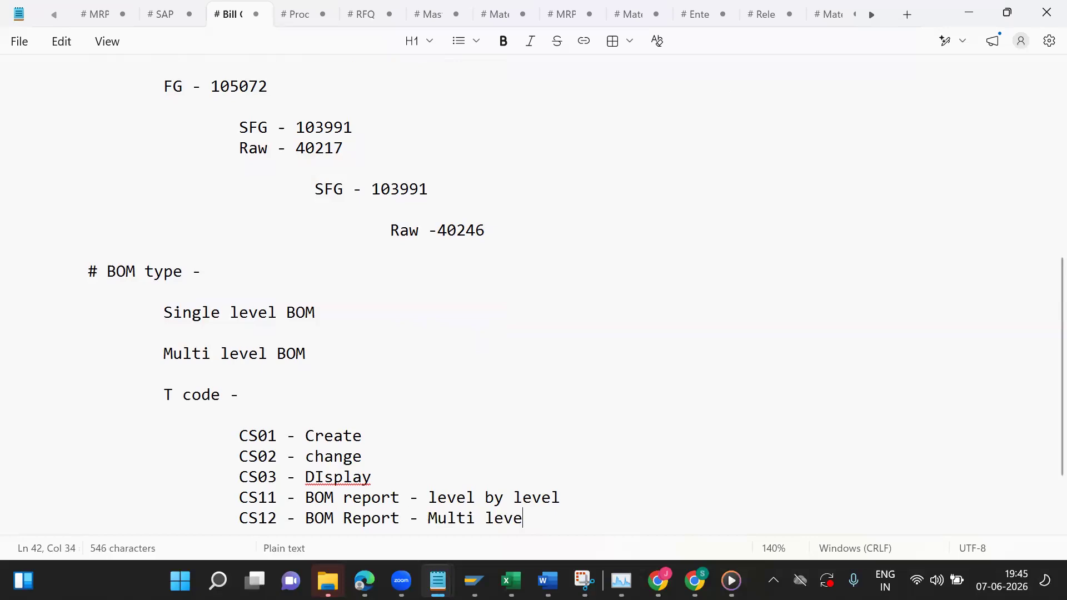
Step: Add the entry "CS15 - where used list" to the transaction list, followed by a blank line
{"action": "key", "text": "Return"}
{"action": "key", "text": "Tab"}
{"action": "key", "text": "Tab"}
{"action": "key", "text": "Tab"}
{"action": "type", "text": "CS"}
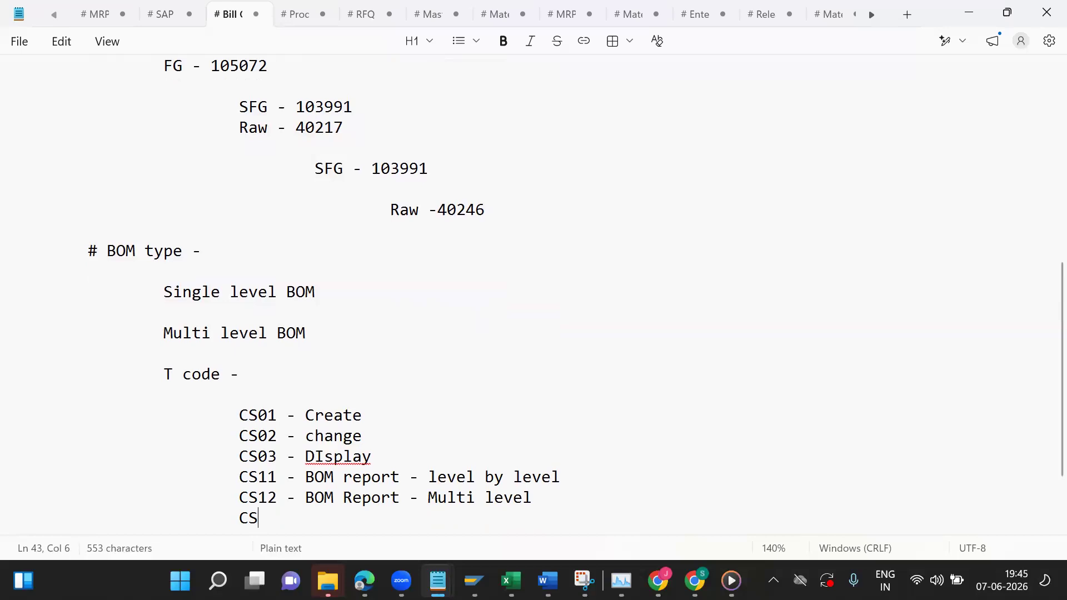
{"action": "type", "text": "15 - where used list"}
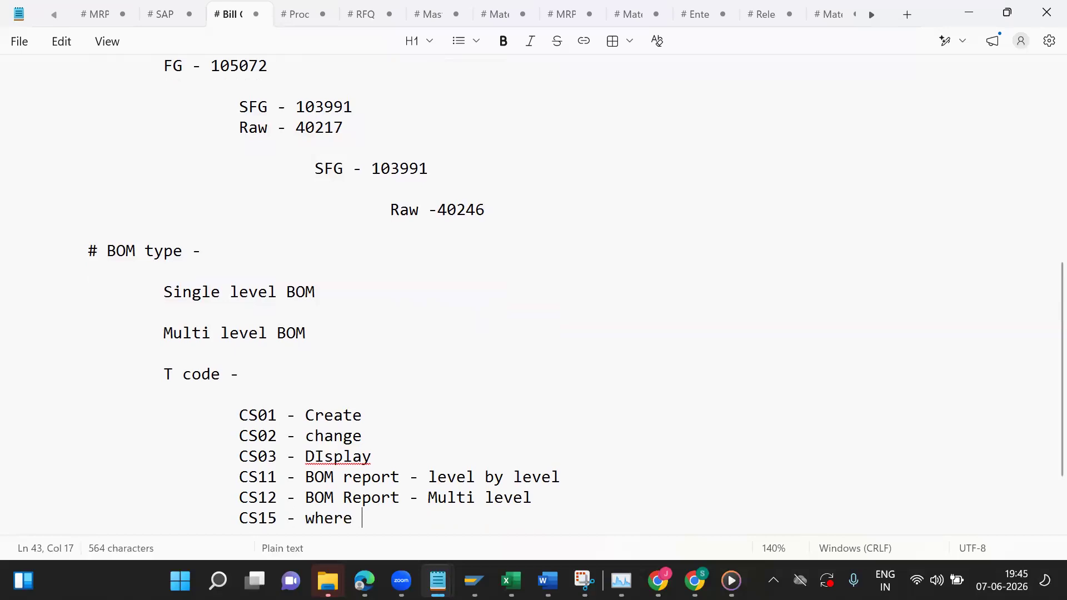
{"action": "key", "text": "Return"}
{"action": "key", "text": "Return"}
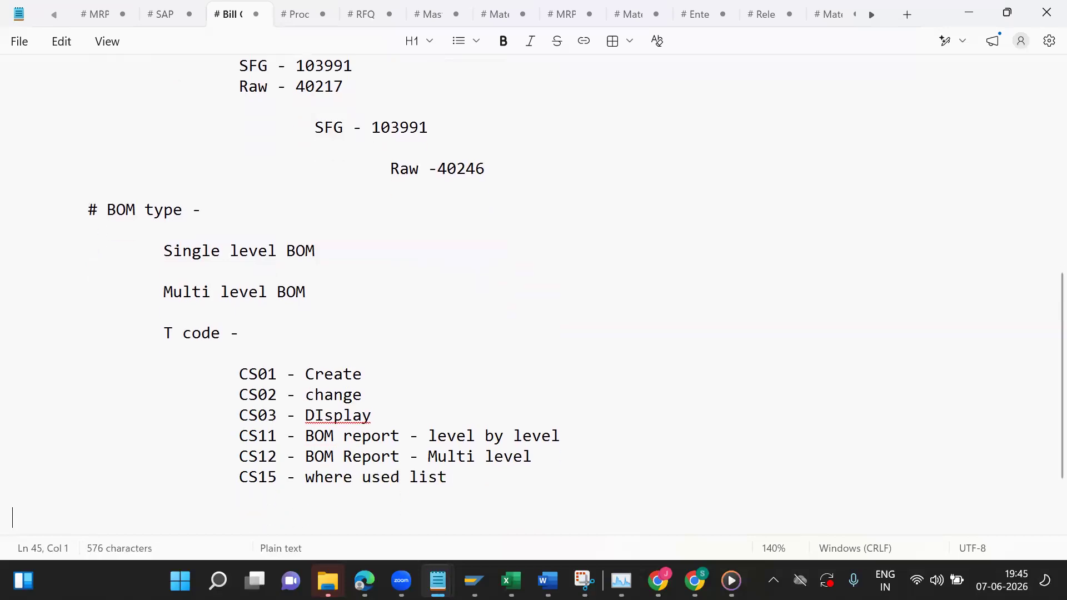
Step: Correct "DIsplay" to "Display" in the CS03 entry
{"action": "left_click", "coordinate": [320, 417]}
{"action": "key", "text": "BackSpace"}
{"action": "type", "text": "i"}
Step: Review the transaction list, the CS11 level by level entry, and the FG 105072 hierarchy that the BOM reports cover
{"action": "left_click_drag", "start_coordinate": [465, 490], "coordinate": [237, 364]}
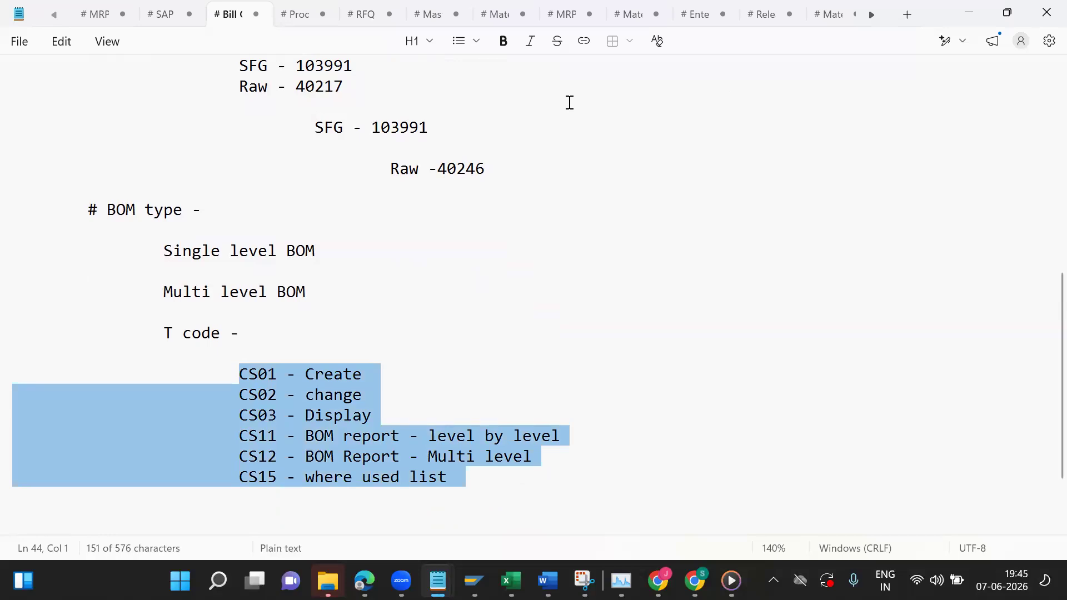
{"action": "left_click", "coordinate": [326, 439]}
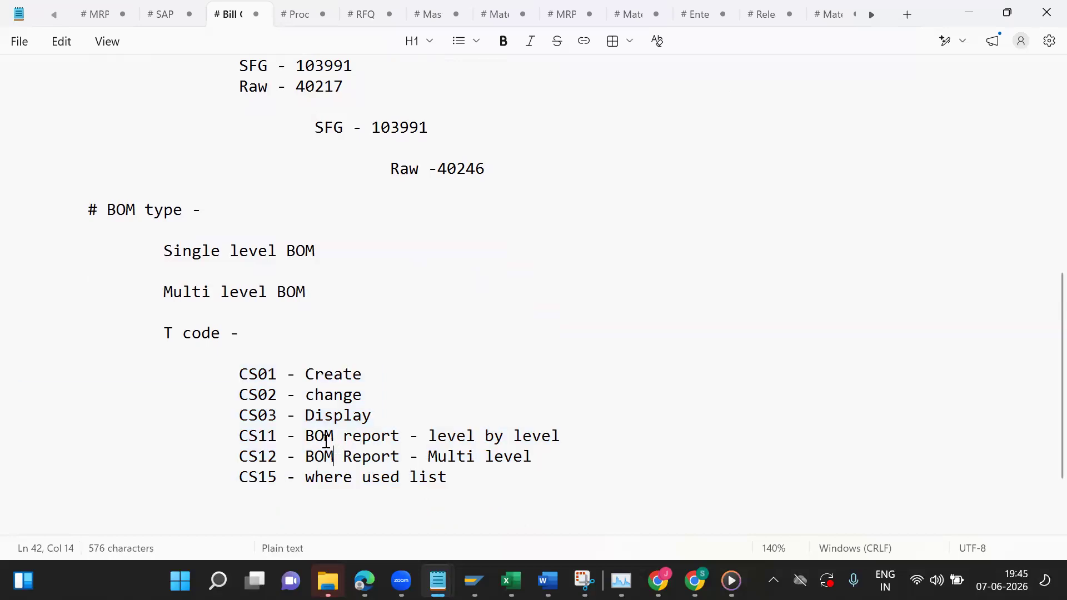
{"action": "left_click_drag", "start_coordinate": [421, 438], "coordinate": [561, 438]}
{"action": "left_click", "coordinate": [560, 438]}
{"action": "scroll", "coordinate": [528, 413], "scroll_direction": "up", "scroll_amount": 2}
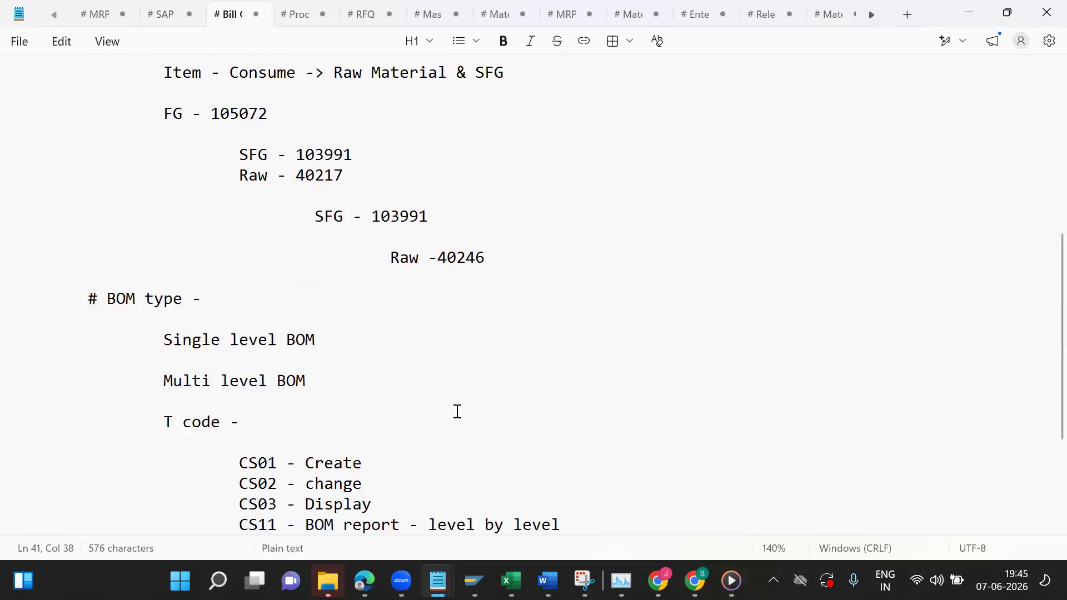
{"action": "left_click_drag", "start_coordinate": [174, 115], "coordinate": [276, 111]}
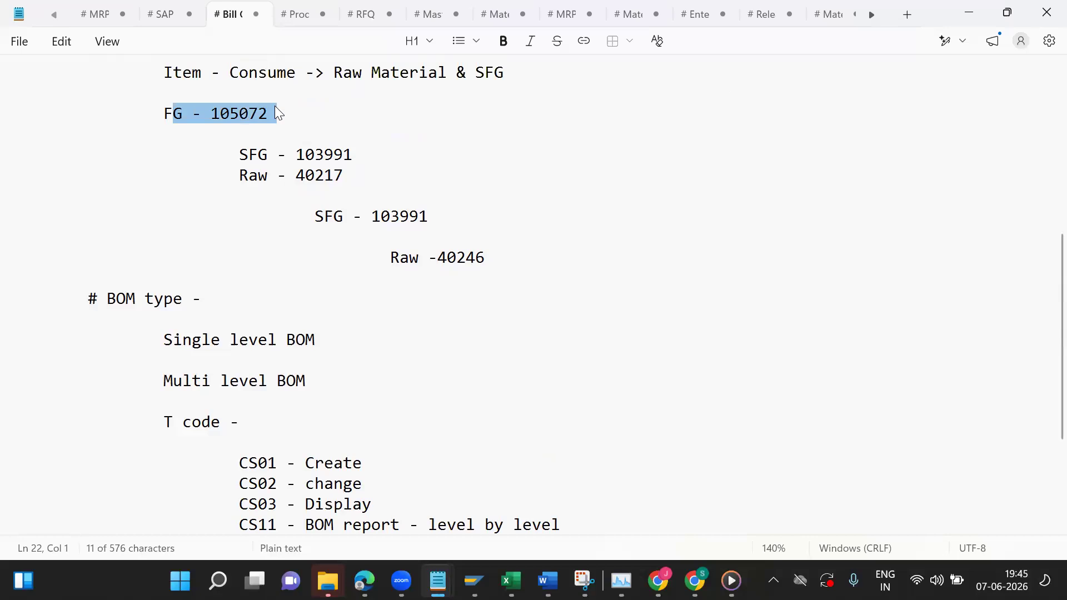
{"action": "left_click", "coordinate": [343, 172]}
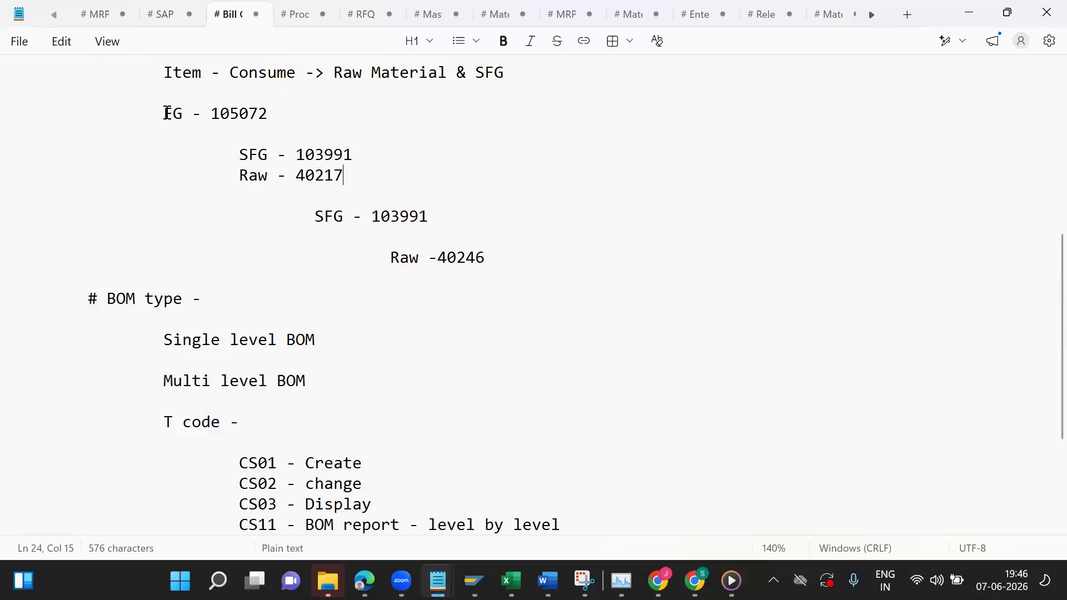
{"action": "left_click_drag", "start_coordinate": [165, 113], "coordinate": [579, 245]}
{"action": "left_click", "coordinate": [579, 245]}
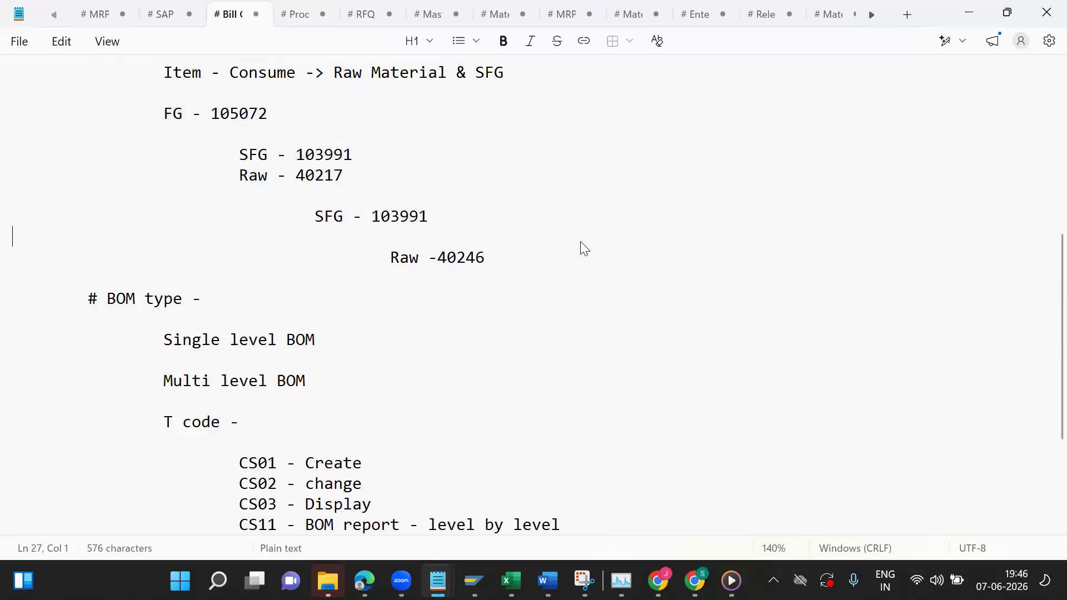
{"action": "left_click_drag", "start_coordinate": [173, 113], "coordinate": [312, 107]}
{"action": "left_click_drag", "start_coordinate": [217, 139], "coordinate": [508, 256]}
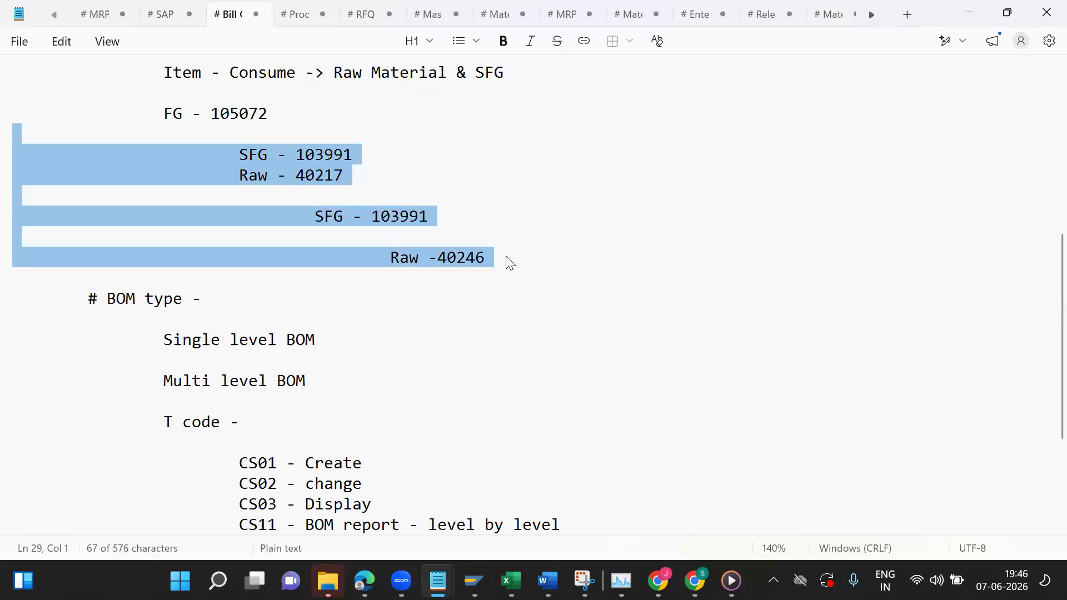
Step: Review the CS15 where used list entry and the CS01 Create entry in the transaction list
{"action": "scroll", "coordinate": [508, 256], "scroll_direction": "down", "scroll_amount": 2}
{"action": "left_click", "coordinate": [231, 450]}
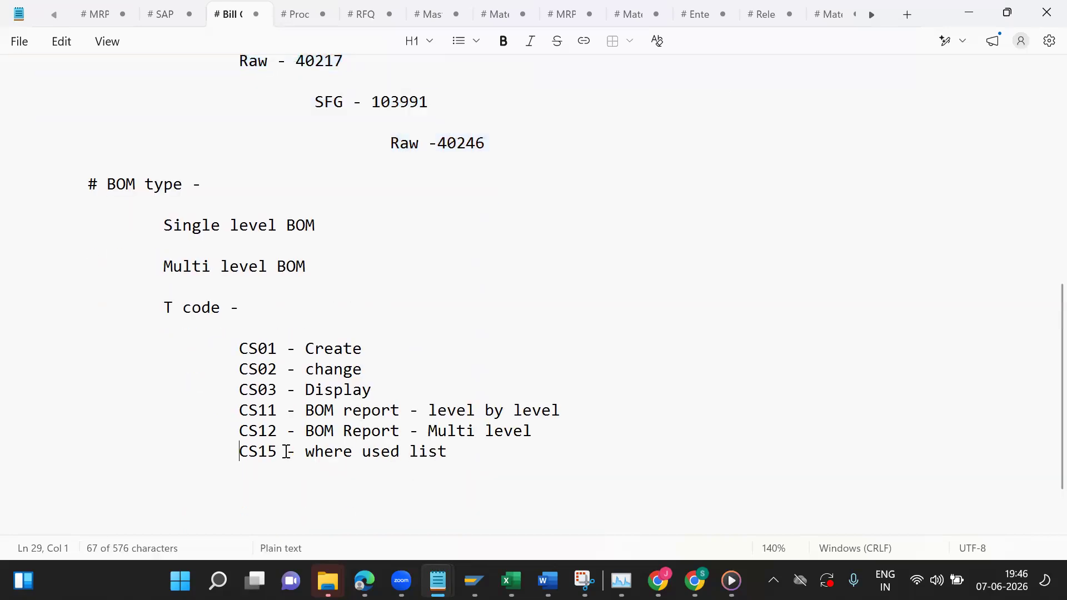
{"action": "left_click", "coordinate": [460, 455], "text": "shift"}
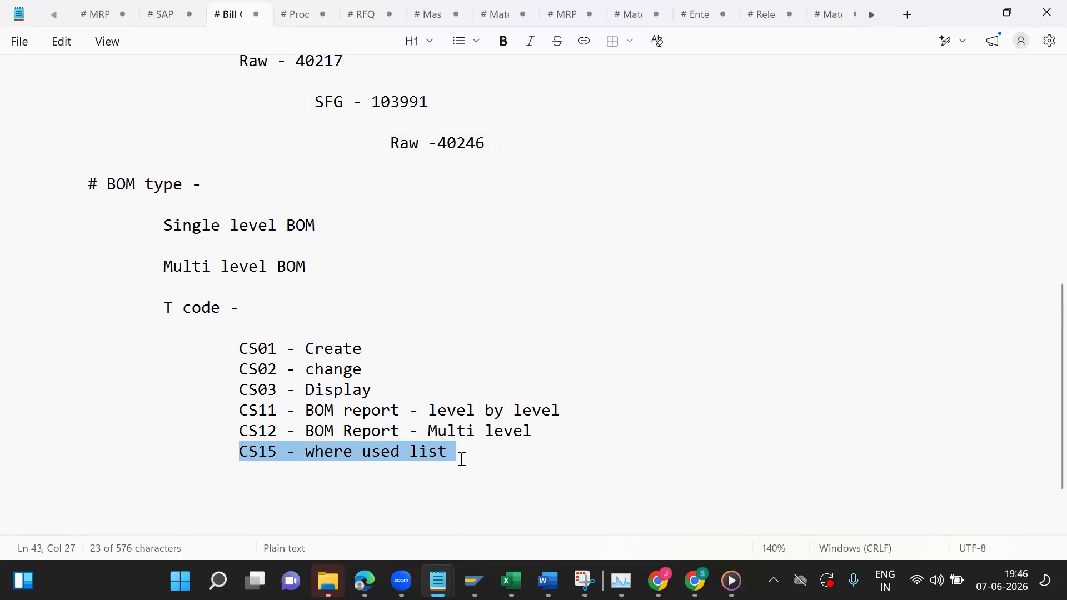
{"action": "left_click_drag", "start_coordinate": [226, 345], "coordinate": [364, 355]}
{"action": "left_click", "coordinate": [367, 356]}
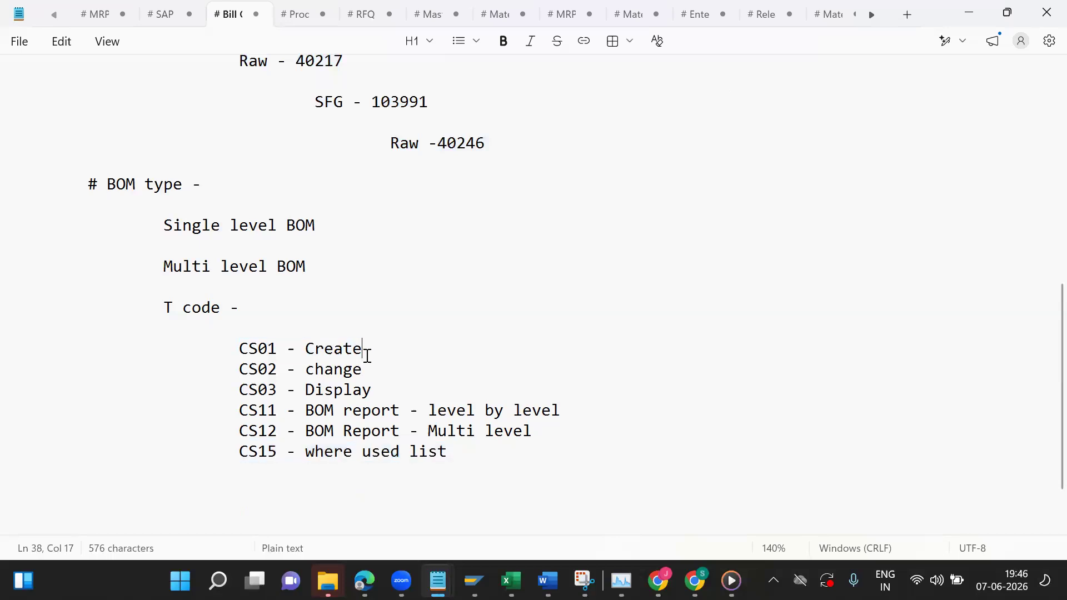
Step: Switch to the SAP session and open transaction CS01 to create a material BOM
{"action": "mouse_move", "coordinate": [473, 581]}
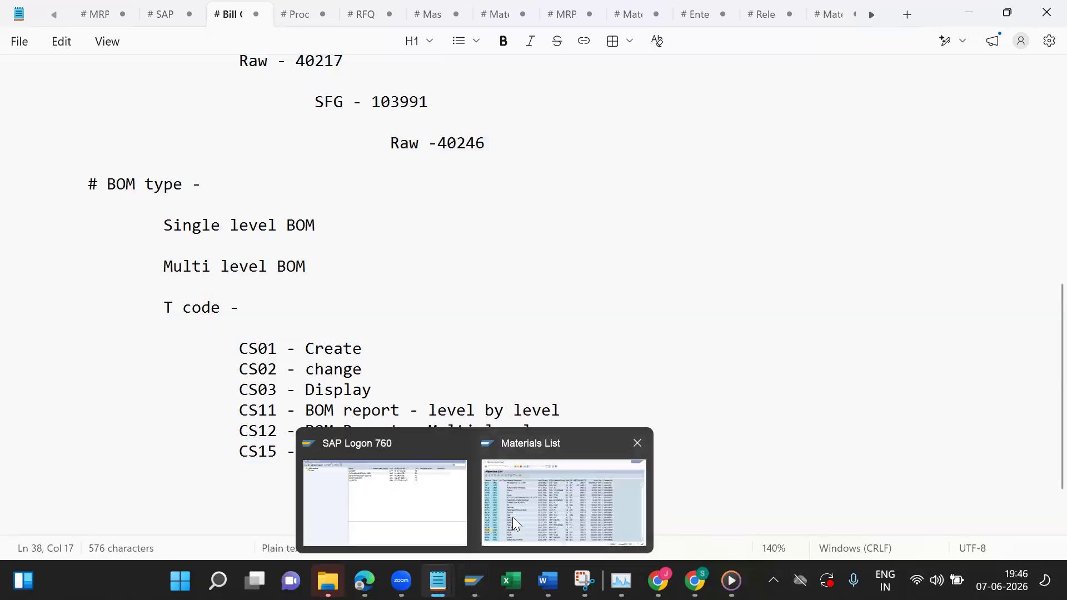
{"action": "left_click", "coordinate": [513, 522]}
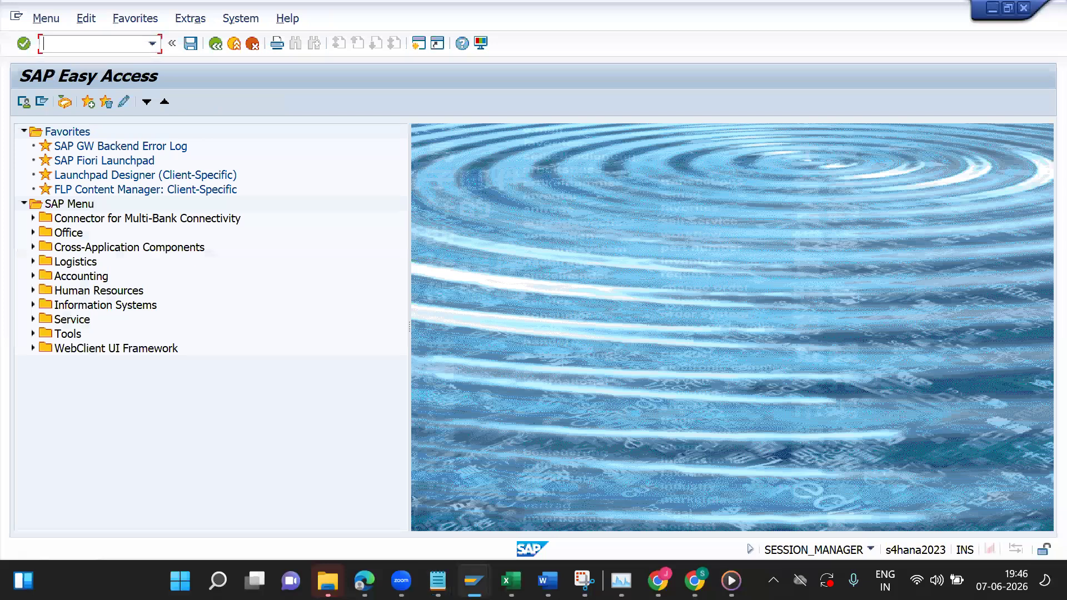
{"action": "type", "text": "cs01"}
{"action": "key", "text": "Return"}
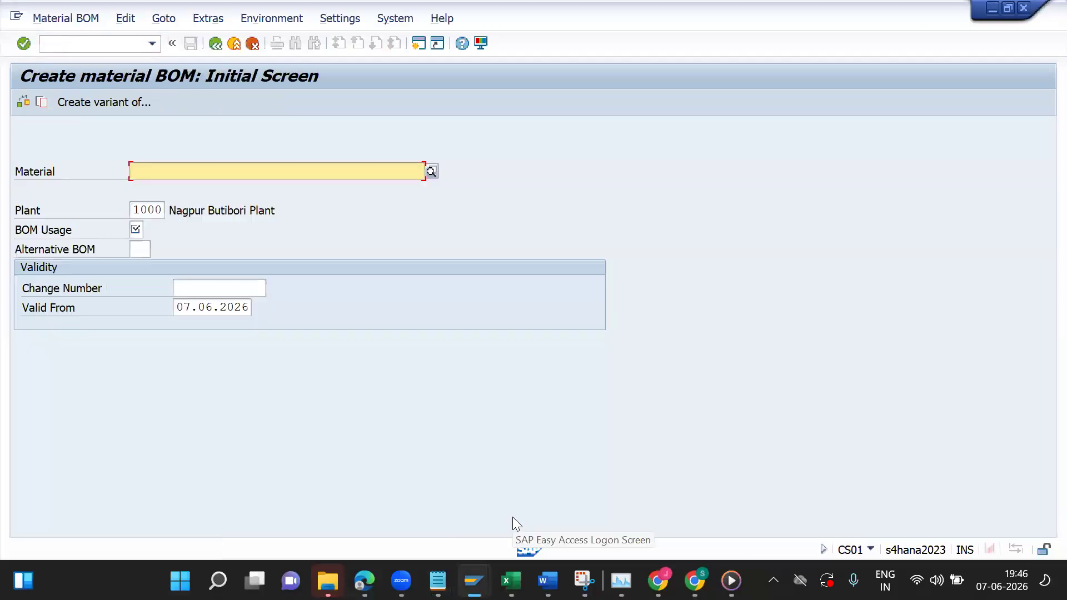
Step: Copy the FG number 105072 from the notes into the Material field of the Create material BOM screen in SAP
{"action": "key", "text": "F4"}
{"action": "key", "text": "alt+Tab"}
{"action": "scroll", "coordinate": [241, 241], "scroll_direction": "up", "scroll_amount": 3}
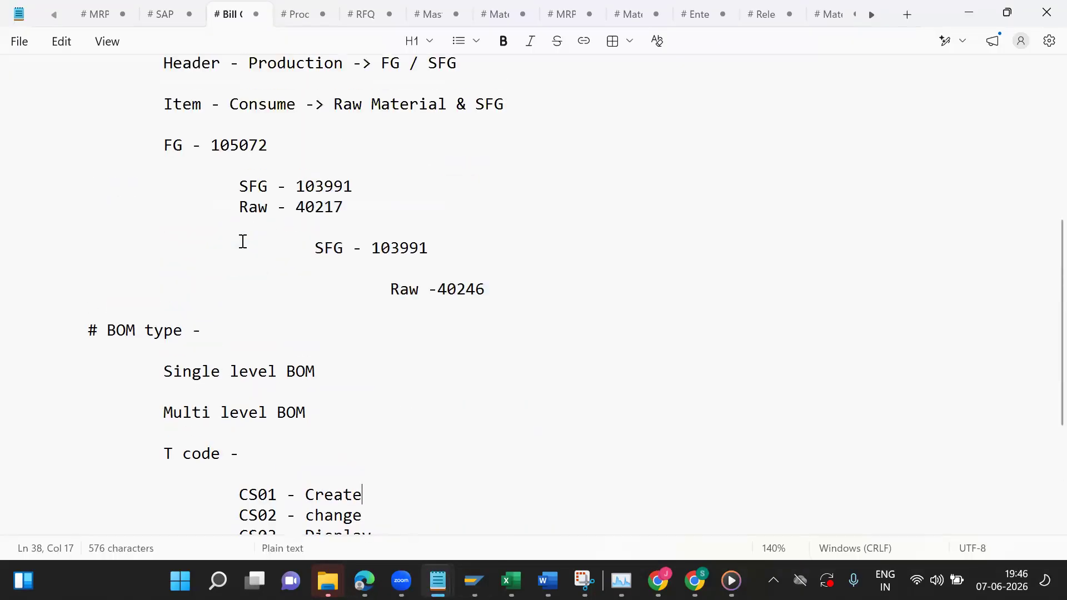
{"action": "double_click", "coordinate": [236, 182]}
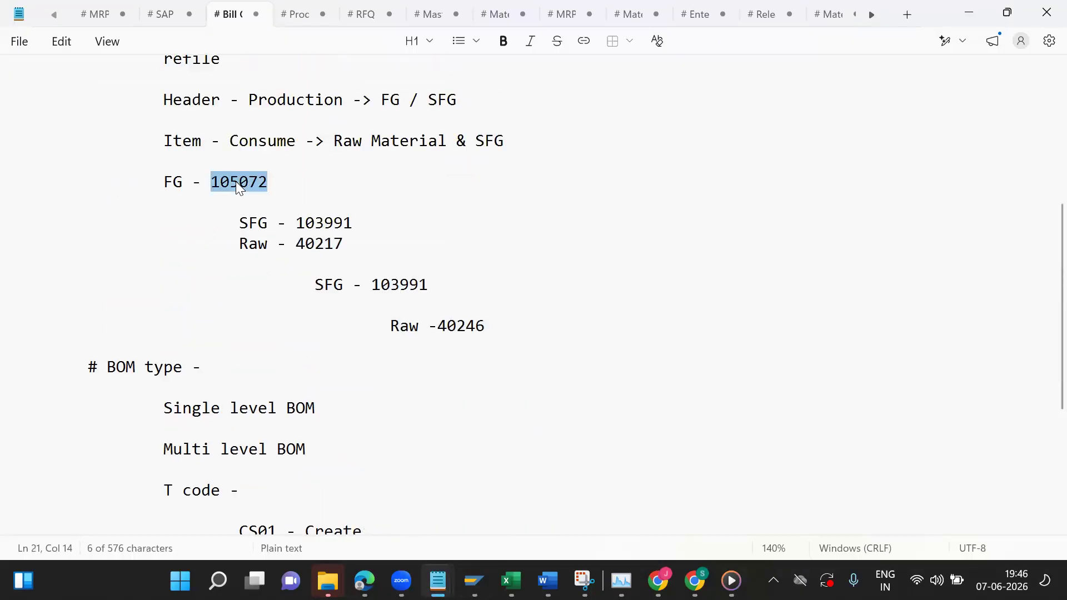
{"action": "key", "text": "ctrl+c"}
{"action": "key", "text": "alt+Tab"}
{"action": "key", "text": "ctrl+v"}
{"action": "key", "text": "Tab"}
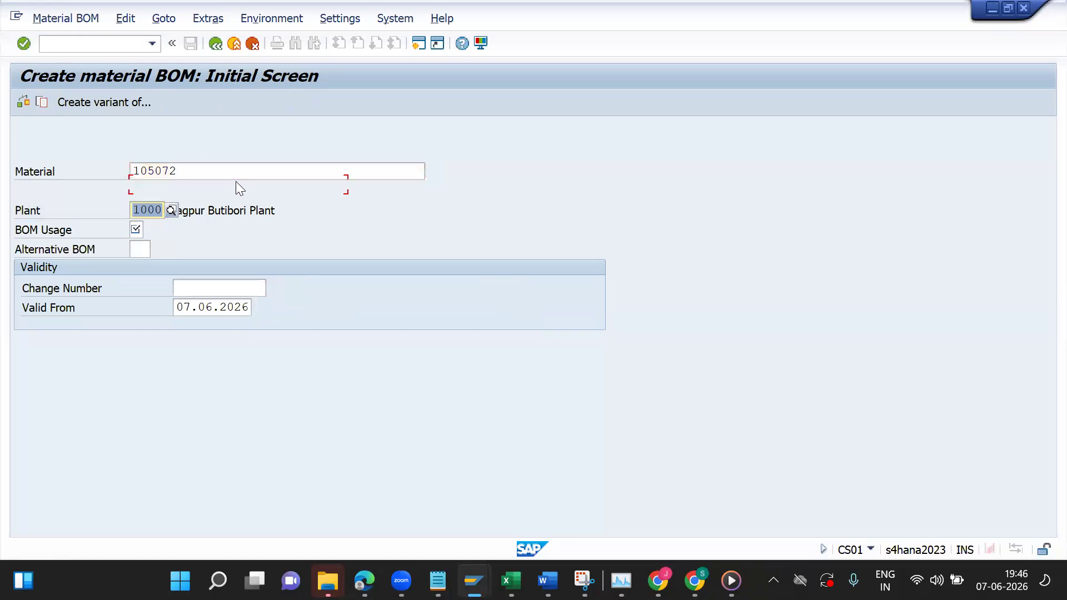
Step: Open the possible values for BOM Usage and examine the usages from 1 Production to 7 Empties
{"action": "left_click", "coordinate": [135, 230]}
{"action": "left_click", "coordinate": [150, 229]}
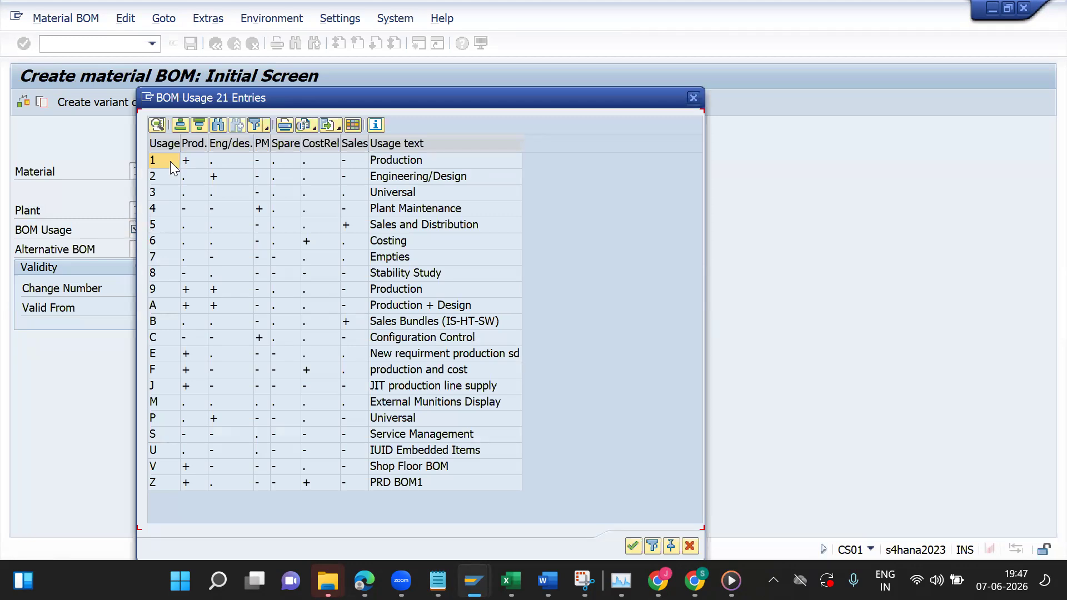
{"action": "left_click", "coordinate": [392, 166]}
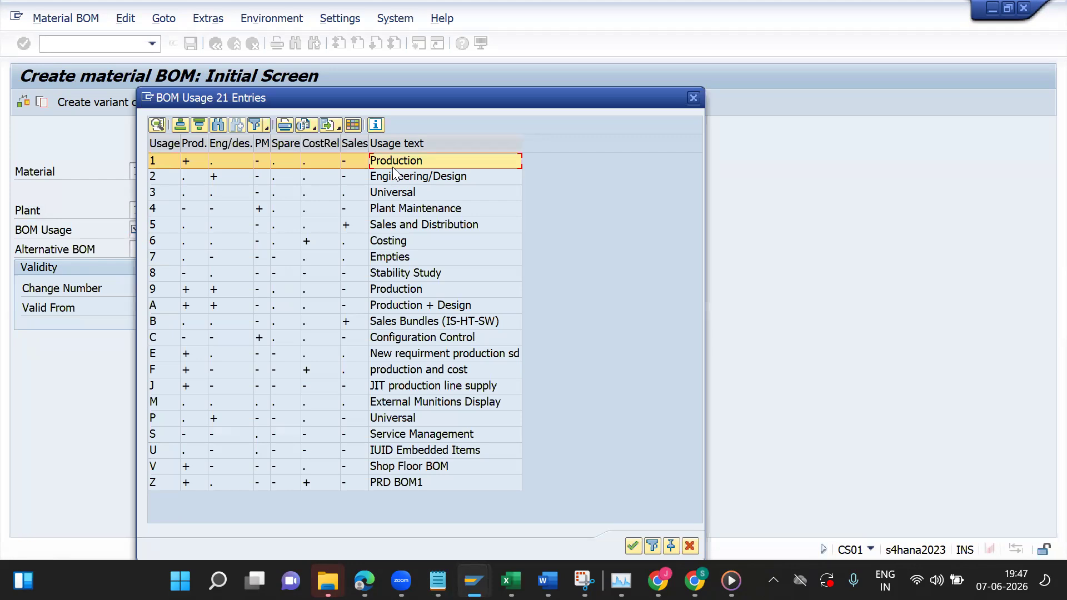
{"action": "key", "text": "Down"}
{"action": "key", "text": "Down"}
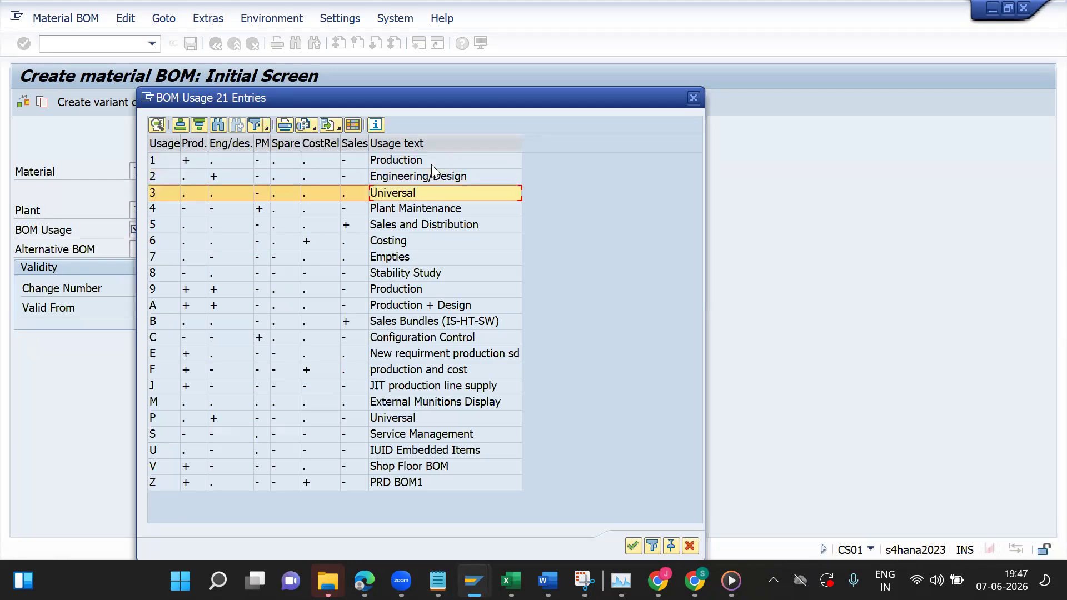
{"action": "key", "text": "Down"}
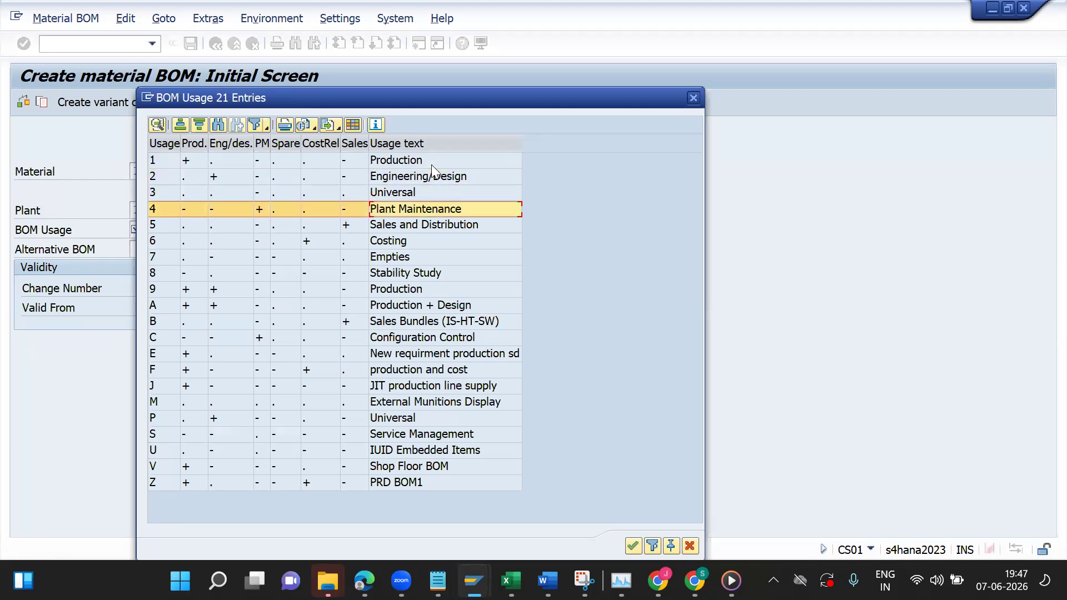
{"action": "key", "text": "Down"}
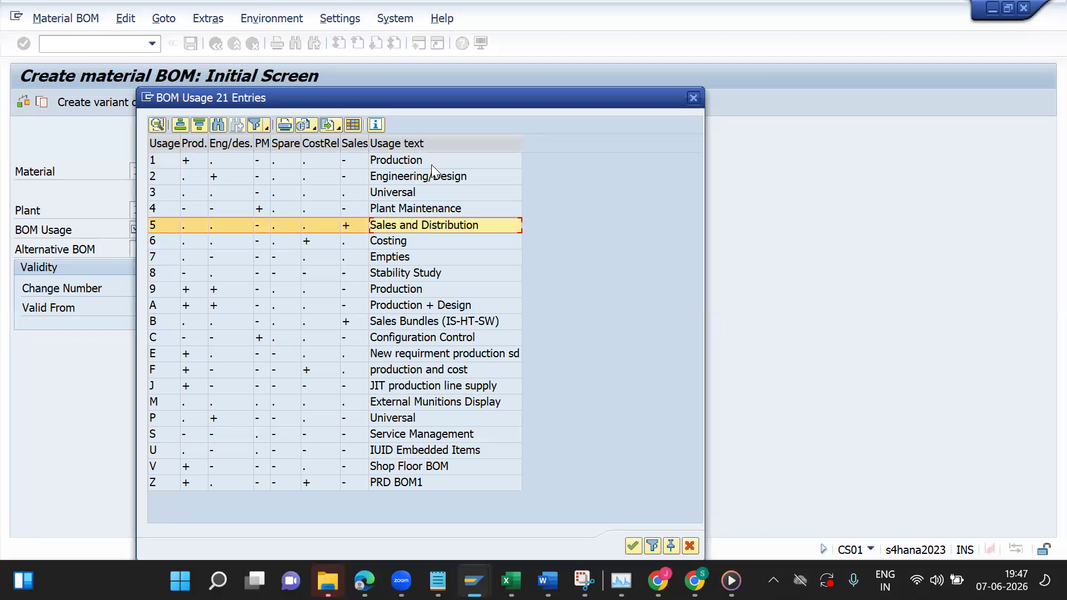
{"action": "key", "text": "Down"}
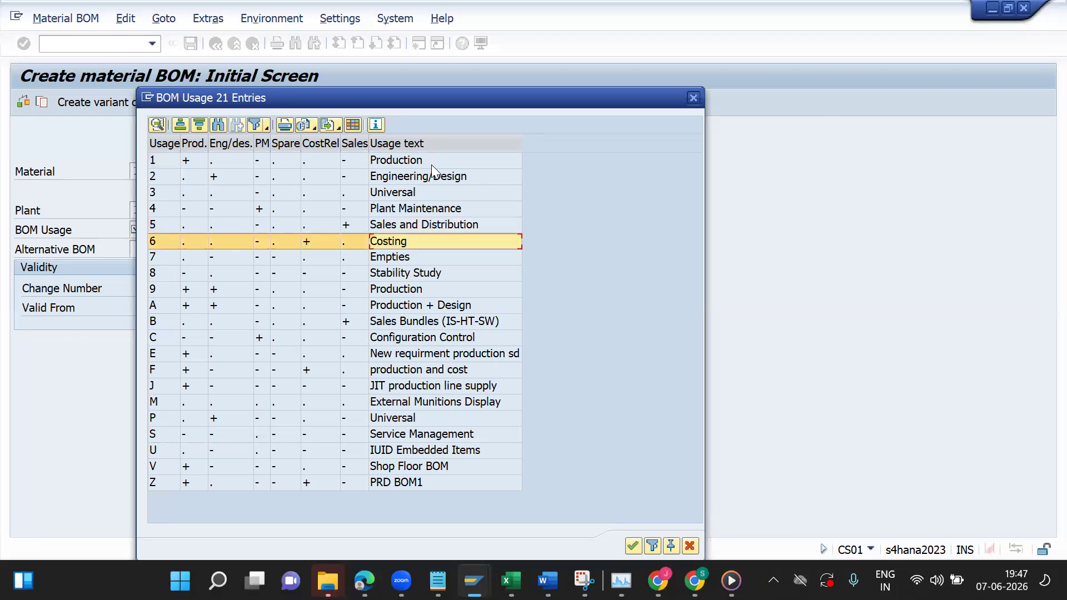
{"action": "key", "text": "Up"}
{"action": "key", "text": "Up"}
{"action": "key", "text": "Up"}
{"action": "key", "text": "Up"}
{"action": "key", "text": "Up"}
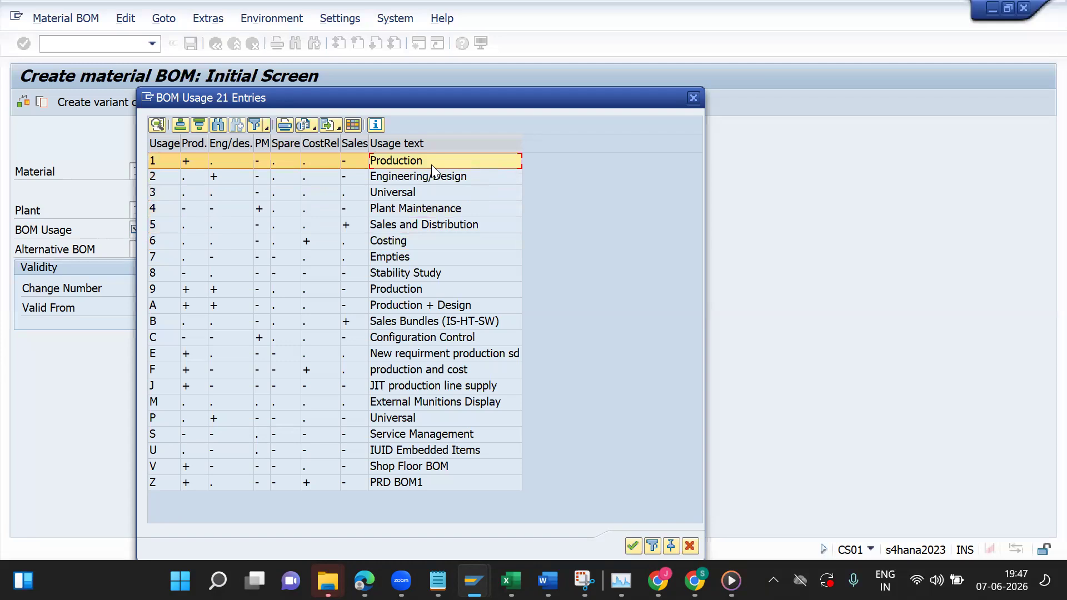
{"action": "key", "text": "Down"}
{"action": "key", "text": "Down"}
{"action": "key", "text": "Down"}
{"action": "key", "text": "Down"}
{"action": "key", "text": "Down"}
{"action": "key", "text": "Down"}
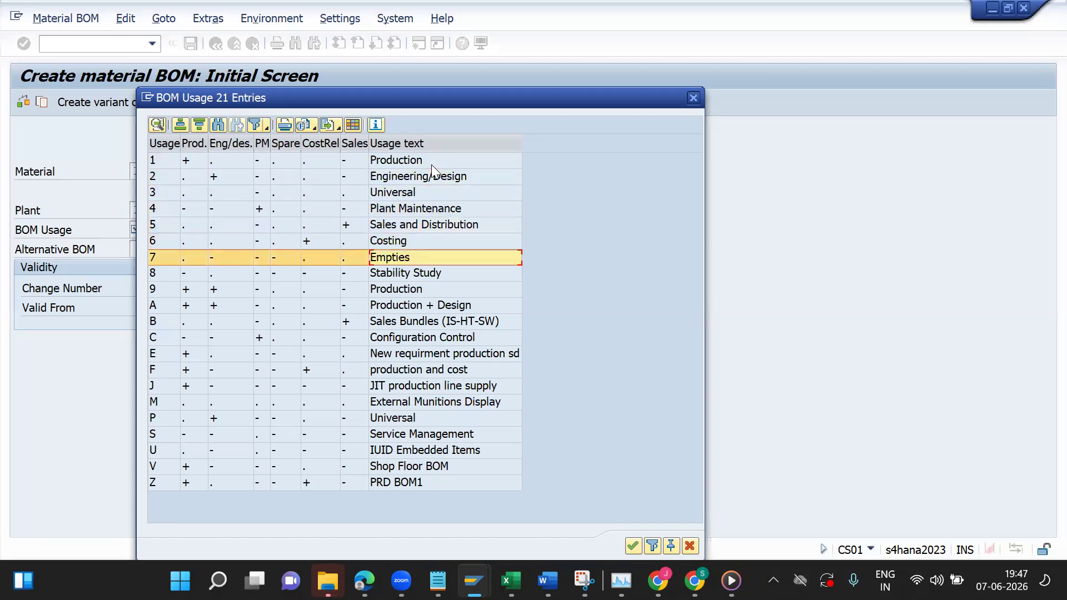
{"action": "key", "text": "Up"}
{"action": "key", "text": "Up"}
{"action": "key", "text": "Up"}
{"action": "key", "text": "Up"}
{"action": "key", "text": "Up"}
{"action": "key", "text": "Up"}
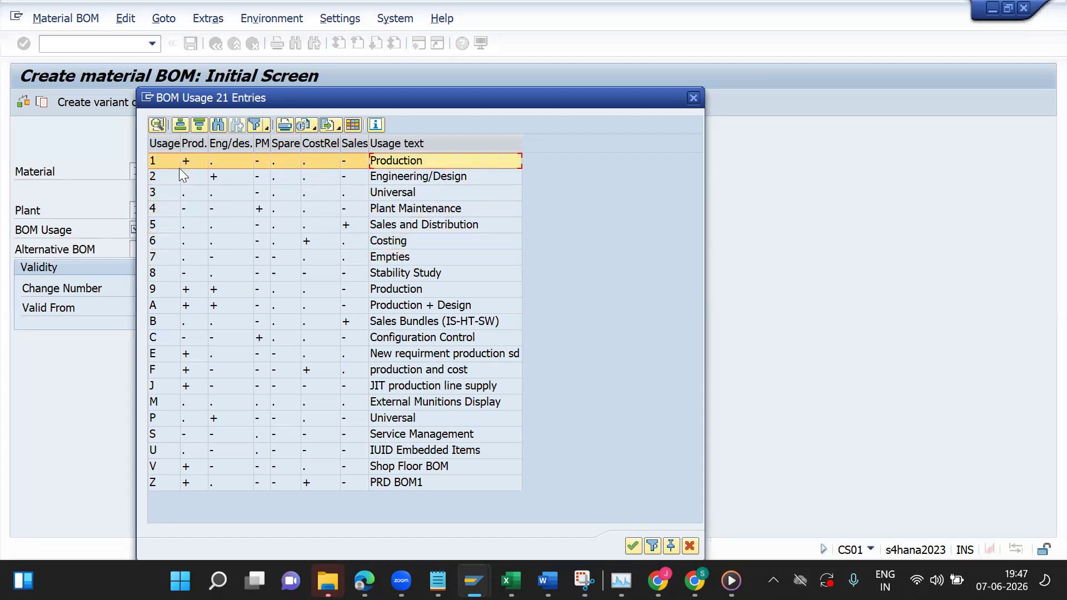
Step: Compare usage 1 Production with usage 3 Universal and set the BOM Usage to 1
{"action": "left_click", "coordinate": [168, 189]}
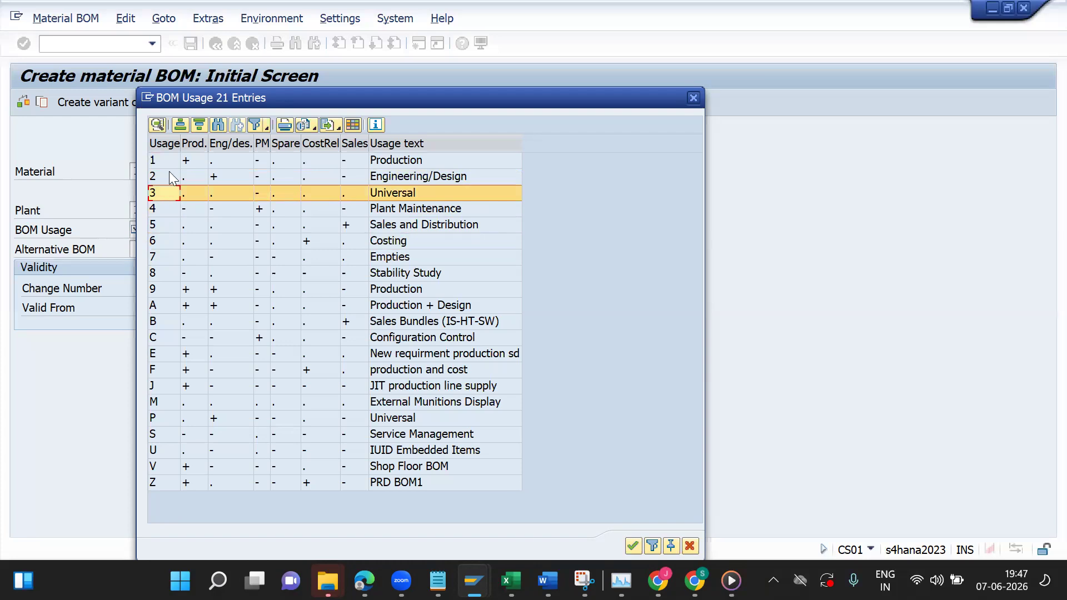
{"action": "left_click", "coordinate": [165, 166]}
{"action": "left_click", "coordinate": [169, 193]}
{"action": "left_click", "coordinate": [167, 159]}
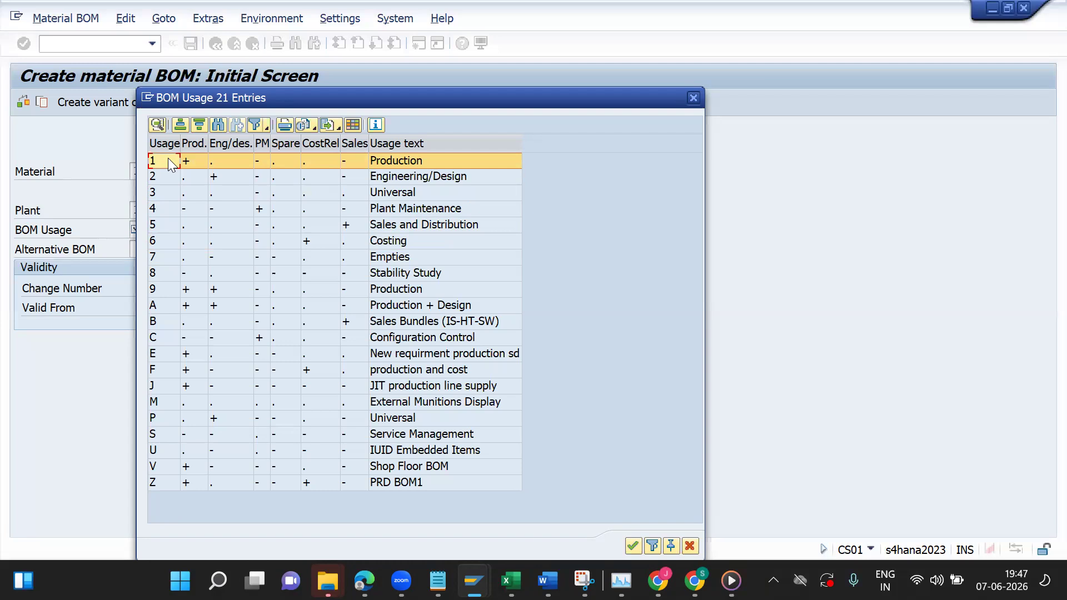
{"action": "left_click", "coordinate": [165, 192]}
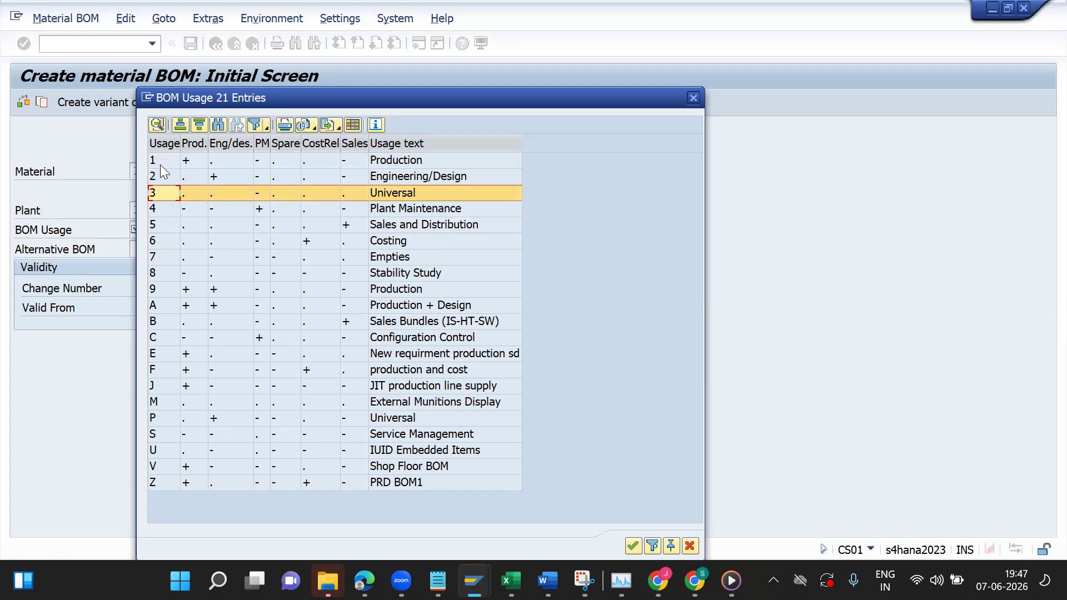
{"action": "left_click", "coordinate": [160, 165]}
{"action": "double_click", "coordinate": [160, 165]}
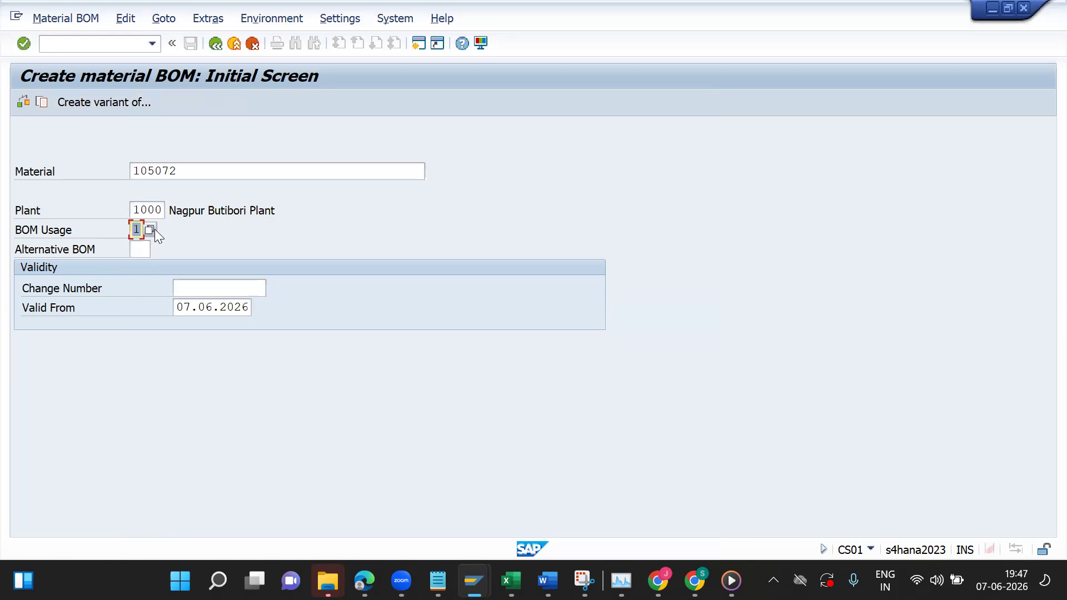
Step: Reselect usage 1 Production from the BOM Usage values and continue to the General Item Overview for material 105072
{"action": "key", "text": "F4"}
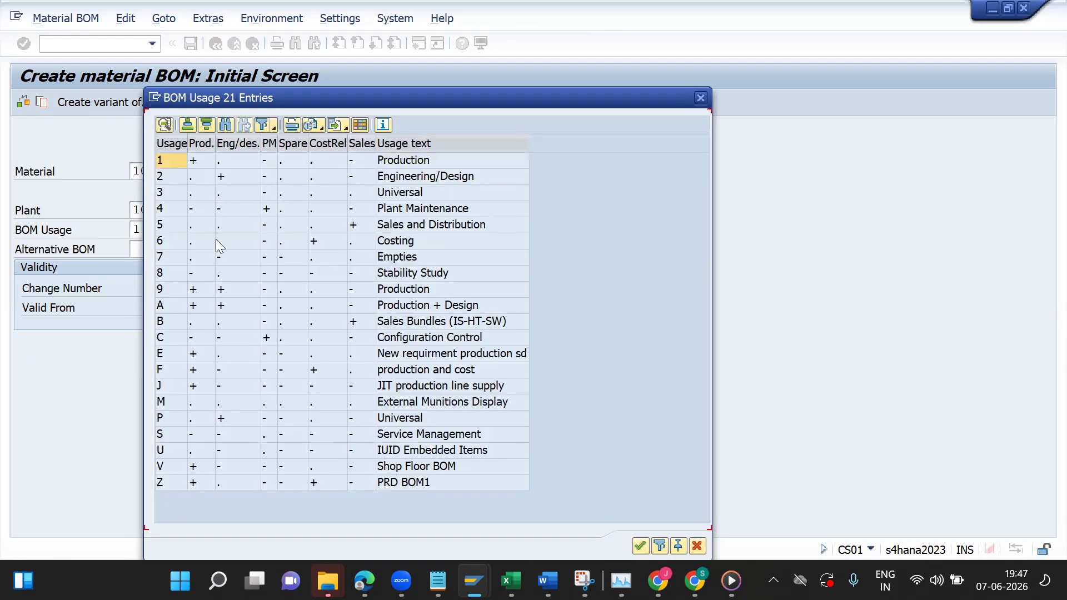
{"action": "double_click", "coordinate": [175, 163]}
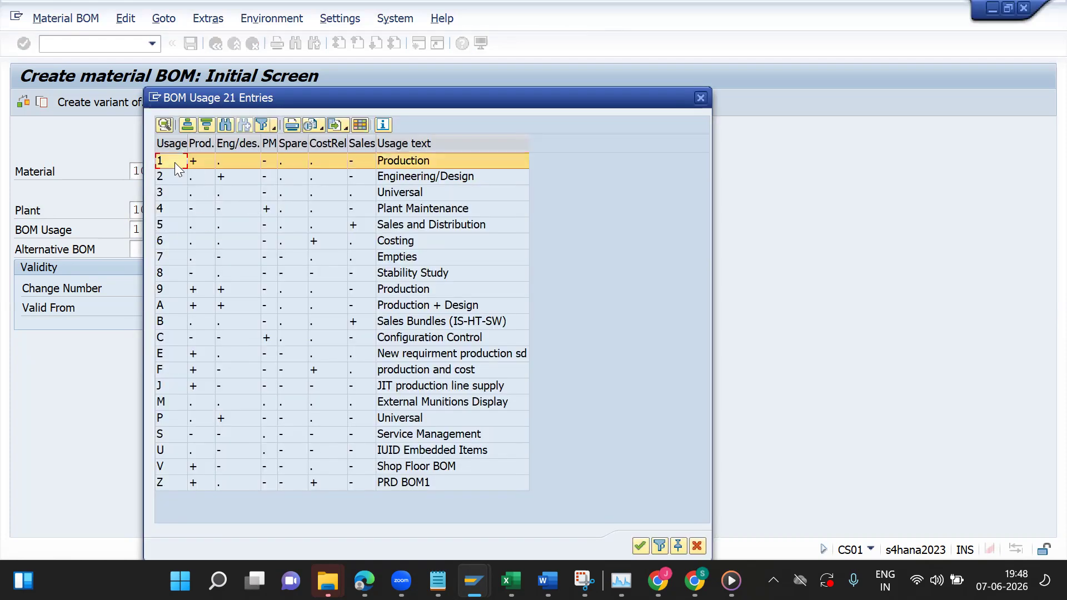
{"action": "left_click", "coordinate": [25, 45]}
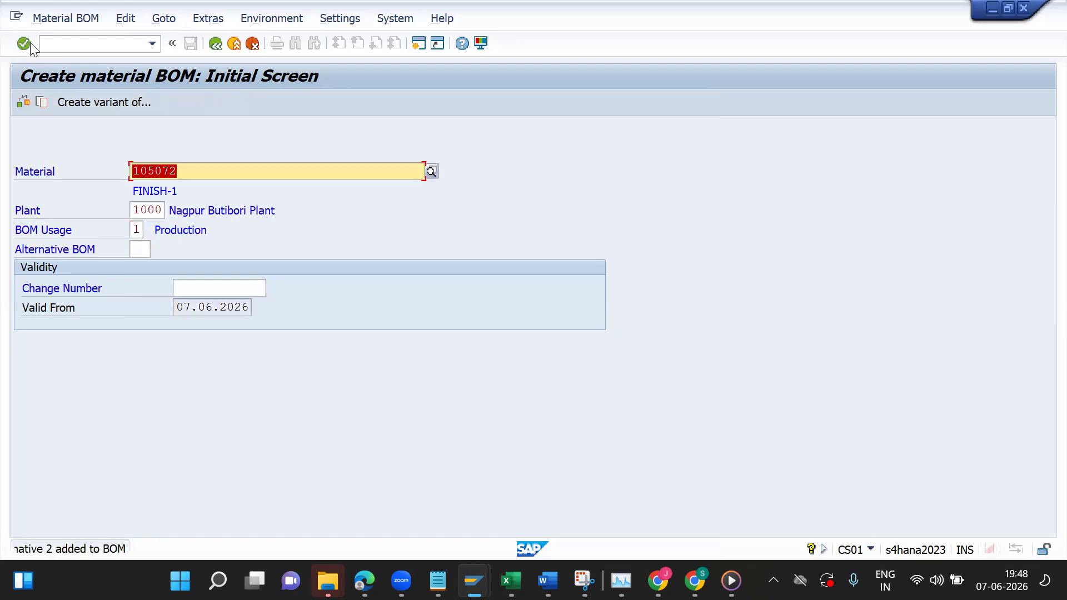
{"action": "left_click", "coordinate": [24, 43]}
{"action": "left_click", "coordinate": [25, 43]}
{"action": "left_click", "coordinate": [25, 43]}
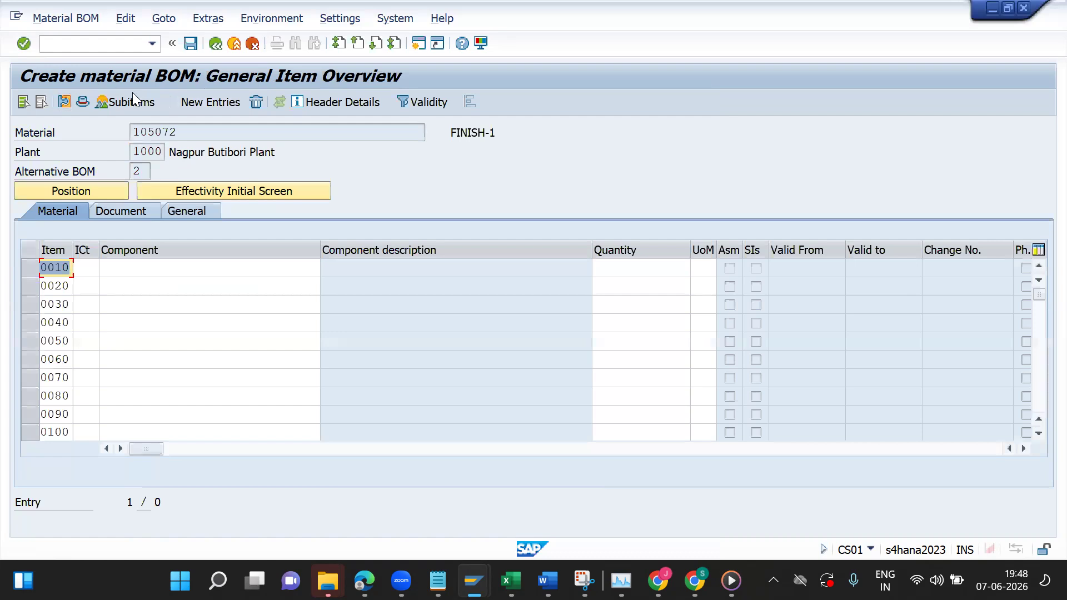
Step: Review the material, plant and alternative BOM number in the BOM header
{"action": "left_click", "coordinate": [201, 131]}
{"action": "left_click", "coordinate": [139, 159]}
{"action": "left_click", "coordinate": [145, 171]}
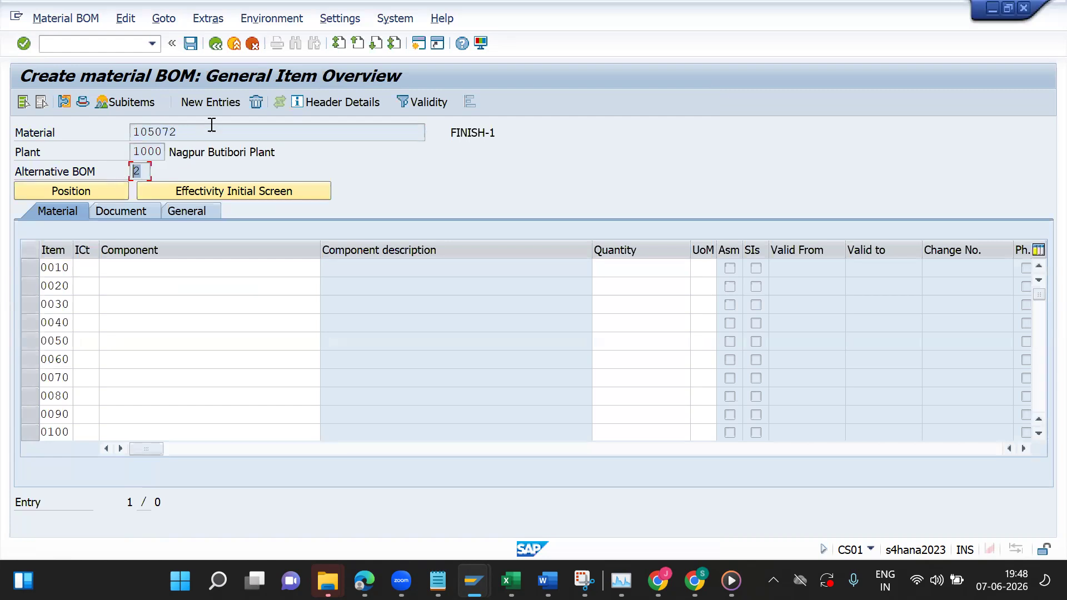
{"action": "left_click", "coordinate": [129, 129]}
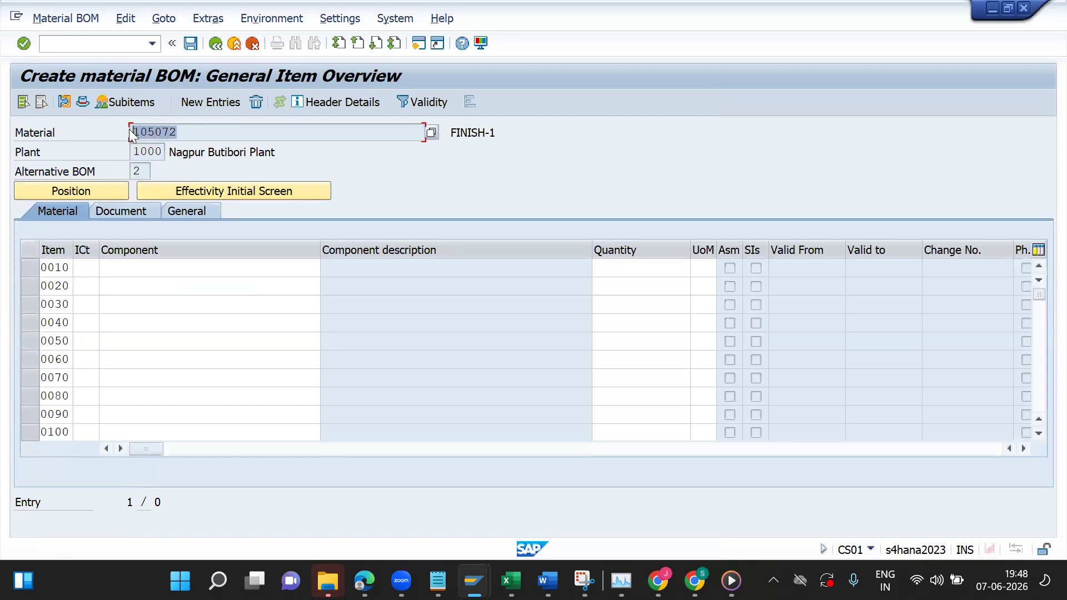
{"action": "left_click", "coordinate": [139, 171]}
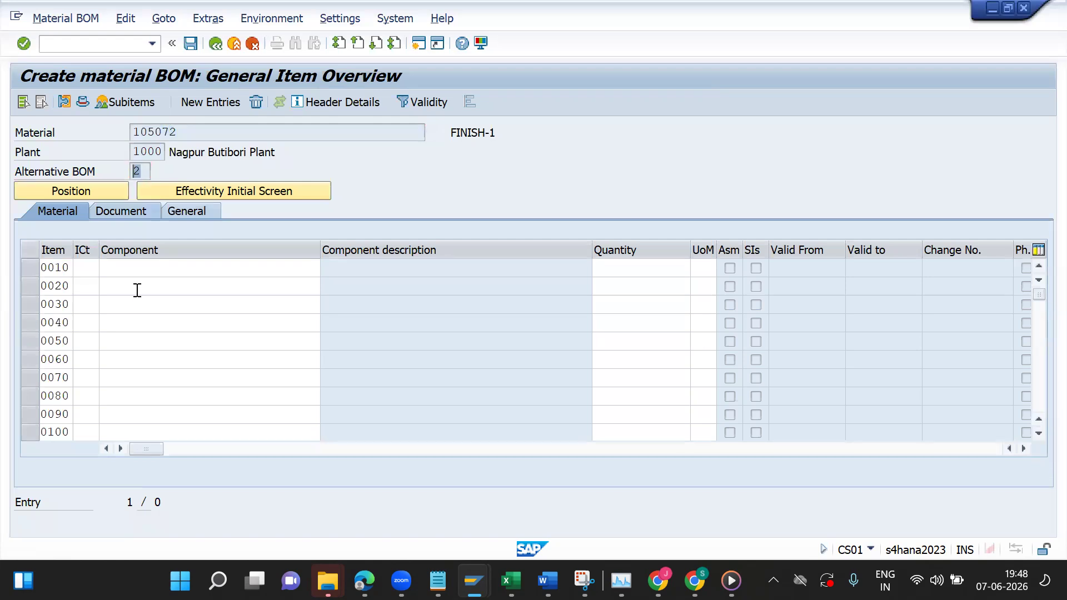
Step: Copy the SFG number 103991 from the notes into the Component field of item 0010 in SAP
{"action": "key", "text": "alt+Tab"}
{"action": "double_click", "coordinate": [316, 225]}
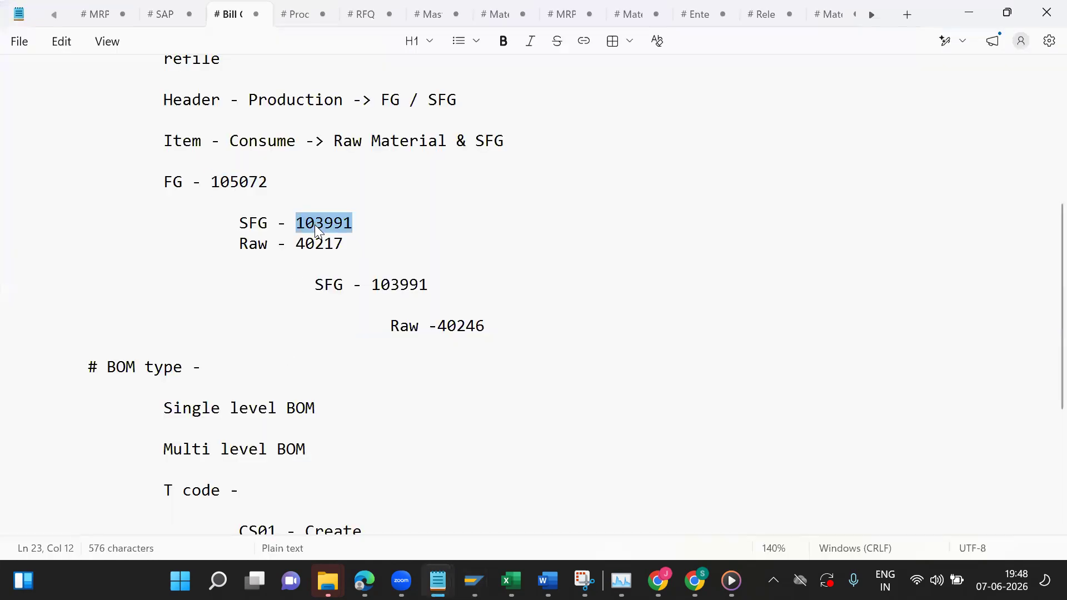
{"action": "key", "text": "ctrl+c"}
{"action": "key", "text": "alt+Tab"}
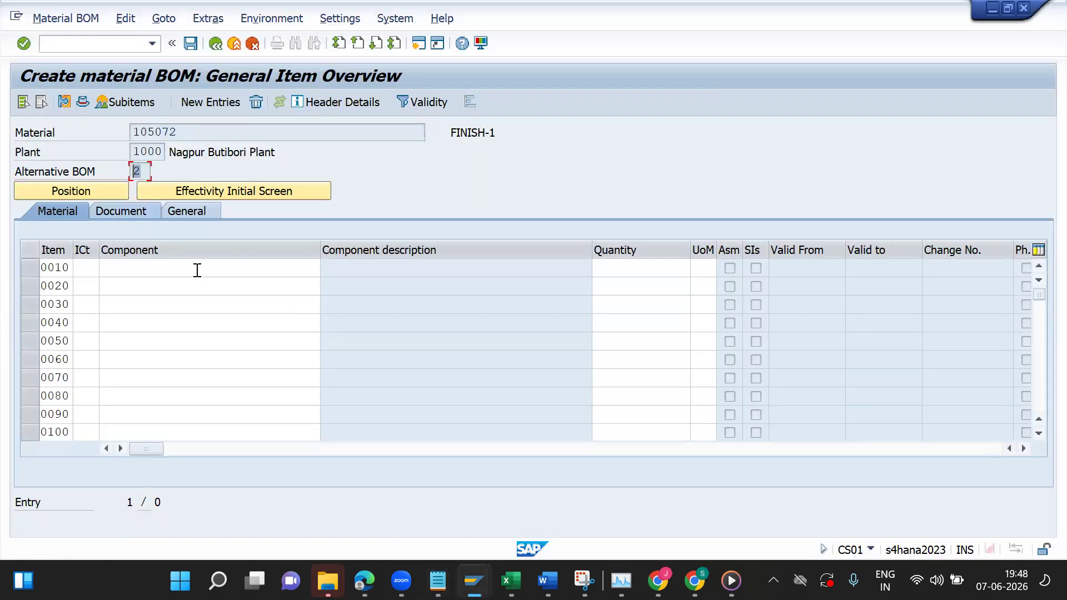
{"action": "left_click", "coordinate": [195, 269]}
{"action": "key", "text": "ctrl+v"}
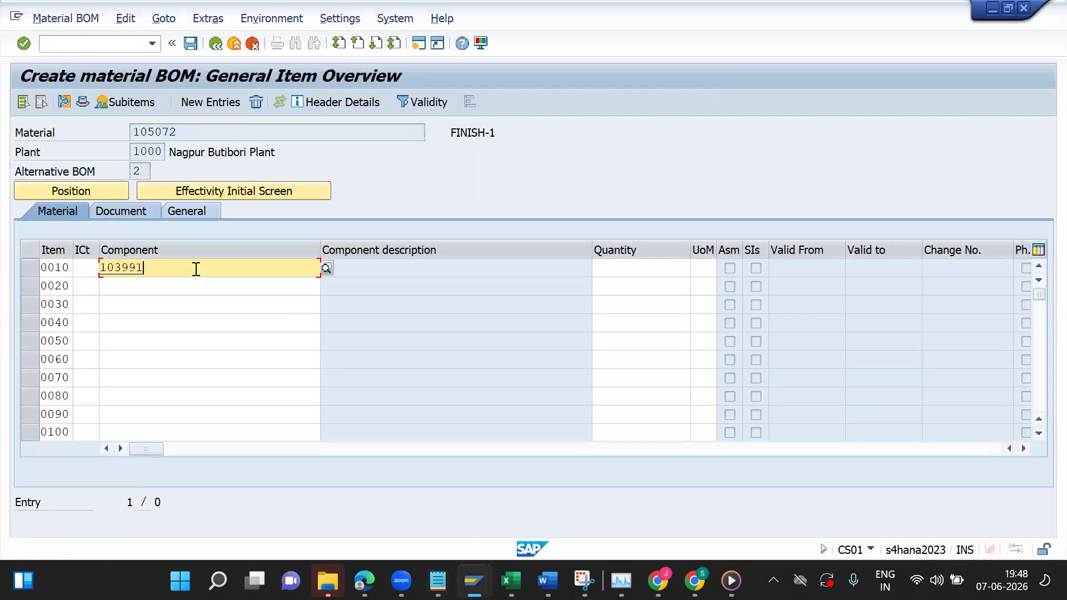
Step: Set the item category of item 0010 to L (Stock item) and its quantity to 1
{"action": "left_click", "coordinate": [84, 268]}
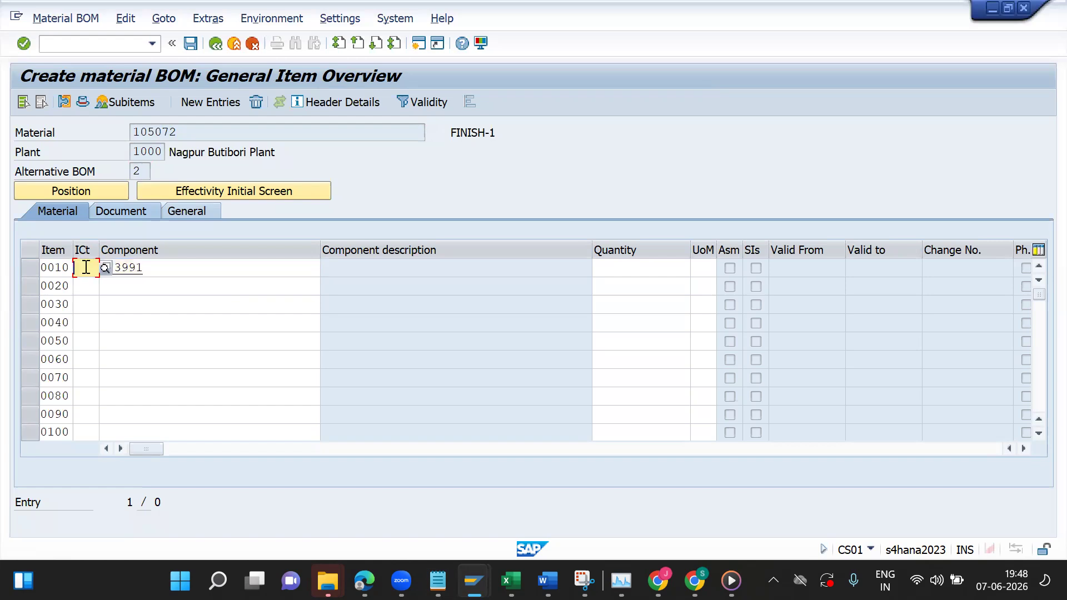
{"action": "key", "text": "F4"}
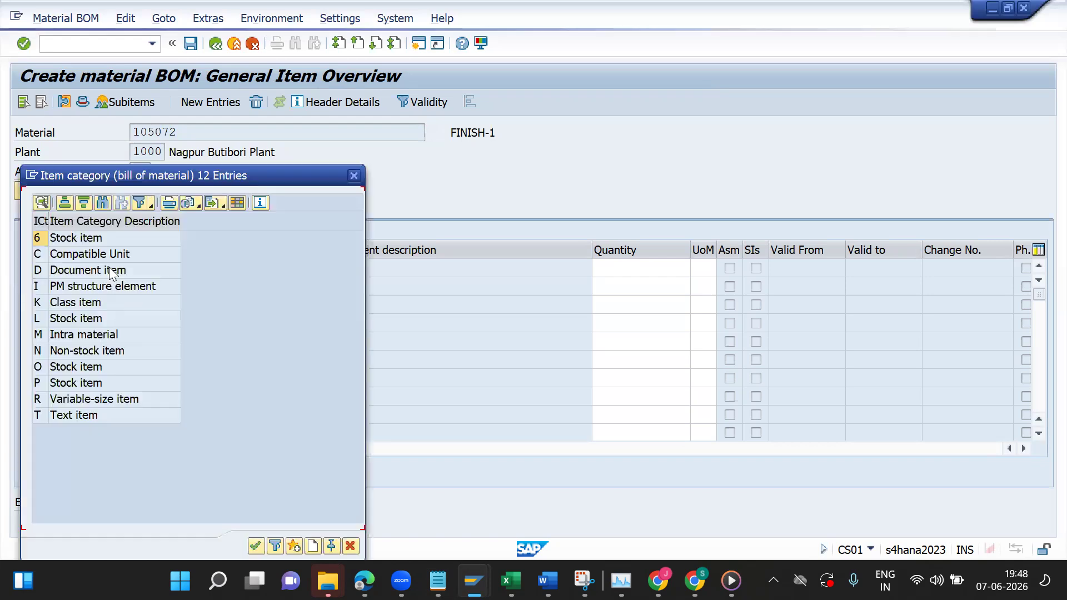
{"action": "left_click", "coordinate": [81, 318]}
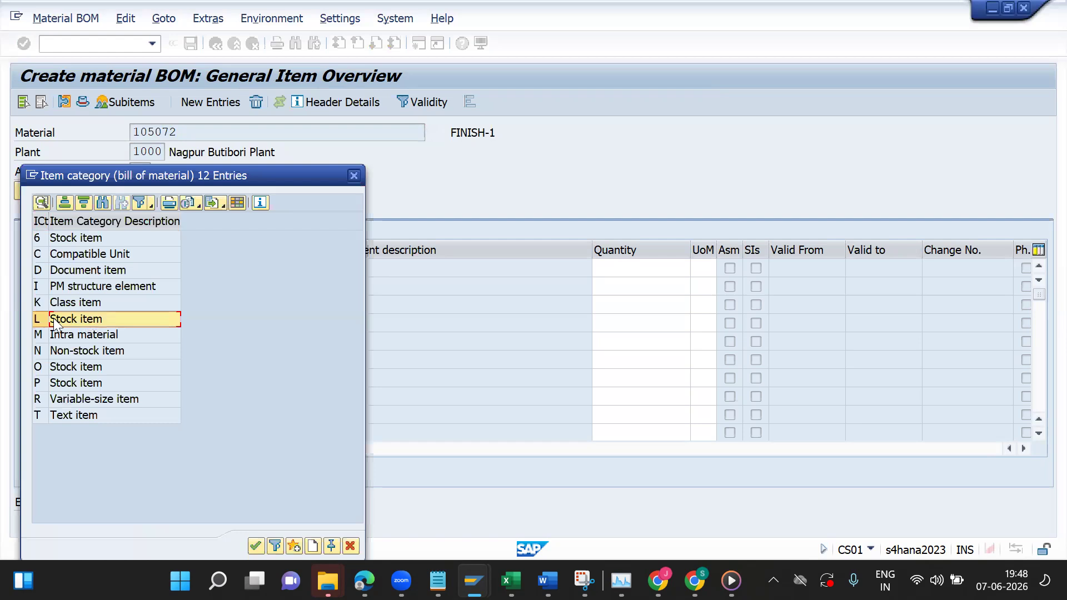
{"action": "double_click", "coordinate": [53, 318]}
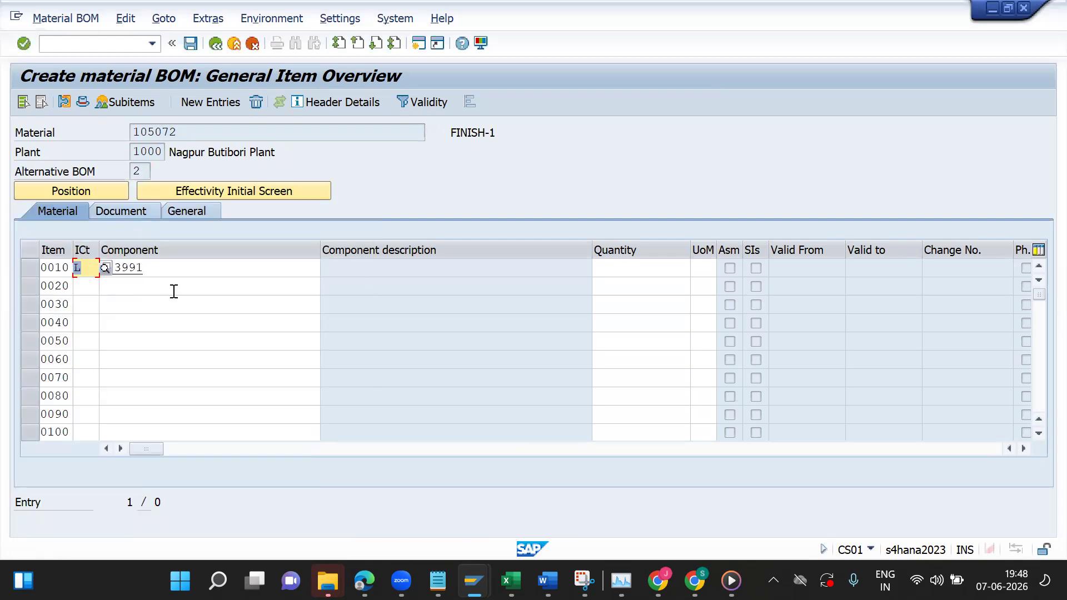
{"action": "left_click", "coordinate": [165, 276]}
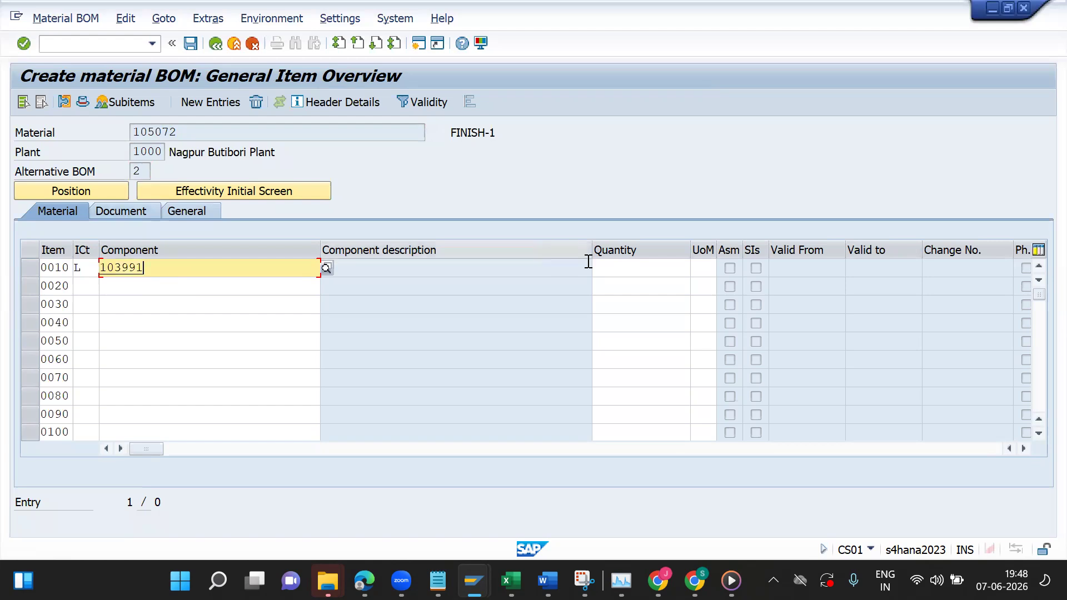
{"action": "left_click", "coordinate": [621, 271]}
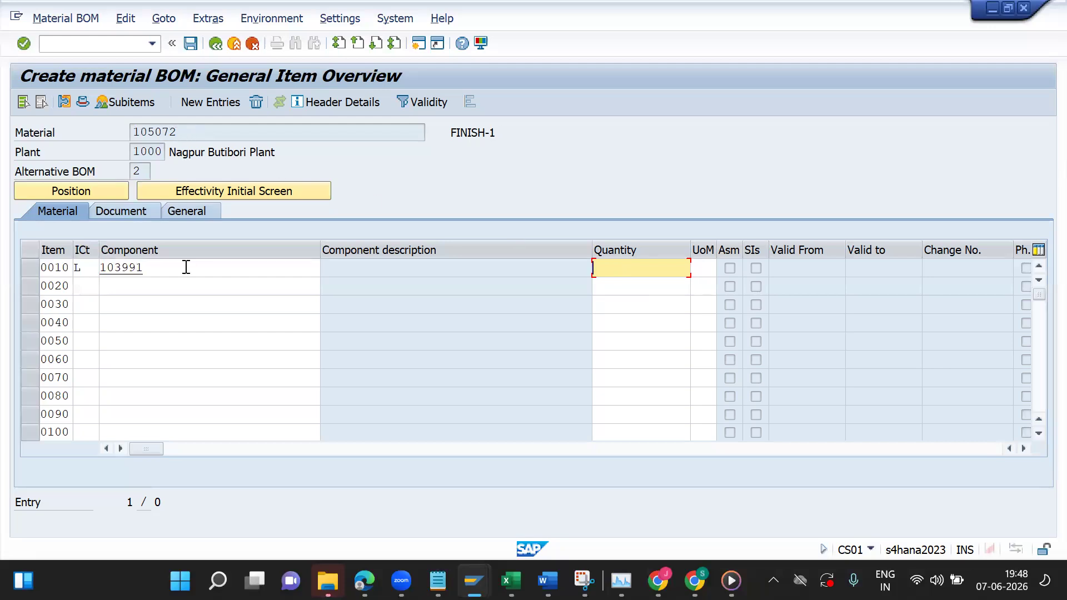
{"action": "type", "text": "1"}
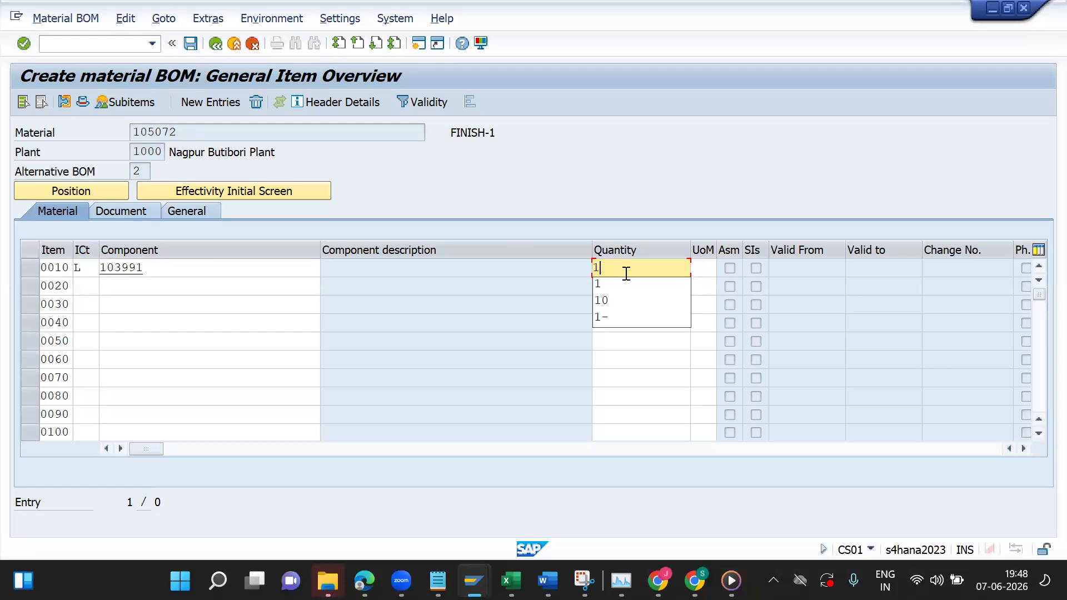
{"action": "key", "text": "Return"}
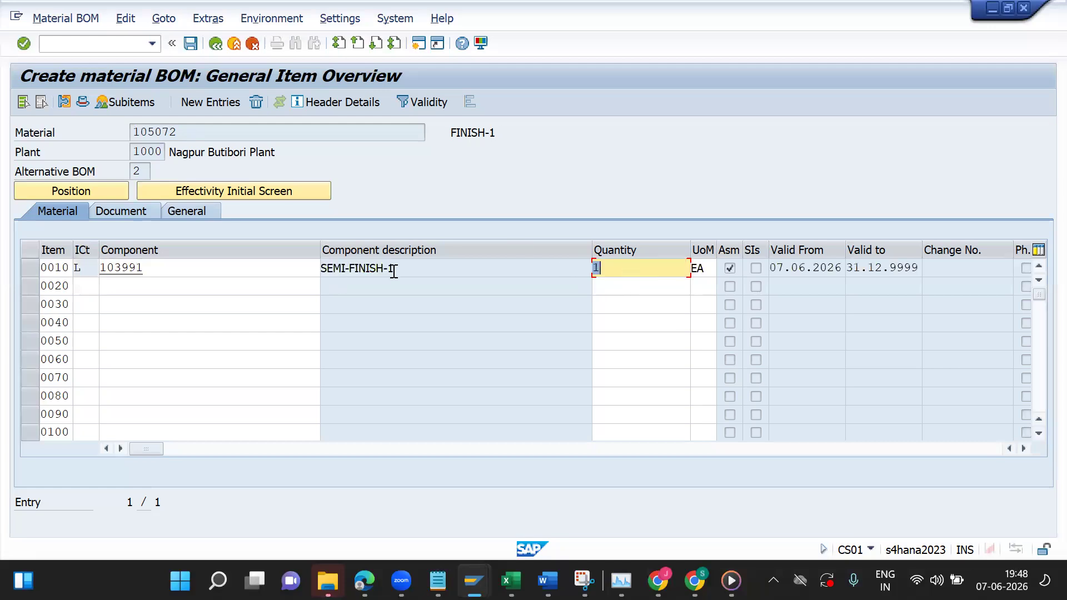
Step: Check the component description and the validity dates of item 0010
{"action": "left_click_drag", "start_coordinate": [393, 271], "coordinate": [311, 267]}
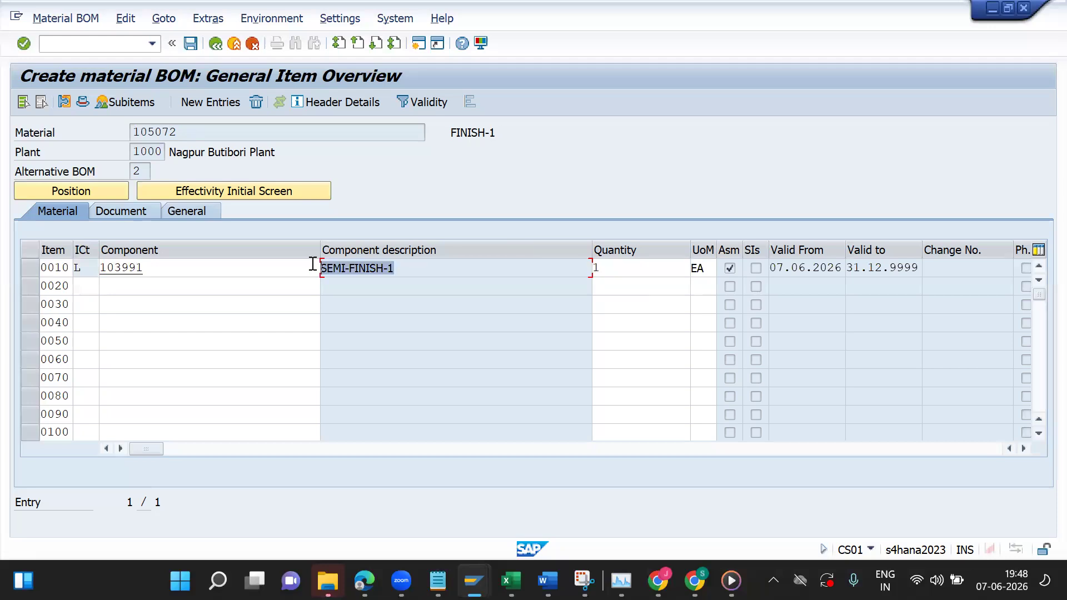
{"action": "left_click", "coordinate": [825, 266]}
{"action": "left_click", "coordinate": [915, 271]}
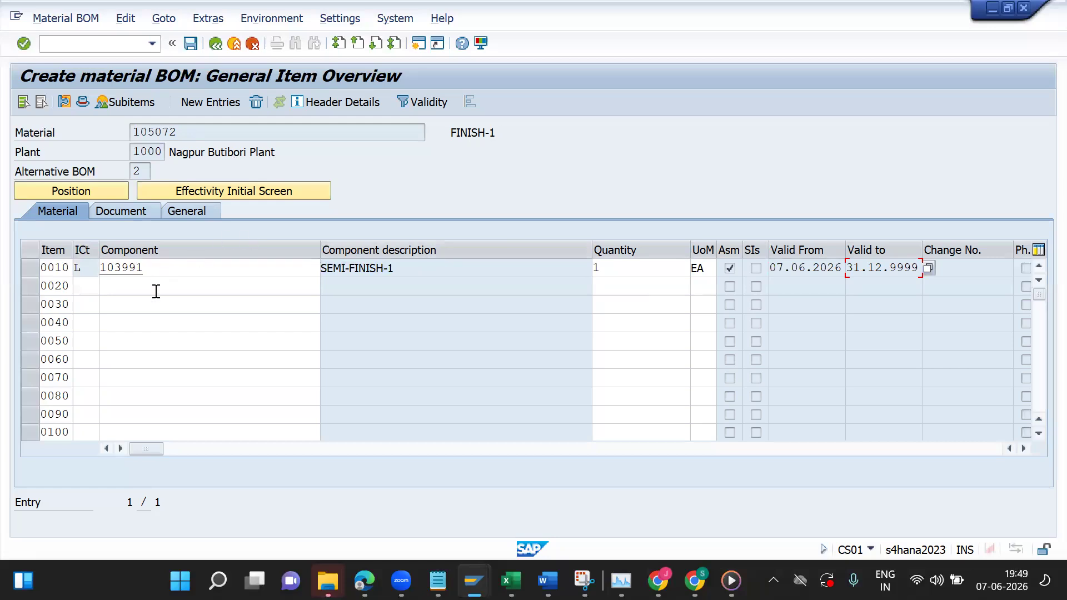
Step: Set item 0020's category to L and copy raw material number 40217 from the notes into its Component field
{"action": "left_click", "coordinate": [82, 289]}
{"action": "type", "text": "L"}
{"action": "key", "text": "Tab"}
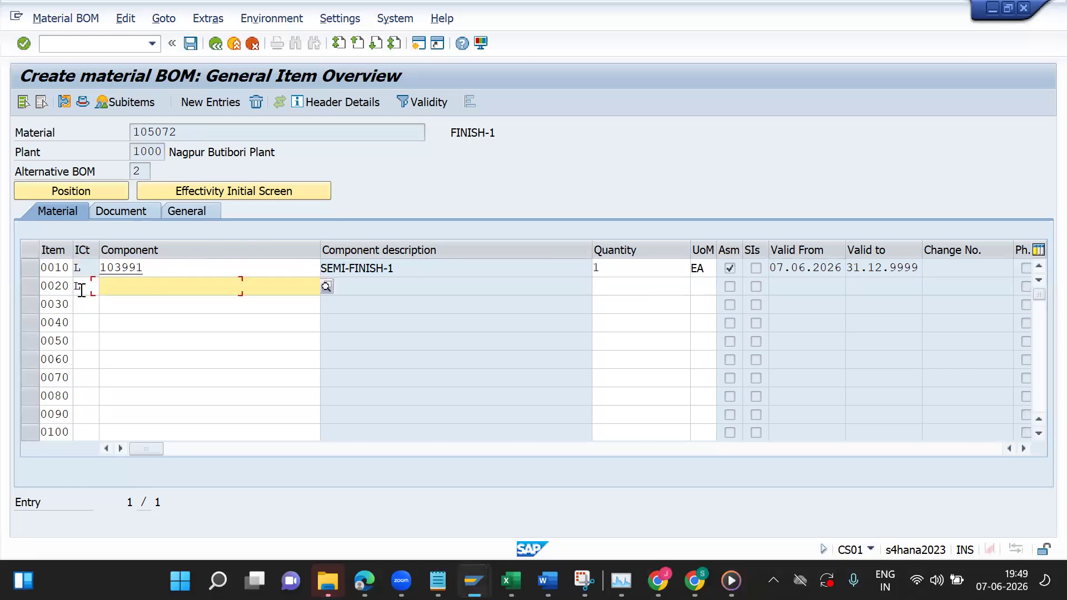
{"action": "key", "text": "alt+Tab"}
{"action": "double_click", "coordinate": [313, 242]}
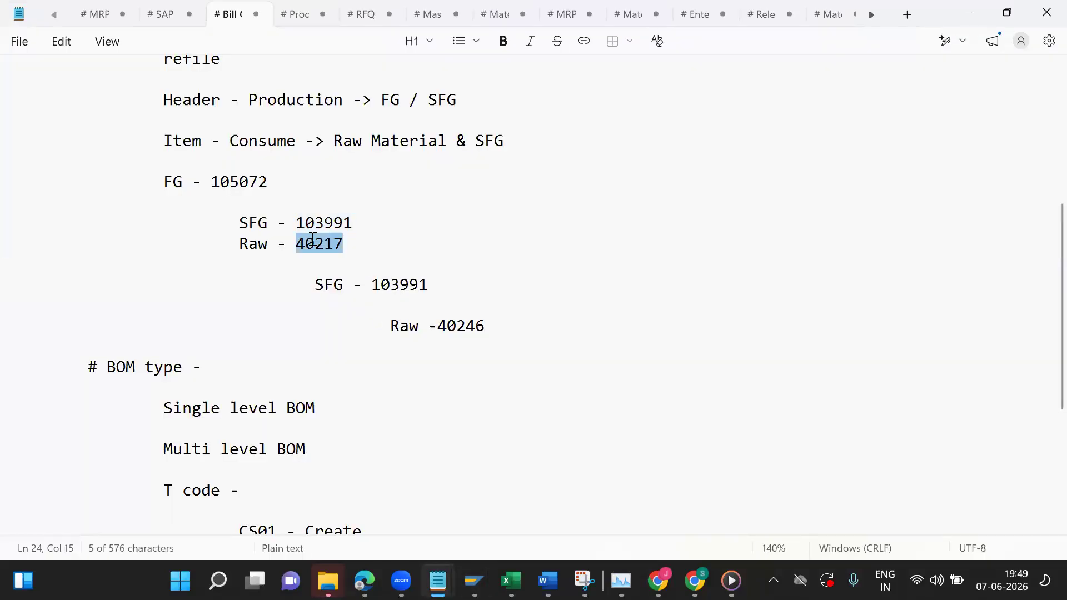
{"action": "key", "text": "ctrl+c"}
{"action": "key", "text": "alt+Tab"}
{"action": "key", "text": "ctrl+v"}
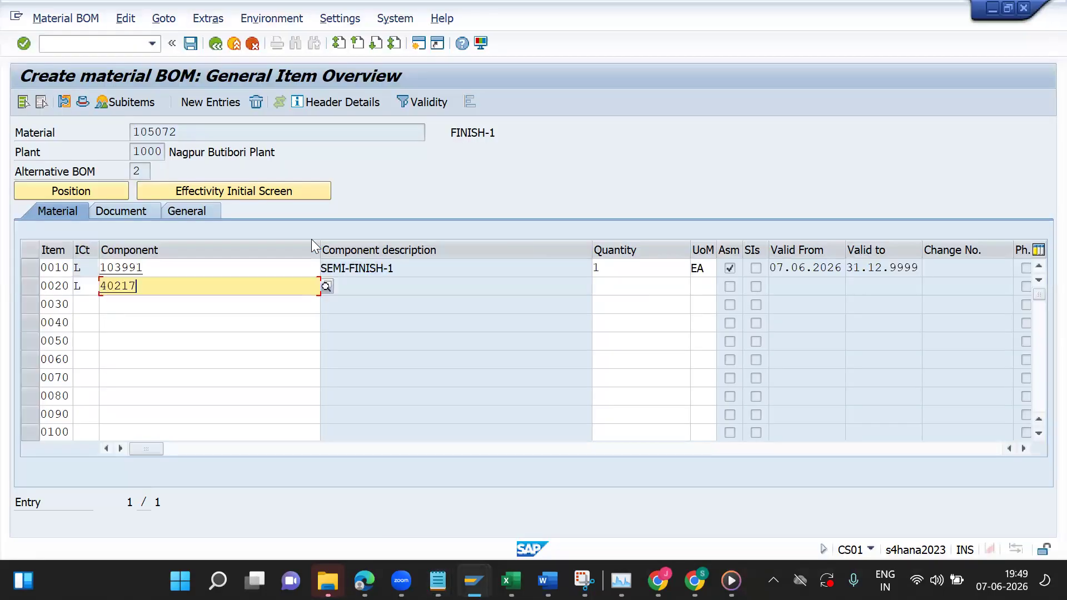
Step: Set the quantity of item 0020 to 2 and have the entry checked
{"action": "key", "text": "Tab"}
{"action": "type", "text": "2"}
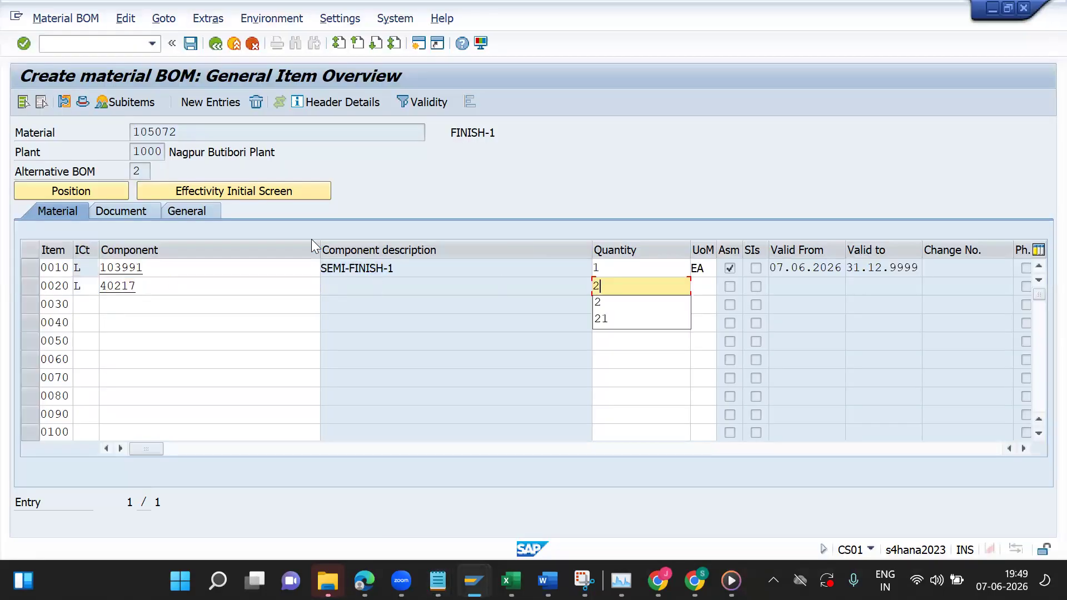
{"action": "key", "text": "Return"}
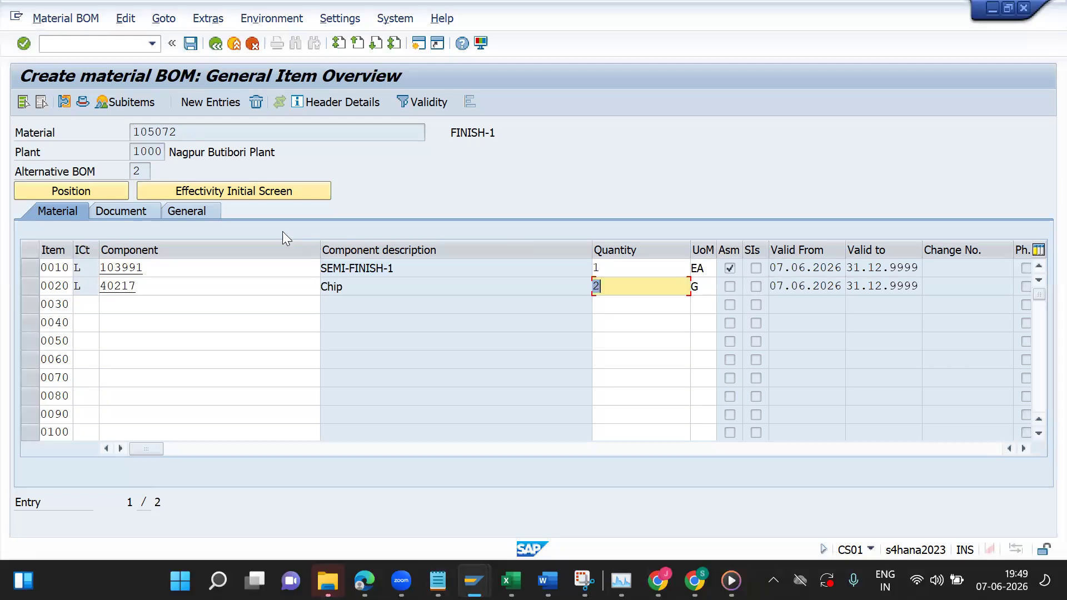
Step: Review the BOM header material against the components and quantities of items 0010 and 0020
{"action": "left_click_drag", "start_coordinate": [178, 132], "coordinate": [129, 132]}
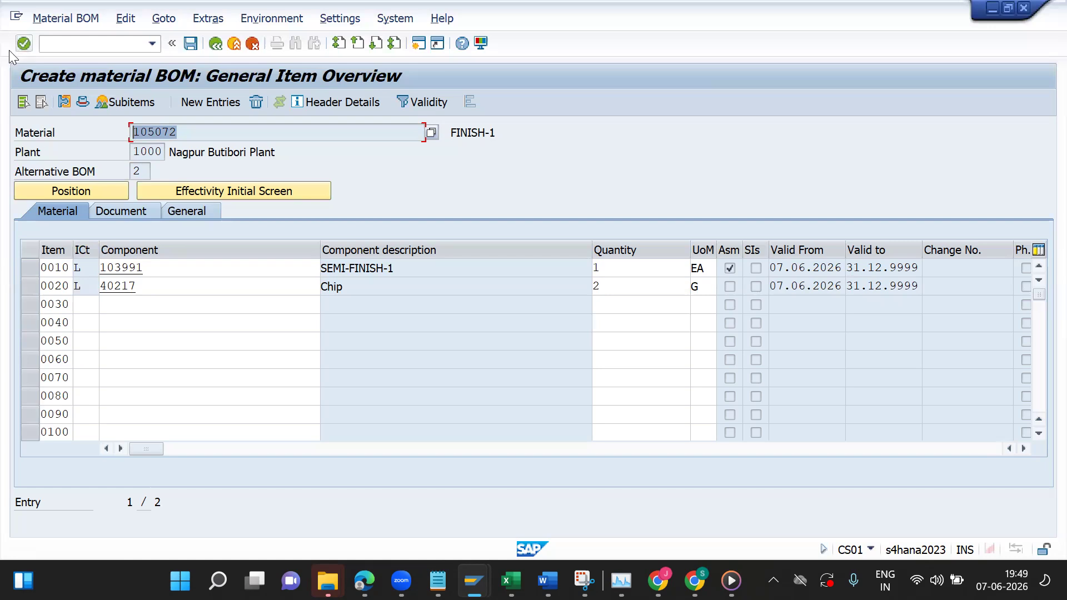
{"action": "left_click", "coordinate": [204, 132]}
{"action": "left_click_drag", "start_coordinate": [203, 123], "coordinate": [114, 135]}
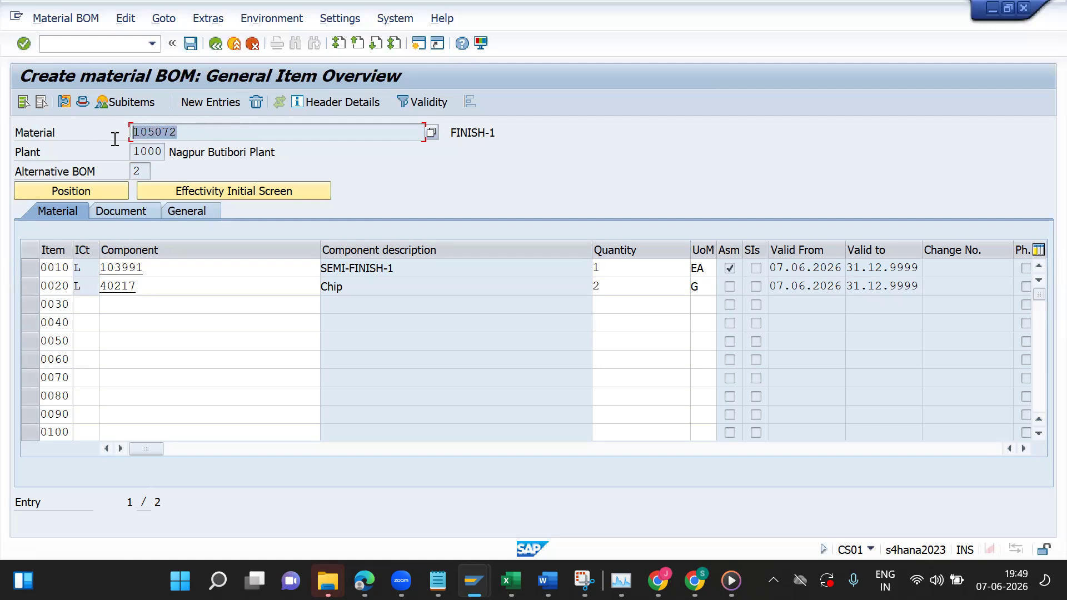
{"action": "left_click", "coordinate": [146, 268]}
{"action": "left_click", "coordinate": [149, 283]}
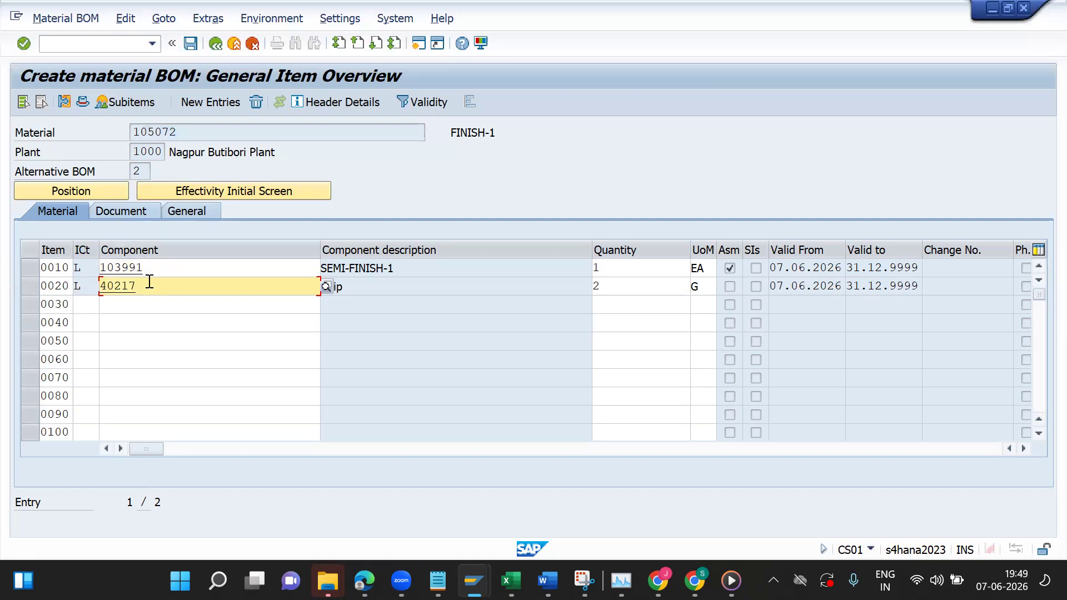
{"action": "double_click", "coordinate": [599, 269]}
{"action": "double_click", "coordinate": [632, 288]}
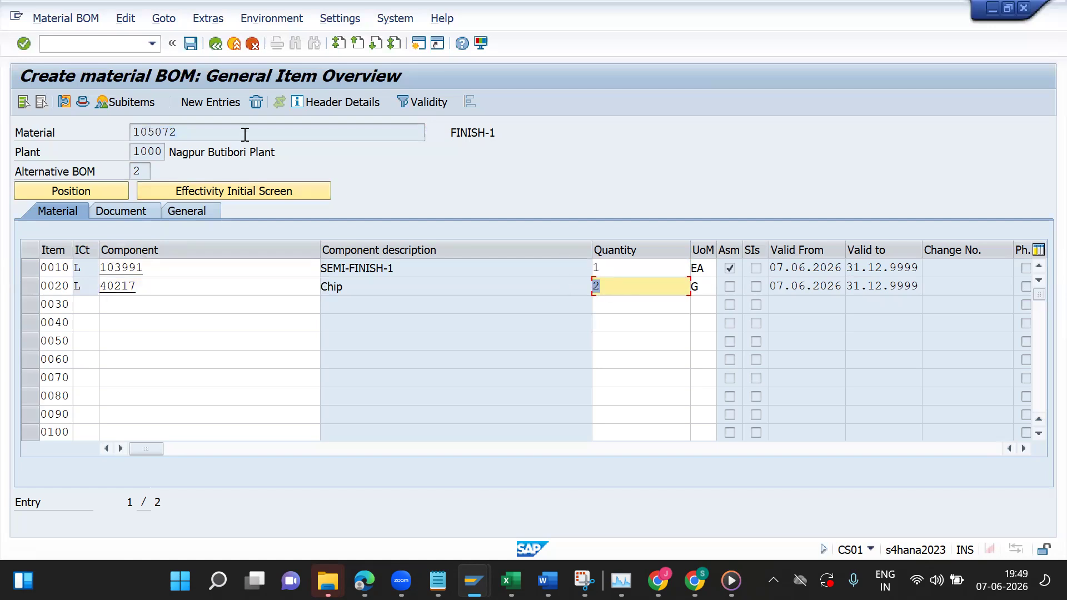
{"action": "double_click", "coordinate": [187, 132]}
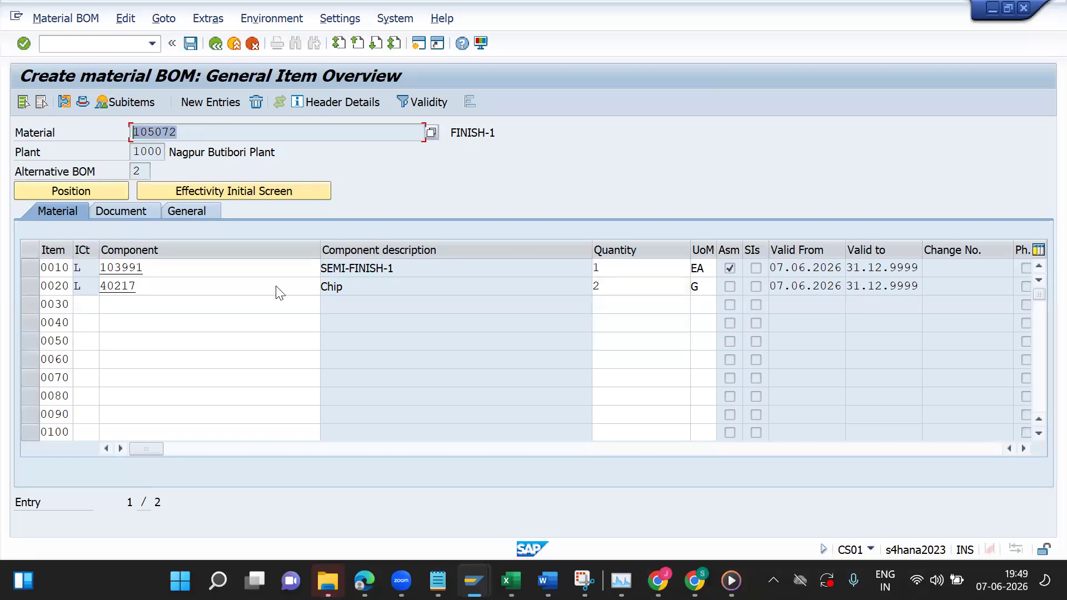
{"action": "left_click", "coordinate": [30, 268]}
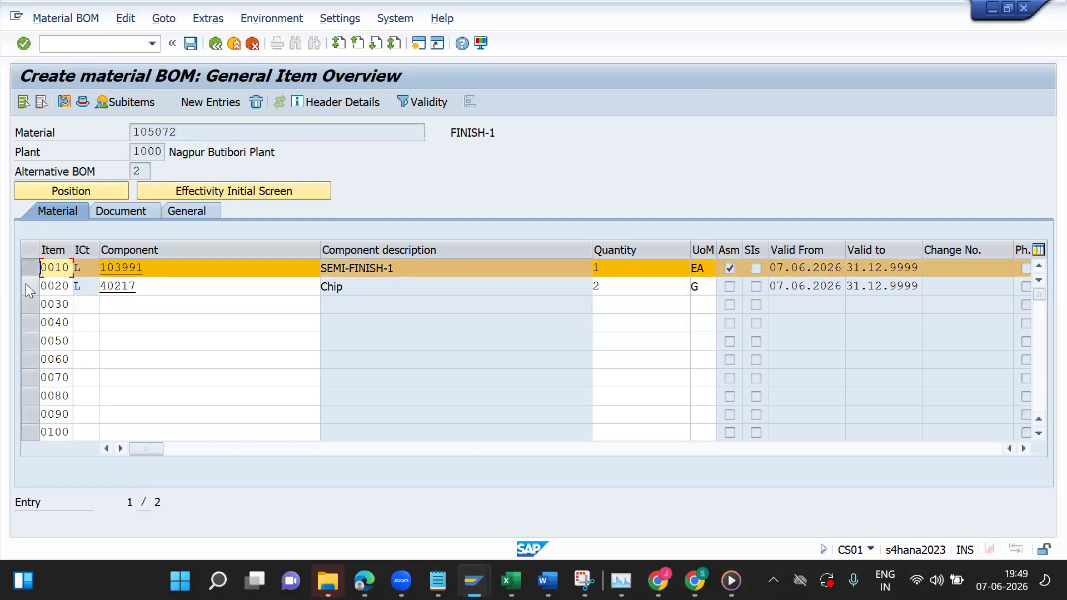
{"action": "left_click", "coordinate": [25, 283]}
{"action": "left_click", "coordinate": [25, 284]}
{"action": "left_click", "coordinate": [29, 268]}
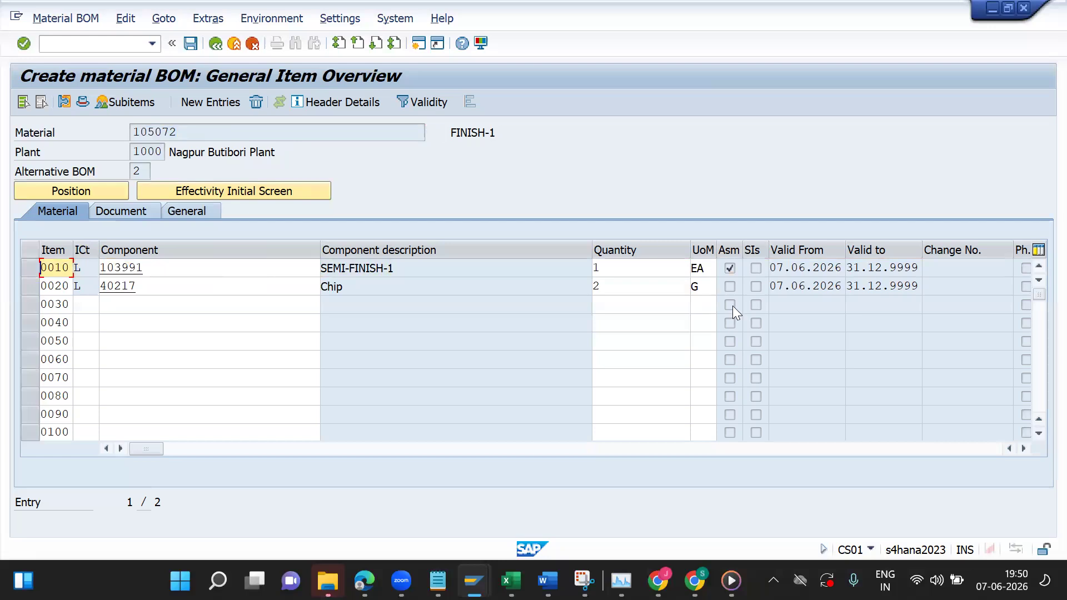
Step: Check item 0020's unit of measure and compare the assembly indicators of the semi-finished and raw material components
{"action": "double_click", "coordinate": [687, 287]}
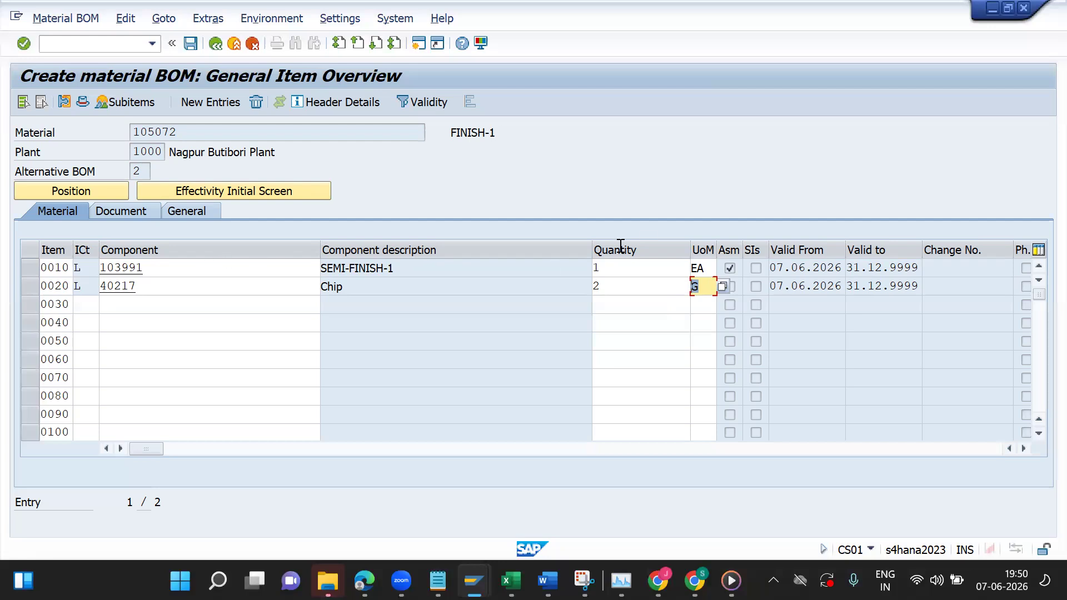
{"action": "left_click", "coordinate": [730, 267]}
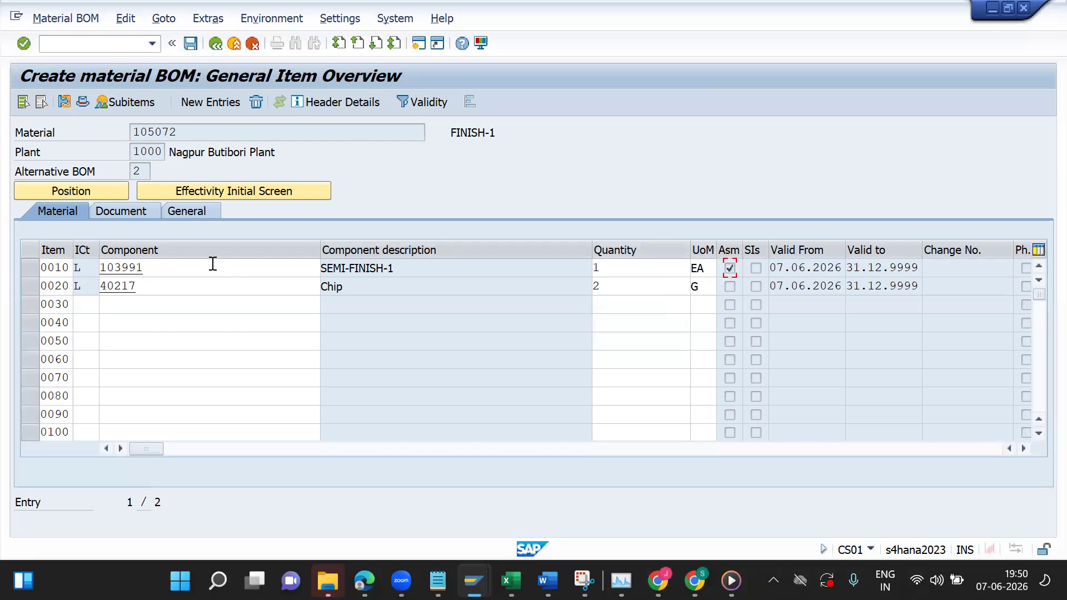
{"action": "left_click", "coordinate": [185, 269]}
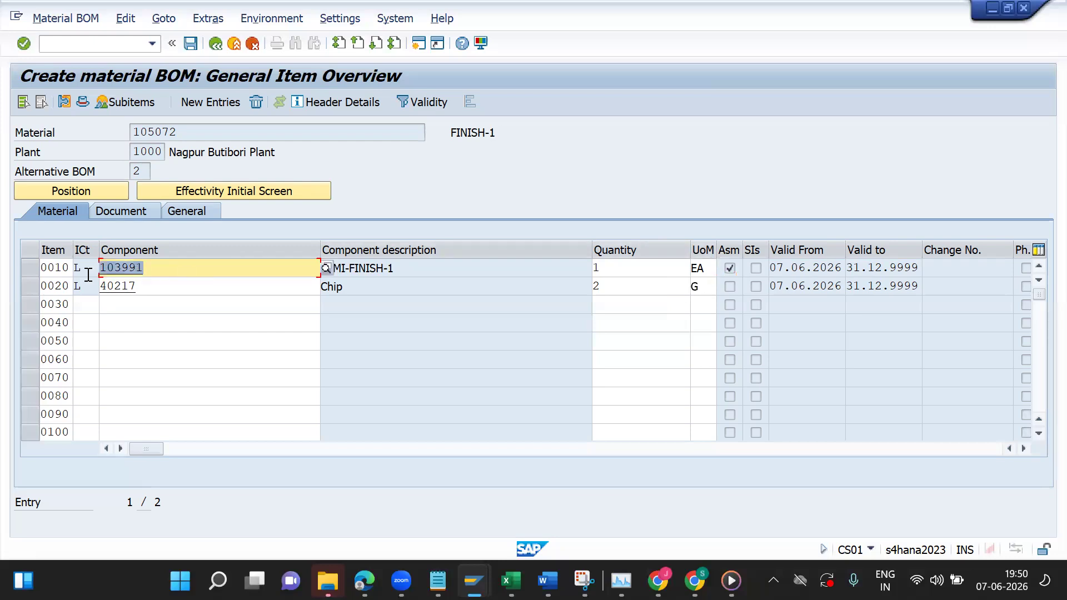
{"action": "left_click", "coordinate": [735, 269]}
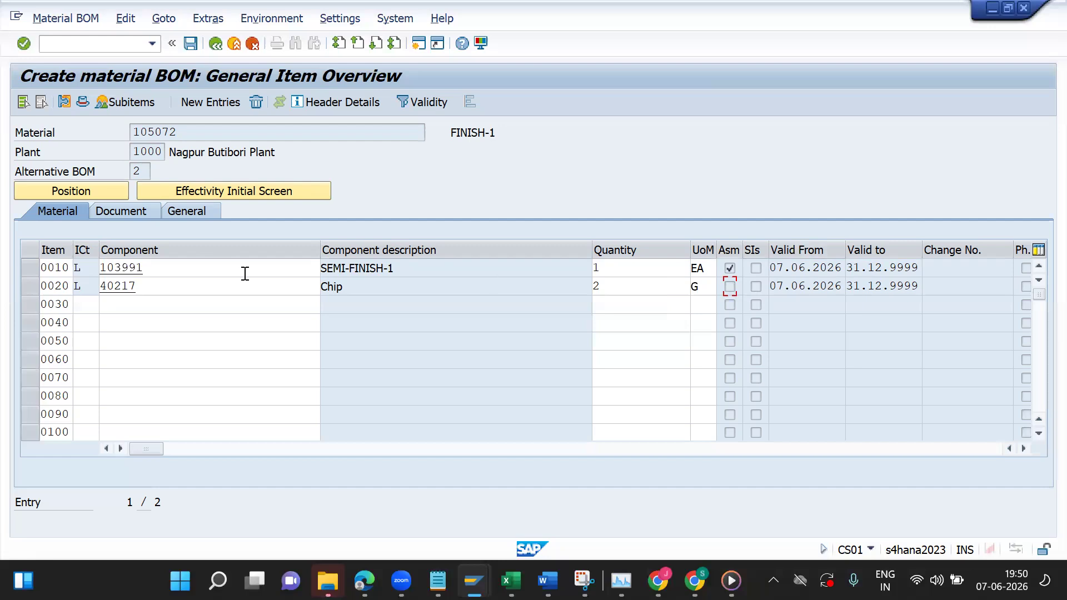
{"action": "left_click", "coordinate": [162, 267]}
{"action": "left_click_drag", "start_coordinate": [163, 267], "coordinate": [97, 267]}
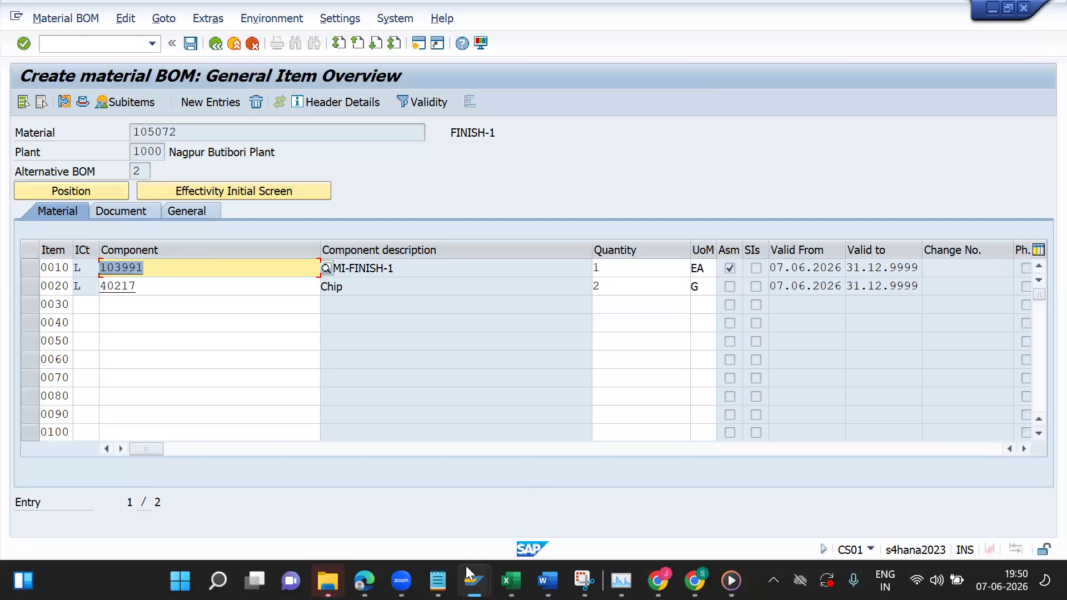
Step: Switch to the Create Material session and start a ROH raw material for Mechanical Engineering, accepting the preselected views
{"action": "mouse_move", "coordinate": [473, 580]}
{"action": "left_click", "coordinate": [523, 518]}
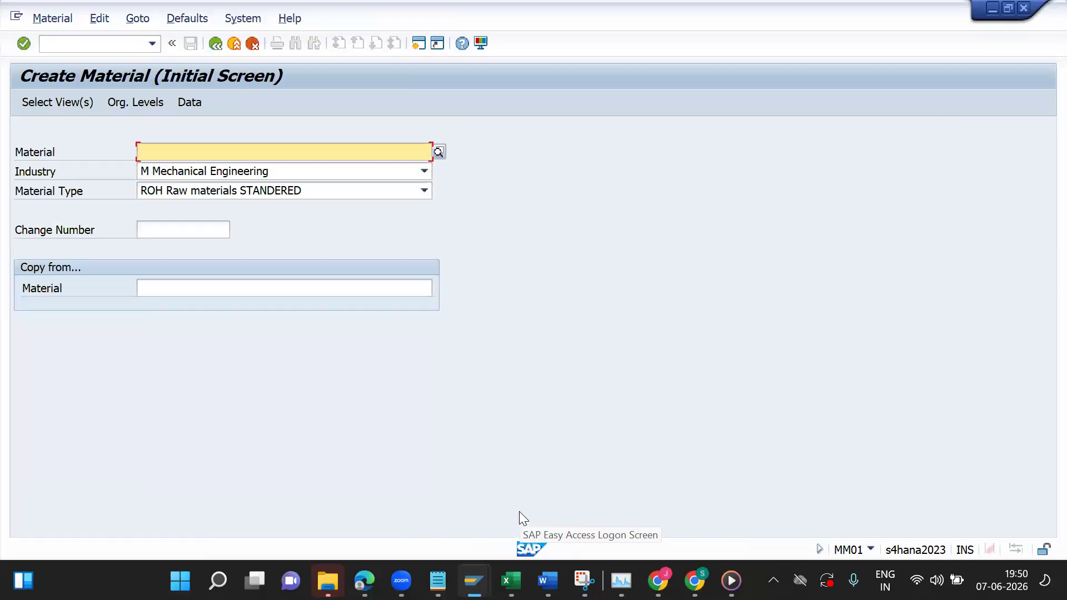
{"action": "key", "text": "Tab"}
{"action": "key", "text": "Tab"}
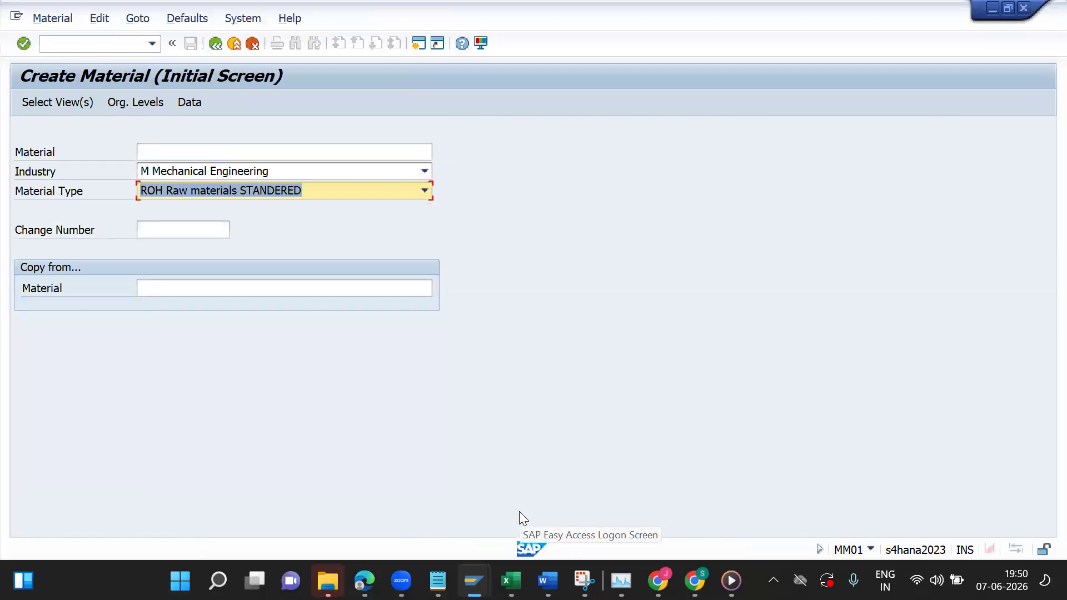
{"action": "key", "text": "Return"}
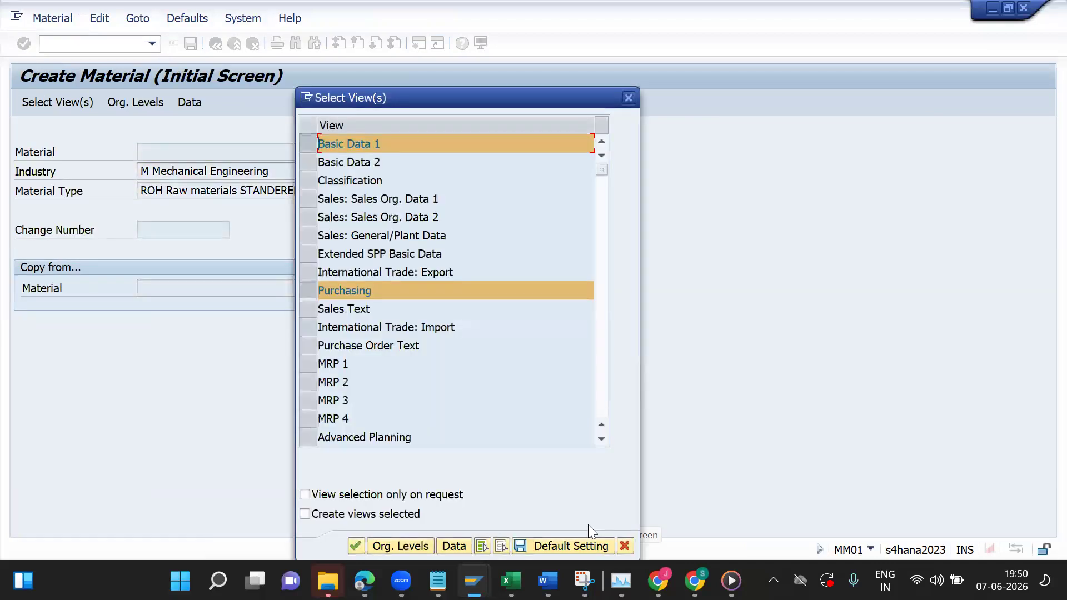
{"action": "key", "text": "Page_Down"}
{"action": "key", "text": "Return"}
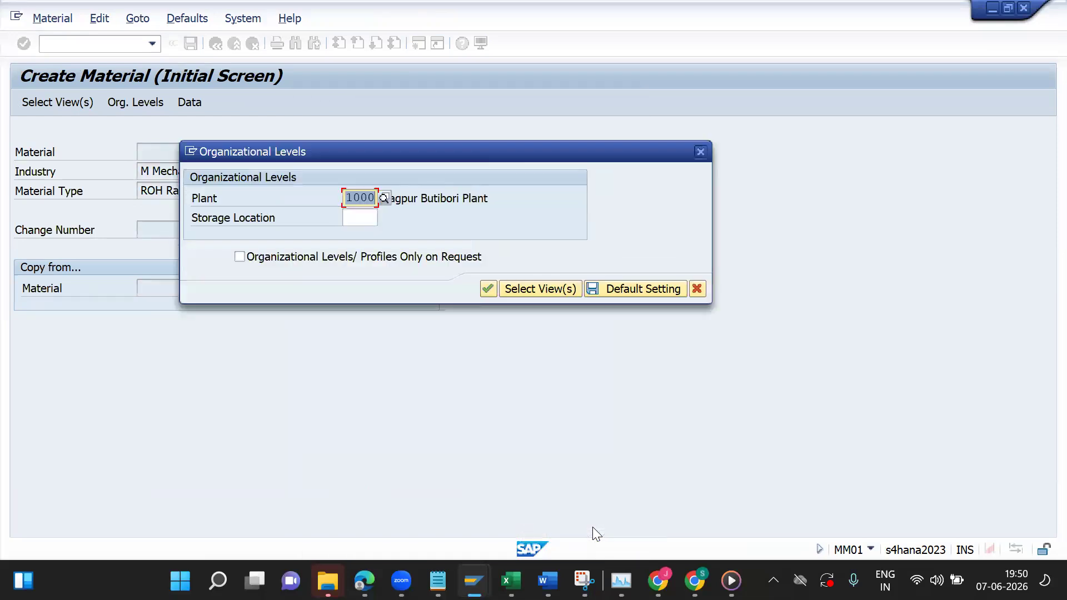
Step: Set the organizational levels to plant 1000 and storage location 0001
{"action": "key", "text": "Tab"}
{"action": "key", "text": "Down"}
{"action": "key", "text": "Return"}
{"action": "key", "text": "Tab"}
{"action": "key", "text": "Return"}
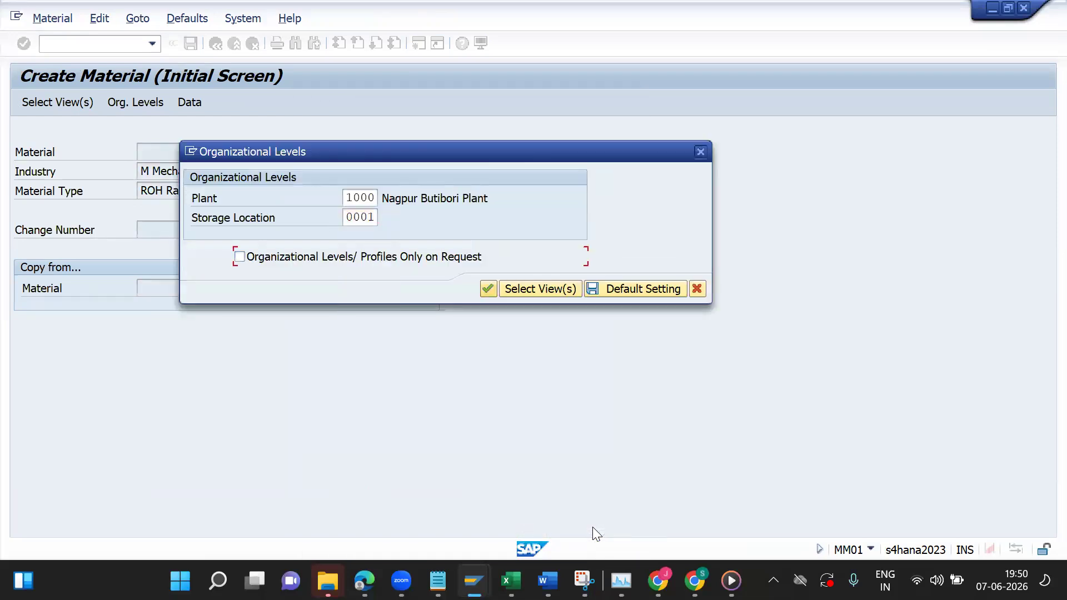
Step: Enter description xyz-4, base unit of measure EA and material group 1000 in the basic data, and proceed to the Purchasing view
{"action": "key", "text": "Down"}
{"action": "key", "text": "Down"}
{"action": "key", "text": "Down"}
{"action": "key", "text": "Down"}
{"action": "key", "text": "Down"}
{"action": "key", "text": "Down"}
{"action": "key", "text": "Down"}
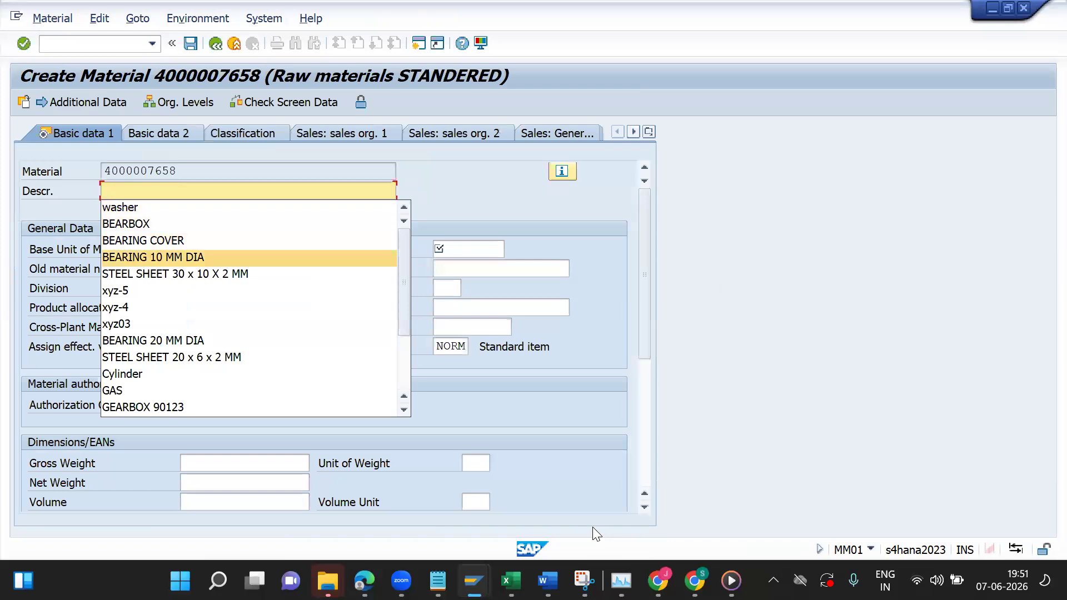
{"action": "key", "text": "Return"}
{"action": "key", "text": "Tab"}
{"action": "key", "text": "Return"}
{"action": "key", "text": "Tab"}
{"action": "key", "text": "Return"}
{"action": "key", "text": "Return"}
{"action": "key", "text": "Return"}
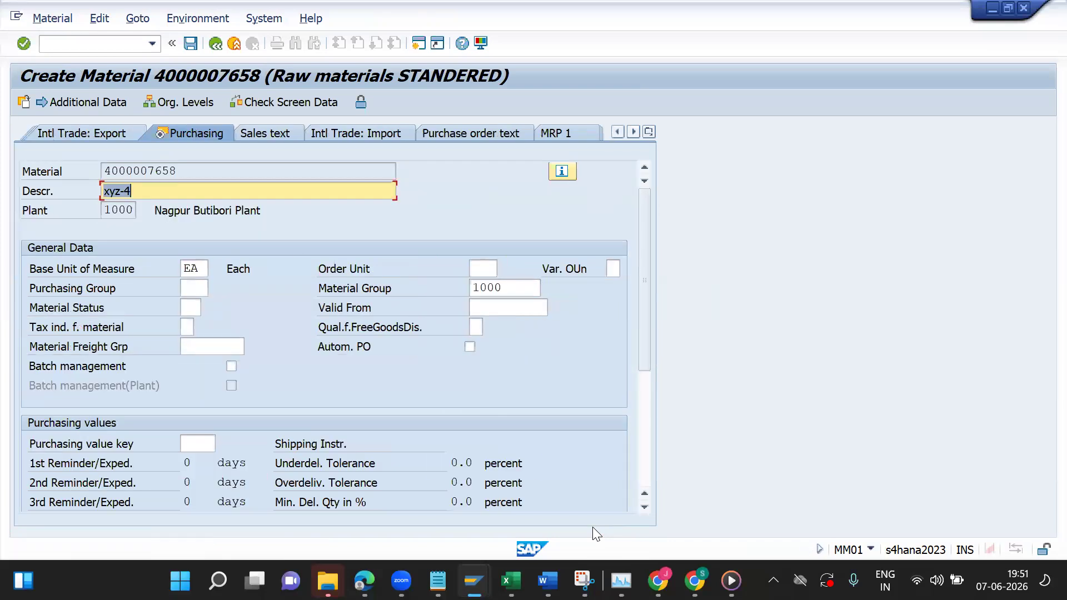
Step: Fill in the purchasing group in the Purchasing view and continue to the Plant data / stor. 2 view
{"action": "left_click", "coordinate": [195, 288]}
{"action": "key", "text": "Return"}
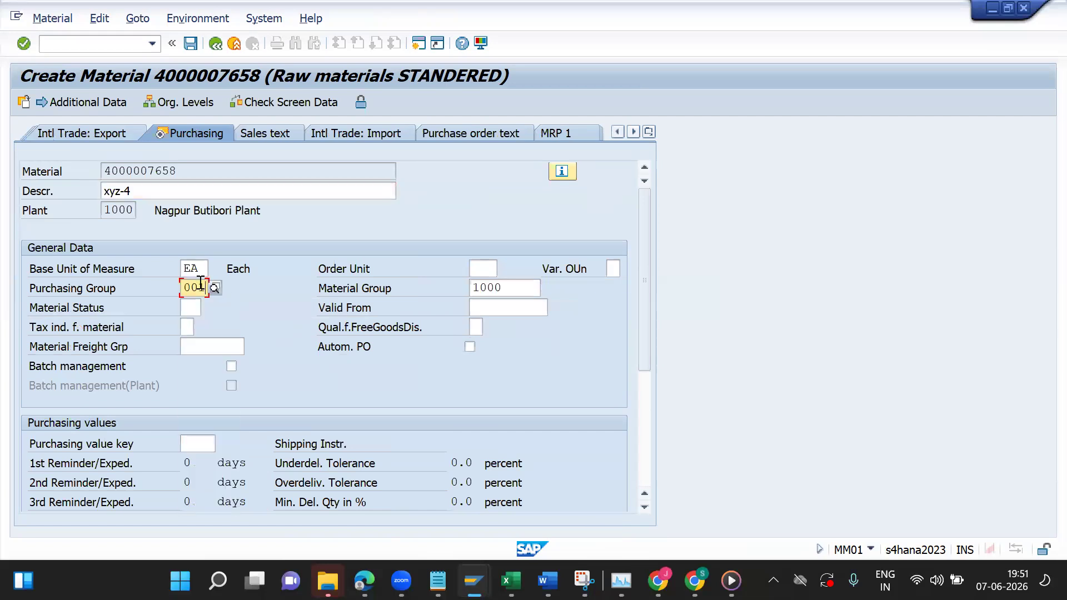
{"action": "key", "text": "Return"}
{"action": "key", "text": "Return"}
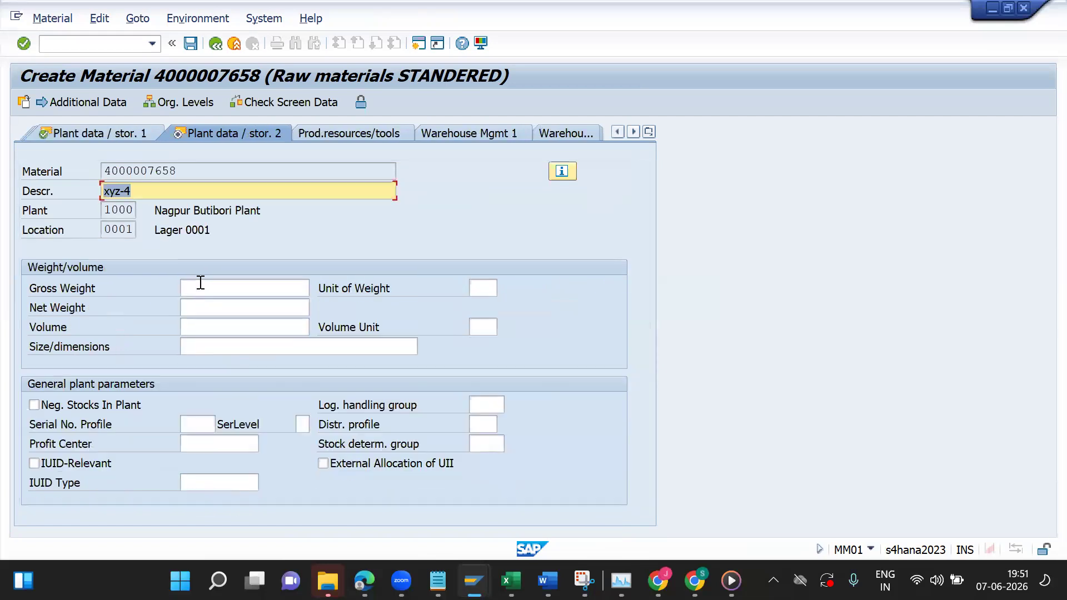
Step: Fill in the profit center in the general plant parameters and continue to the Accounting 1 view
{"action": "left_click", "coordinate": [217, 444]}
{"action": "key", "text": "Down"}
{"action": "key", "text": "Return"}
{"action": "key", "text": "Return"}
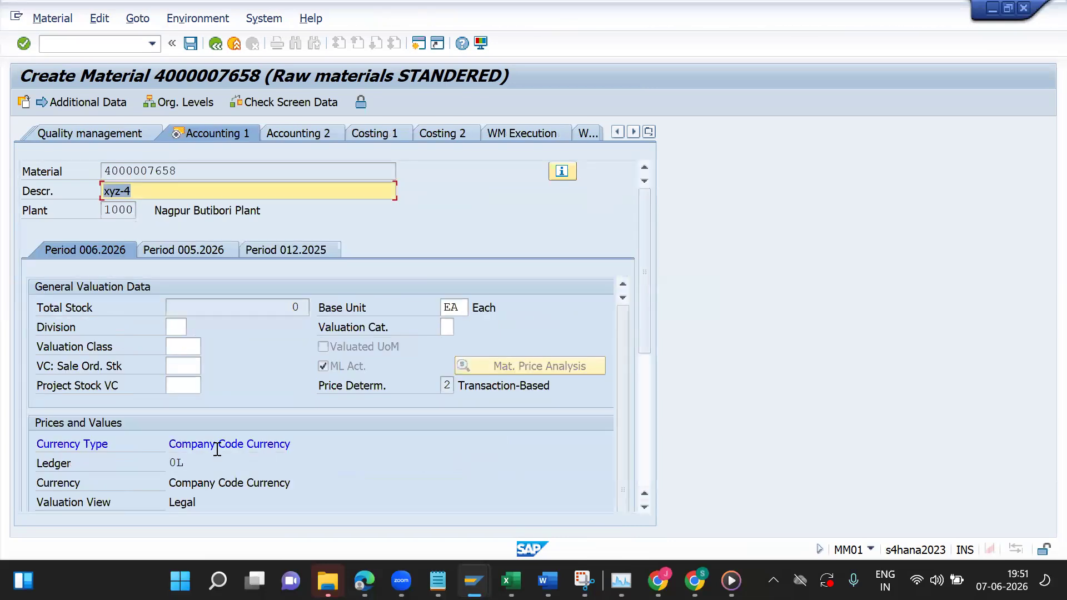
Step: Choose a valuation class in Accounting 1 and save the new raw material
{"action": "left_click", "coordinate": [178, 341]}
{"action": "key", "text": "Down"}
{"action": "key", "text": "Return"}
{"action": "key", "text": "ctrl+s"}
{"action": "key", "text": "Return"}
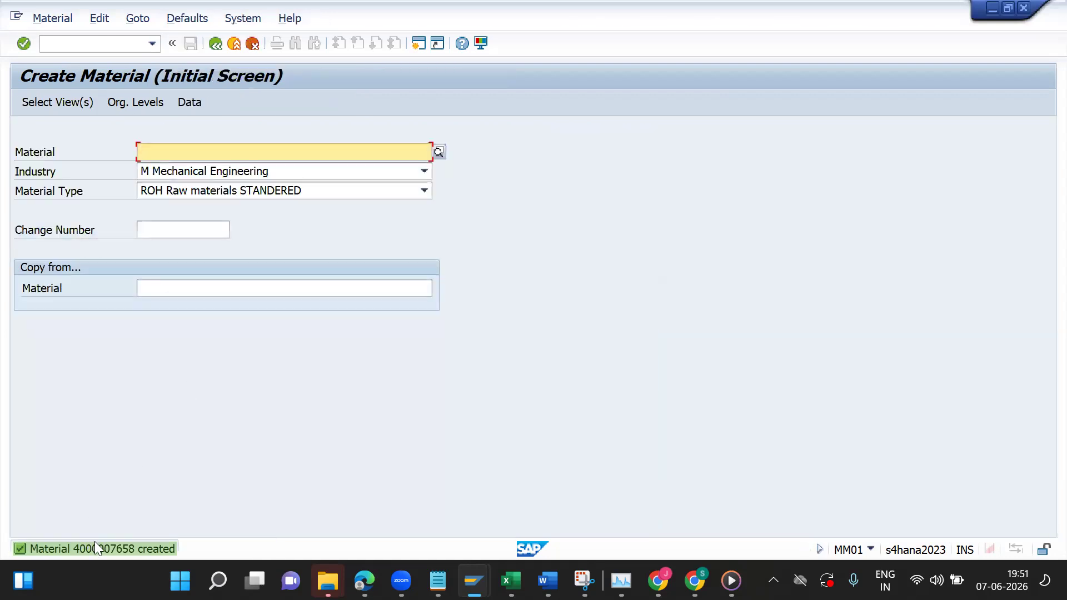
Step: Copy the newly created material's number and return to the Create material BOM session
{"action": "left_click", "coordinate": [99, 548]}
{"action": "double_click", "coordinate": [194, 173]}
{"action": "key", "text": "ctrl+c"}
{"action": "key", "text": "alt+Tab"}
{"action": "key", "text": "Tab"}
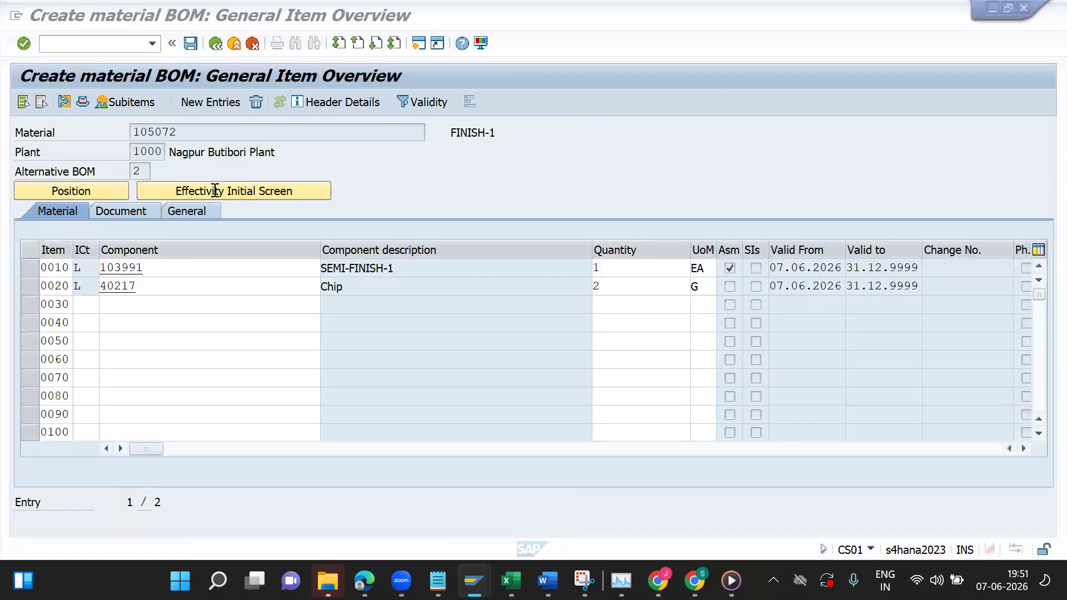
{"action": "left_click", "coordinate": [80, 304]}
{"action": "key", "text": "Tab"}
{"action": "key", "text": "ctrl+v"}
{"action": "key", "text": "Tab"}
{"action": "type", "text": "1"}
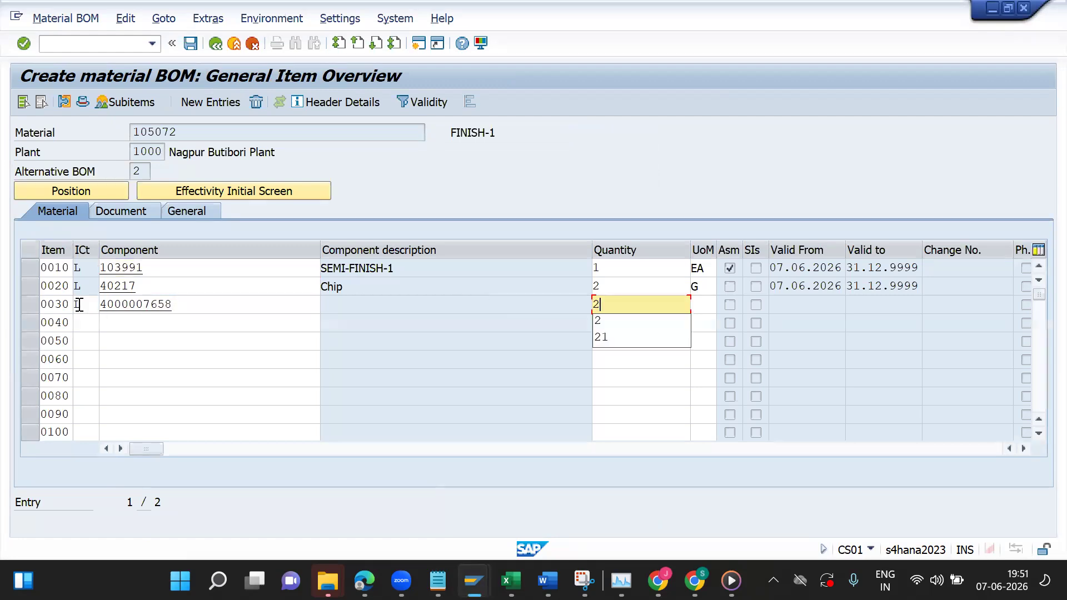
{"action": "key", "text": "Return"}
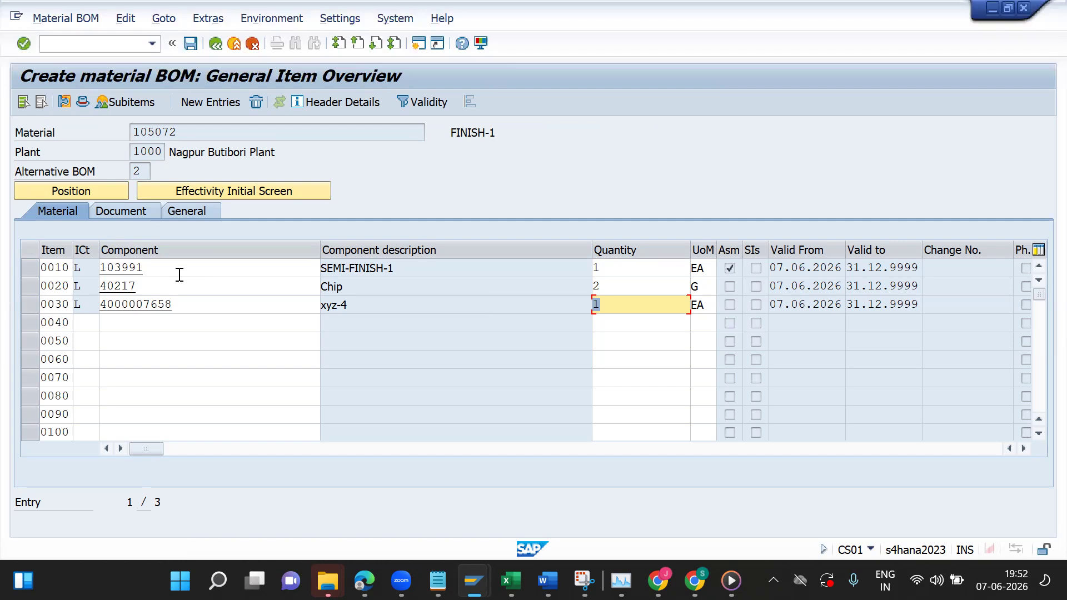
Step: Compare the base quantity in the BOM header with the component quantities in the item overview
{"action": "left_click", "coordinate": [81, 104]}
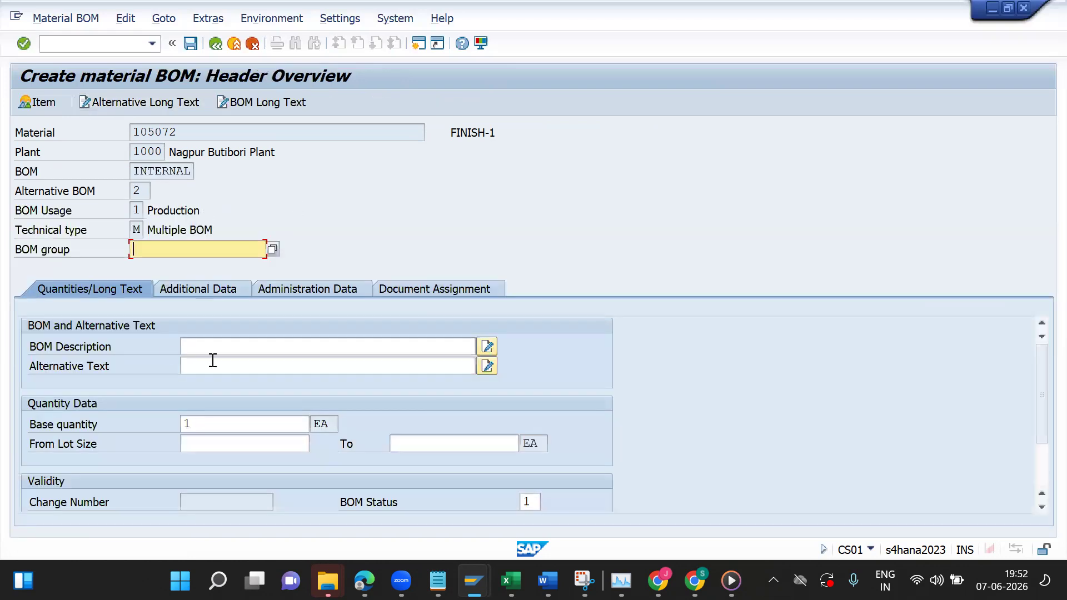
{"action": "double_click", "coordinate": [186, 423]}
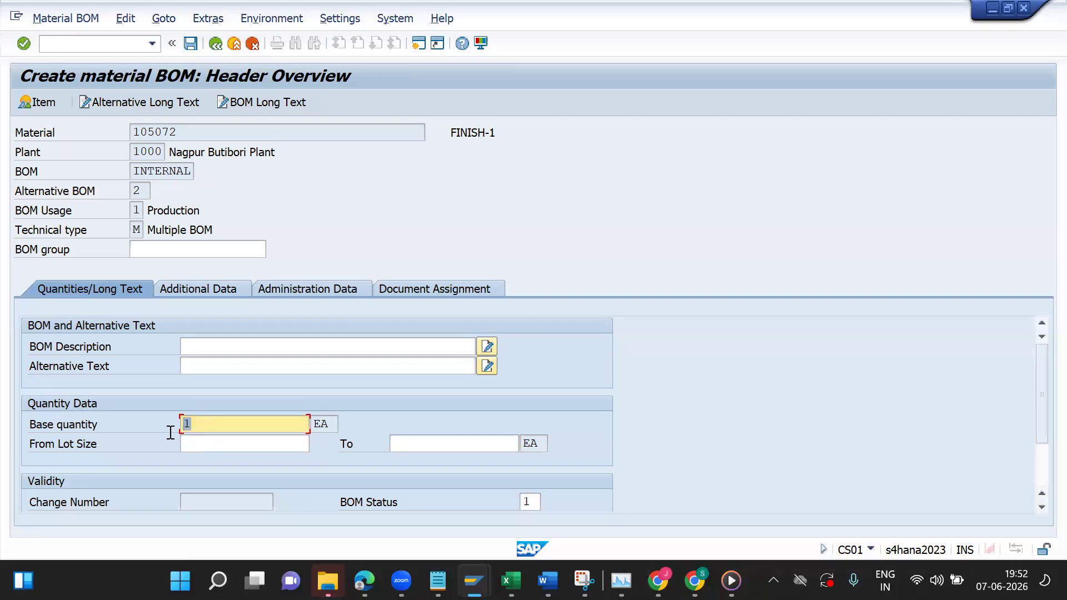
{"action": "left_click", "coordinate": [40, 109]}
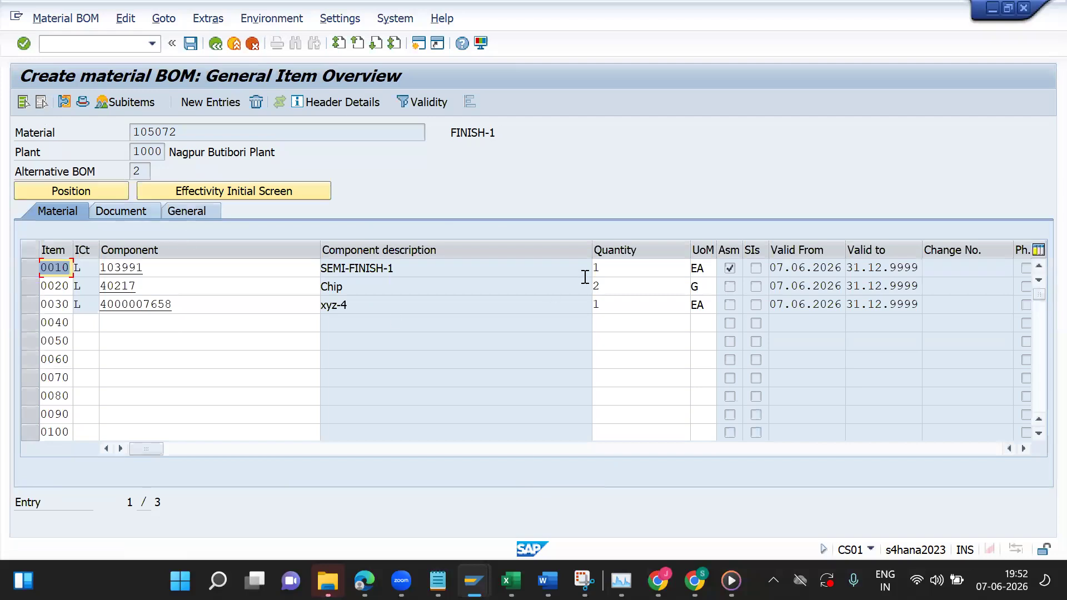
{"action": "left_click", "coordinate": [83, 105]}
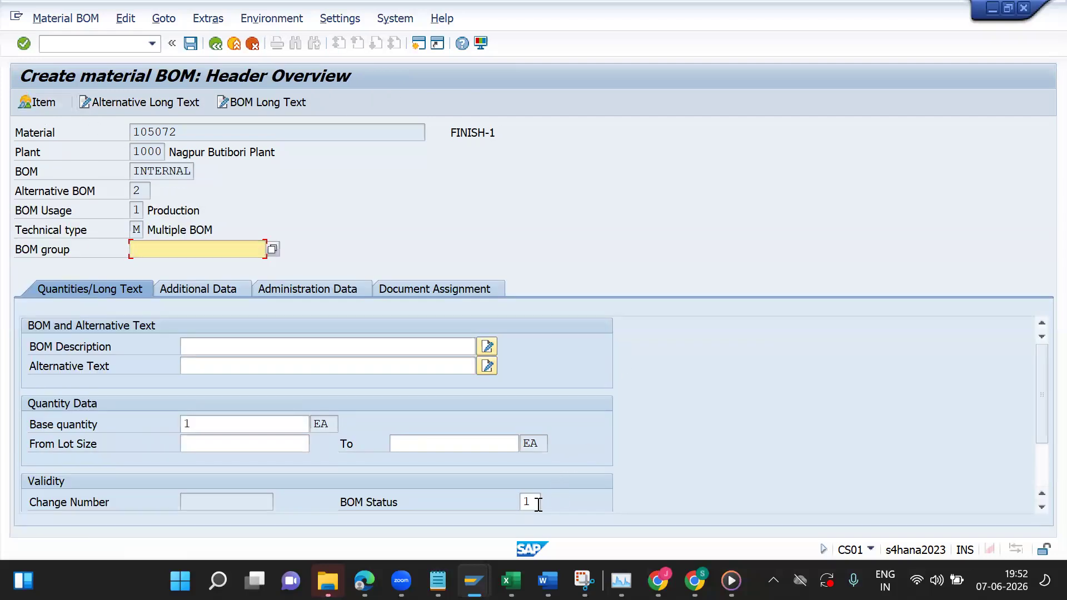
Step: Pick BOM status 01 (Active) in the BOM header and return to the item overview
{"action": "left_click_drag", "start_coordinate": [536, 502], "coordinate": [505, 506]}
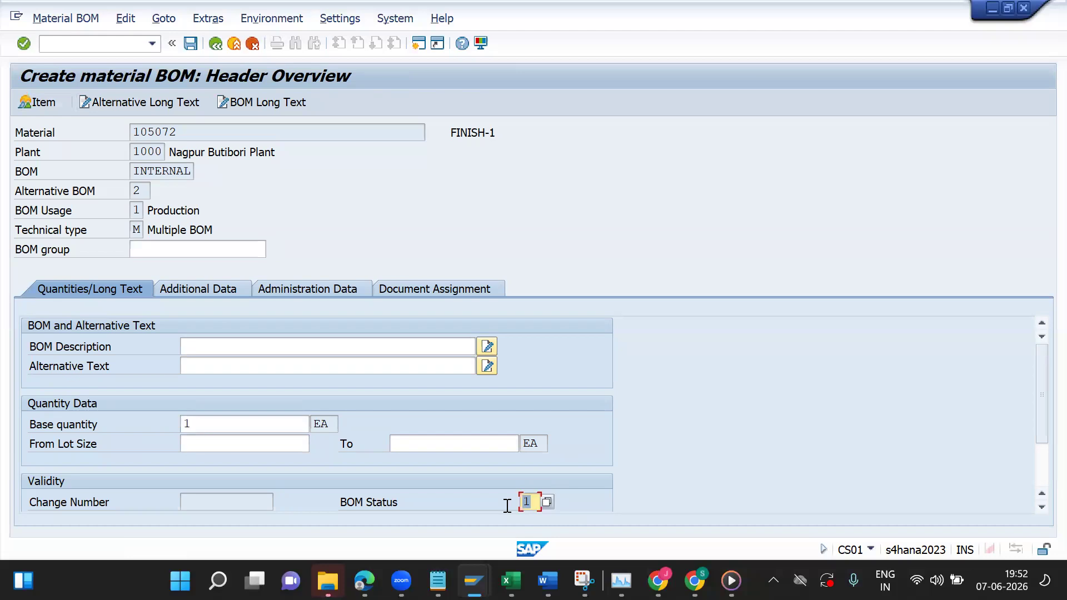
{"action": "left_click", "coordinate": [545, 502]}
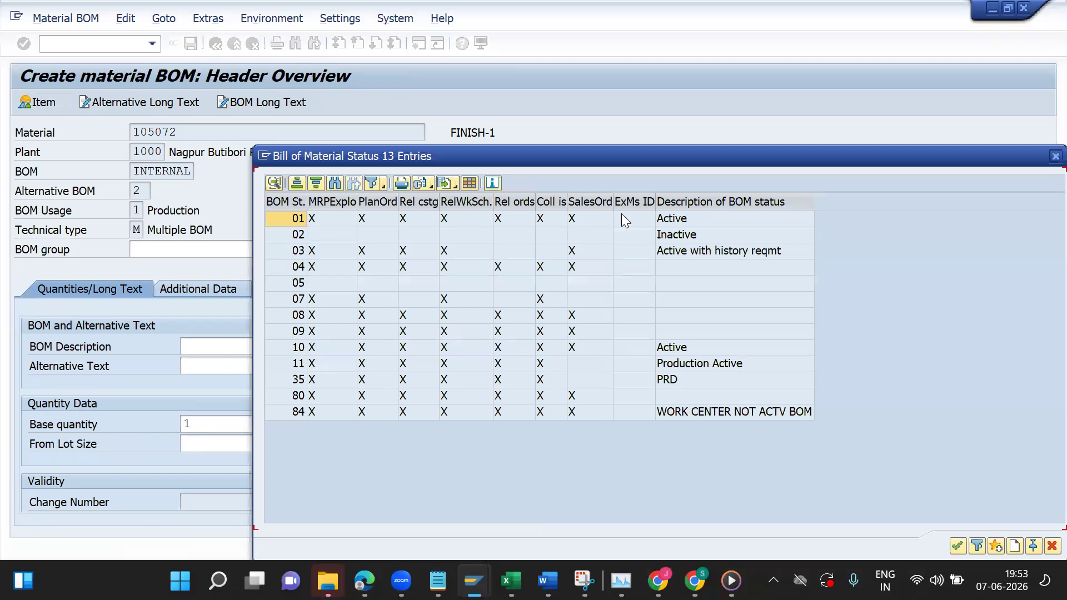
{"action": "double_click", "coordinate": [509, 223]}
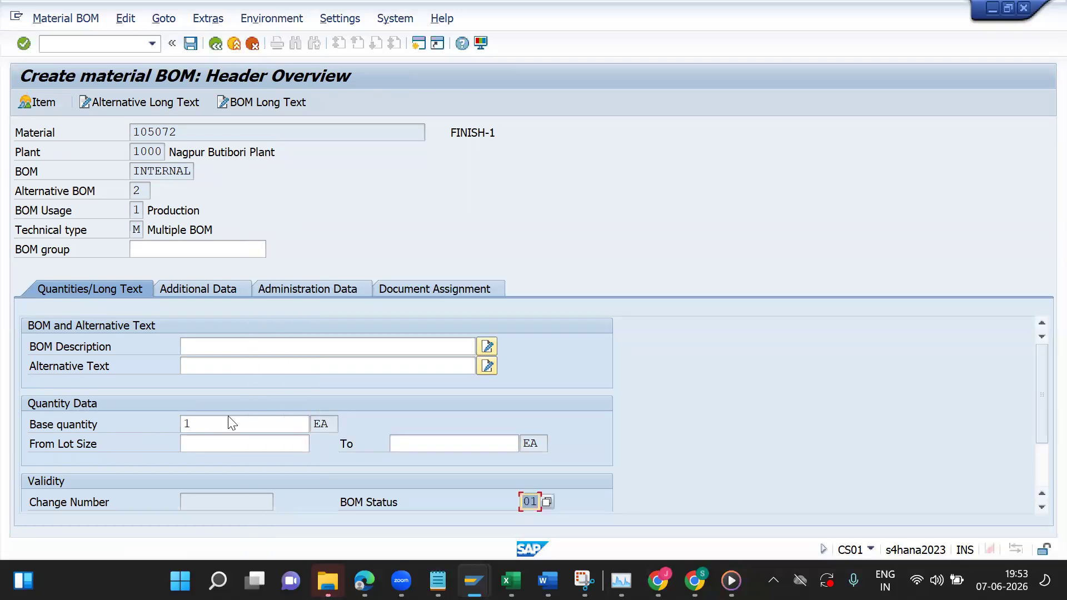
{"action": "left_click", "coordinate": [216, 430]}
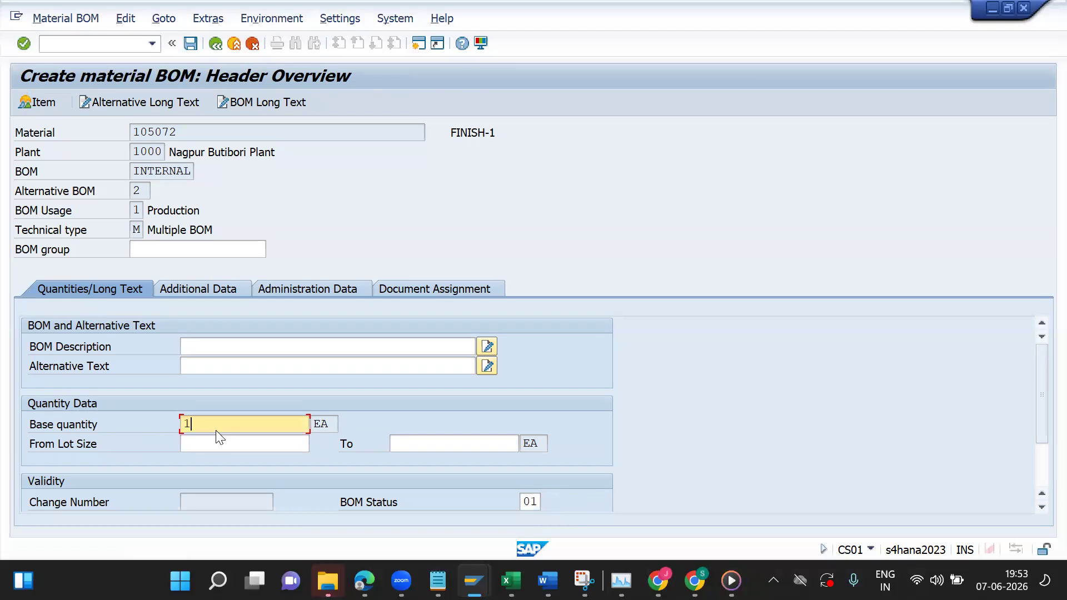
{"action": "left_click", "coordinate": [46, 104]}
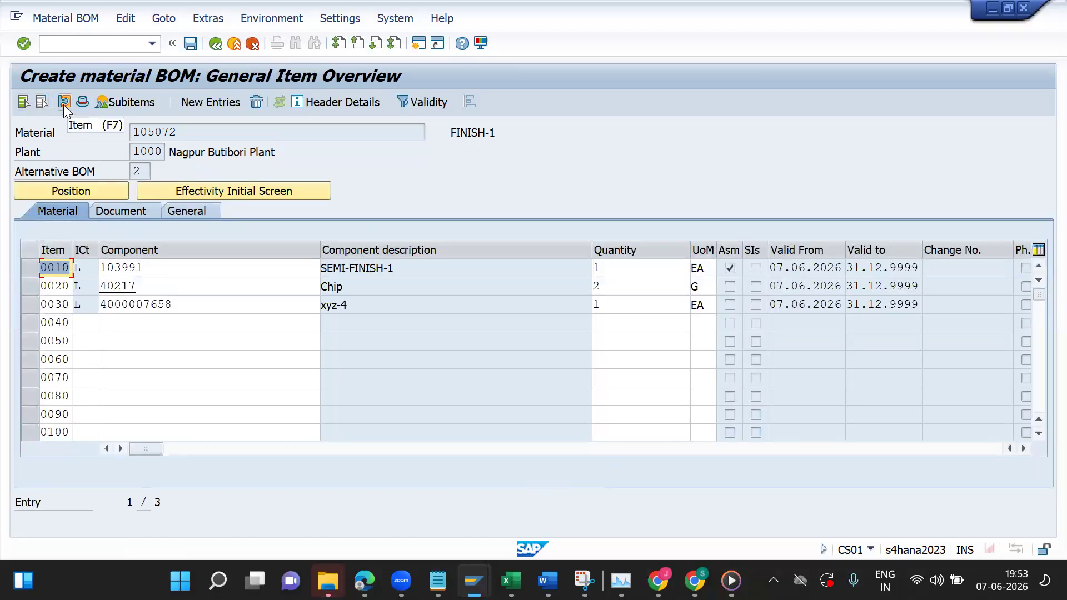
Step: Open the detail data of BOM item 0010, component 103991
{"action": "left_click", "coordinate": [88, 102]}
{"action": "left_click", "coordinate": [36, 94]}
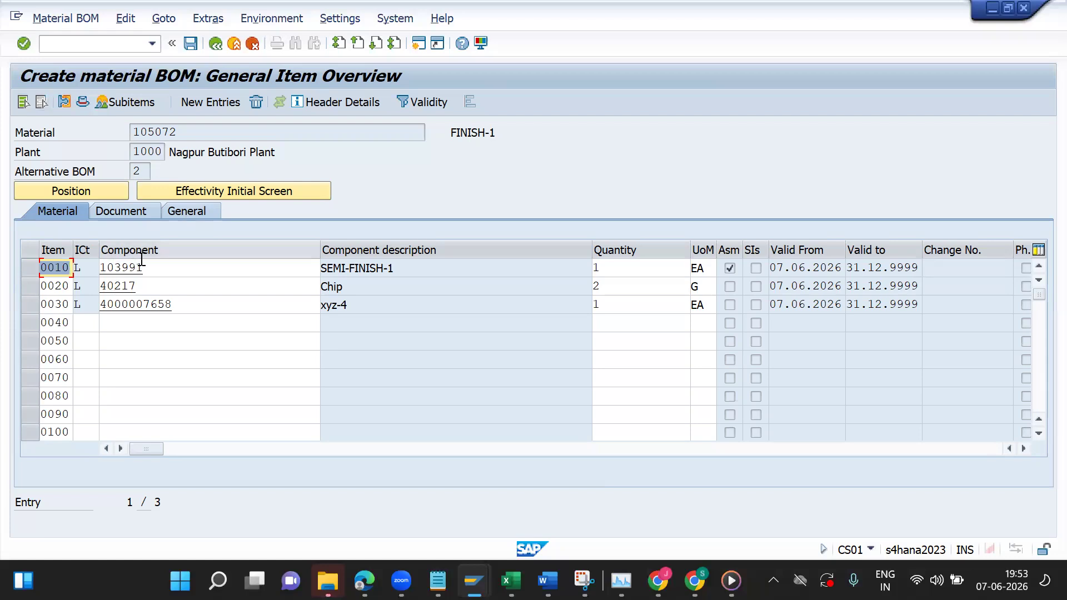
{"action": "left_click", "coordinate": [65, 105]}
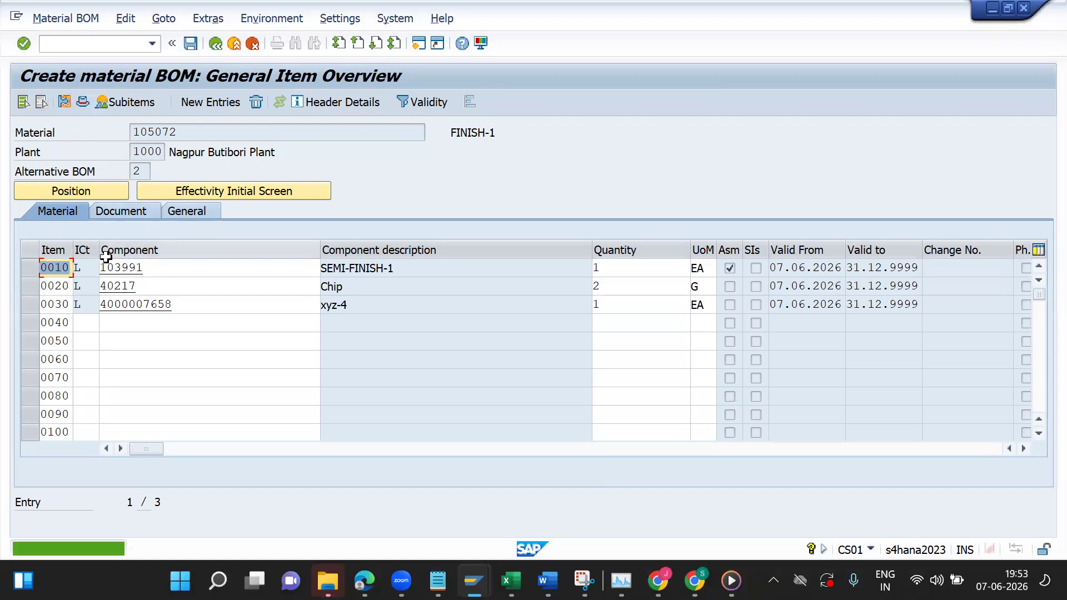
{"action": "left_click", "coordinate": [29, 268]}
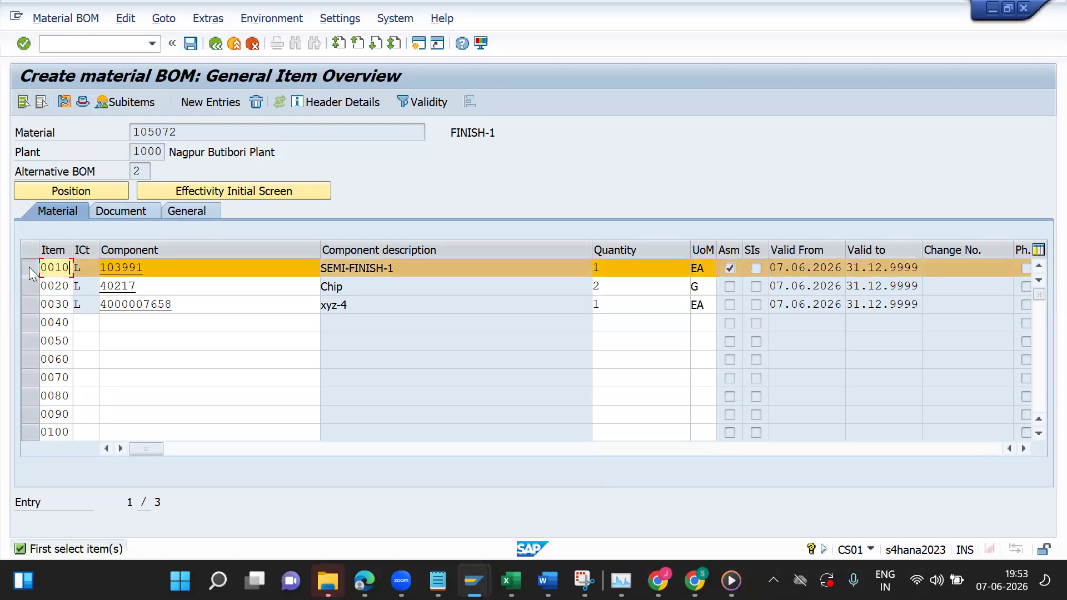
{"action": "left_click", "coordinate": [65, 103]}
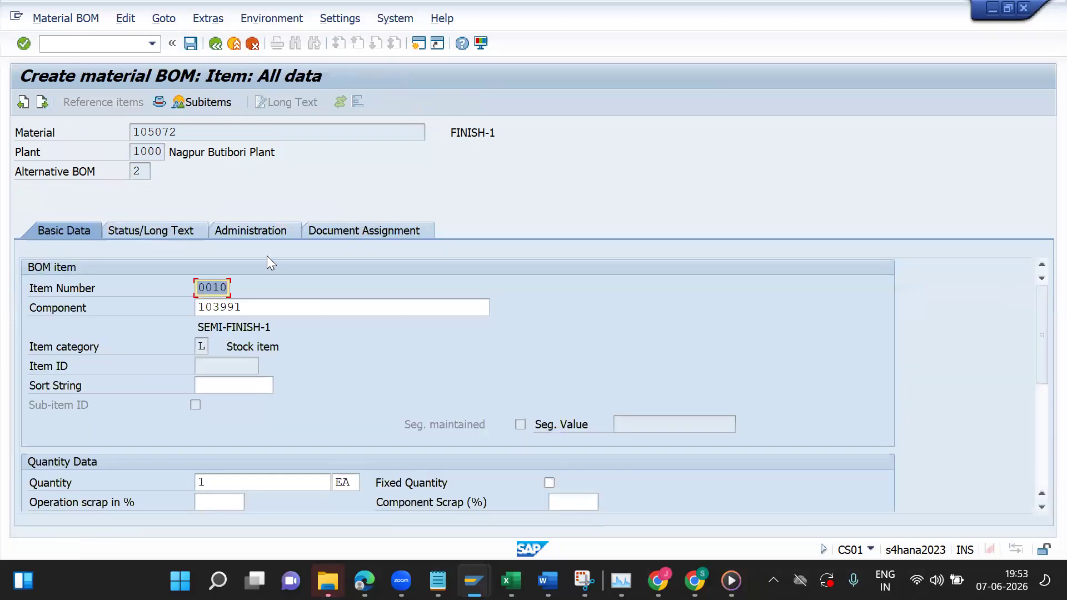
Step: Examine the quantity, operation scrap and component scrap fields in the item's basic data
{"action": "left_click_drag", "start_coordinate": [1039, 305], "coordinate": [1044, 336]}
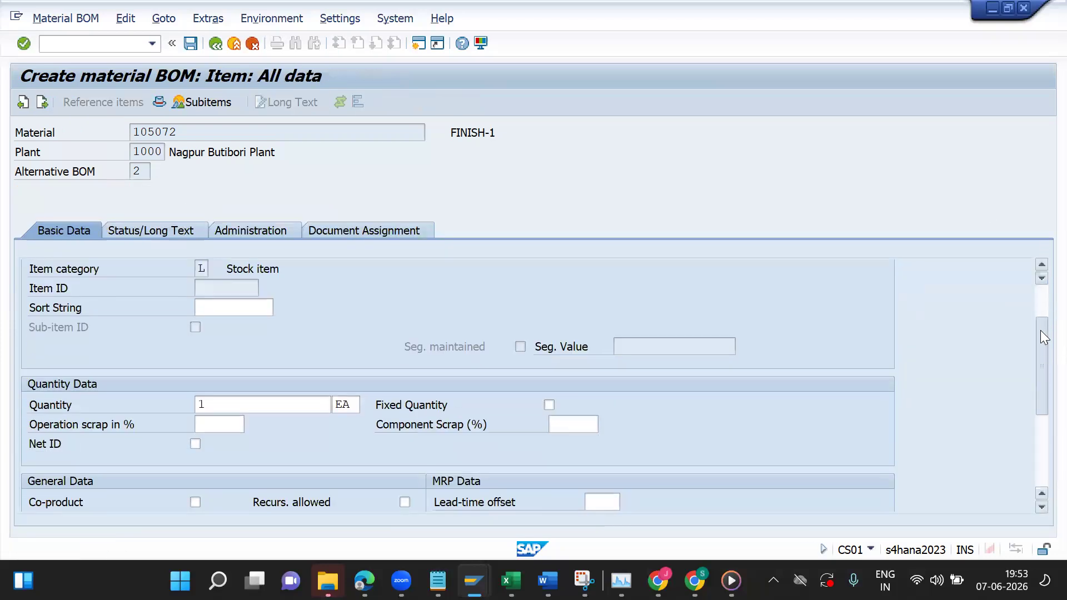
{"action": "left_click", "coordinate": [238, 399]}
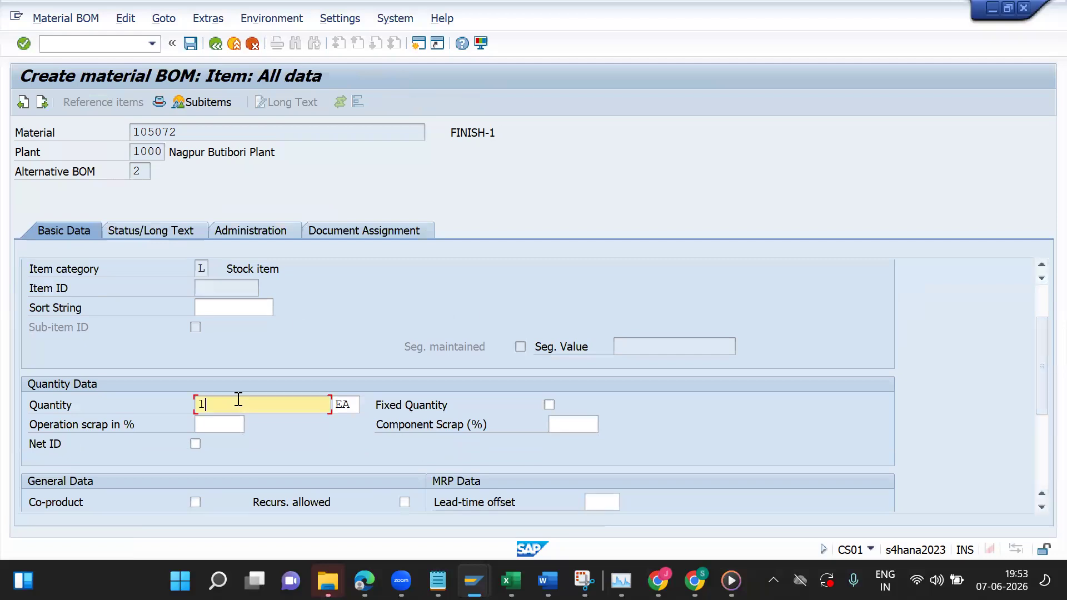
{"action": "left_click", "coordinate": [222, 426]}
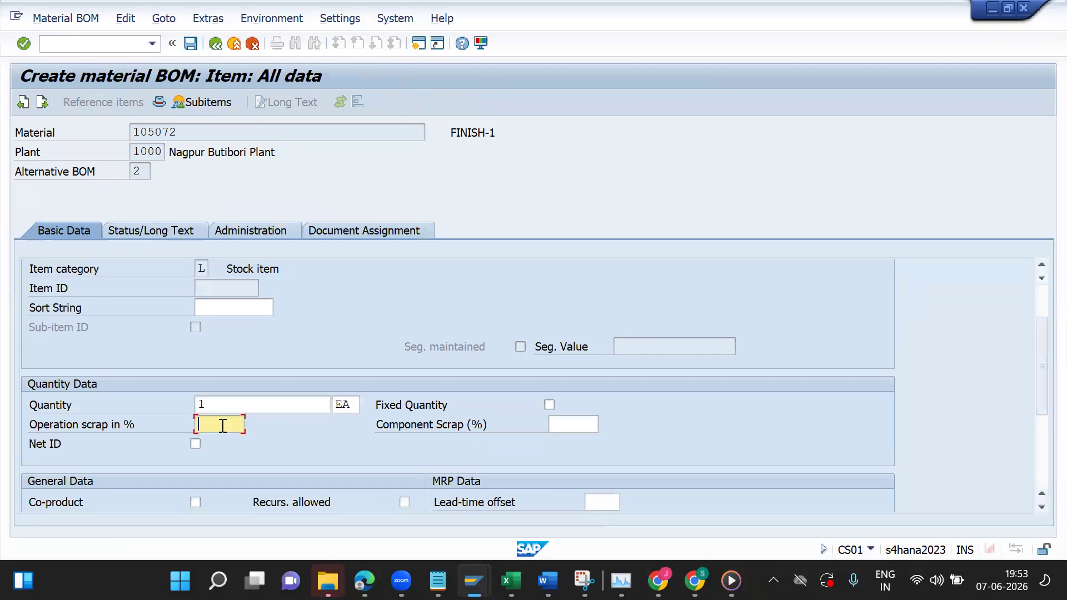
{"action": "left_click", "coordinate": [573, 423]}
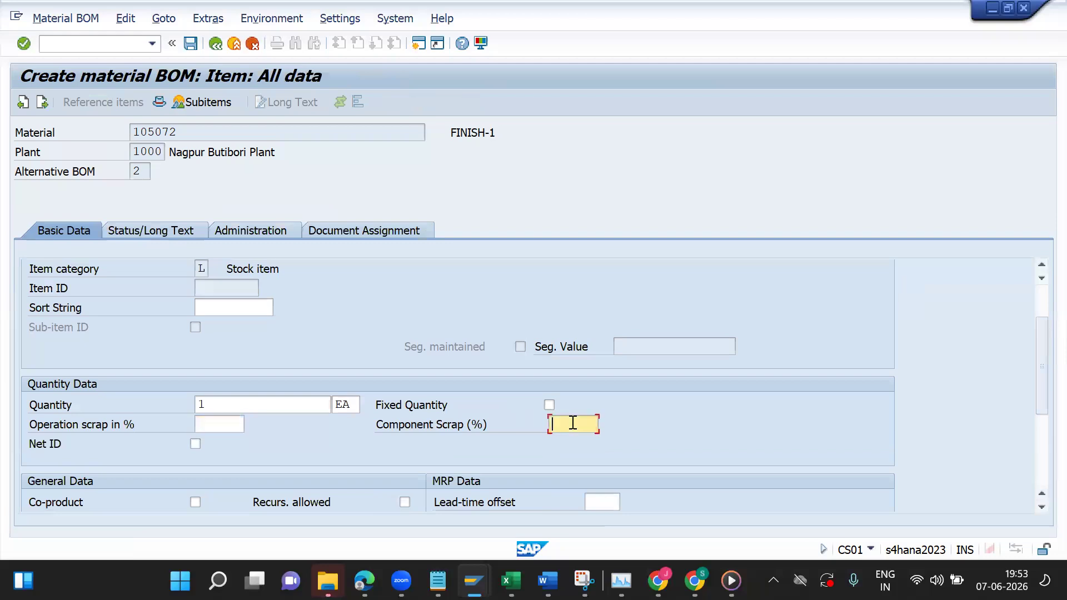
{"action": "left_click", "coordinate": [218, 426]}
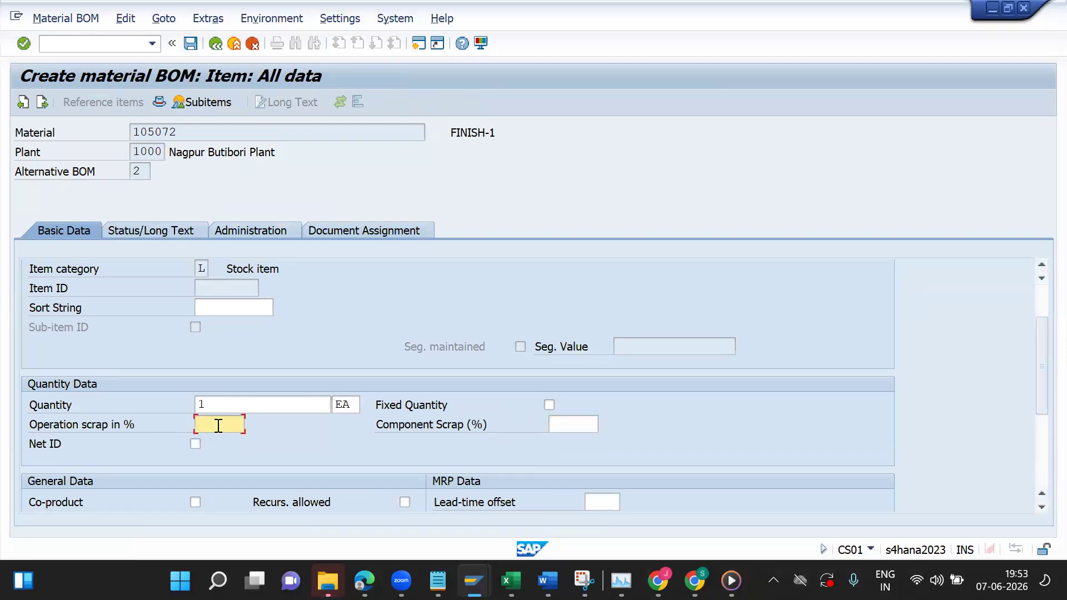
{"action": "left_click", "coordinate": [577, 420]}
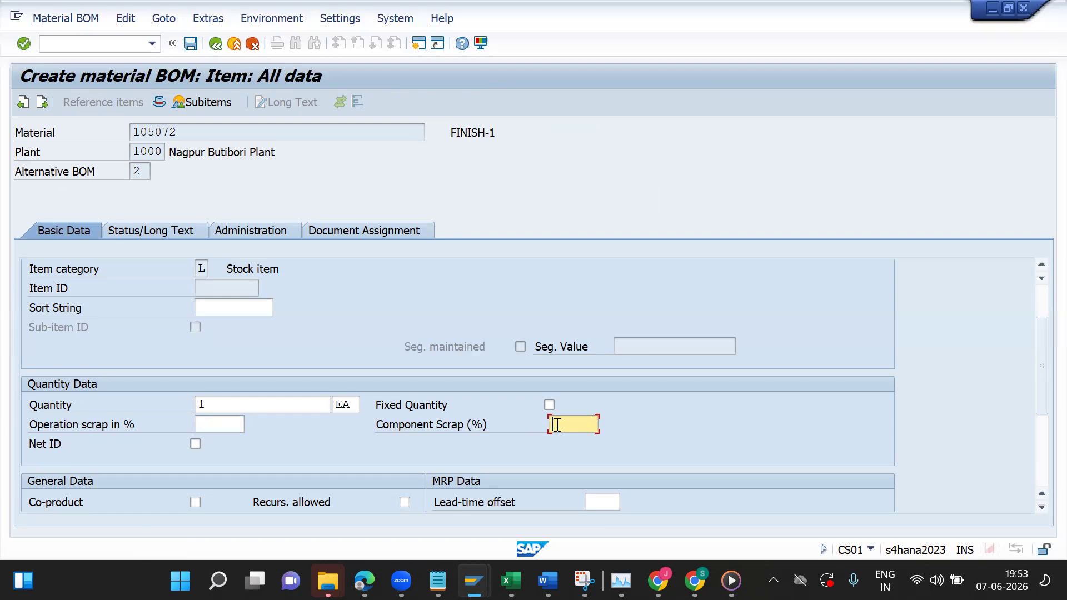
Step: Assign storage location 0001 to item 0010 and save the BOM for material 105072
{"action": "left_click", "coordinate": [155, 233]}
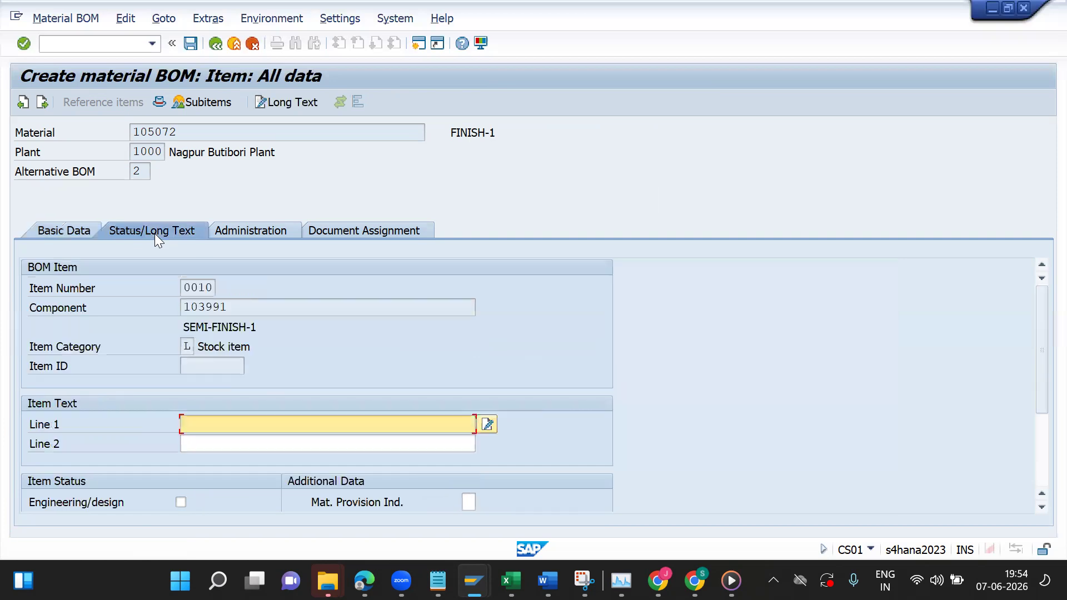
{"action": "left_click_drag", "start_coordinate": [1040, 391], "coordinate": [1041, 455]}
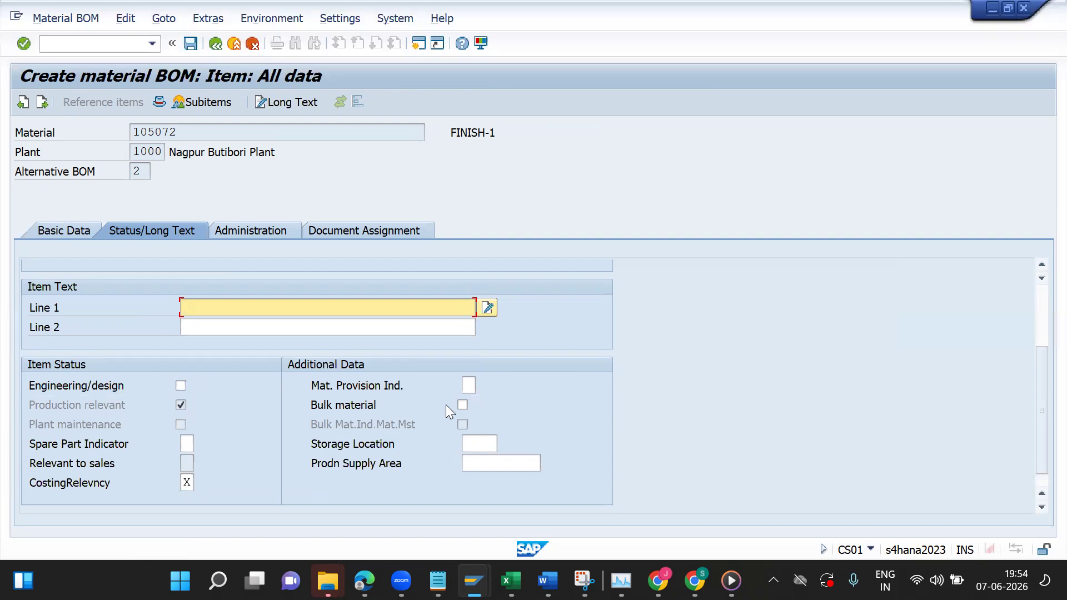
{"action": "left_click", "coordinate": [481, 445]}
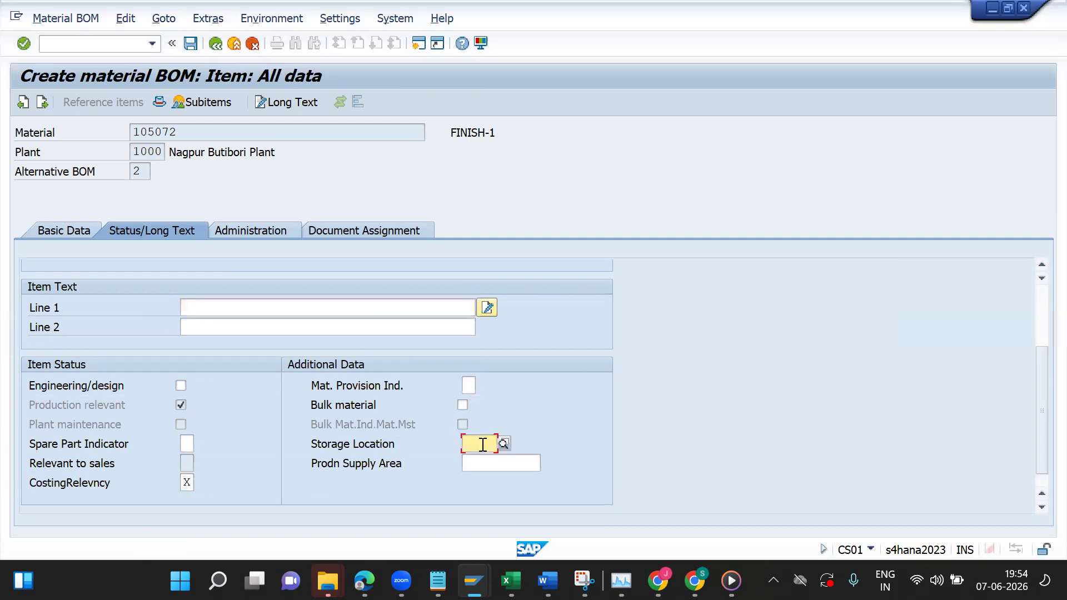
{"action": "left_click", "coordinate": [502, 444]}
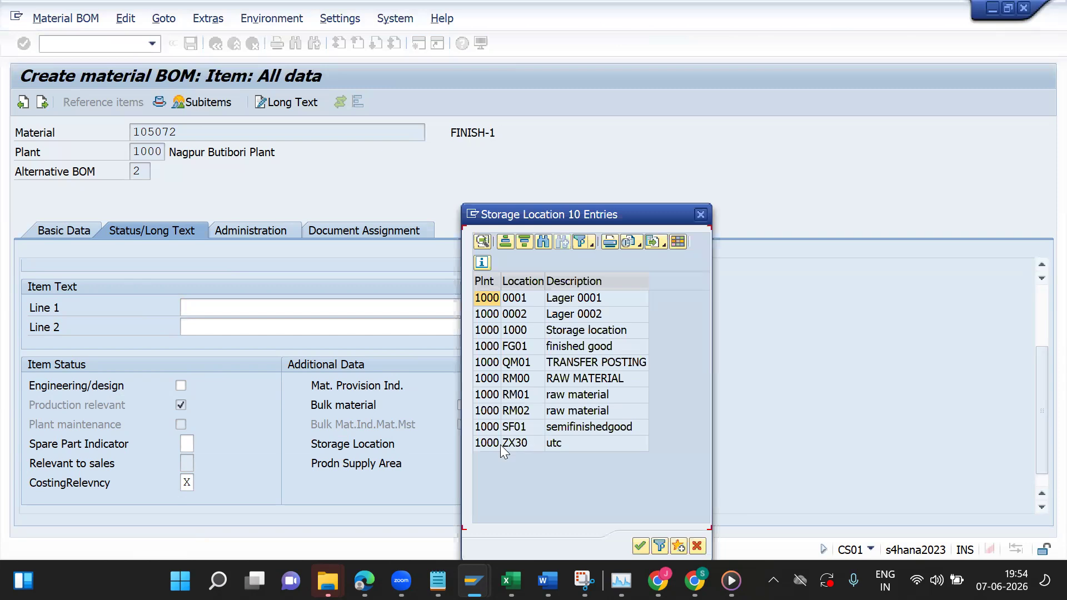
{"action": "double_click", "coordinate": [522, 299]}
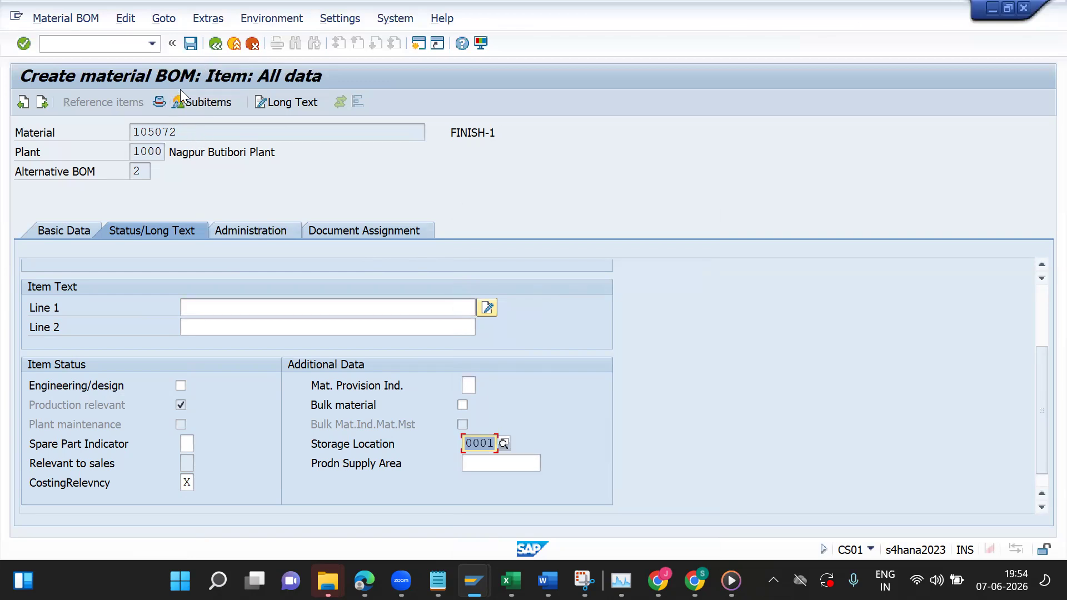
{"action": "left_click", "coordinate": [215, 44]}
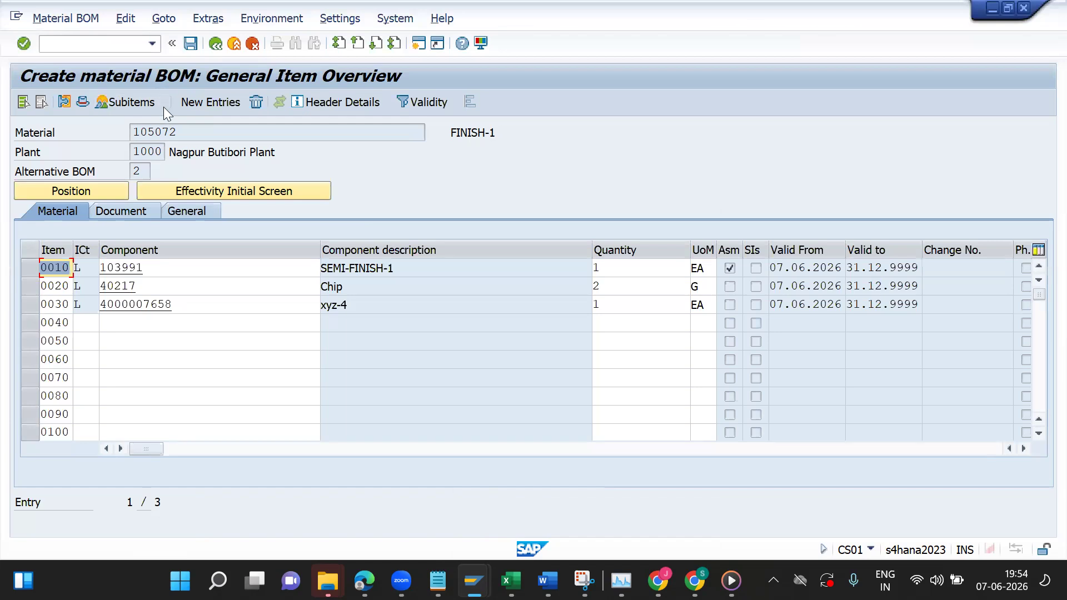
{"action": "left_click", "coordinate": [190, 49]}
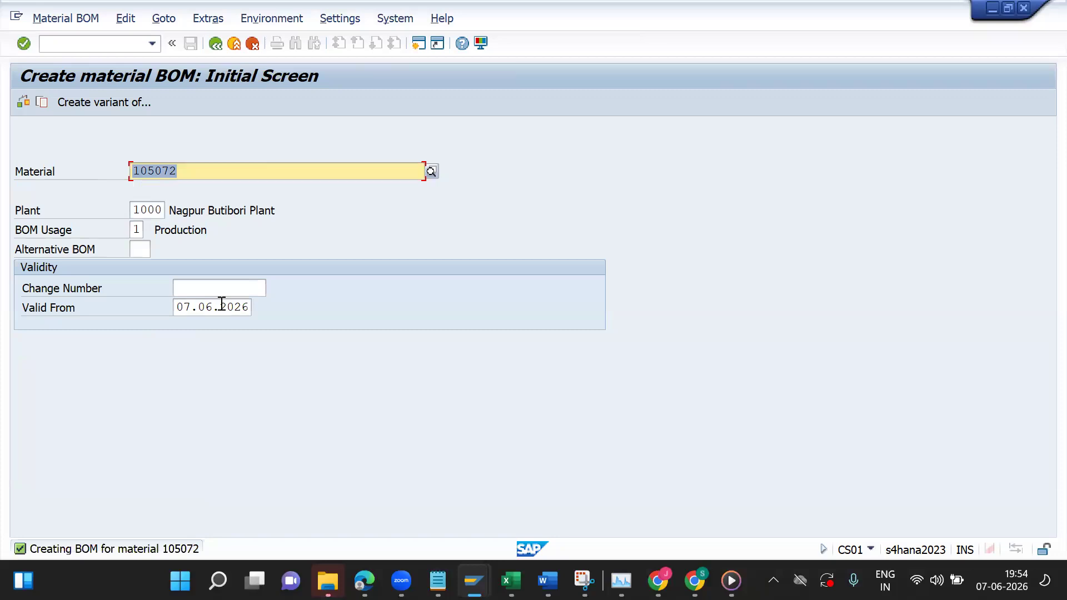
Step: Switch to the Bill of Material notes in Notepad and copy the second-level SFG number 103991
{"action": "key", "text": "alt+Tab"}
{"action": "key", "text": "alt+Tab"}
{"action": "key", "text": "alt+Tab"}
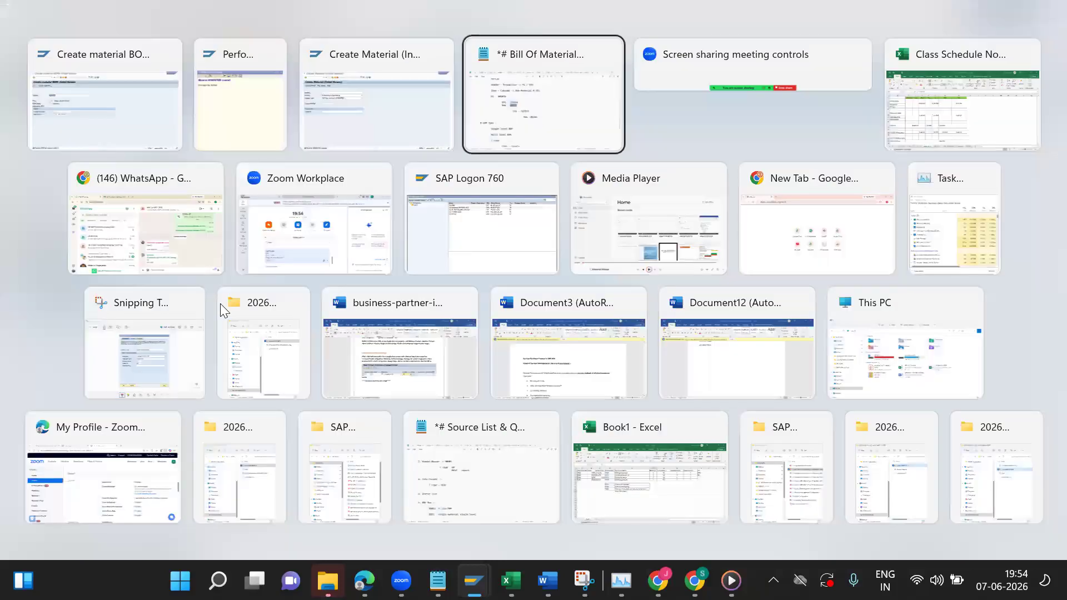
{"action": "left_click_drag", "start_coordinate": [324, 285], "coordinate": [496, 339]}
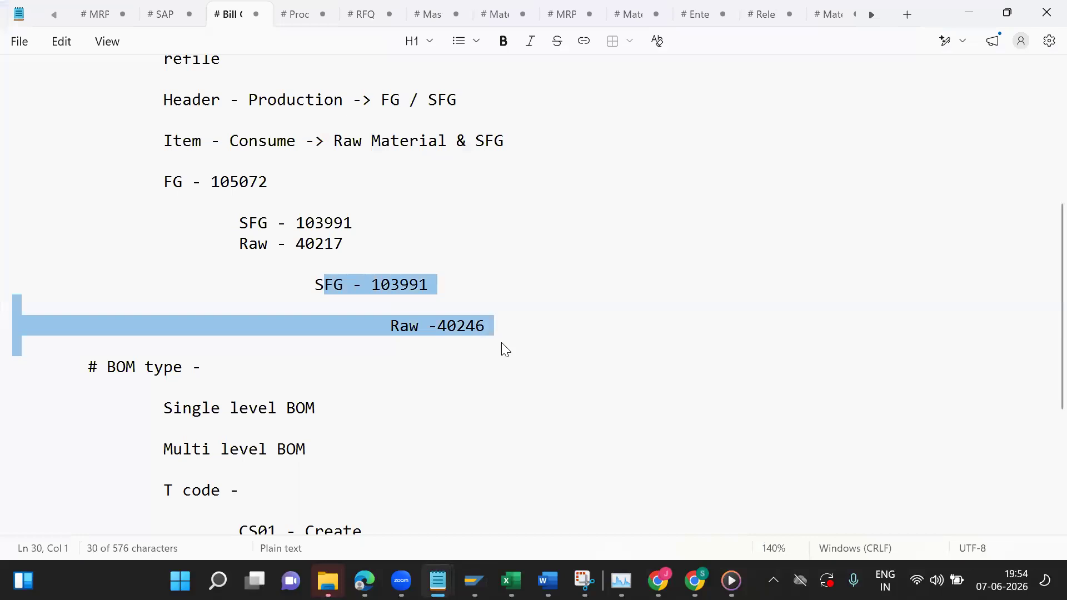
{"action": "left_click", "coordinate": [500, 351]}
{"action": "double_click", "coordinate": [404, 289]}
{"action": "key", "text": "ctrl+c"}
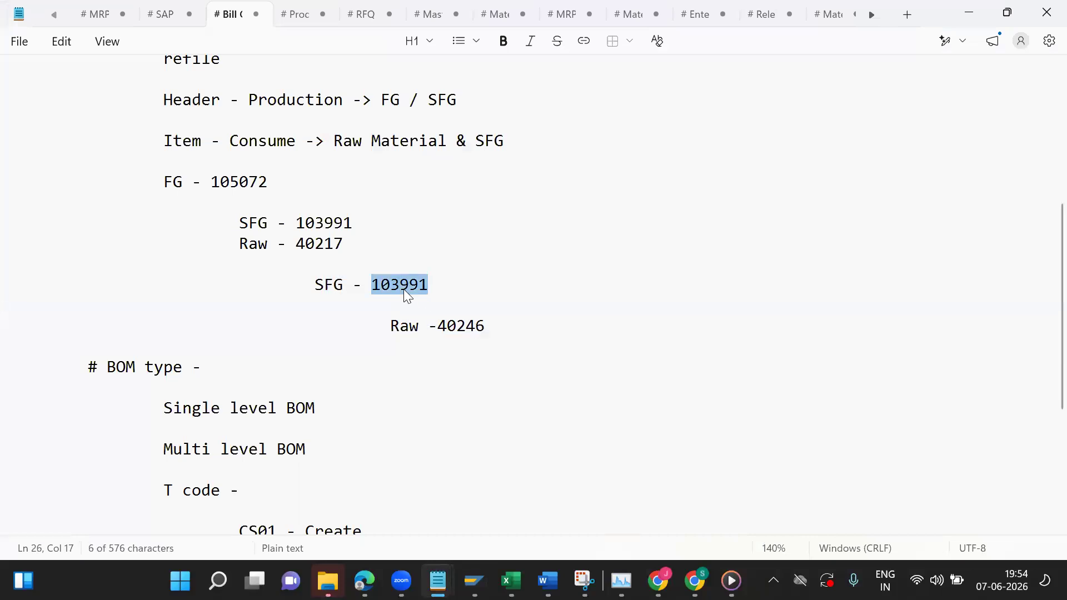
Step: Return to the SAP Create material BOM session and start a production BOM for material 103991 in plant 1000
{"action": "key", "text": "alt+Tab"}
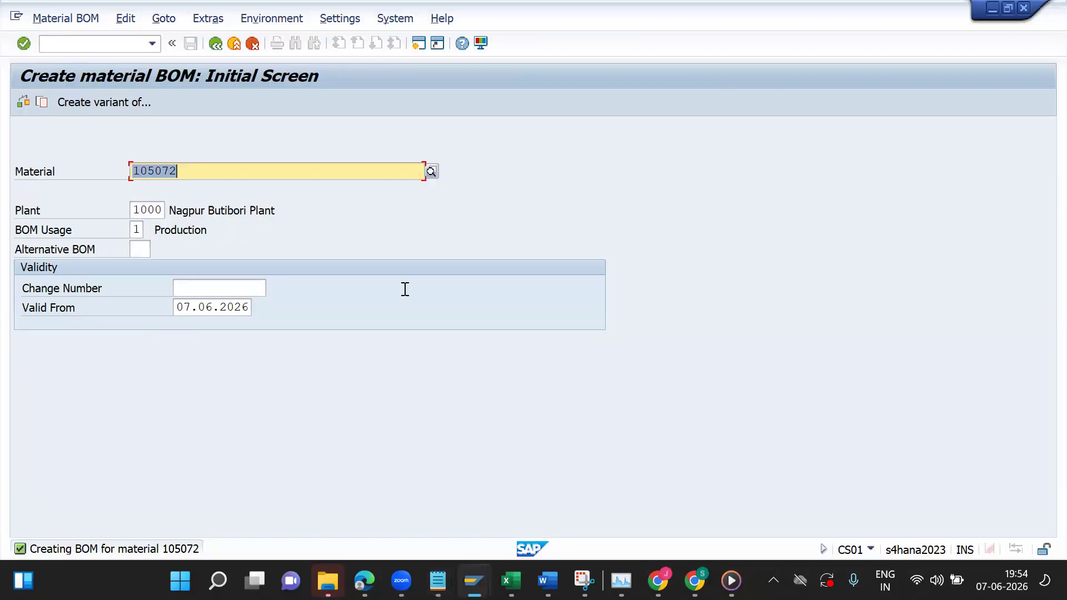
{"action": "key", "text": "Delete"}
{"action": "key", "text": "ctrl+v"}
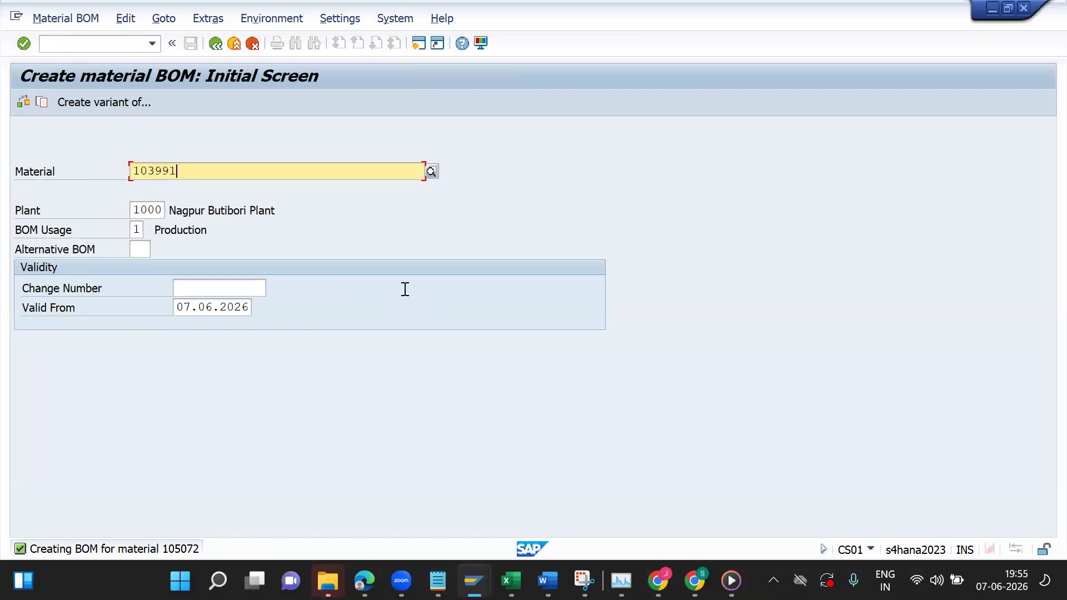
{"action": "key", "text": "Tab"}
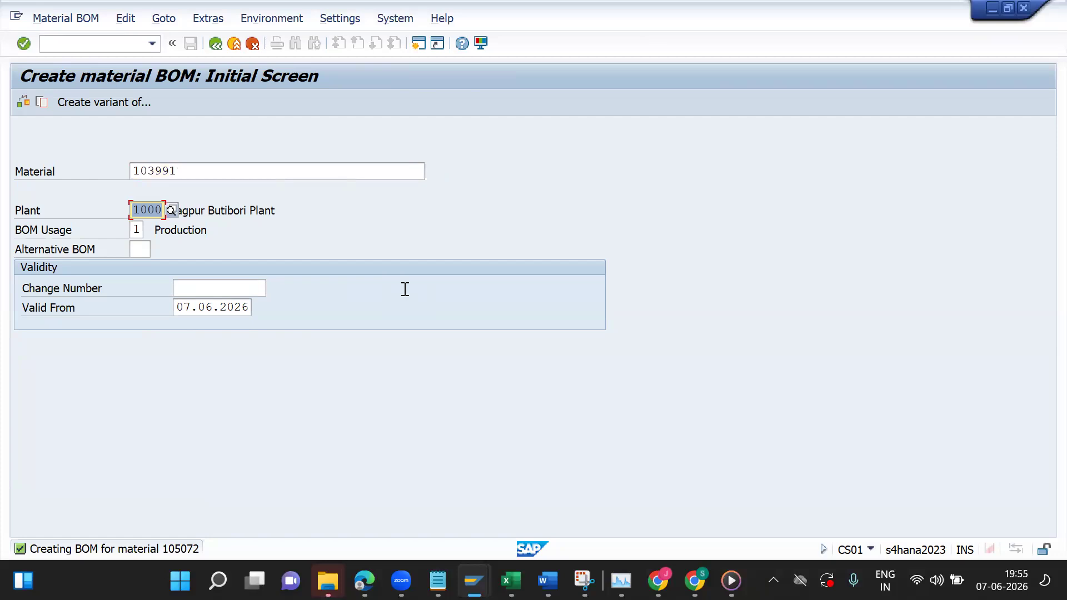
{"action": "key", "text": "Tab"}
{"action": "key", "text": "Return"}
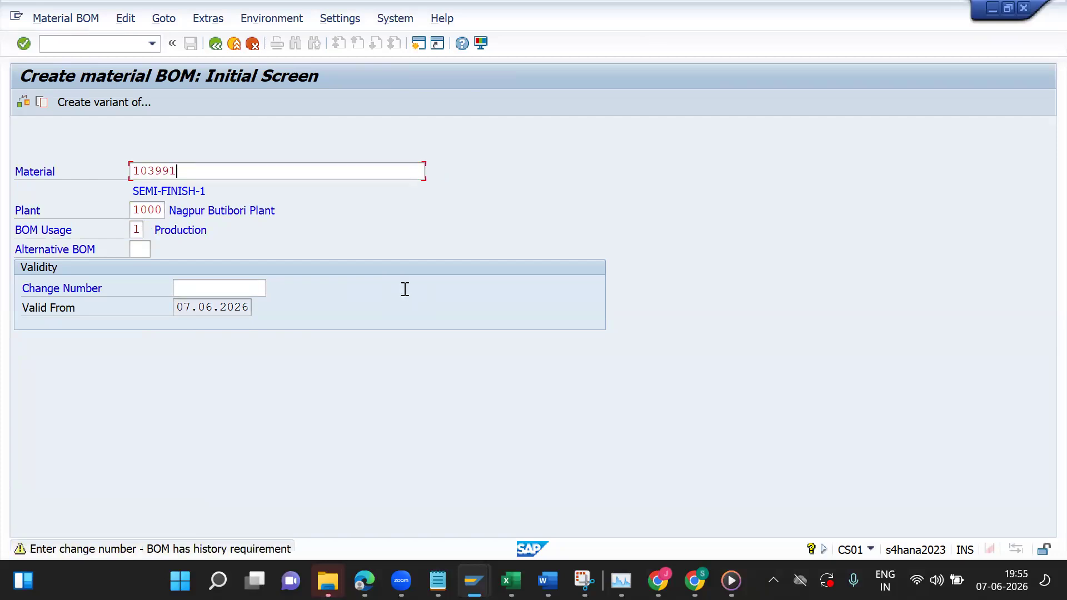
{"action": "key", "text": "Return"}
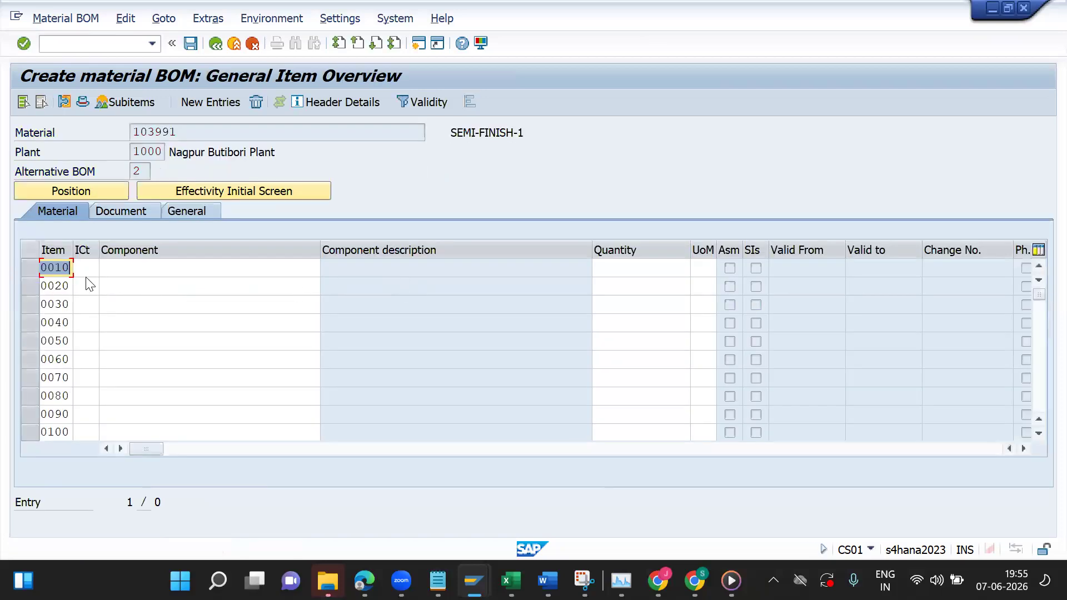
Step: Add BOM item 0010 with category L, raw material 40246 copied from the Notepad notes, and quantity 1
{"action": "left_click", "coordinate": [81, 268]}
{"action": "key", "text": "Down"}
{"action": "key", "text": "Tab"}
{"action": "key", "text": "alt+Tab"}
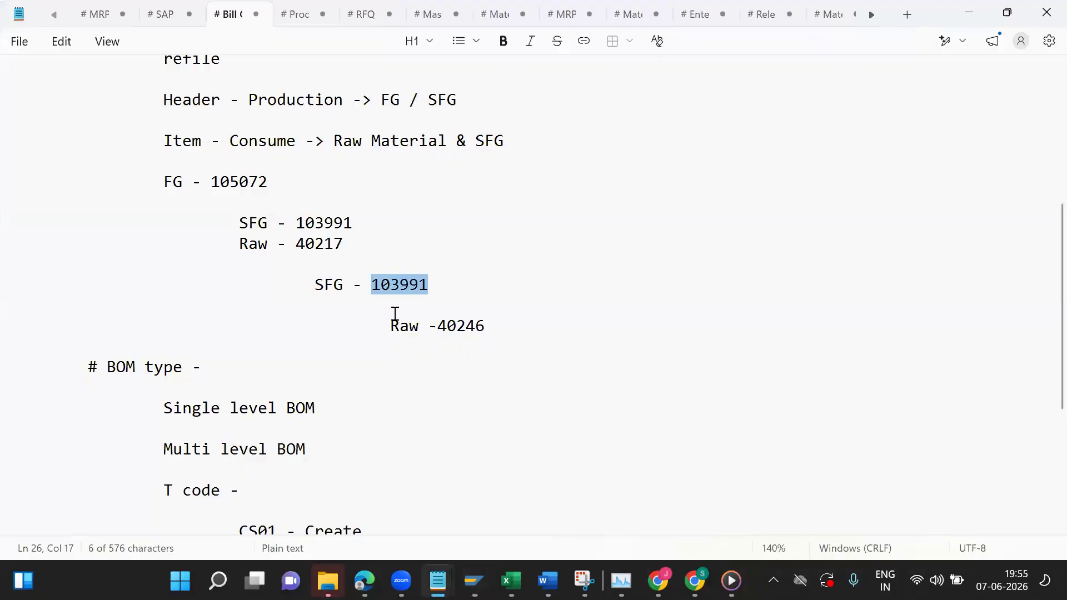
{"action": "double_click", "coordinate": [468, 325]}
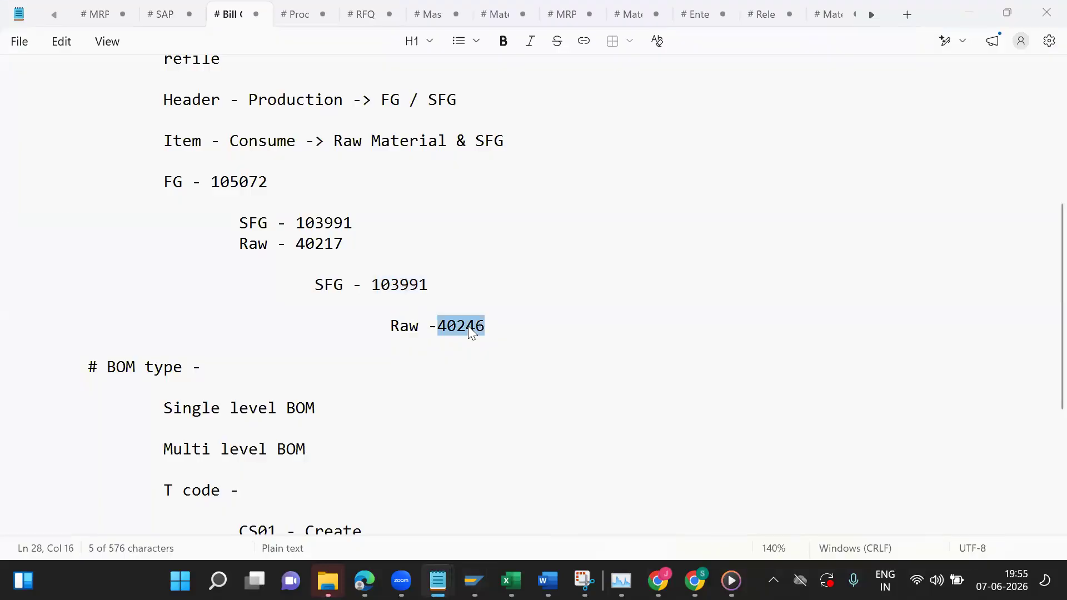
{"action": "key", "text": "ctrl+c"}
{"action": "key", "text": "alt+Tab"}
{"action": "key", "text": "ctrl+v"}
{"action": "key", "text": "Tab"}
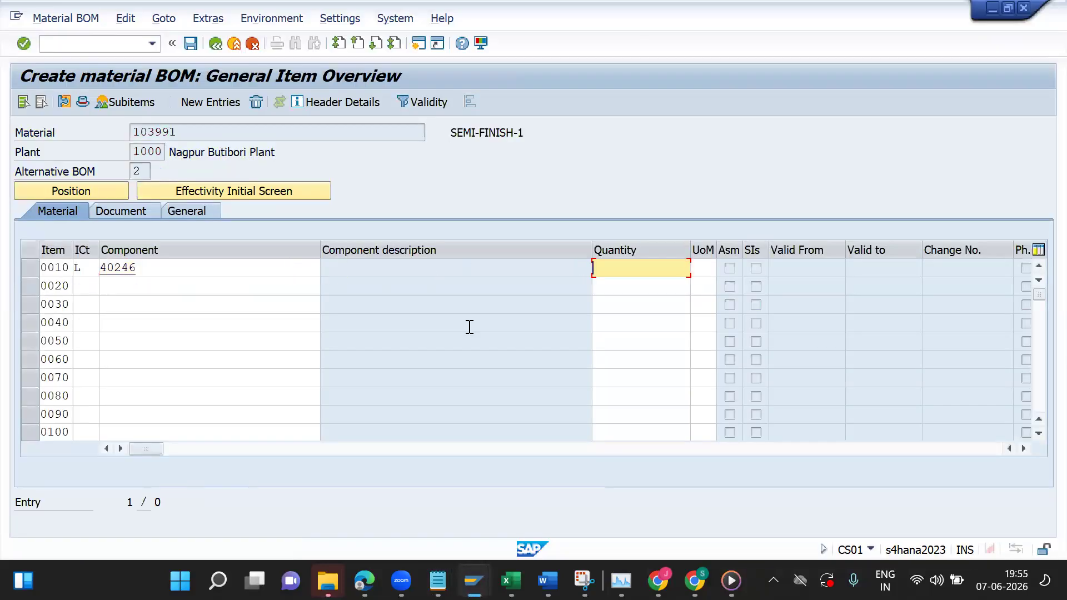
{"action": "type", "text": "1"}
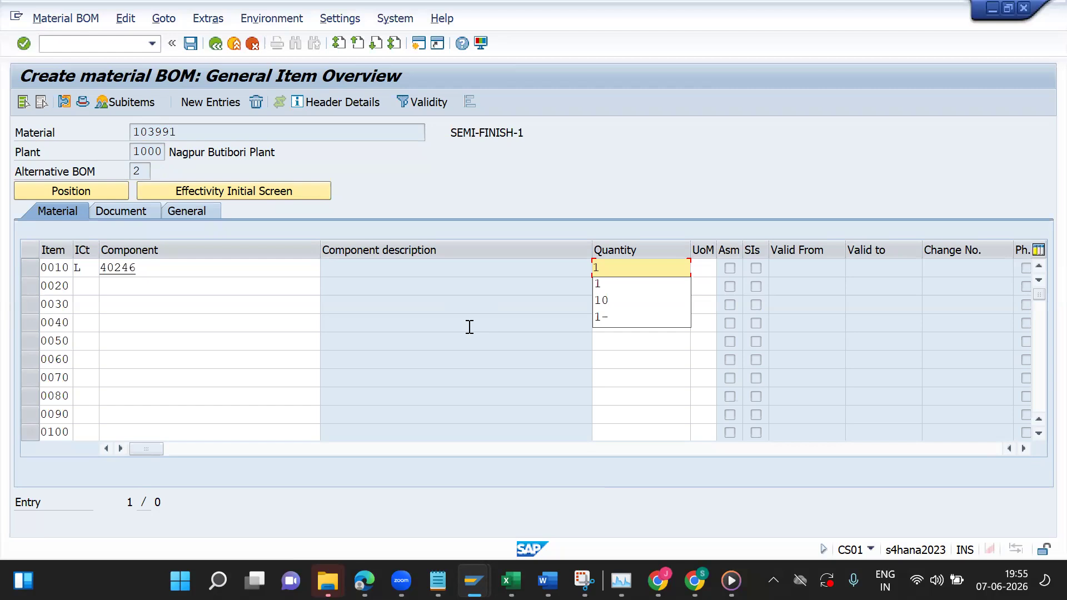
{"action": "key", "text": "Return"}
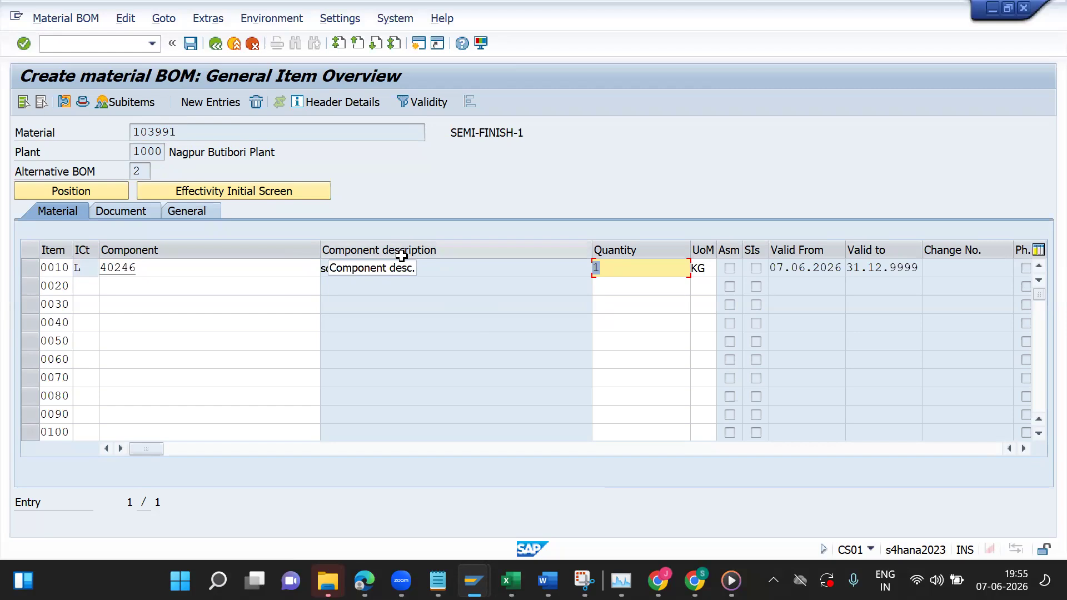
Step: Set the quantity of item 0010 to 5, save the BOM for material 103991 and leave the transaction
{"action": "type", "text": "5"}
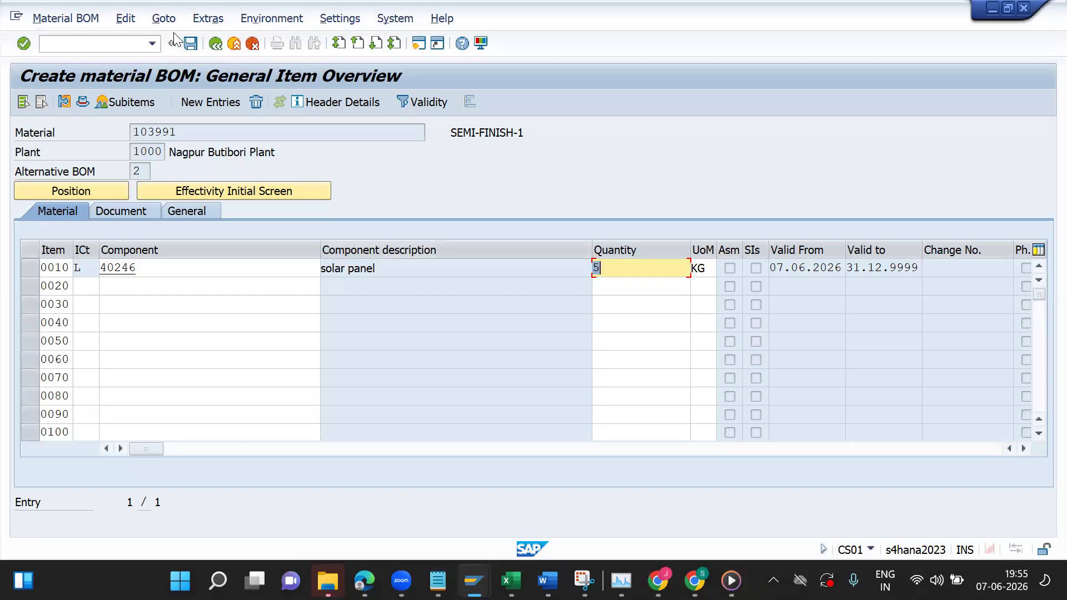
{"action": "left_click", "coordinate": [191, 45]}
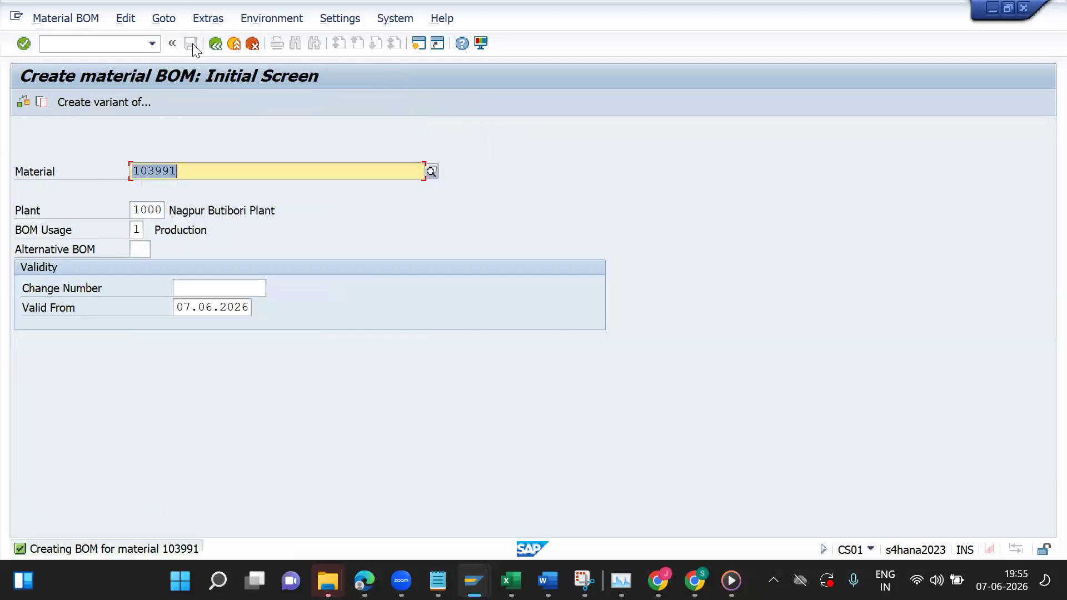
{"action": "left_click", "coordinate": [219, 44]}
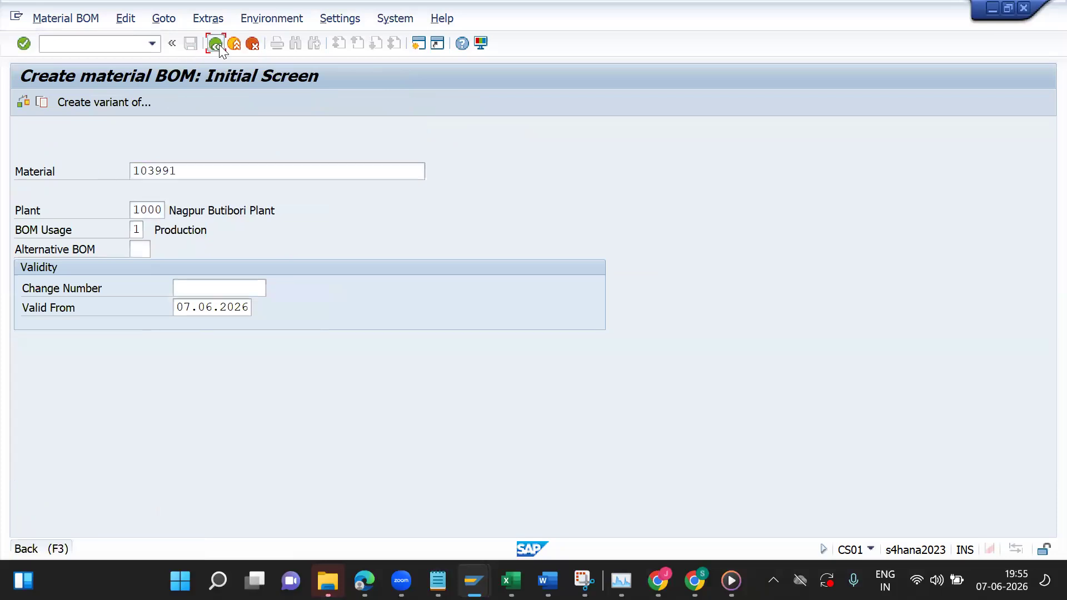
Step: Start transaction CS02 and open the alternatives of the production BOM for material 103991 in plant 1000
{"action": "type", "text": "cs03"}
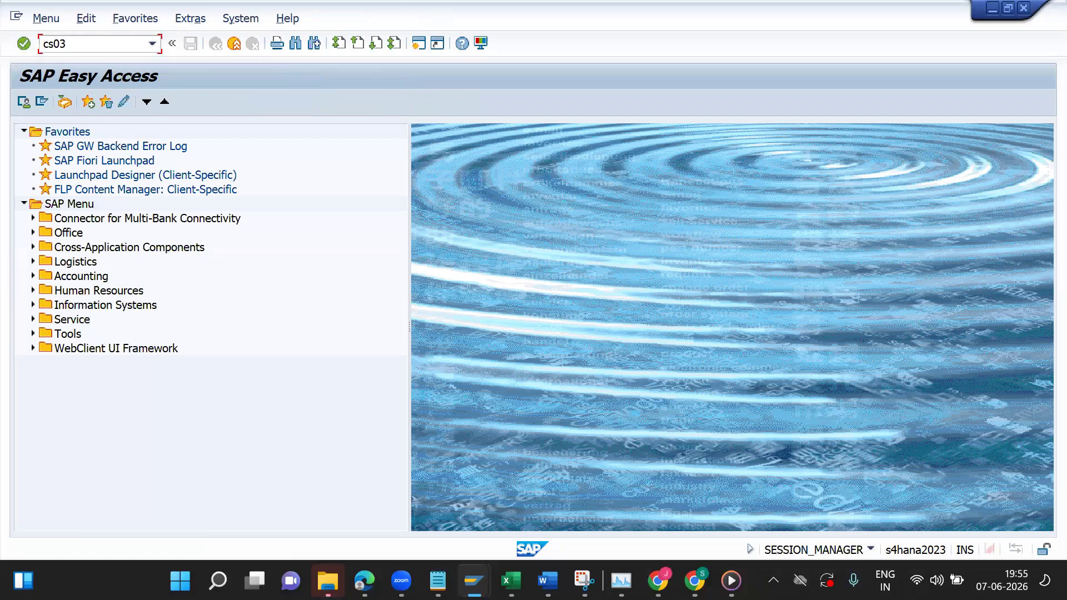
{"action": "key", "text": "BackSpace"}
{"action": "type", "text": "2"}
{"action": "key", "text": "Return"}
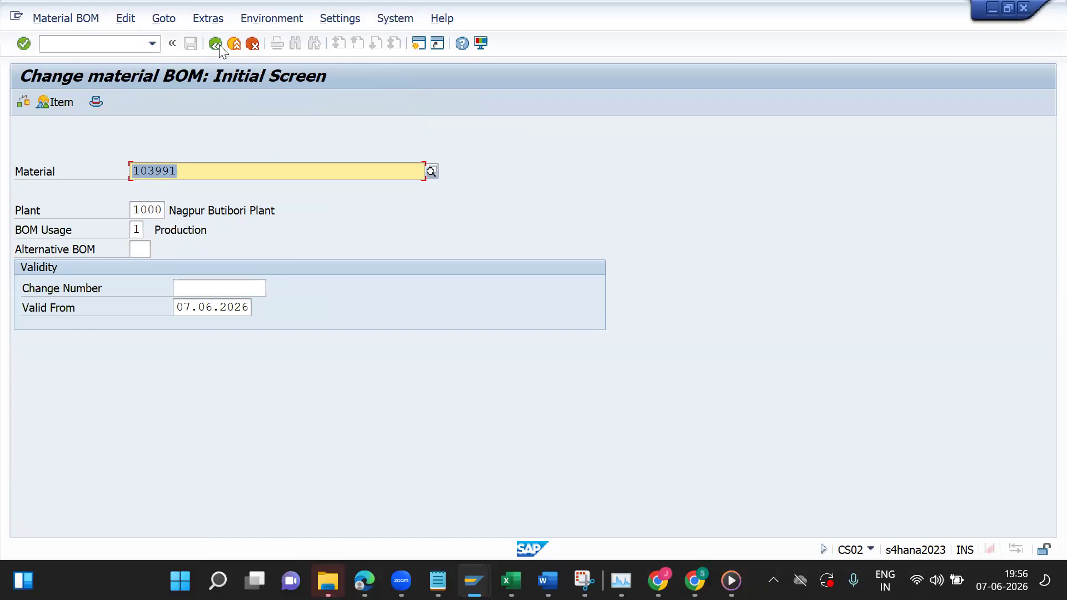
{"action": "key", "text": "Tab"}
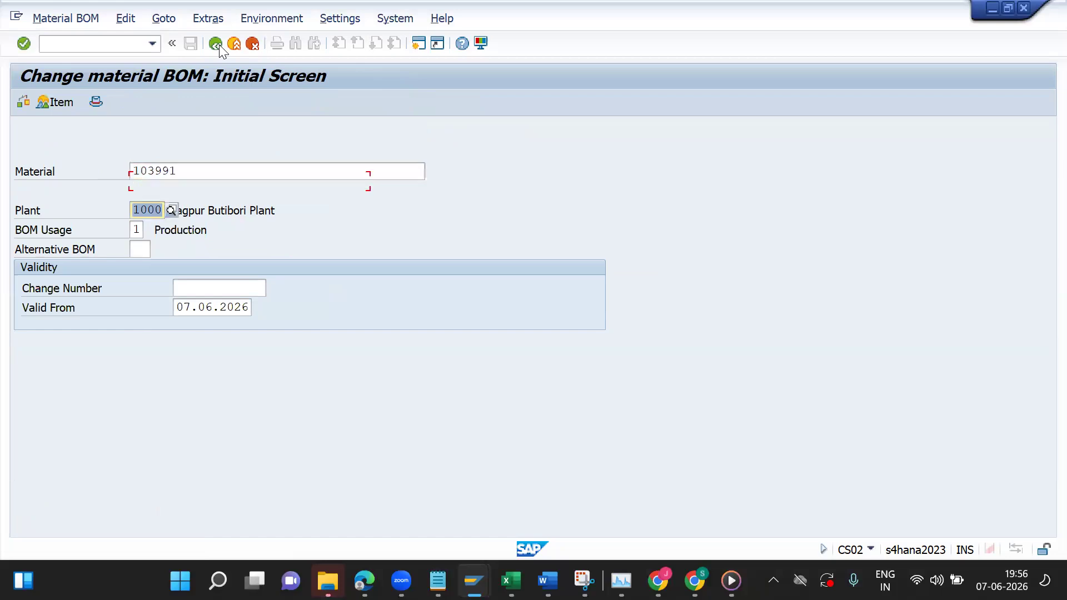
{"action": "key", "text": "Tab"}
{"action": "key", "text": "Tab"}
{"action": "key", "text": "Return"}
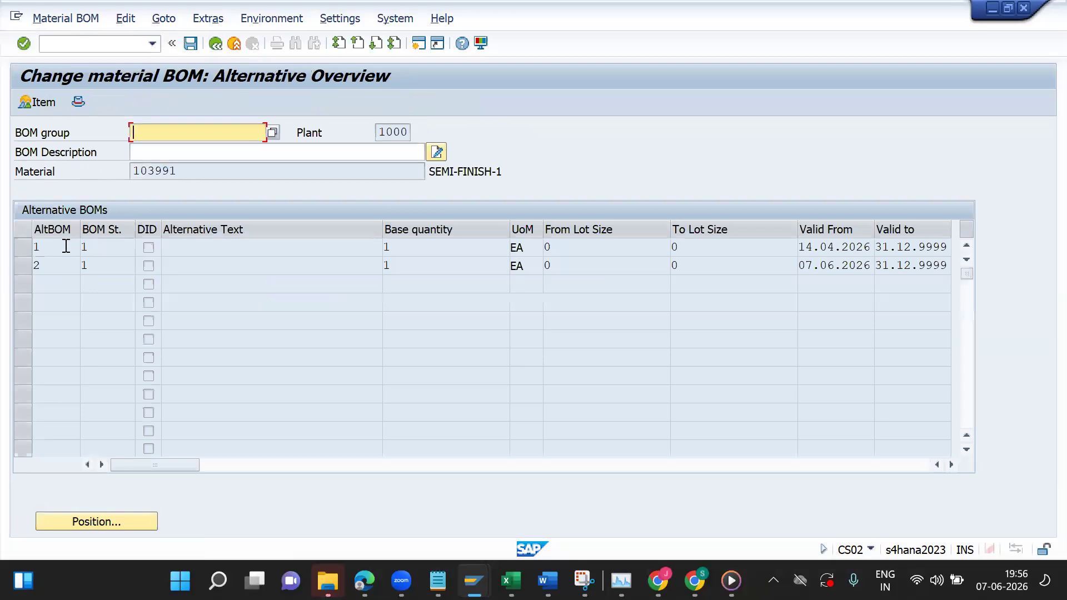
Step: Examine the component items of alternative BOM 1 and go back
{"action": "left_click", "coordinate": [60, 246]}
{"action": "left_click", "coordinate": [61, 268]}
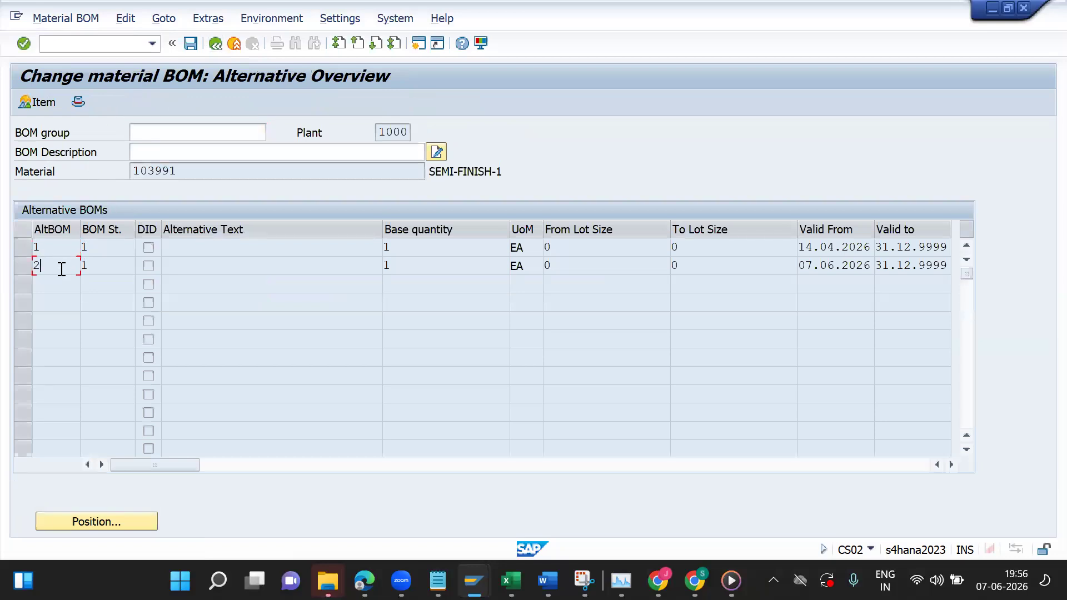
{"action": "left_click", "coordinate": [23, 247]}
{"action": "double_click", "coordinate": [58, 248]}
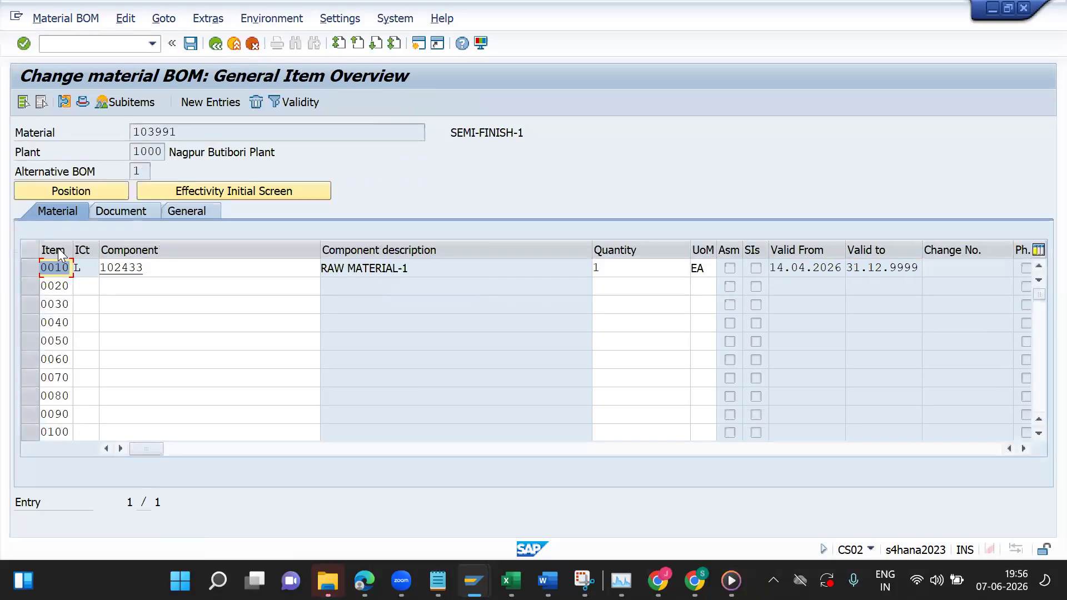
{"action": "left_click", "coordinate": [216, 43]}
Step: Reopen the alternatives of material 103991 and open the header overview of alternative BOM 1
{"action": "key", "text": "Return"}
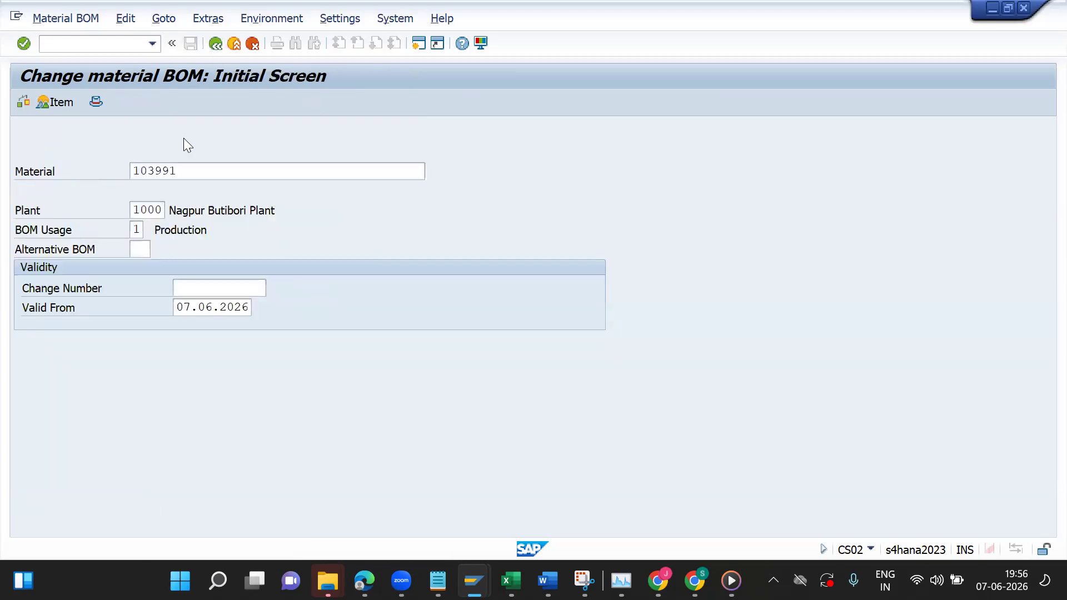
{"action": "left_click", "coordinate": [17, 246]}
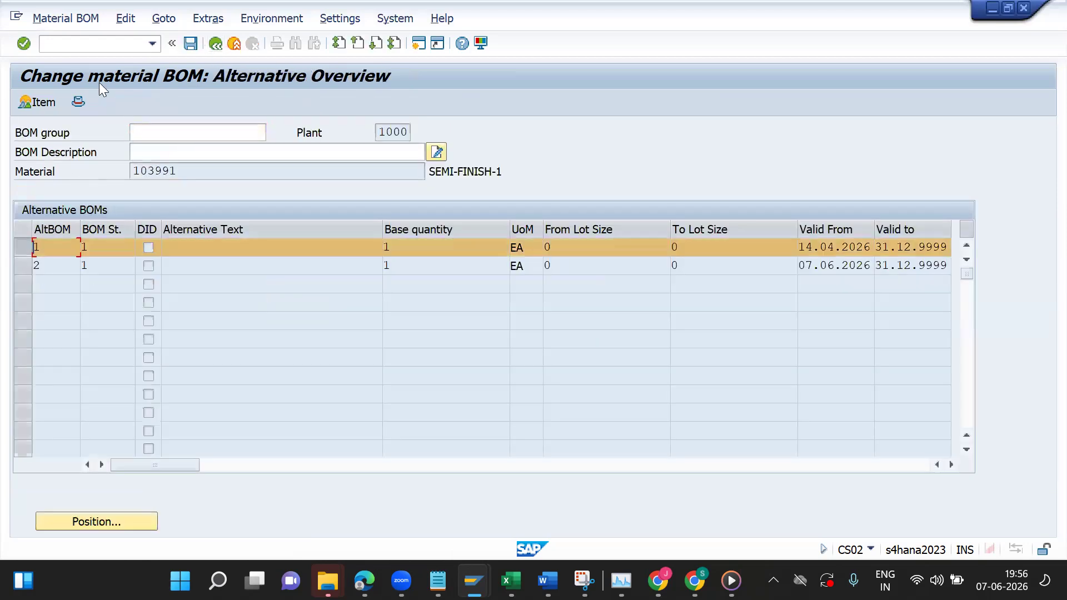
{"action": "left_click", "coordinate": [78, 20]}
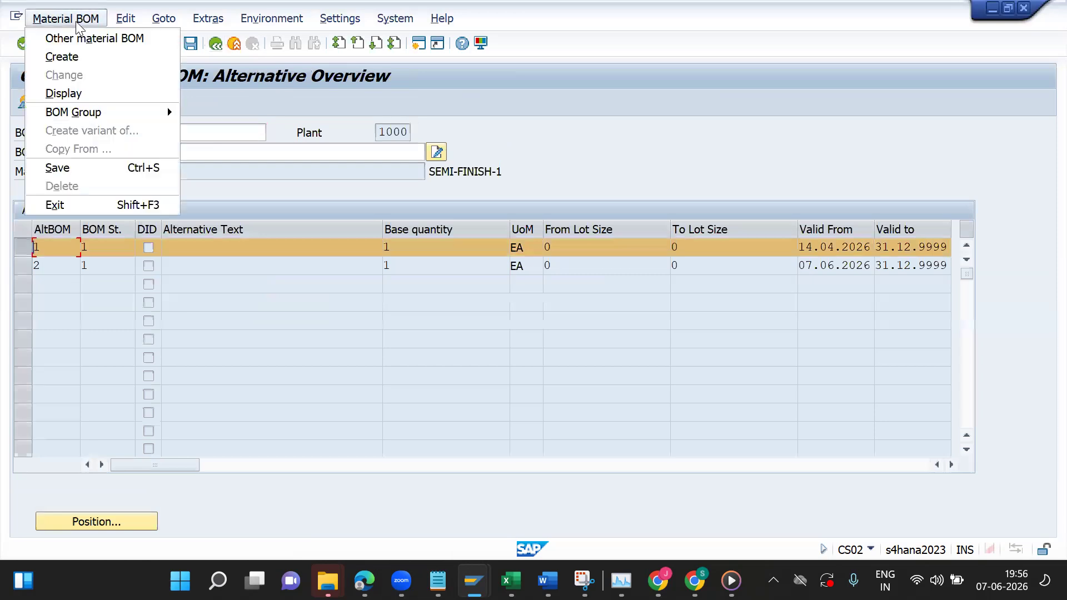
{"action": "left_click", "coordinate": [124, 21]}
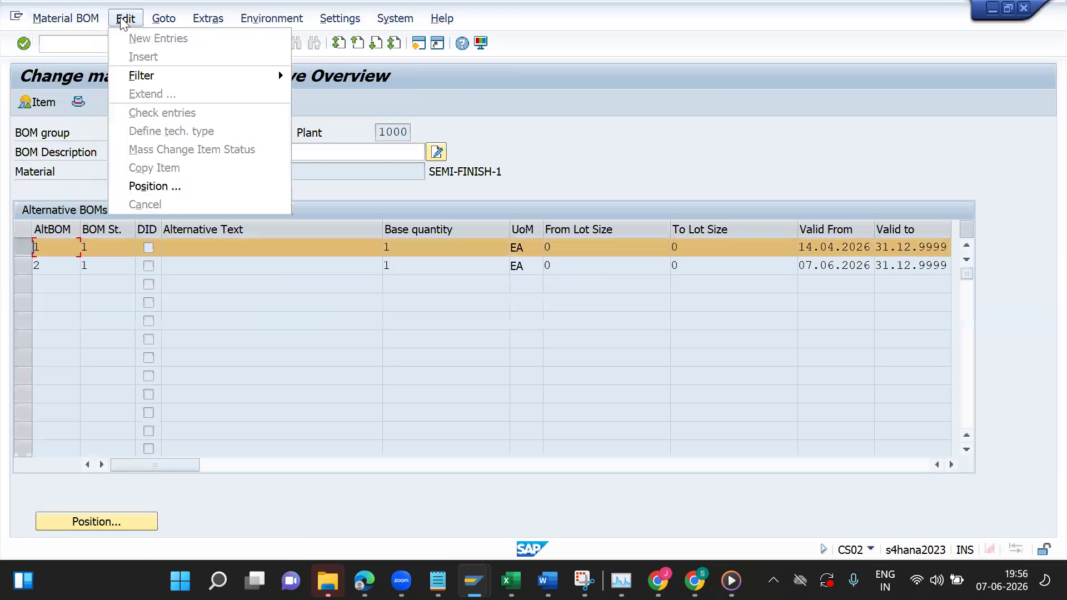
{"action": "left_click", "coordinate": [52, 239]}
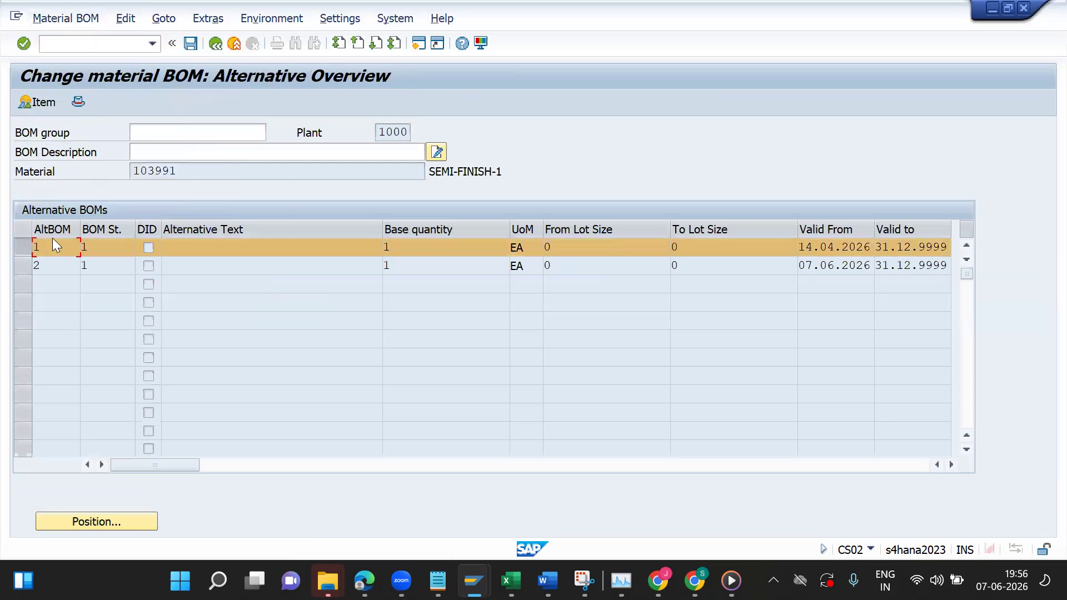
{"action": "left_click", "coordinate": [82, 102]}
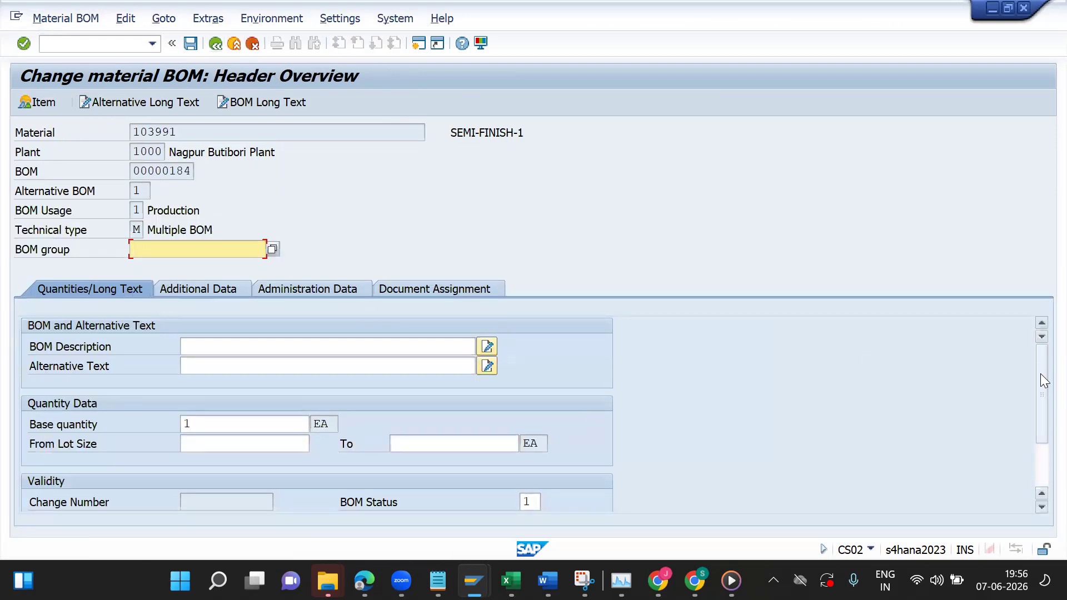
Step: Set the BOM status of alternative 1 to 02 (Inactive), mark it with the deletion flag and save
{"action": "scroll", "coordinate": [611, 414], "scroll_direction": "down", "scroll_amount": 2}
{"action": "left_click", "coordinate": [535, 425]}
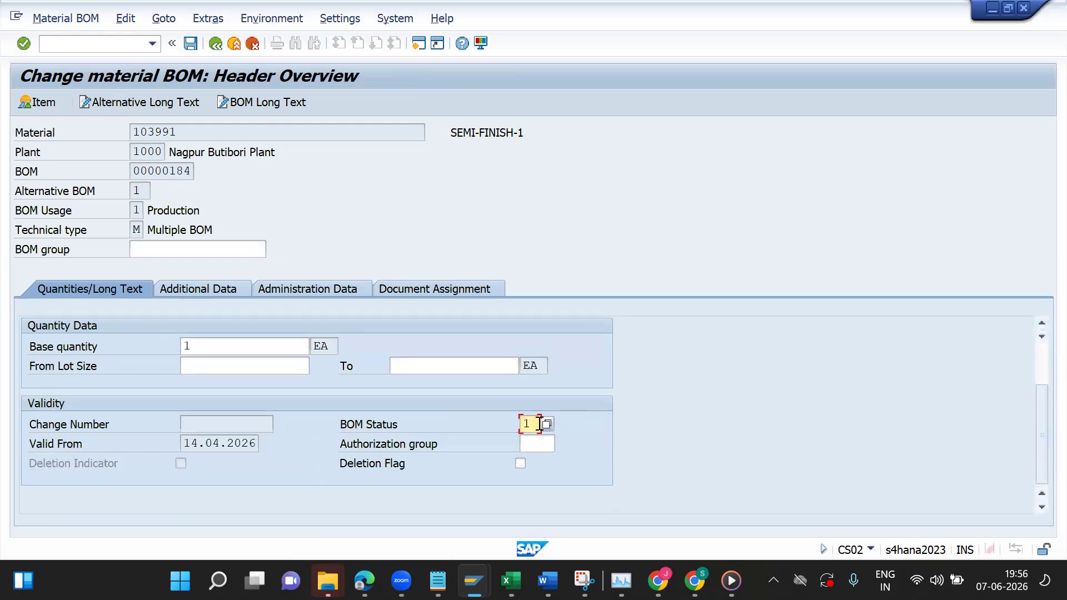
{"action": "left_click", "coordinate": [547, 424]}
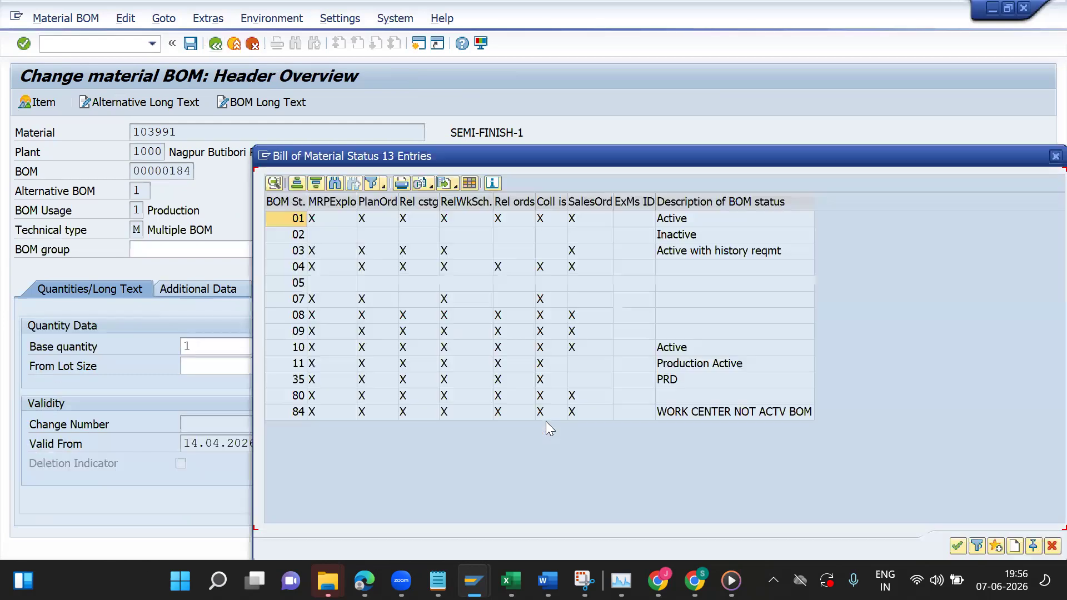
{"action": "left_click", "coordinate": [295, 237]}
{"action": "double_click", "coordinate": [296, 236]}
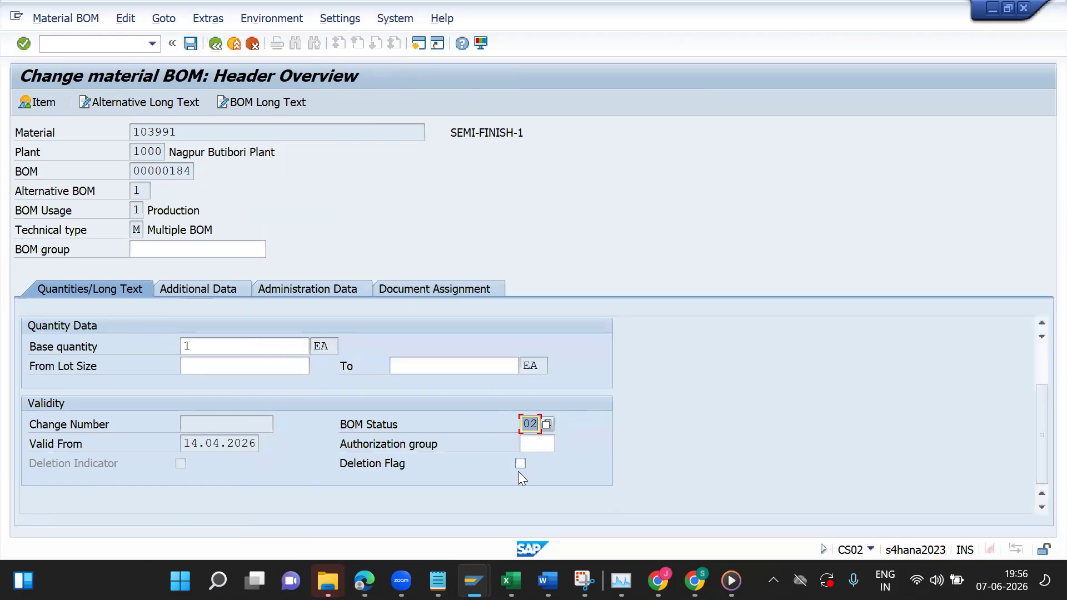
{"action": "left_click", "coordinate": [521, 464]}
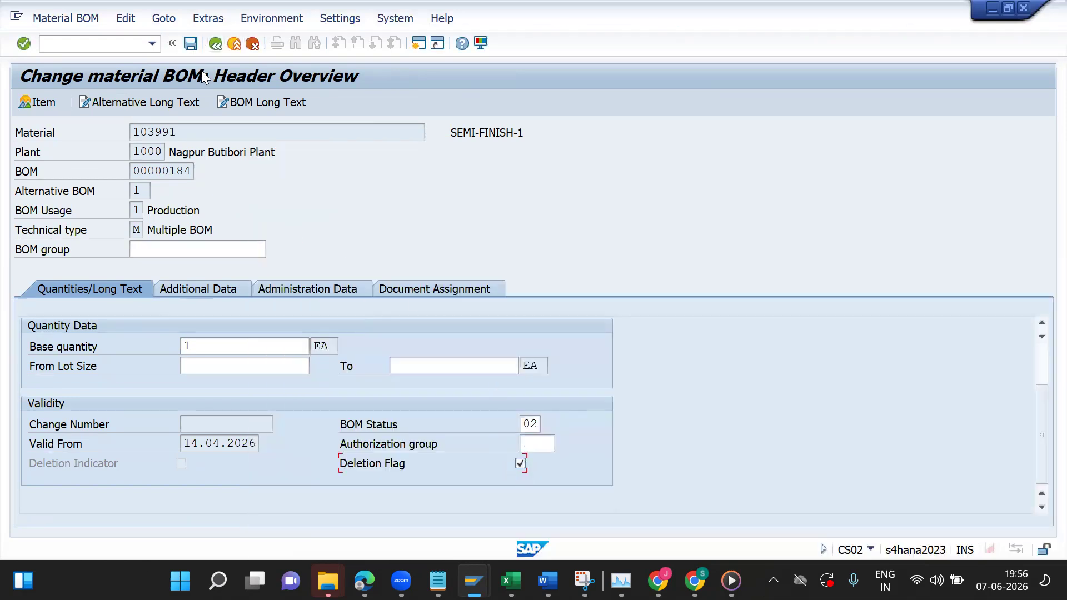
{"action": "left_click", "coordinate": [191, 45]}
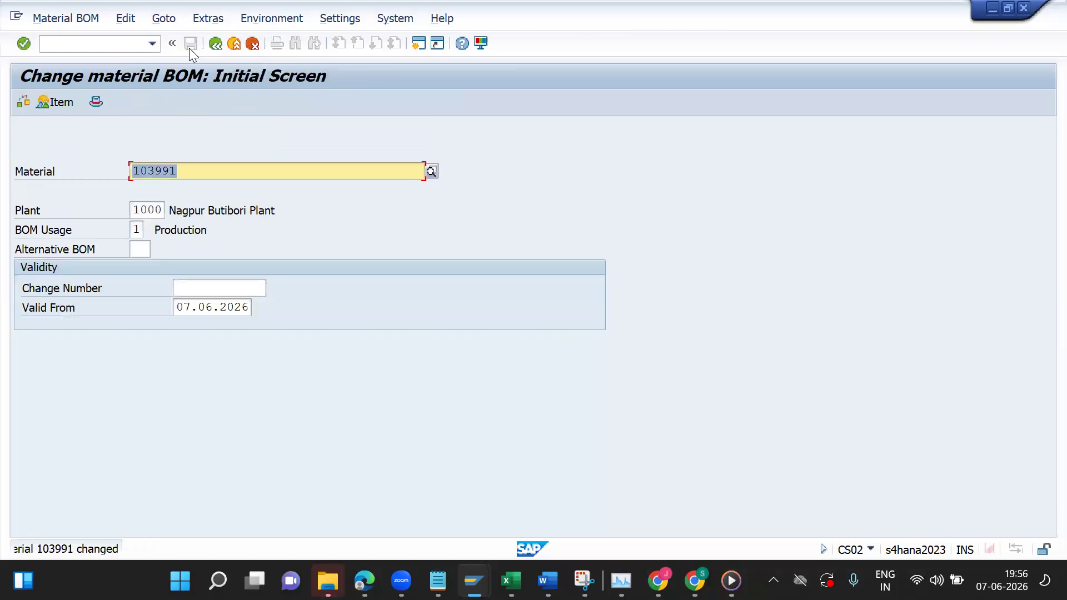
Step: Open alternative BOM 2 of material 103991, set the quantity of item 0010 to 4 and save
{"action": "key", "text": "Return"}
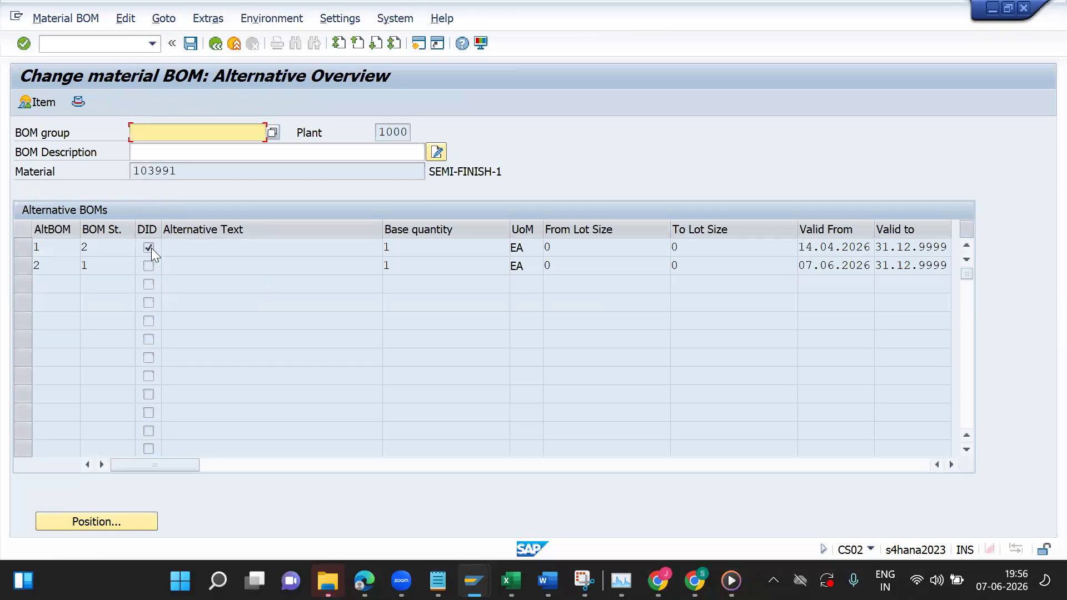
{"action": "left_click", "coordinate": [58, 265]}
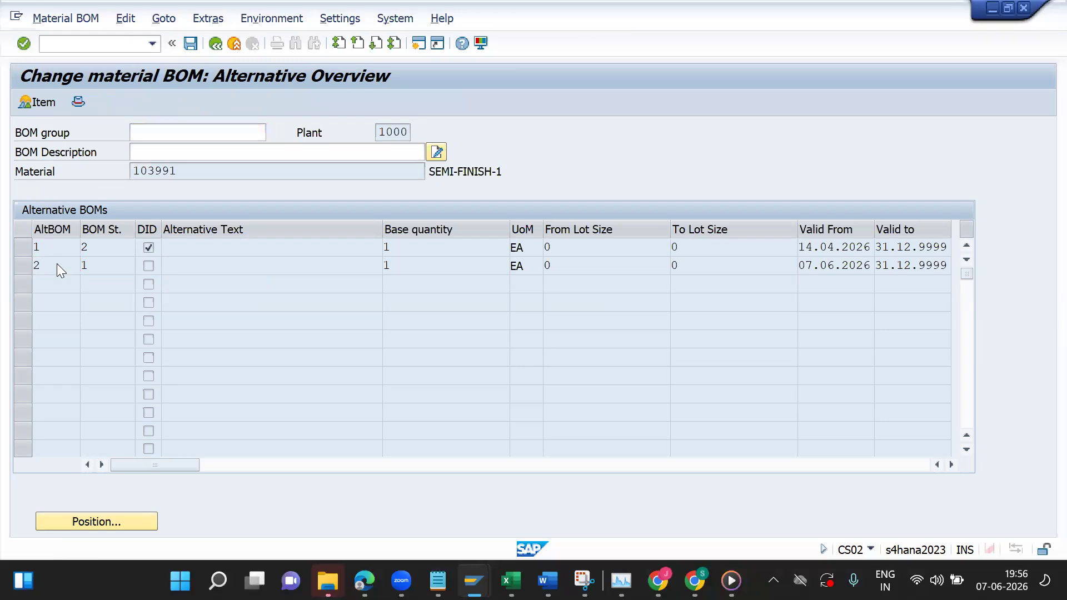
{"action": "double_click", "coordinate": [57, 265]}
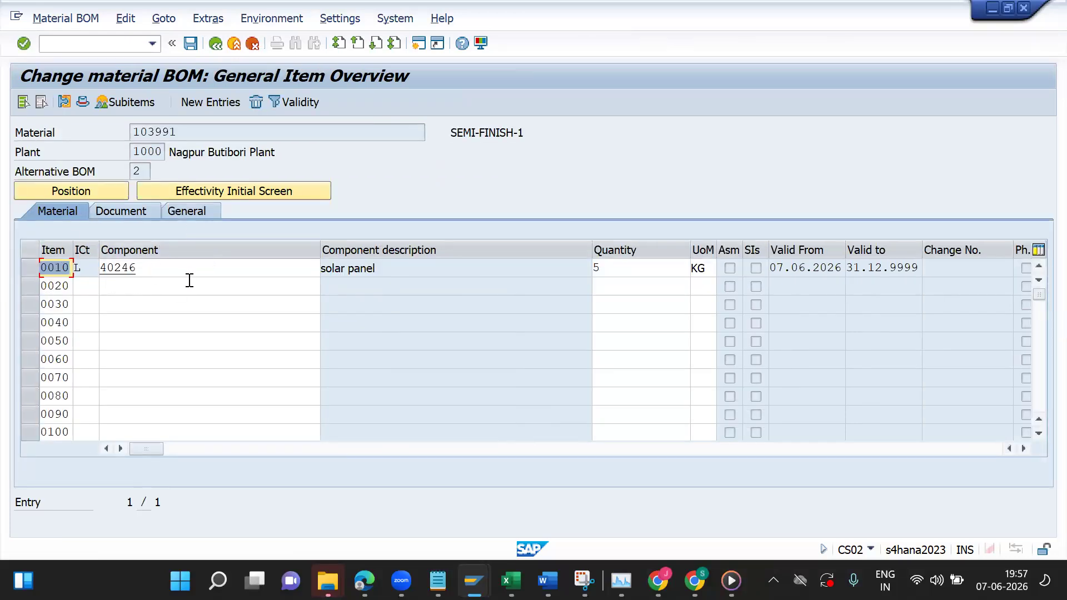
{"action": "double_click", "coordinate": [642, 269]}
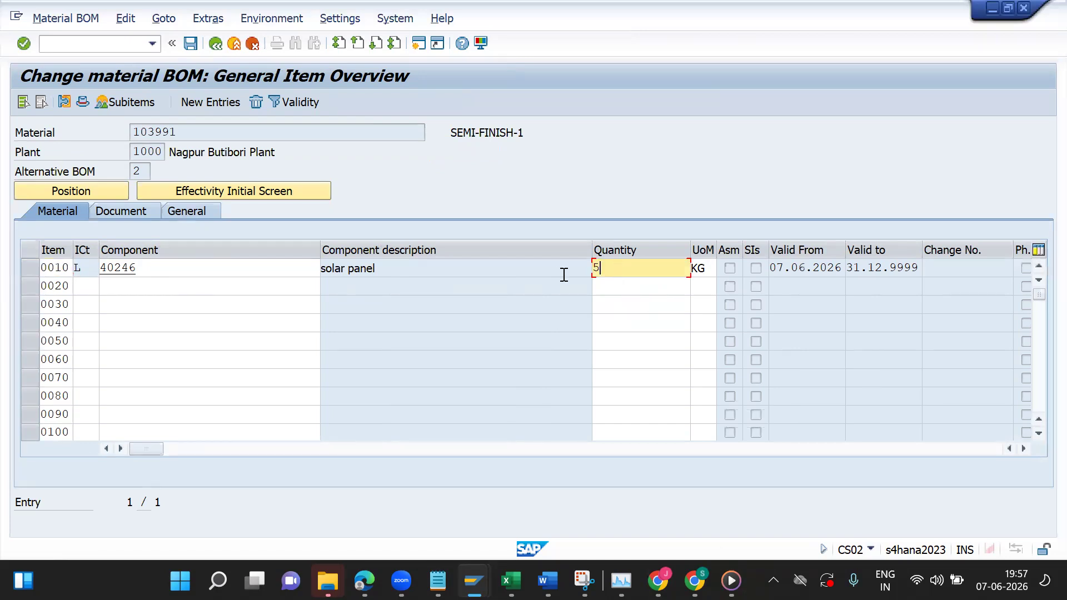
{"action": "type", "text": "4"}
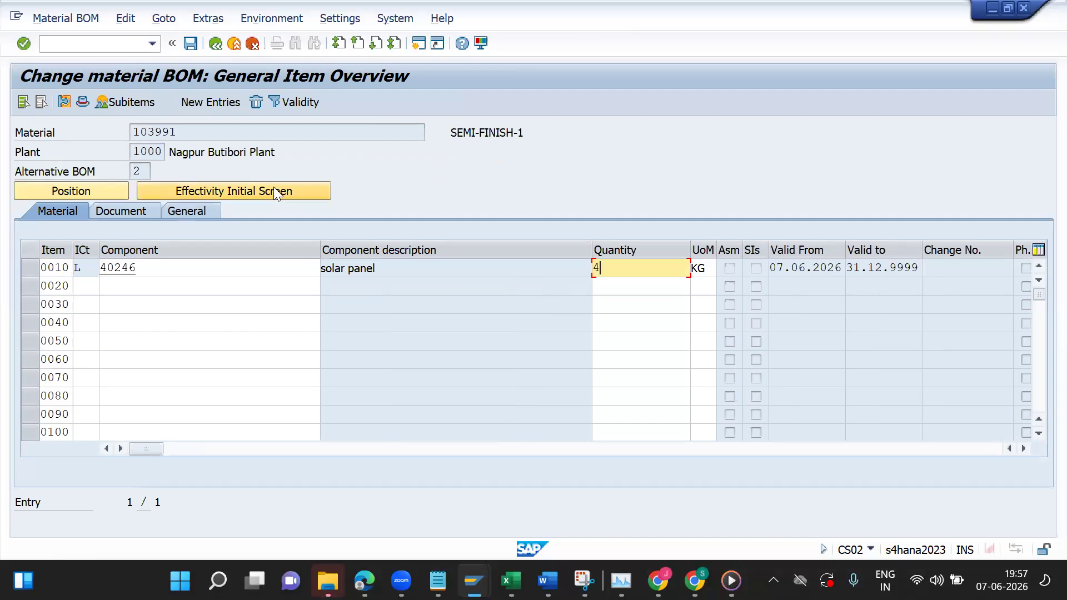
{"action": "left_click", "coordinate": [190, 44]}
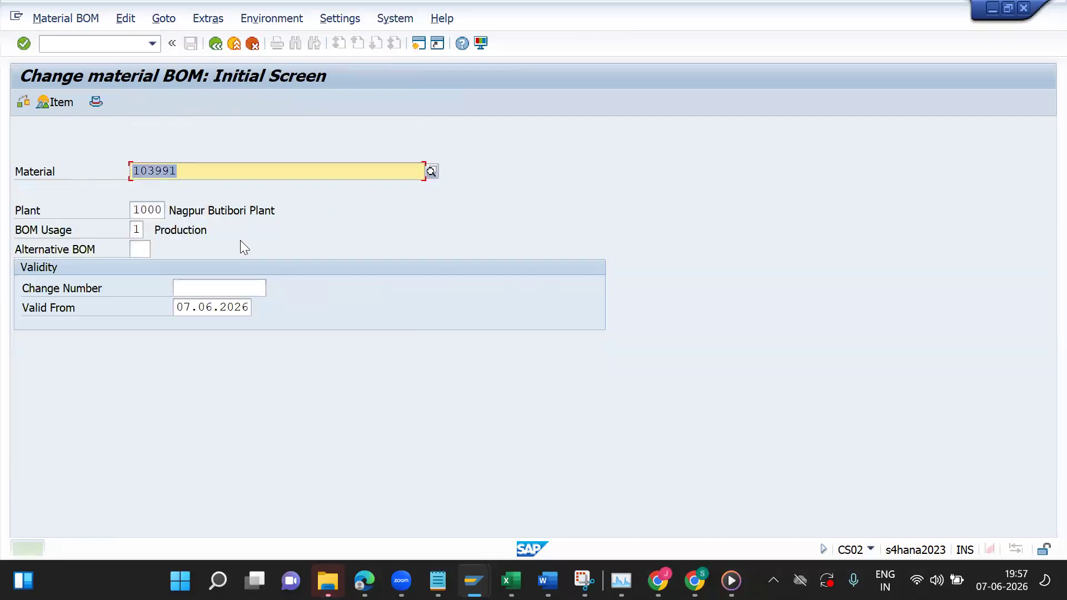
Step: Reopen alternative BOM 2 of material 103991, add item 0020 with category L, component 40217 and quantity 1, and save
{"action": "key", "text": "Return"}
{"action": "left_click", "coordinate": [55, 266]}
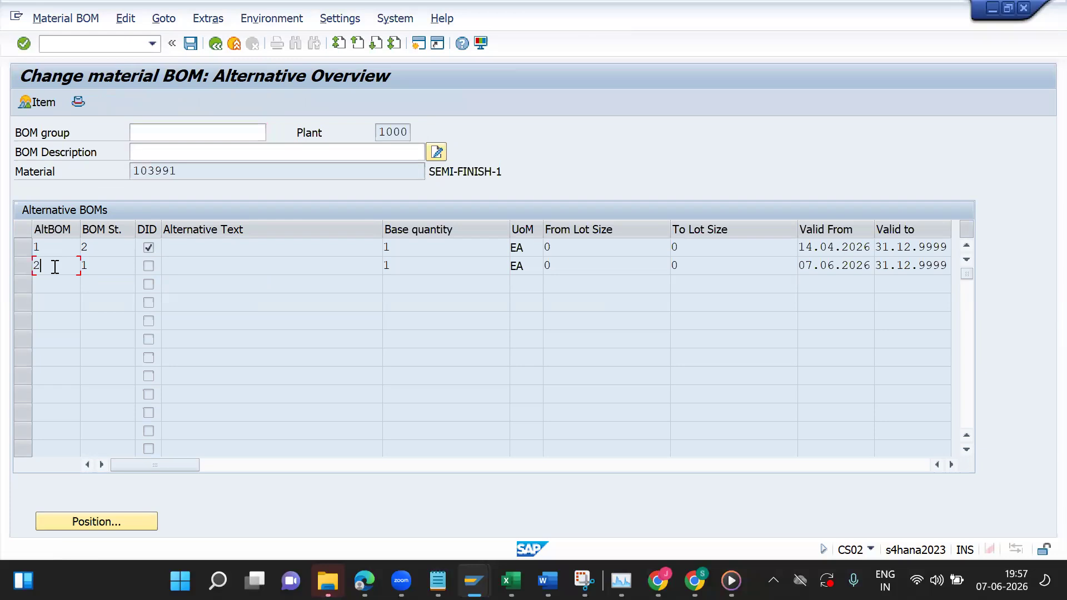
{"action": "double_click", "coordinate": [55, 267]}
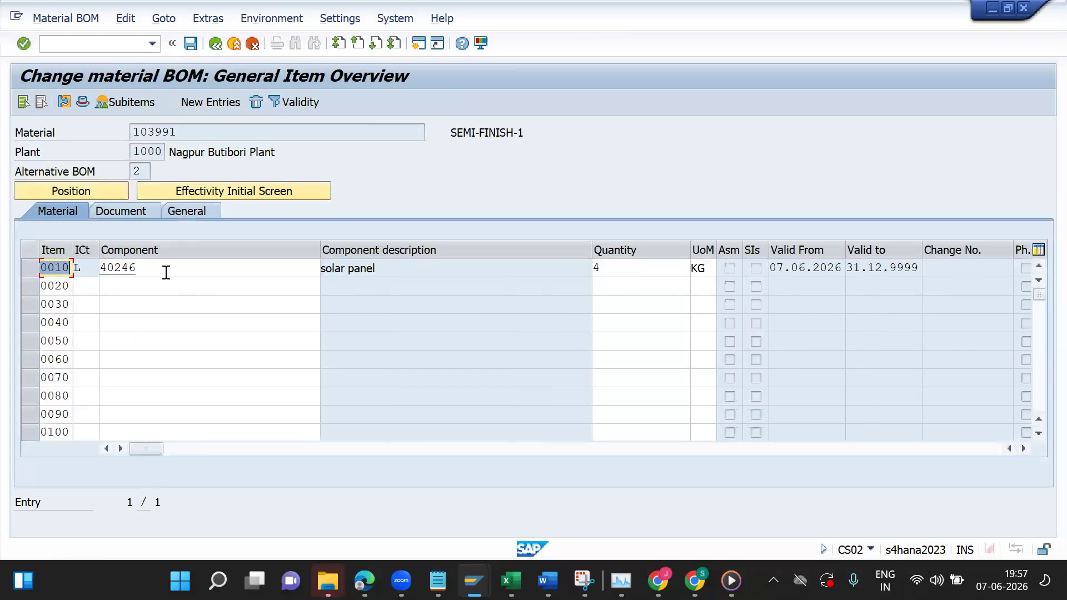
{"action": "left_click", "coordinate": [87, 286]}
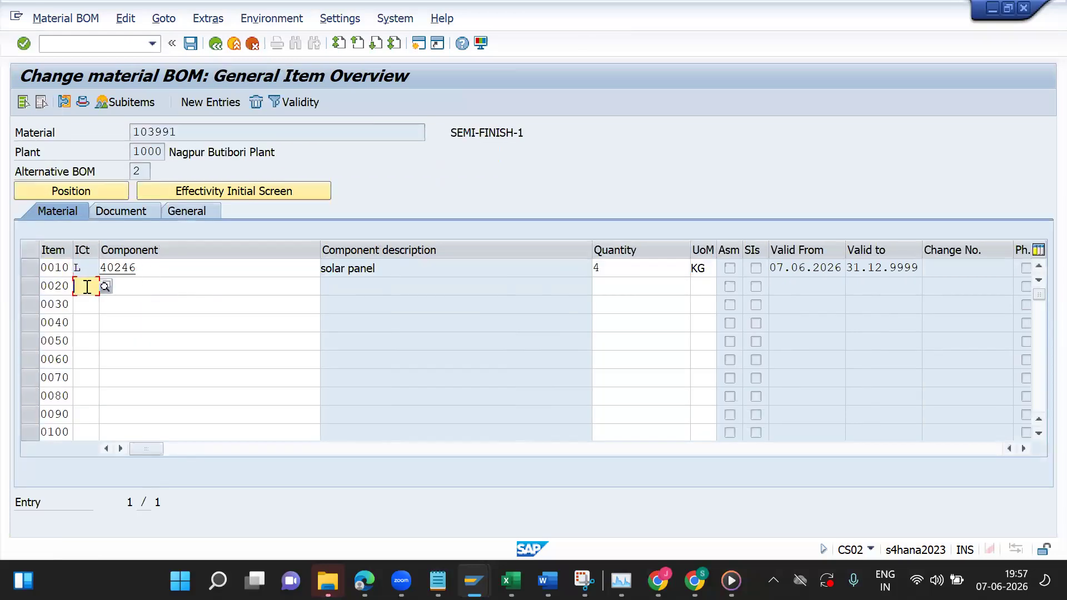
{"action": "type", "text": "L"}
{"action": "key", "text": "Tab"}
{"action": "key", "text": "Down"}
{"action": "key", "text": "Down"}
{"action": "key", "text": "Down"}
{"action": "key", "text": "Down"}
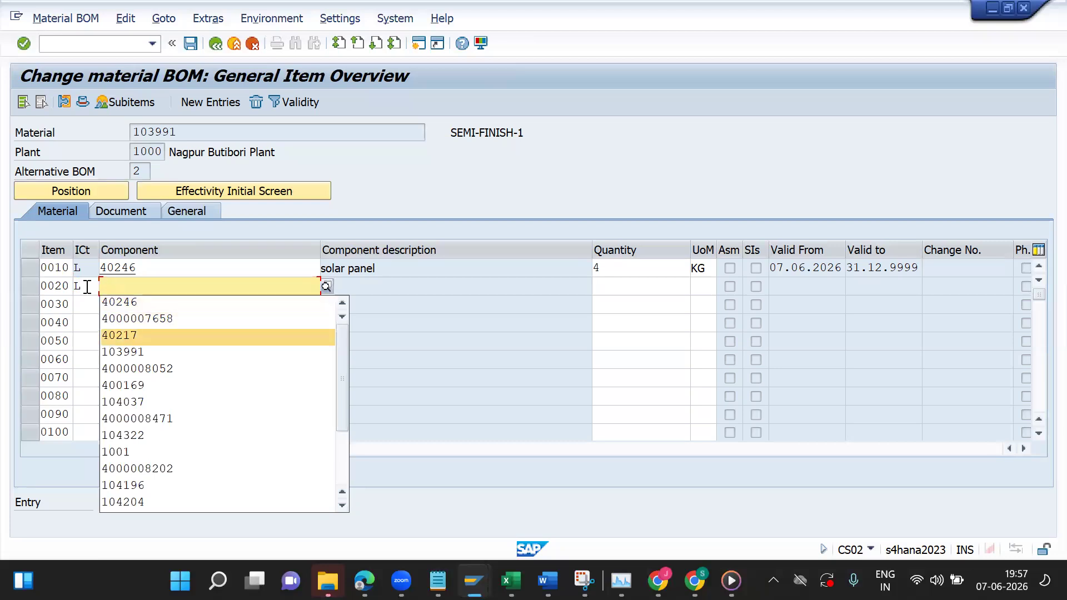
{"action": "key", "text": "Return"}
{"action": "key", "text": "Tab"}
{"action": "type", "text": "1"}
{"action": "key", "text": "Return"}
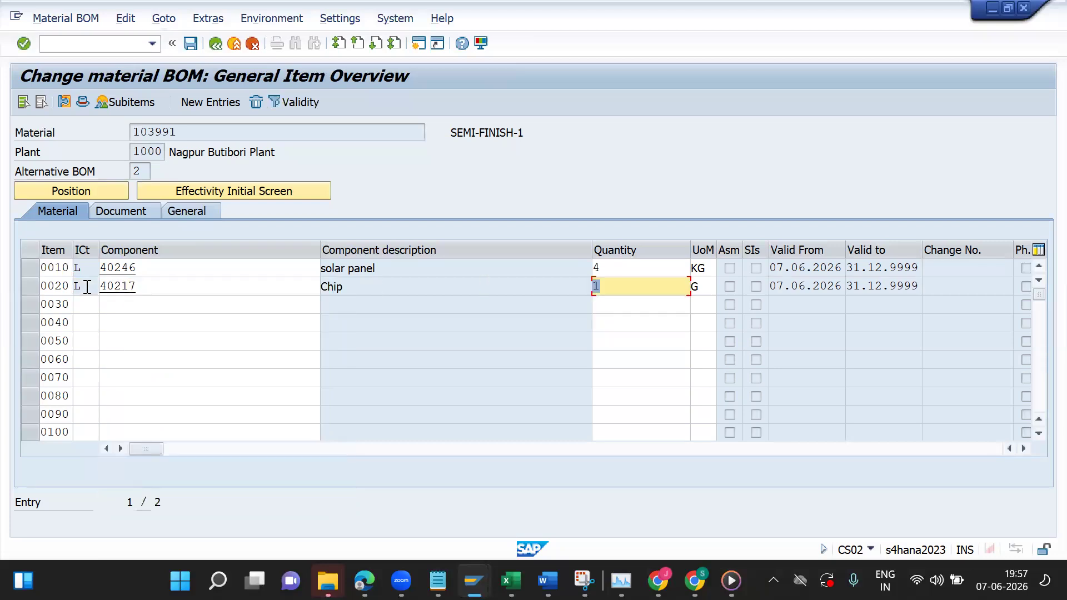
{"action": "key", "text": "ctrl+s"}
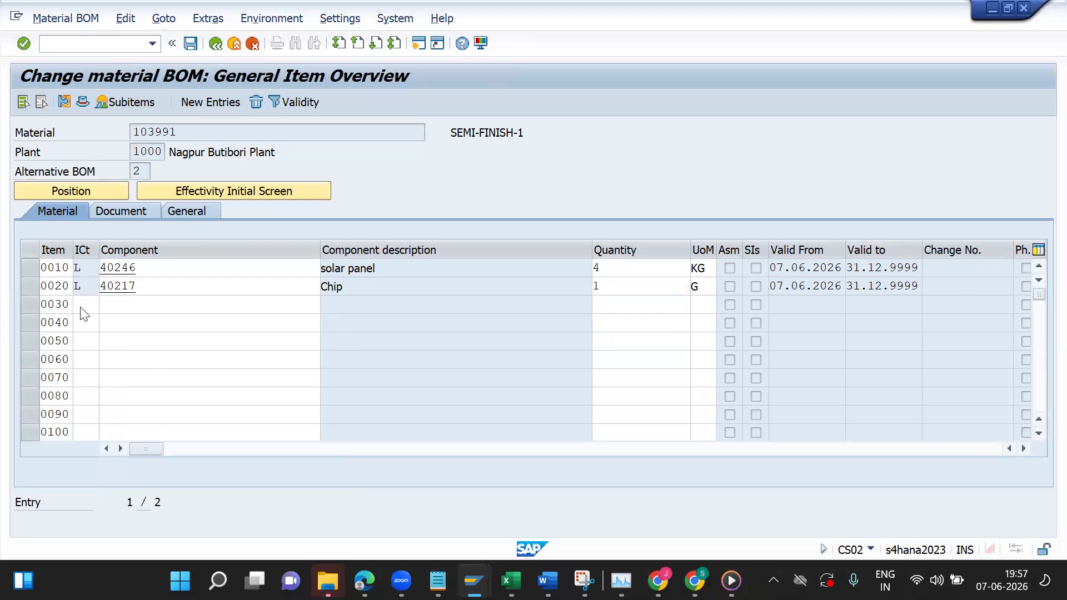
Step: Reopen alternative BOM 2 of material 103991, delete item 0020 (component 40217) and save the BOM
{"action": "key", "text": "Return"}
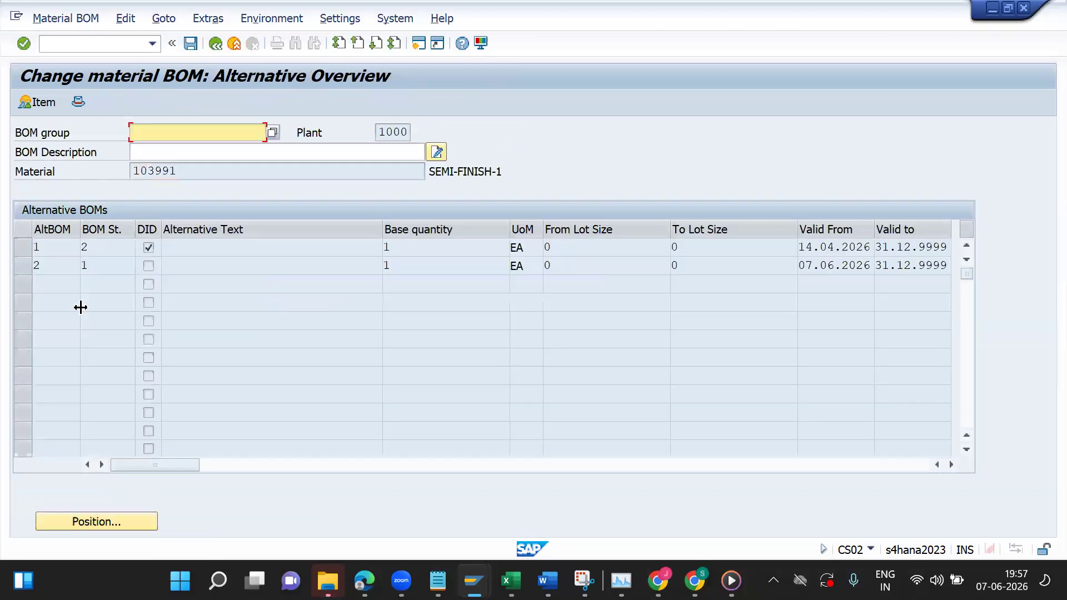
{"action": "double_click", "coordinate": [44, 264]}
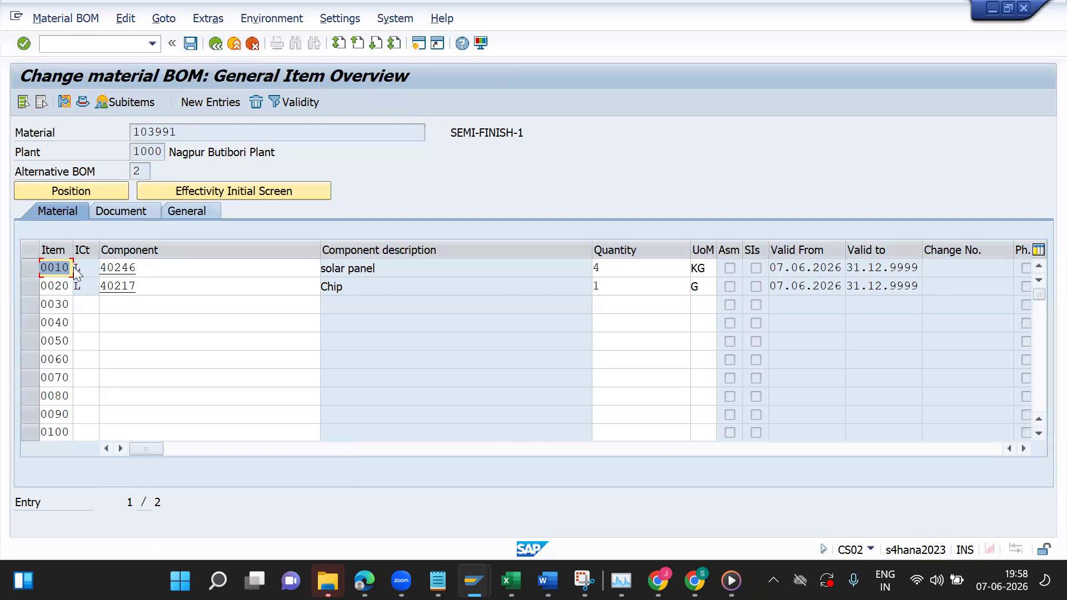
{"action": "left_click", "coordinate": [30, 287]}
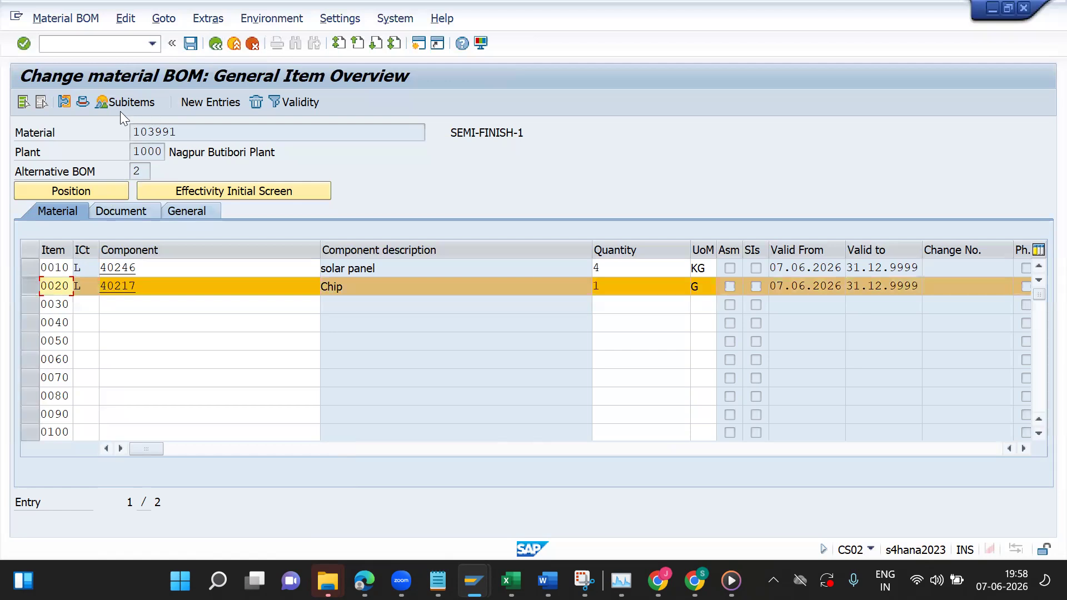
{"action": "left_click", "coordinate": [255, 102]}
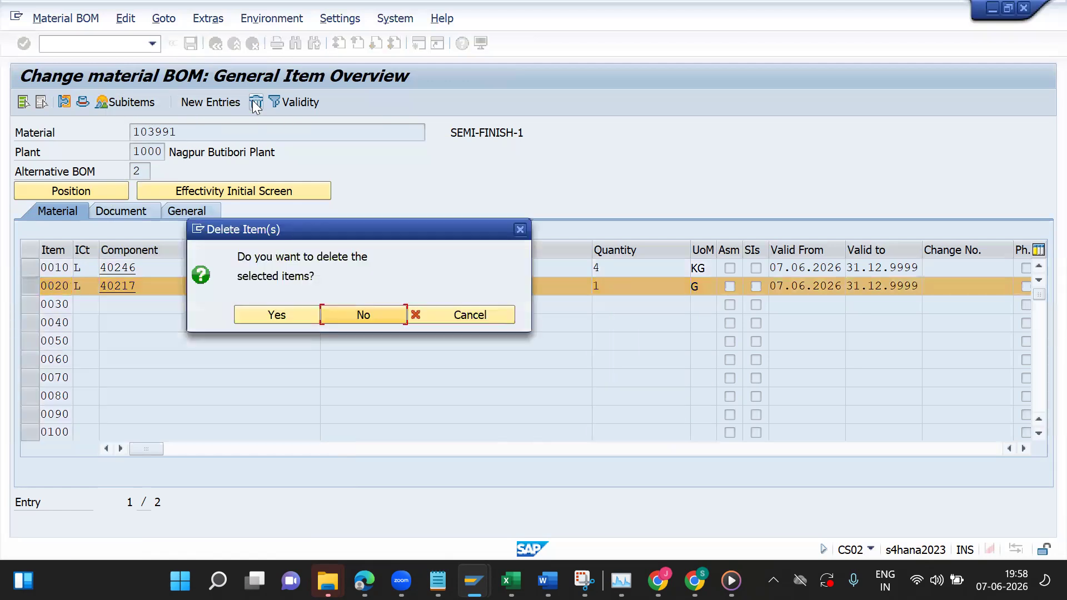
{"action": "left_click", "coordinate": [270, 313]}
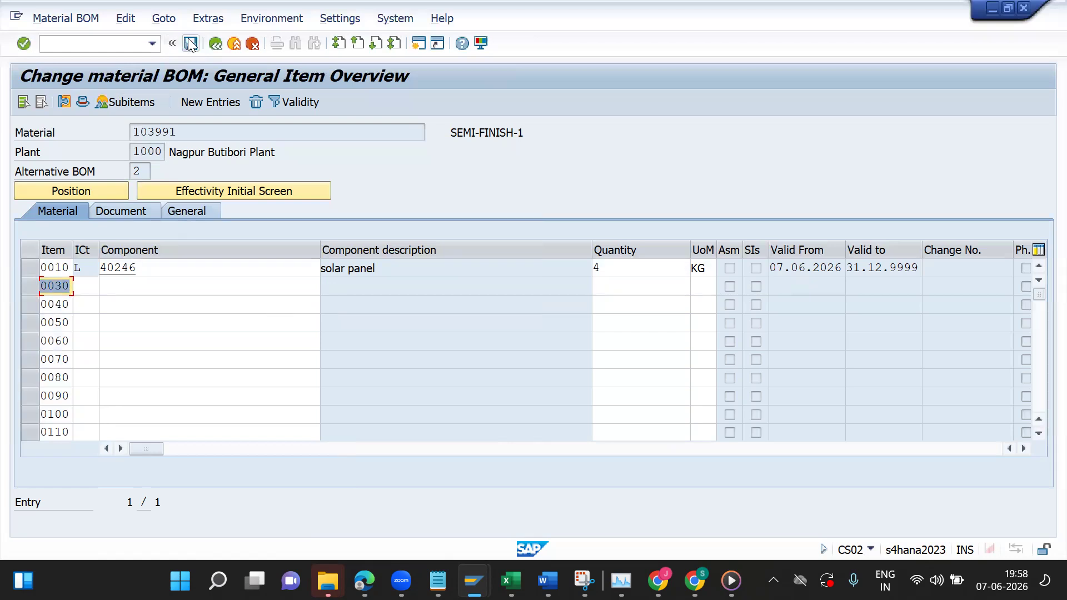
{"action": "left_click", "coordinate": [190, 43]}
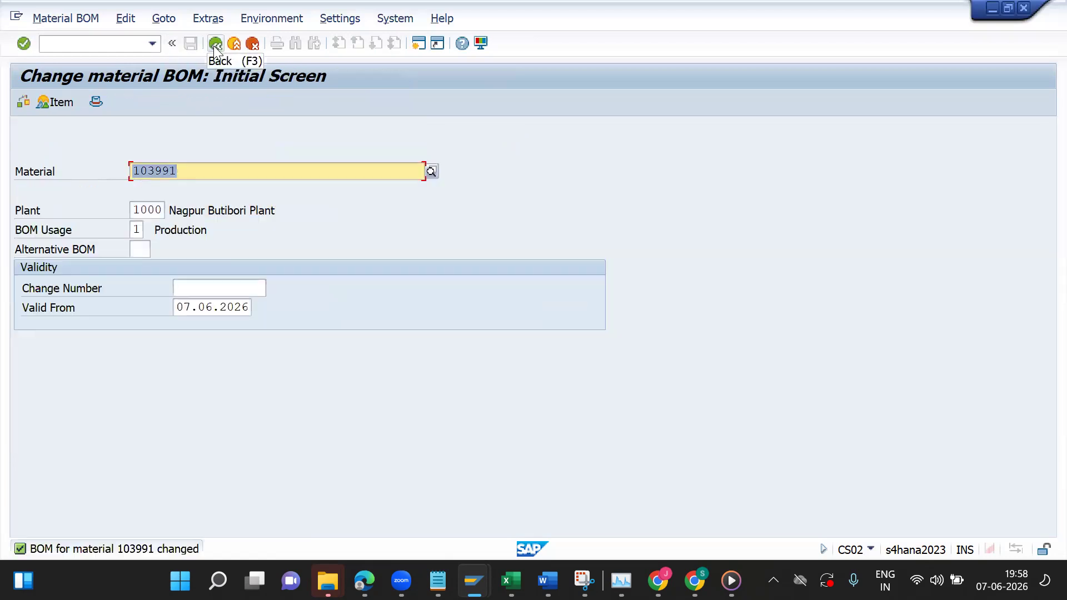
Step: Start transaction CS03 and display the item overview of alternative BOM 2 for material 103991 in plant 1000, usage 1
{"action": "left_click", "coordinate": [216, 44]}
{"action": "type", "text": "cs03"}
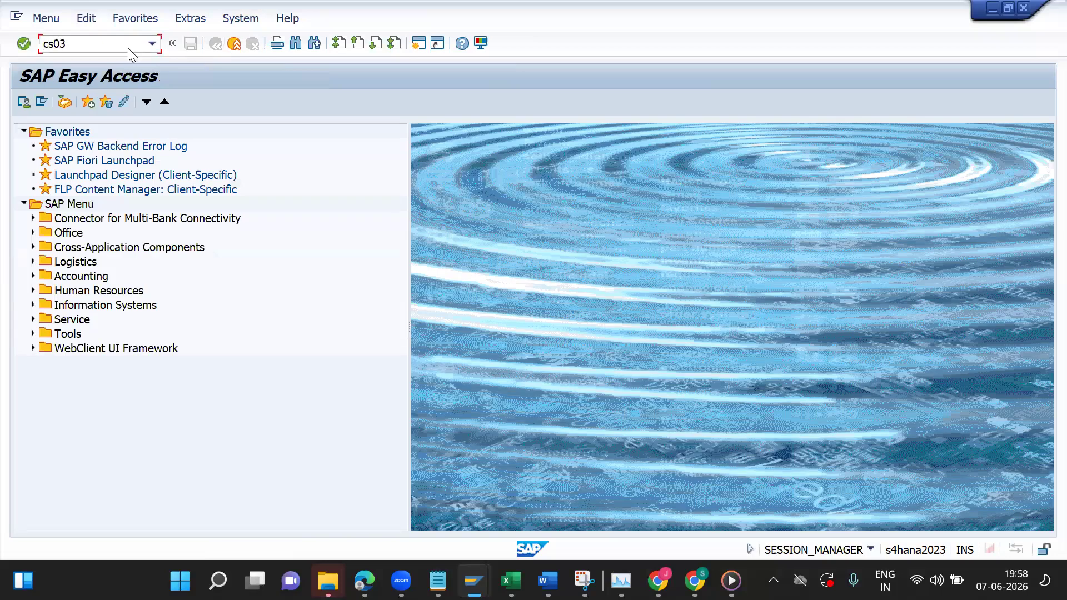
{"action": "key", "text": "Return"}
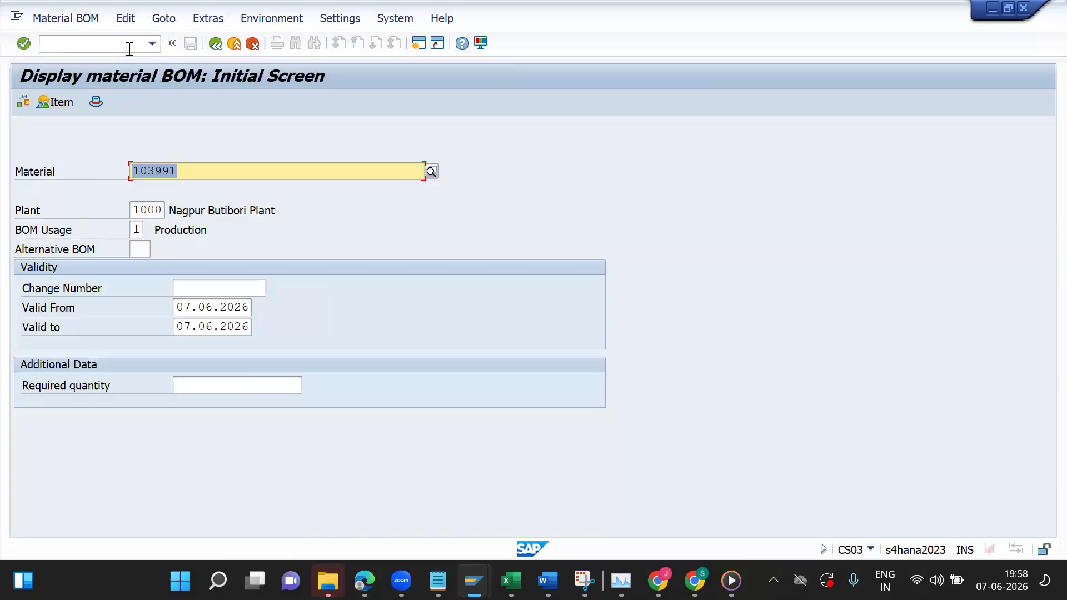
{"action": "key", "text": "Tab"}
{"action": "key", "text": "Tab"}
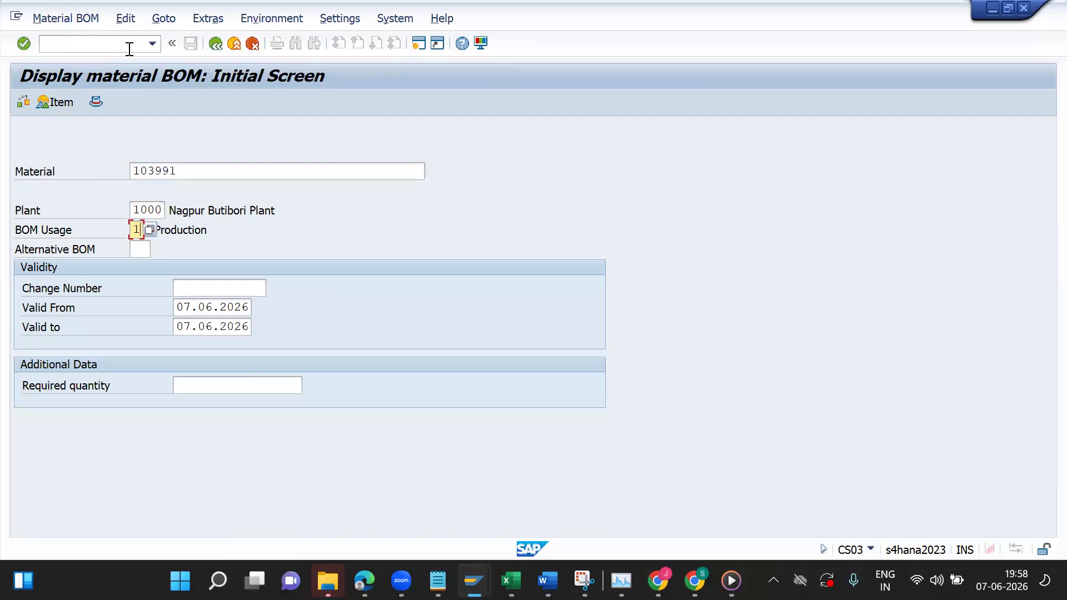
{"action": "key", "text": "shift+Tab"}
{"action": "key", "text": "shift+Tab"}
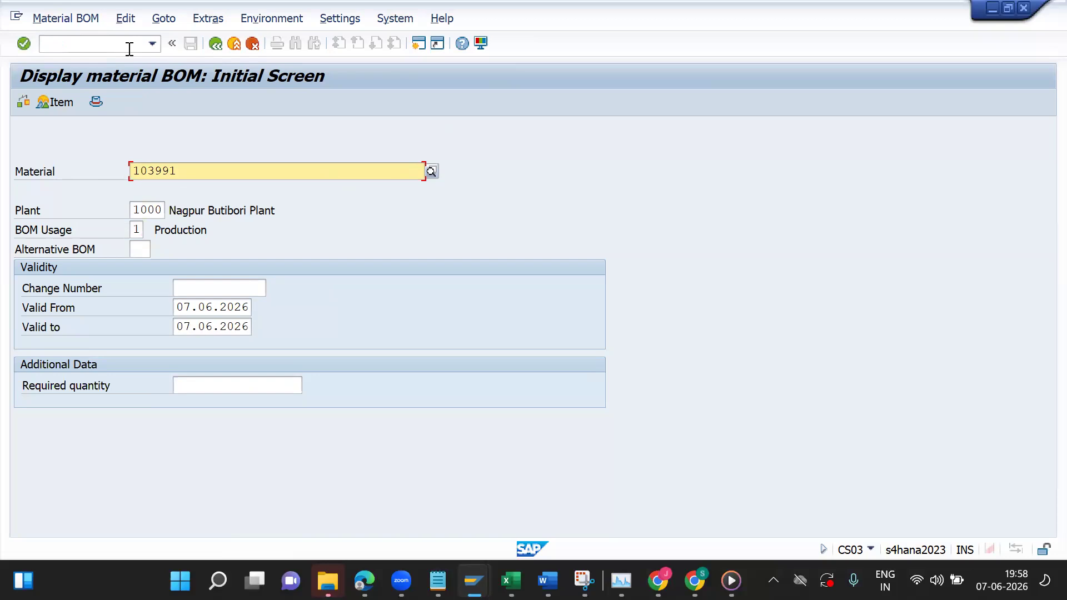
{"action": "key", "text": "Return"}
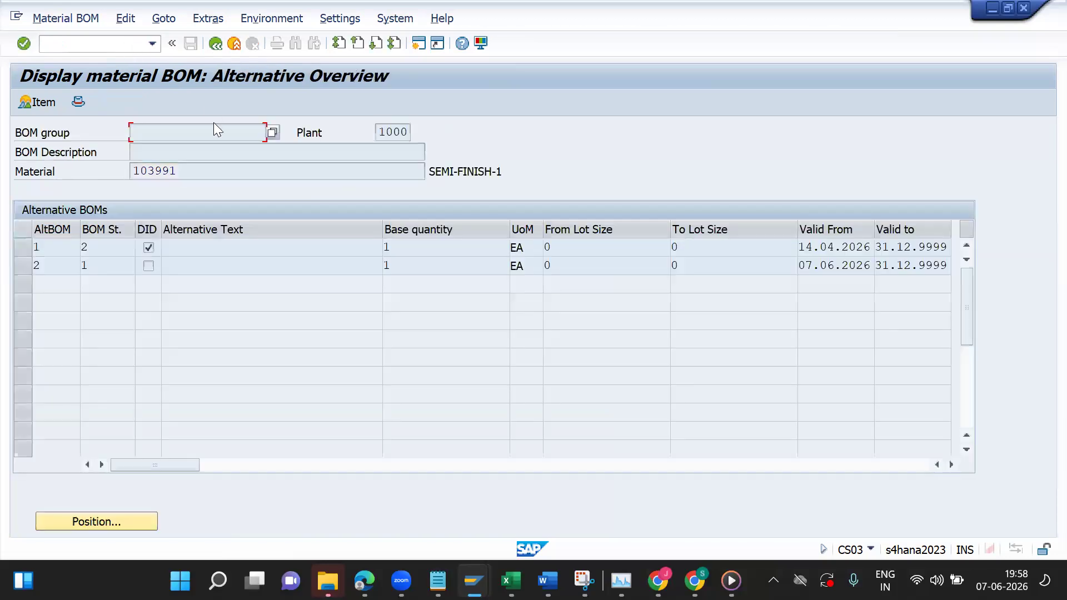
{"action": "double_click", "coordinate": [67, 264]}
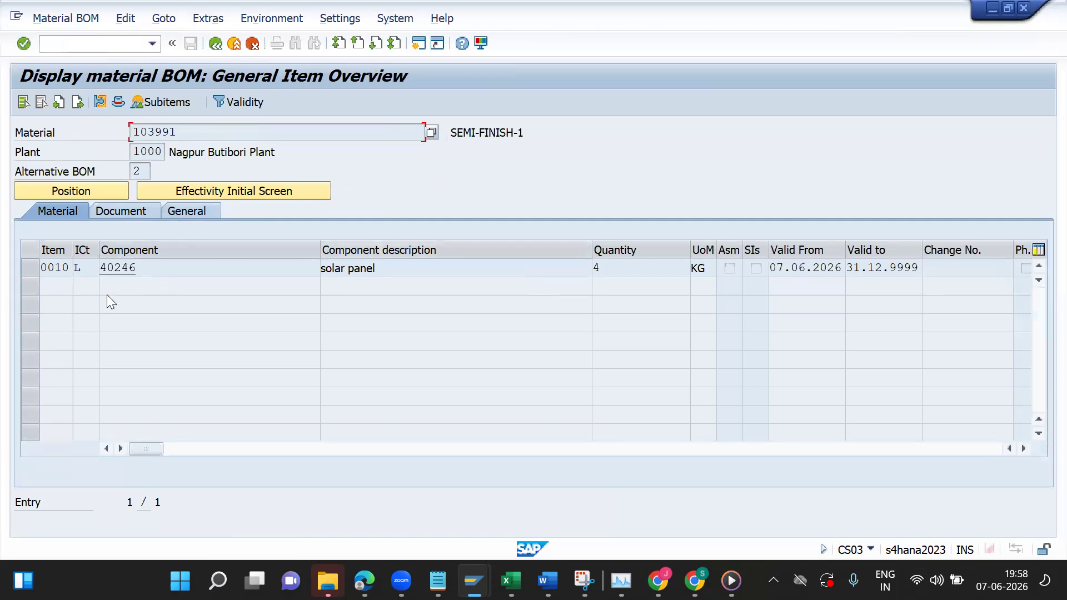
Step: Examine the header overview and the item 0010 data of alternative BOM 2, and exit the BOM display
{"action": "left_click", "coordinate": [115, 98]}
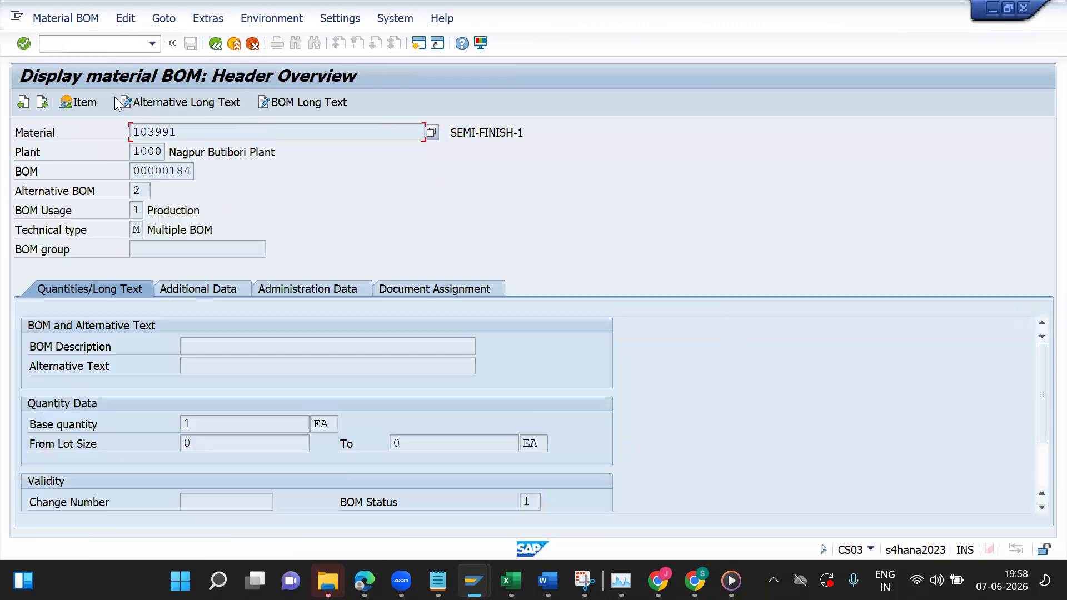
{"action": "left_click", "coordinate": [216, 45]}
{"action": "left_click", "coordinate": [57, 266]}
{"action": "double_click", "coordinate": [56, 266]}
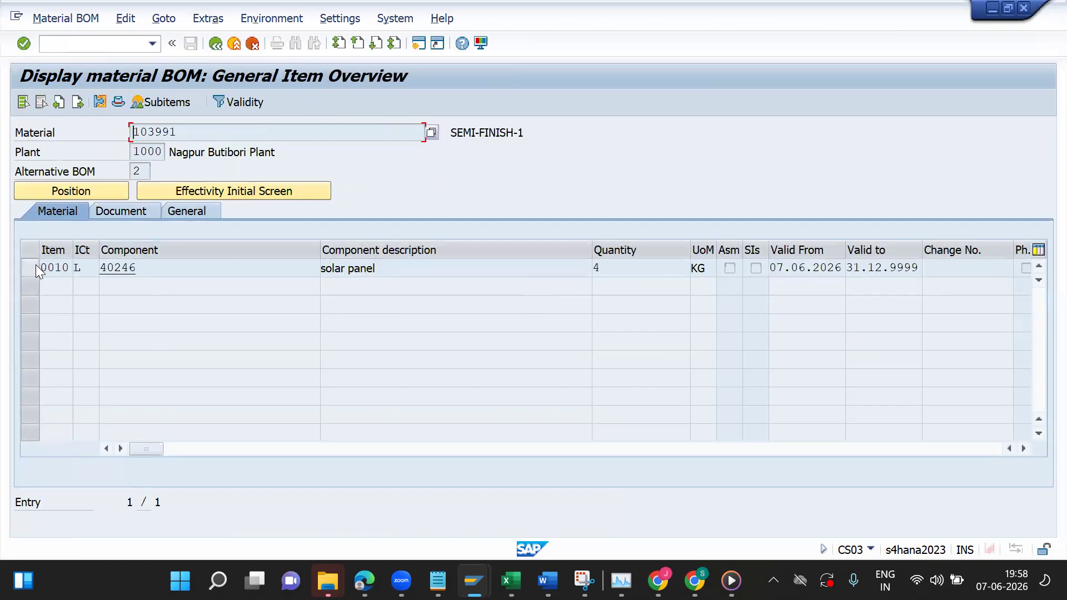
{"action": "left_click", "coordinate": [35, 264]}
{"action": "left_click", "coordinate": [102, 99]}
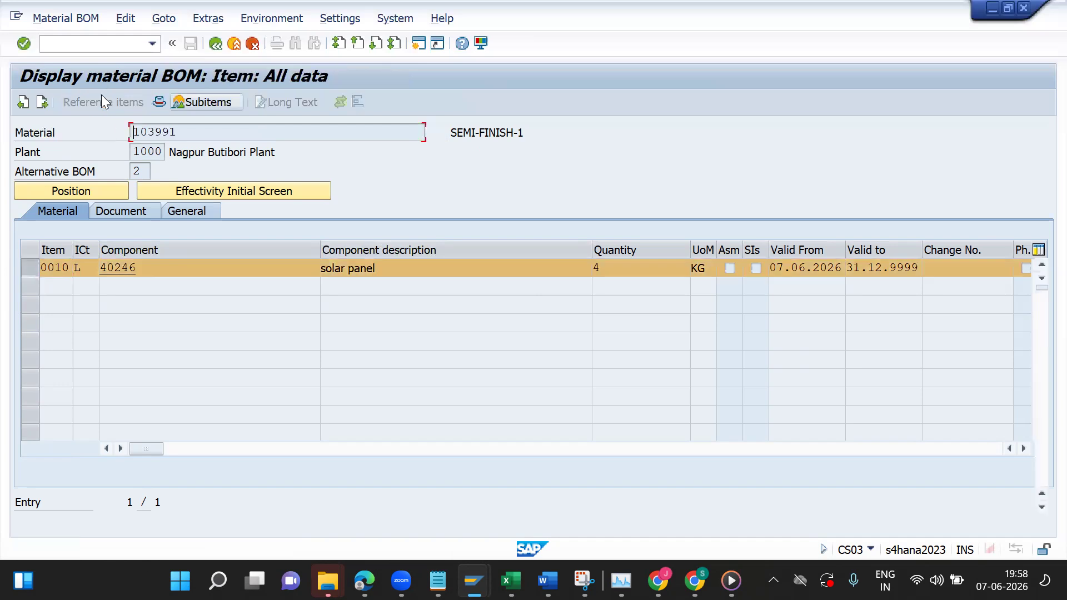
{"action": "left_click", "coordinate": [217, 44]}
{"action": "left_click", "coordinate": [216, 45]}
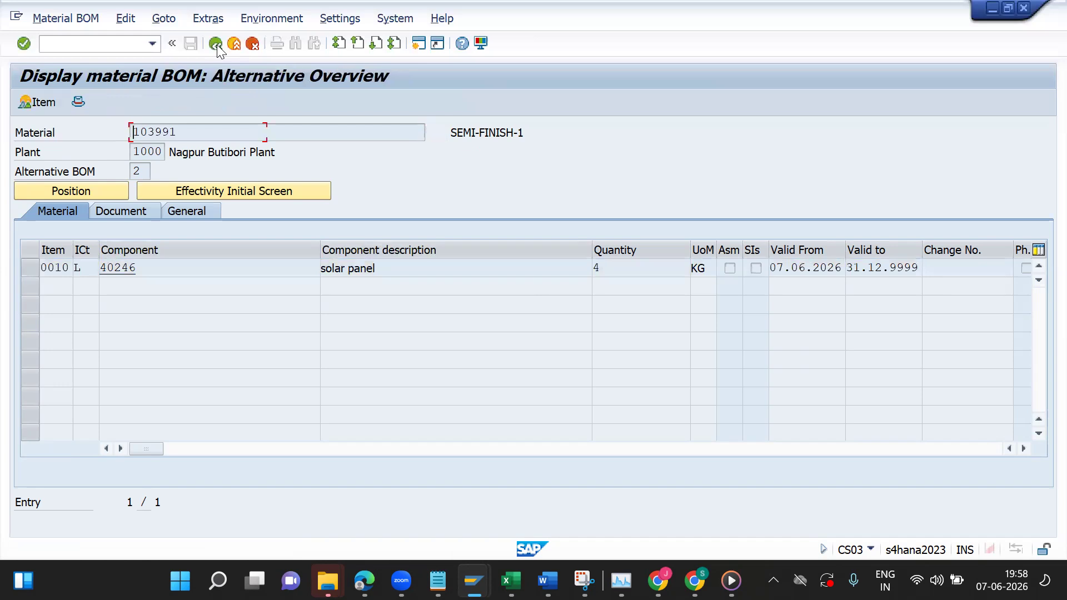
{"action": "left_click", "coordinate": [217, 45]}
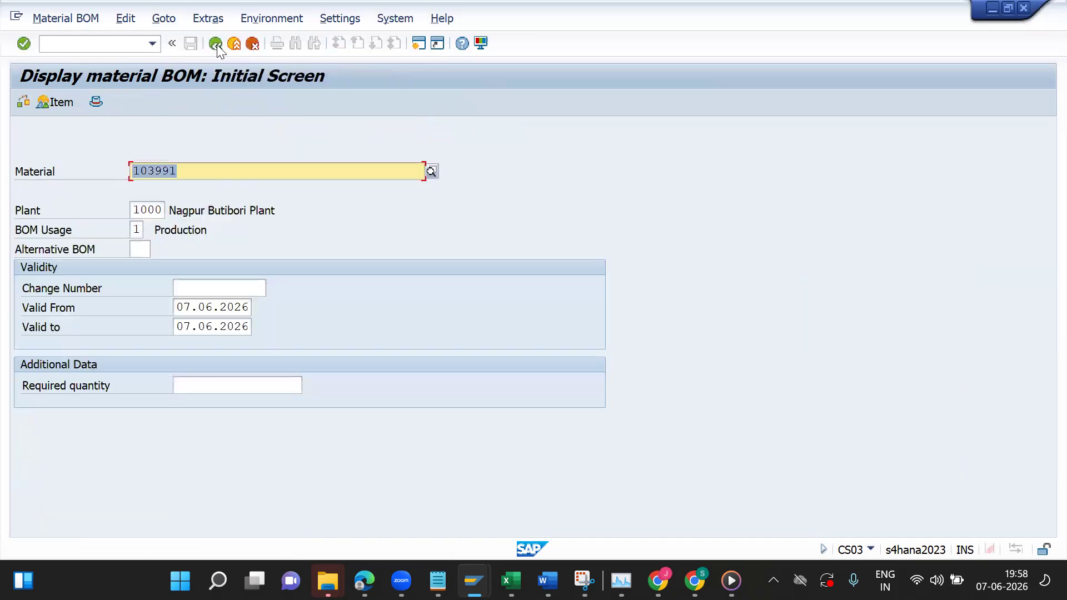
{"action": "left_click", "coordinate": [234, 44]}
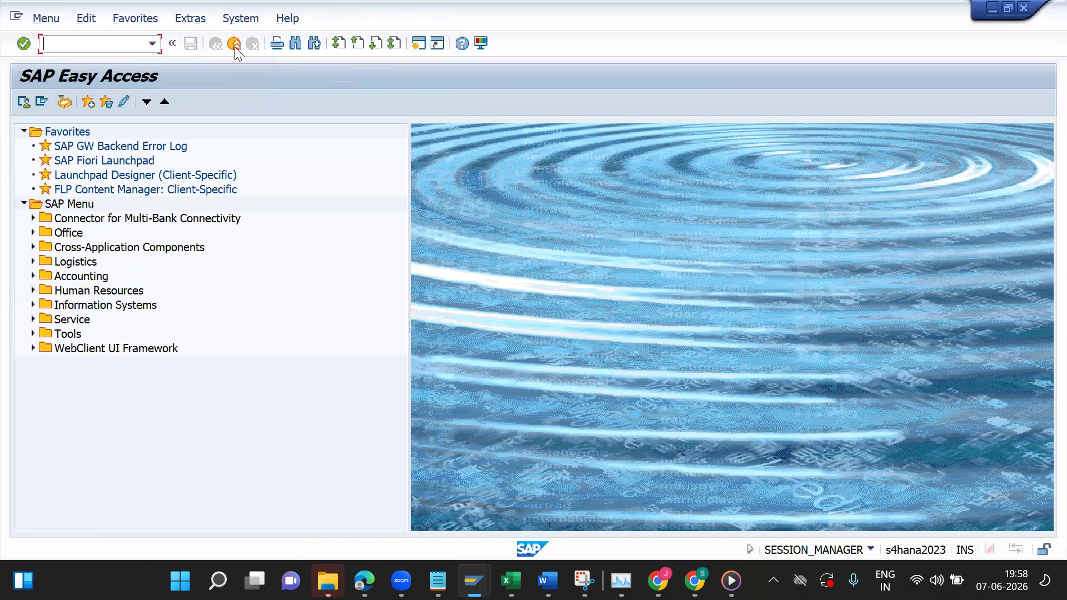
Step: Start transaction CS11 and enter the FG number 105072 from the Notepad notes as the material to explode
{"action": "type", "text": "cs11"}
{"action": "key", "text": "Return"}
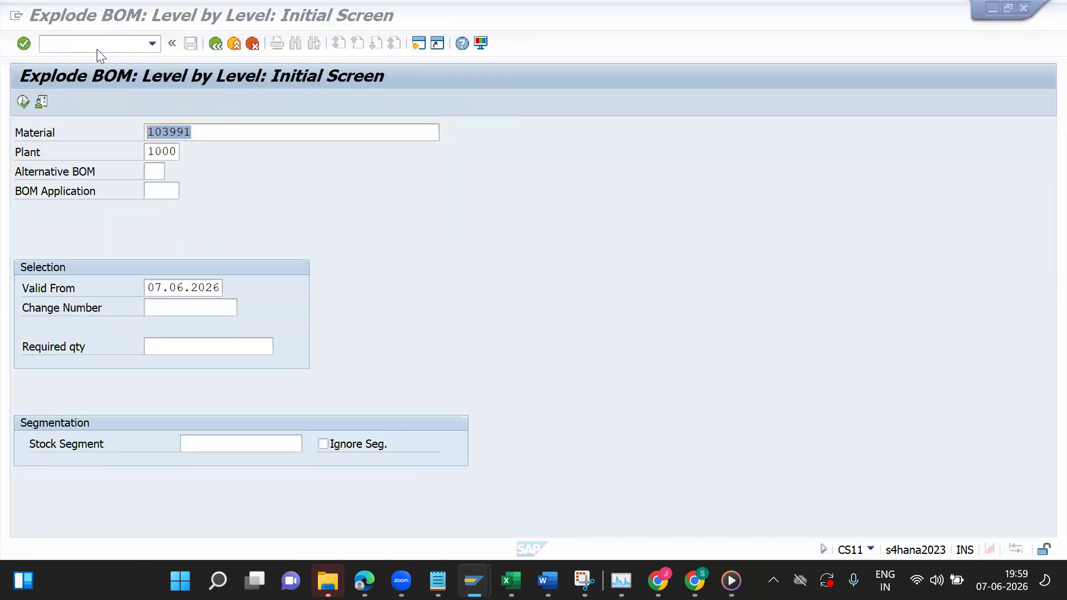
{"action": "key", "text": "alt+Tab"}
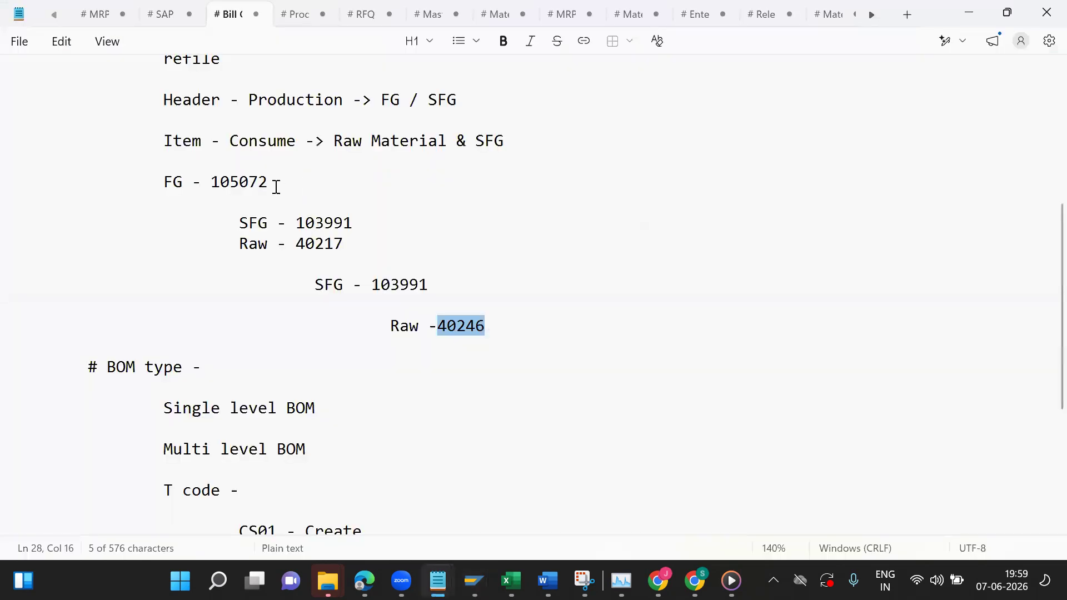
{"action": "double_click", "coordinate": [249, 183]}
{"action": "key", "text": "ctrl+c"}
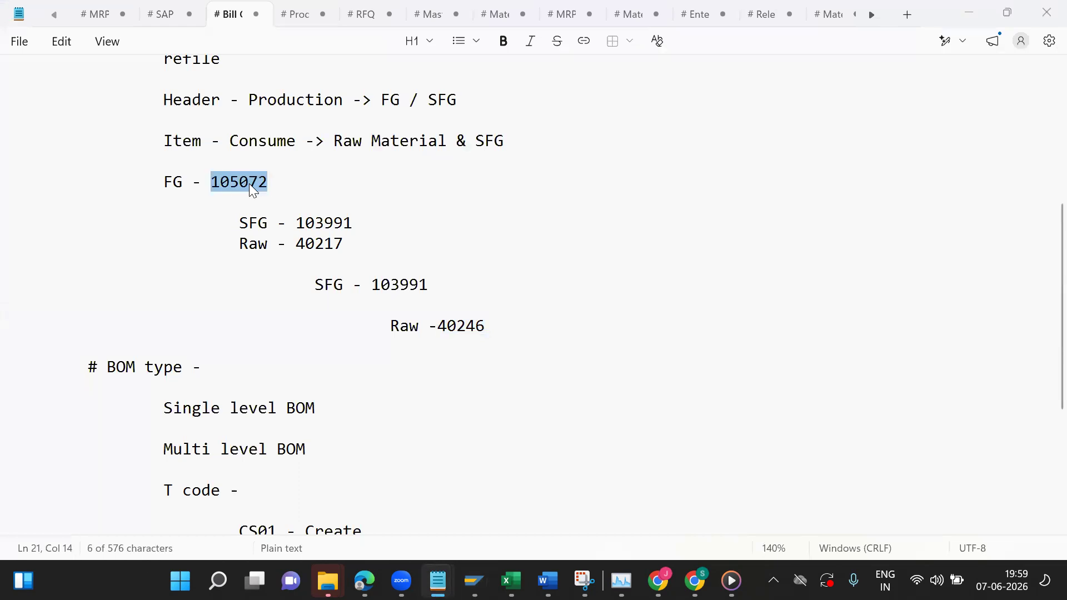
{"action": "key", "text": "alt+Tab"}
{"action": "key", "text": "ctrl+v"}
{"action": "key", "text": "Tab"}
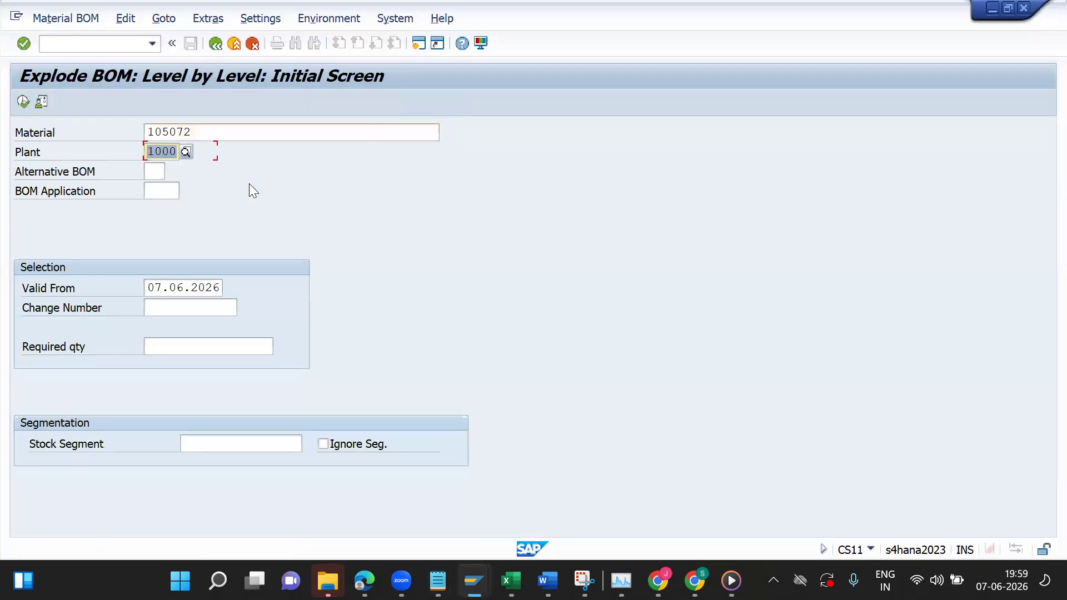
Step: Set BOM application PP01 and required quantity 1, and run the level-by-level BOM explosion
{"action": "key", "text": "Tab"}
{"action": "key", "text": "Tab"}
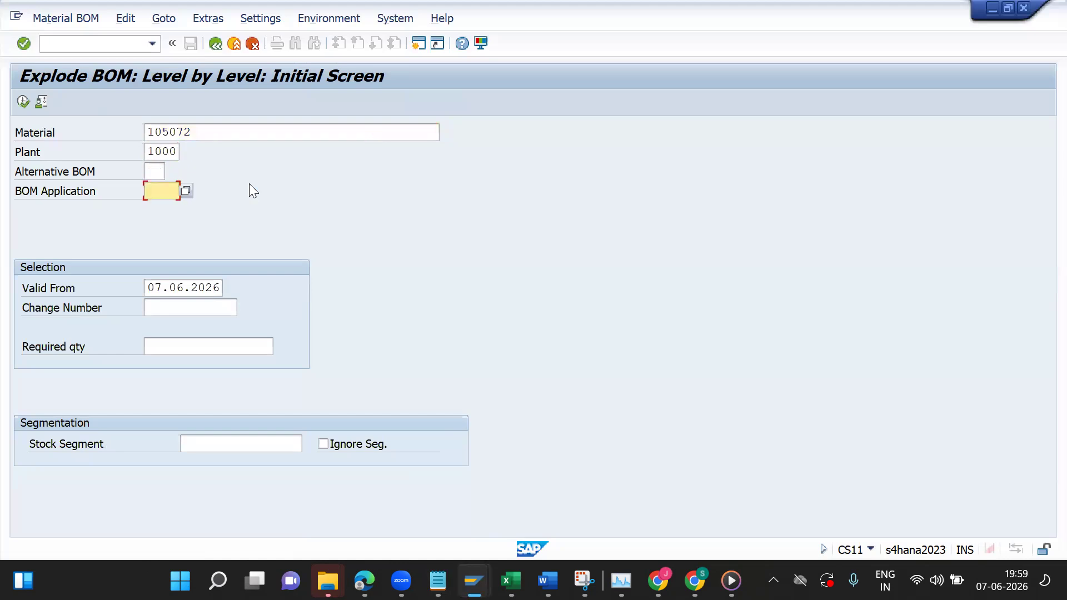
{"action": "type", "text": "pp01"}
{"action": "key", "text": "Return"}
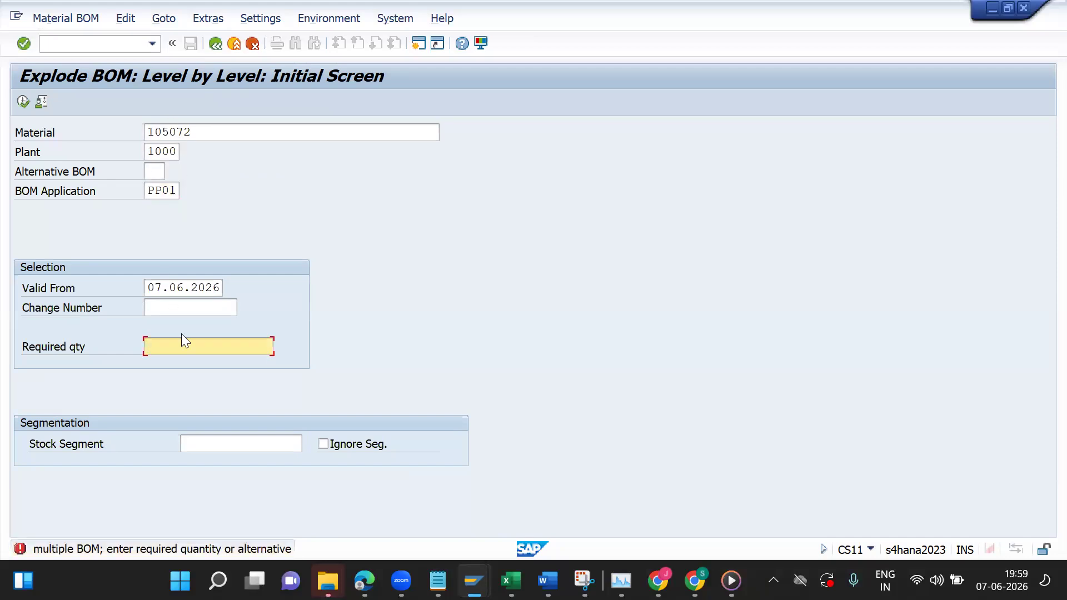
{"action": "type", "text": "1"}
{"action": "key", "text": "Return"}
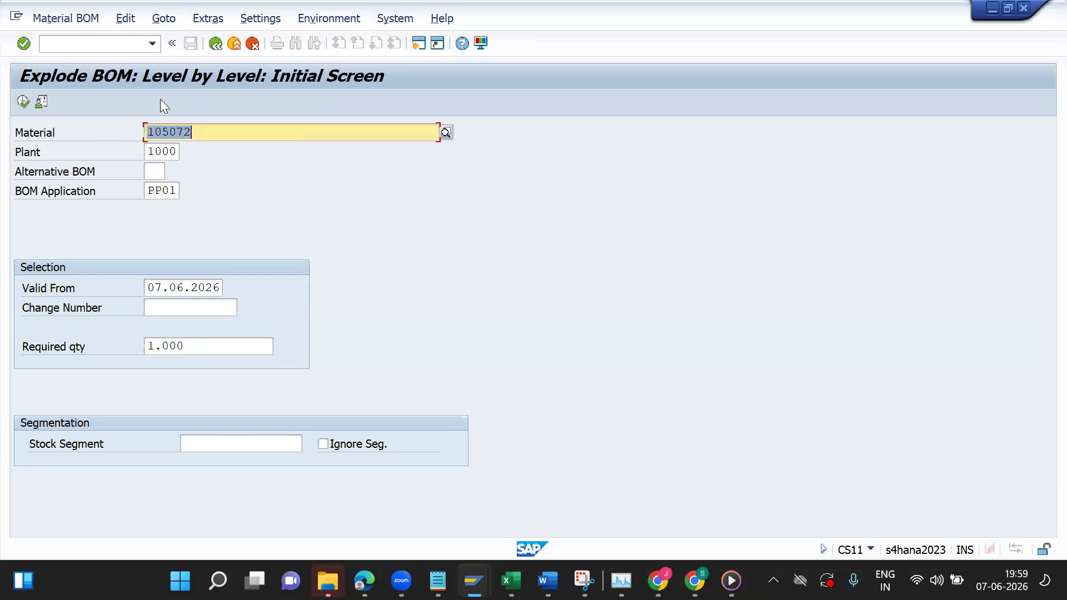
{"action": "left_click", "coordinate": [23, 102]}
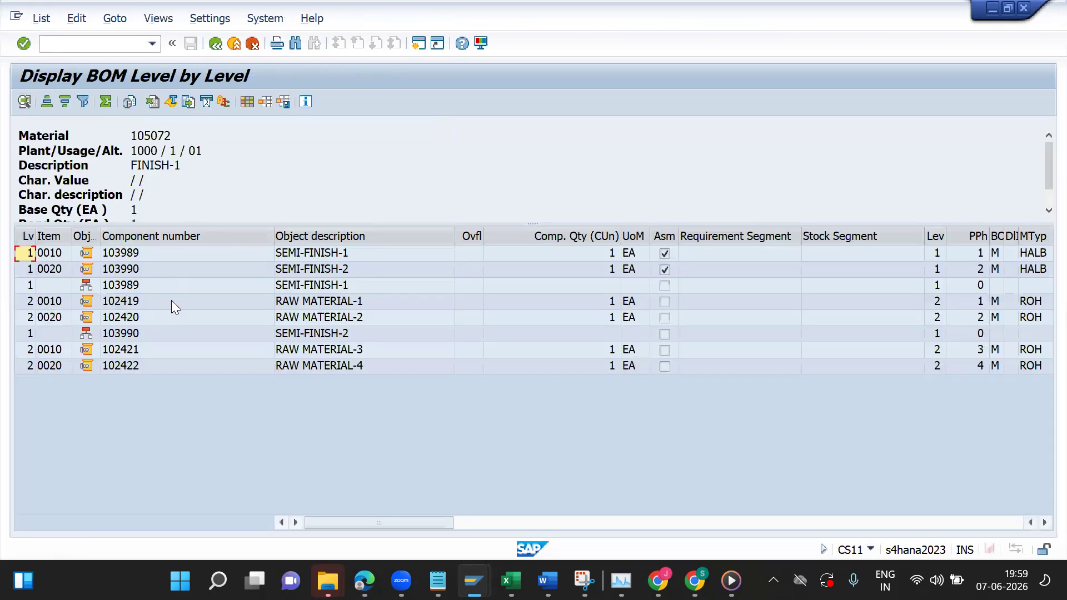
Step: Examine the exploded BOM's material, plant and usage, and the level 1 semi-finished components with their quantities
{"action": "left_click_drag", "start_coordinate": [137, 135], "coordinate": [185, 128]}
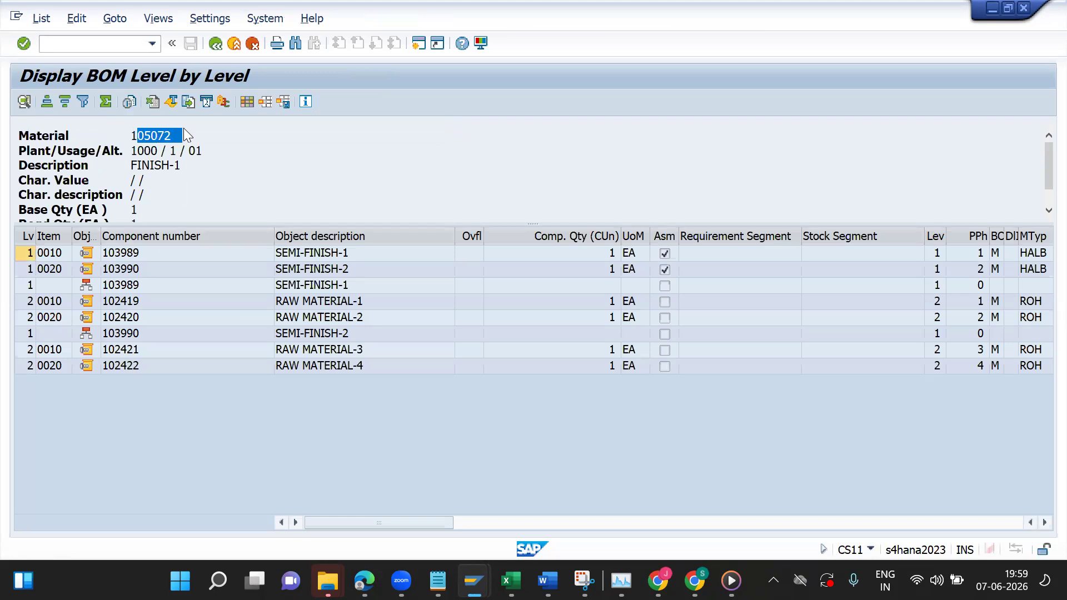
{"action": "left_click_drag", "start_coordinate": [129, 150], "coordinate": [162, 150]}
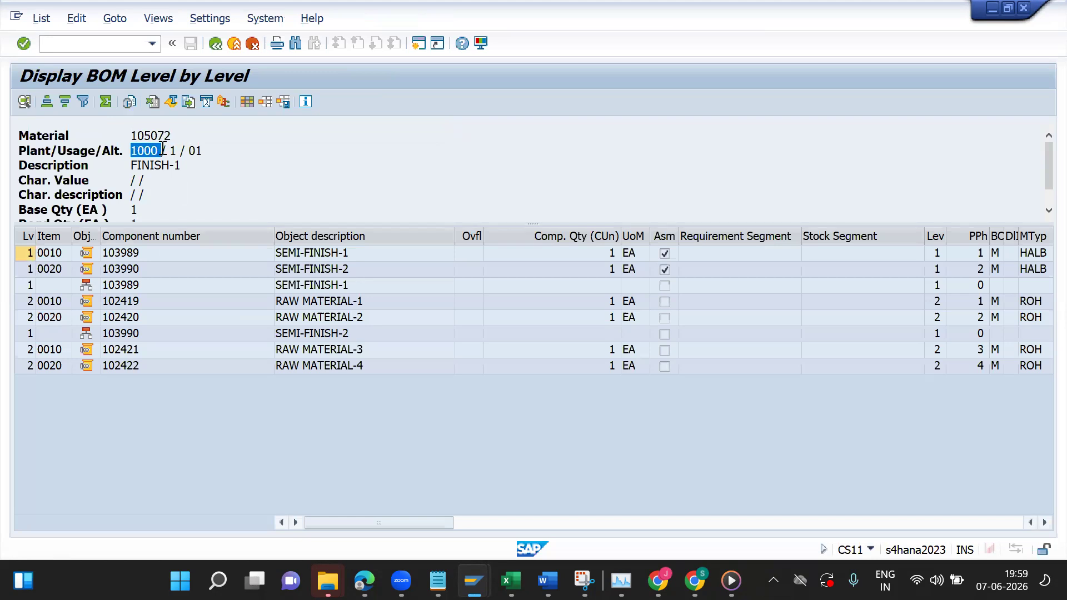
{"action": "left_click", "coordinate": [171, 150]}
{"action": "double_click", "coordinate": [172, 150]}
{"action": "left_click", "coordinate": [119, 253]}
{"action": "left_click", "coordinate": [130, 271]}
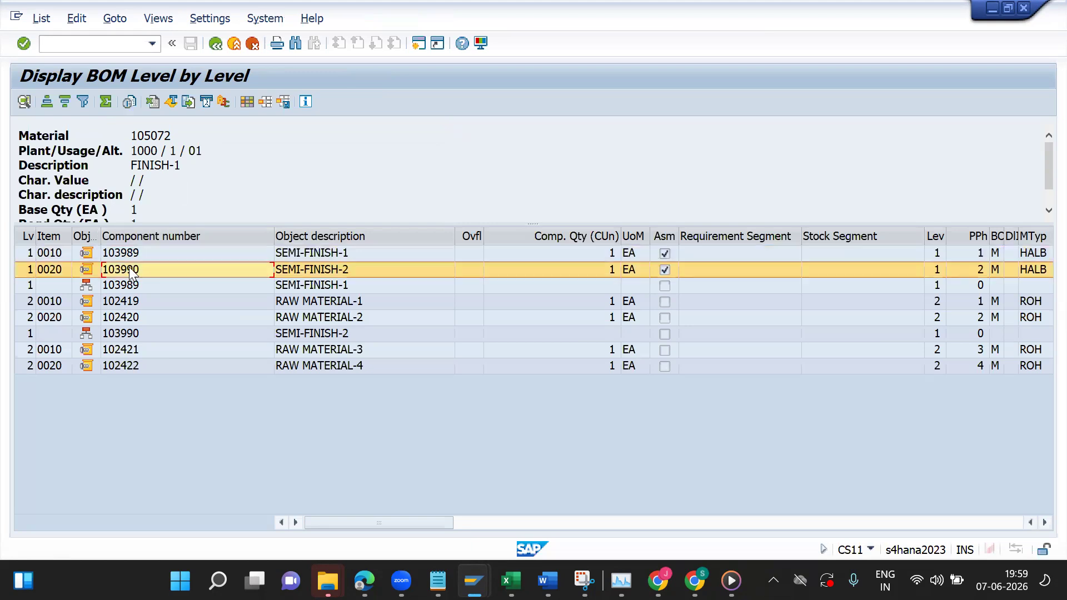
{"action": "left_click", "coordinate": [127, 253]}
{"action": "left_click", "coordinate": [135, 270]}
{"action": "left_click", "coordinate": [575, 252]}
{"action": "left_click", "coordinate": [584, 269]}
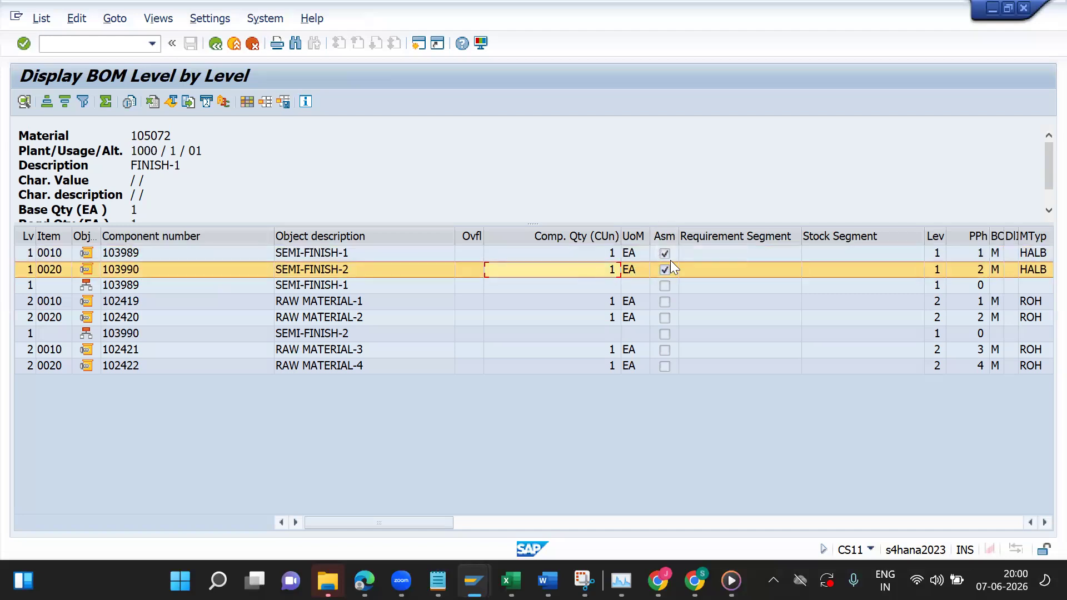
Step: Examine how the level 2 raw materials are assigned to semi-finished components 103989 and 103990
{"action": "left_click", "coordinate": [201, 254]}
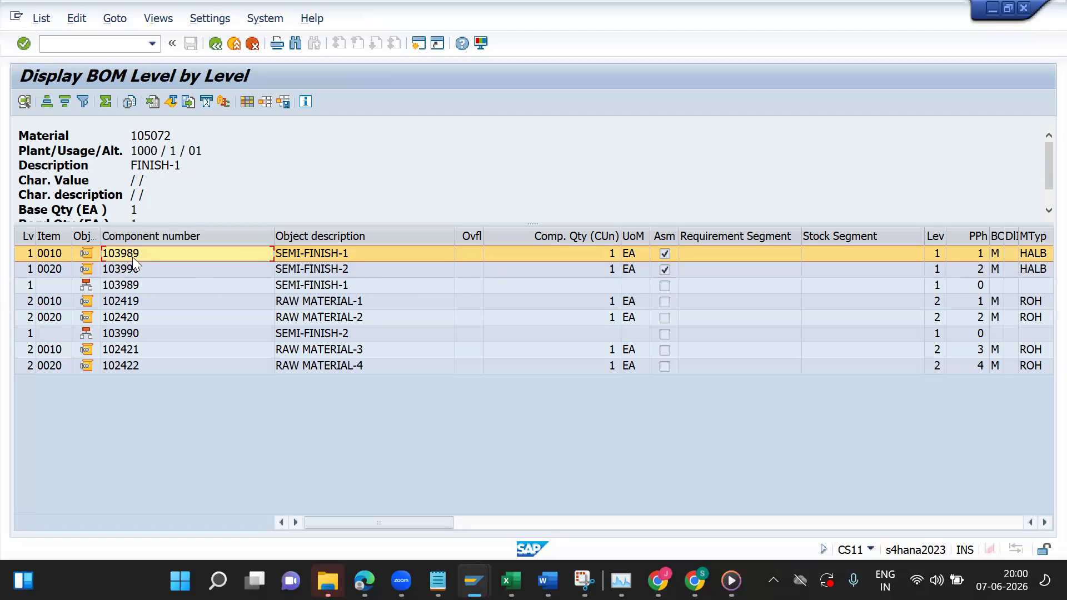
{"action": "left_click", "coordinate": [135, 280]}
{"action": "left_click", "coordinate": [137, 296]}
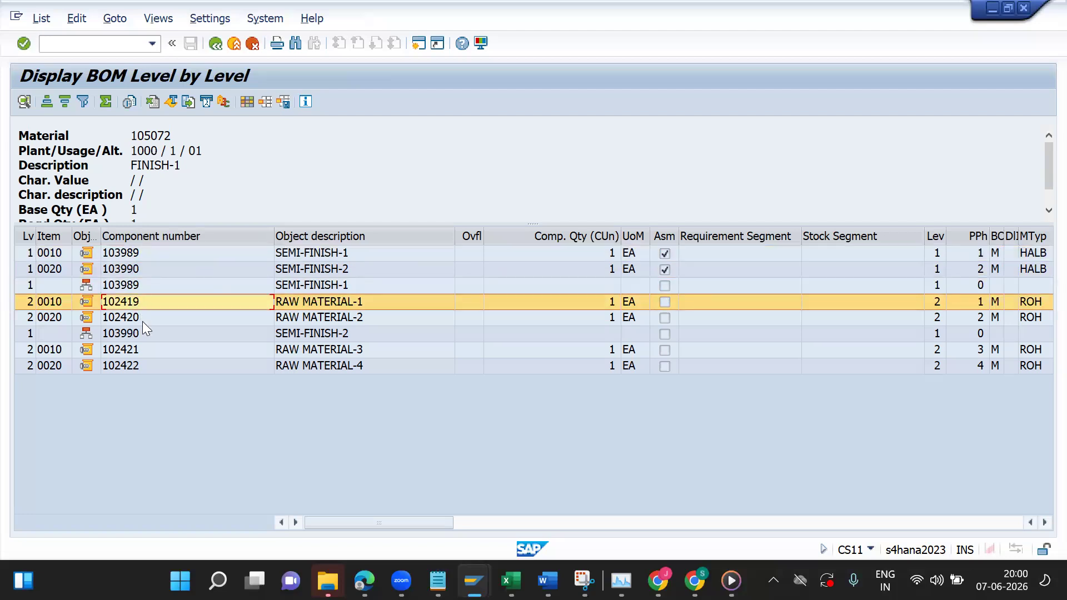
{"action": "left_click", "coordinate": [142, 321]}
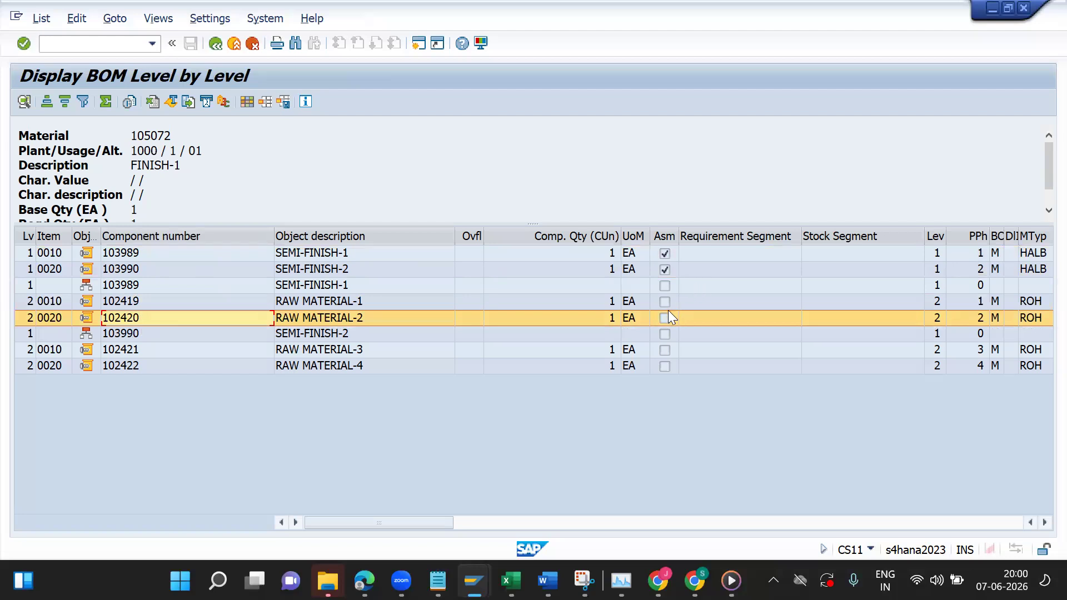
{"action": "left_click", "coordinate": [115, 270]}
{"action": "left_click", "coordinate": [131, 338]}
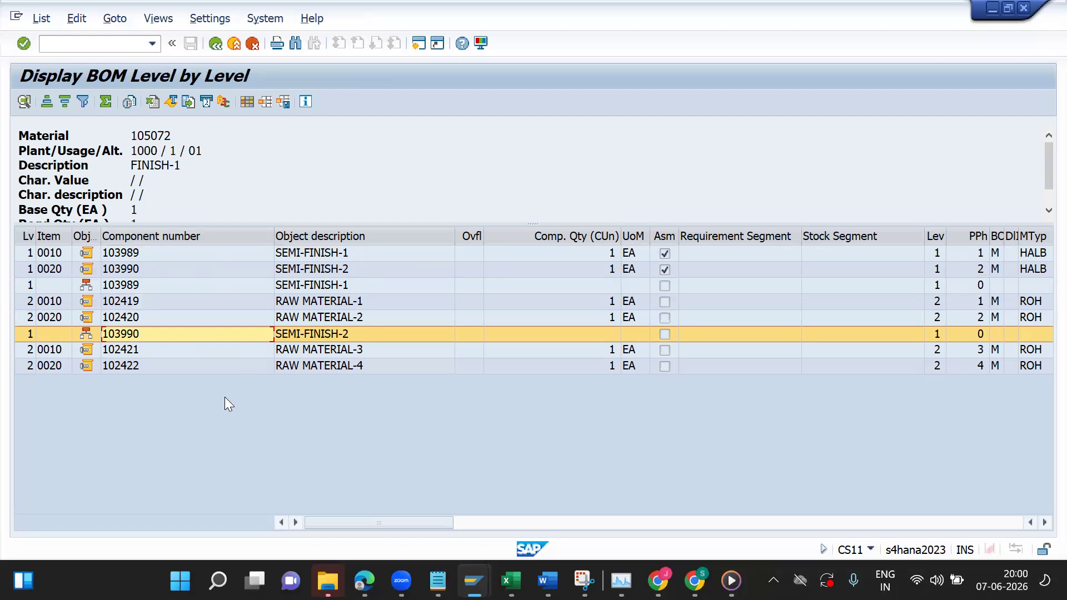
{"action": "left_click", "coordinate": [125, 254]}
{"action": "left_click", "coordinate": [132, 270]}
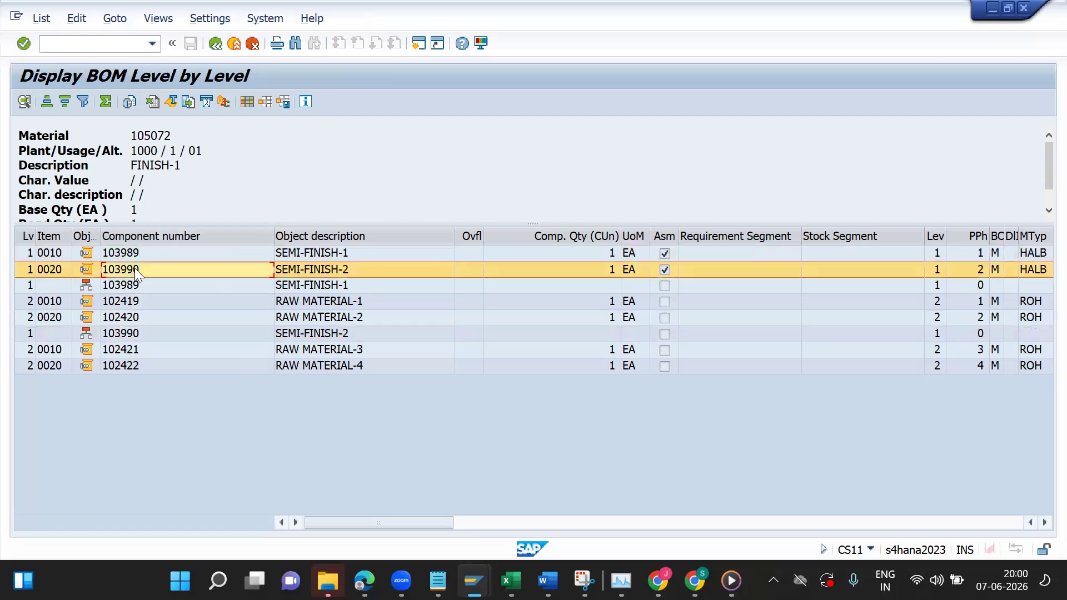
Step: Compare each semi-finished component with the raw materials listed beneath it in the level-by-level explosion, and close the list
{"action": "left_click", "coordinate": [124, 255]}
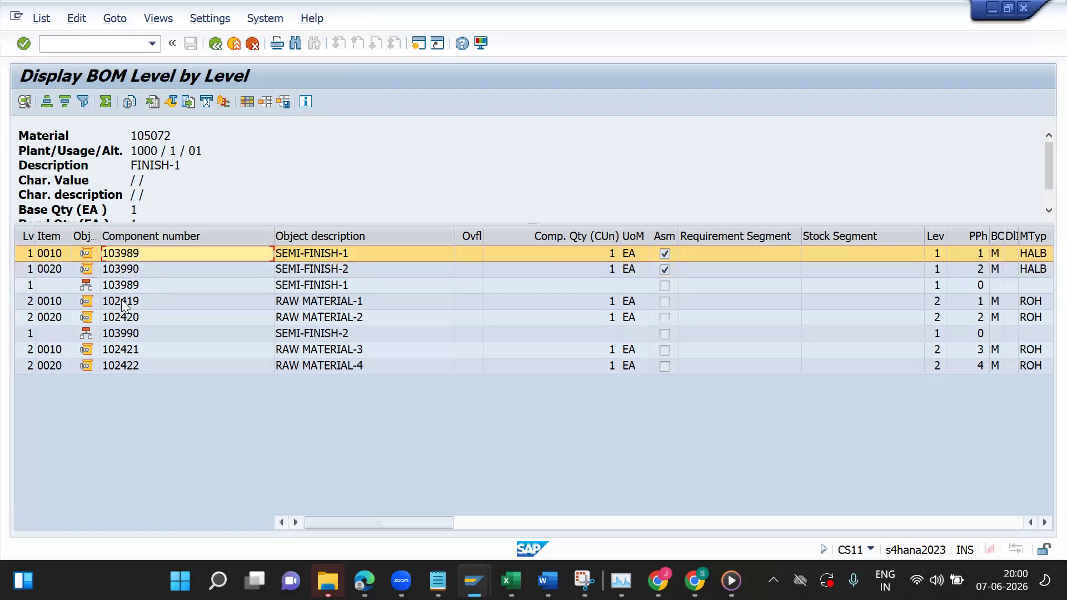
{"action": "left_click", "coordinate": [121, 299]}
{"action": "left_click", "coordinate": [123, 314]}
{"action": "left_click", "coordinate": [129, 270]}
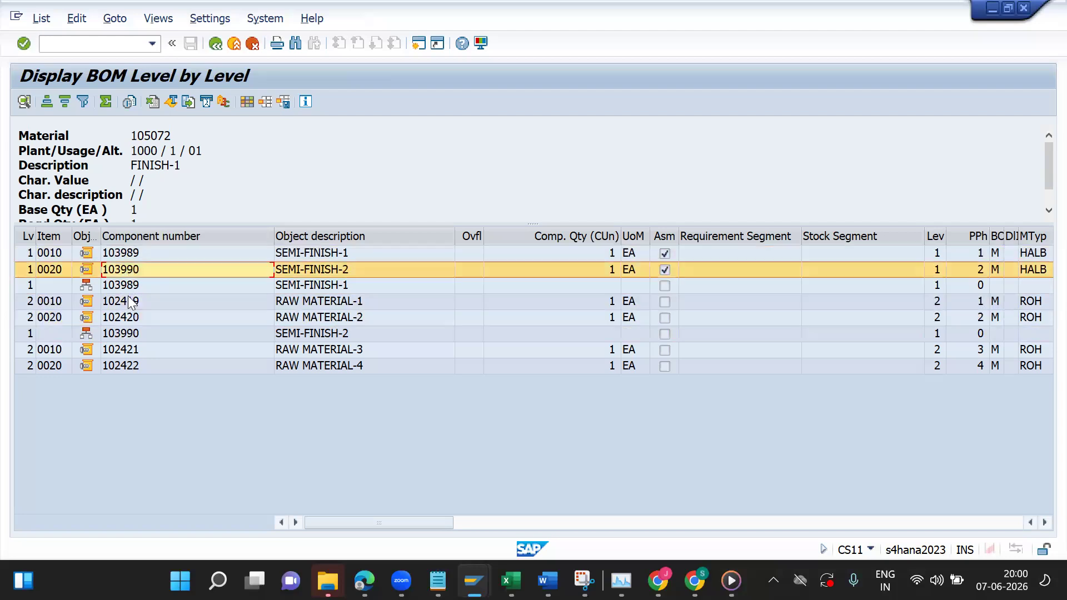
{"action": "left_click", "coordinate": [135, 350]}
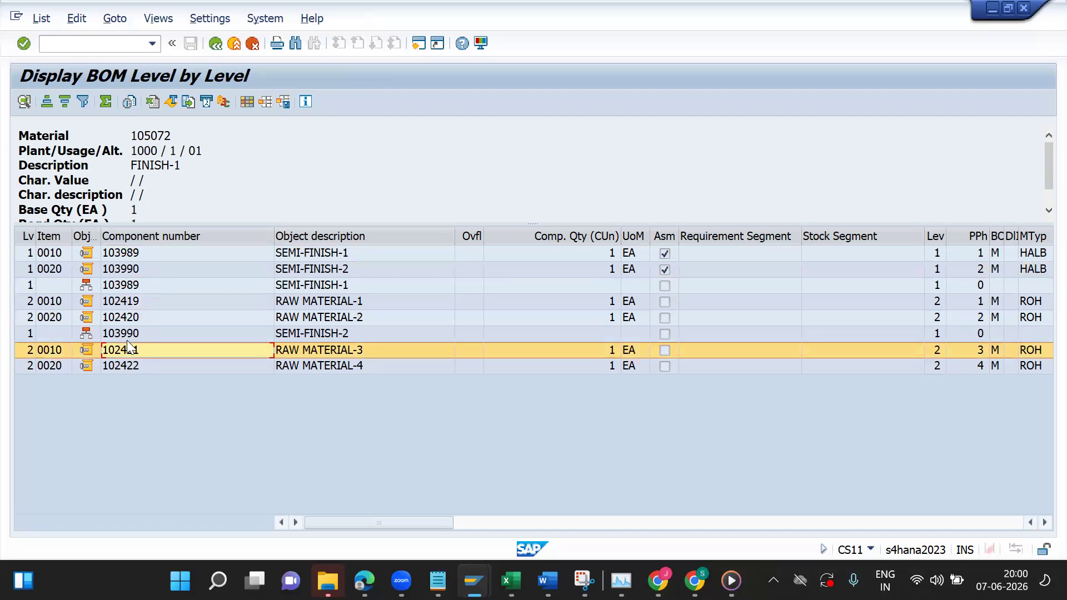
{"action": "key", "text": "Up"}
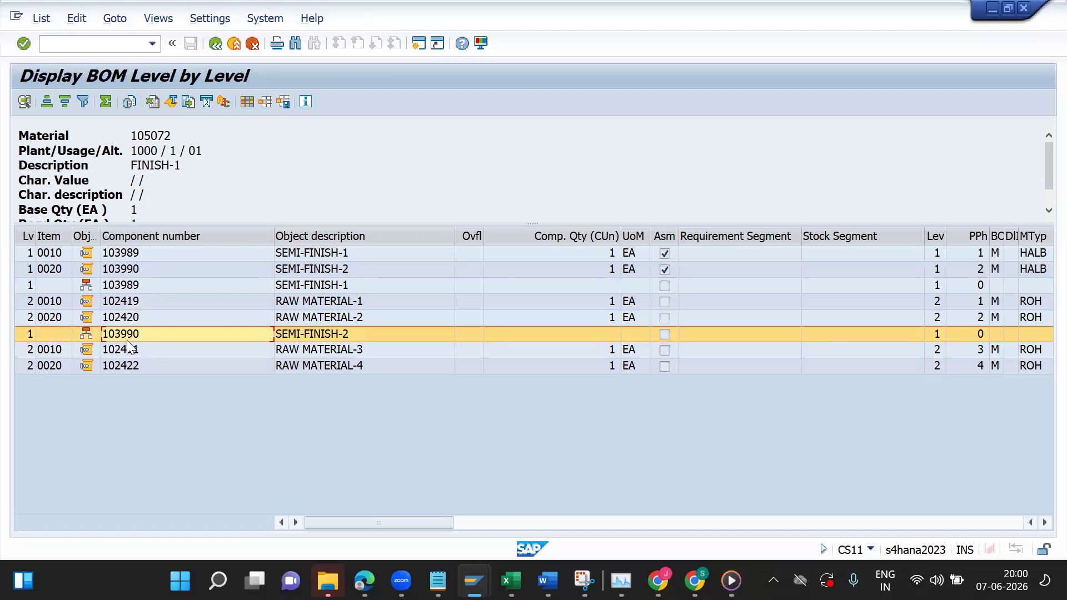
{"action": "left_click", "coordinate": [212, 45]}
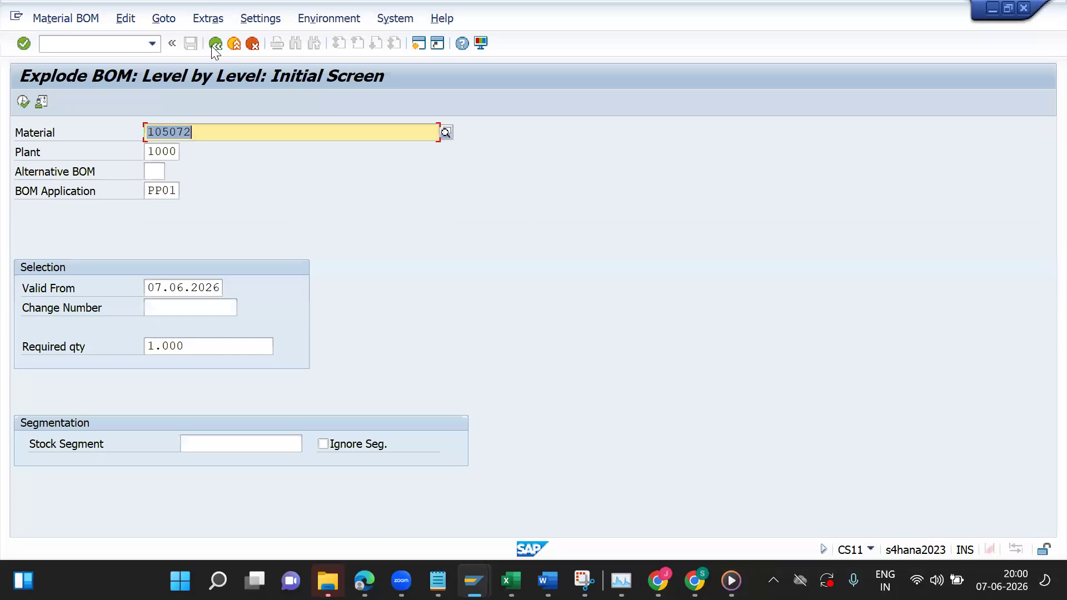
Step: Start transaction CS12 and run the multilevel BOM explosion of material 105072 with BOM application PP01 and required quantity 1
{"action": "left_click", "coordinate": [211, 46]}
{"action": "type", "text": "cs12"}
{"action": "key", "text": "Return"}
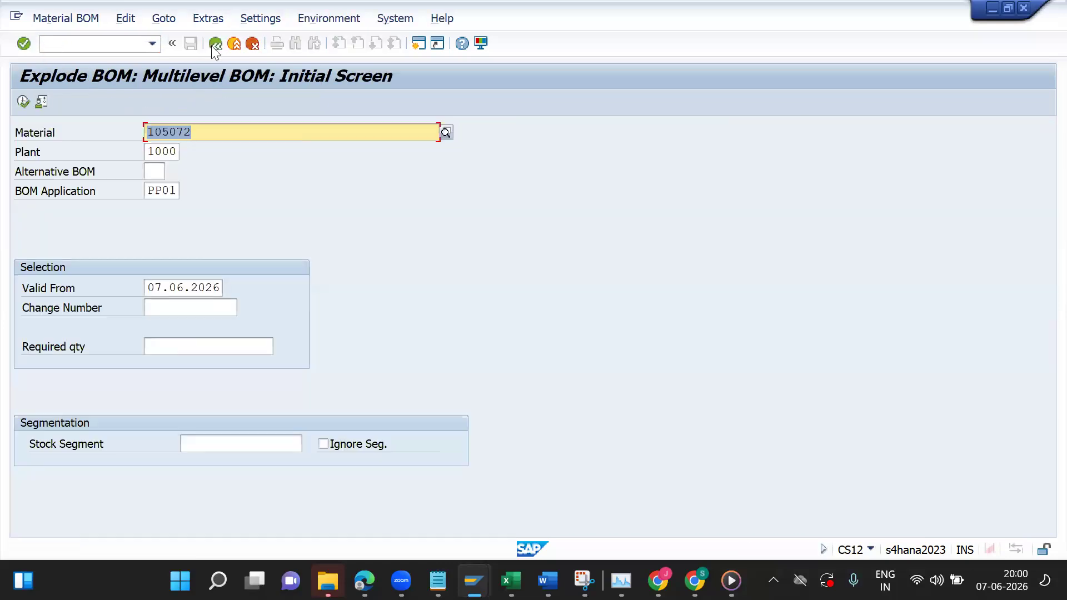
{"action": "key", "text": "Tab"}
{"action": "key", "text": "Tab"}
{"action": "key", "text": "Tab"}
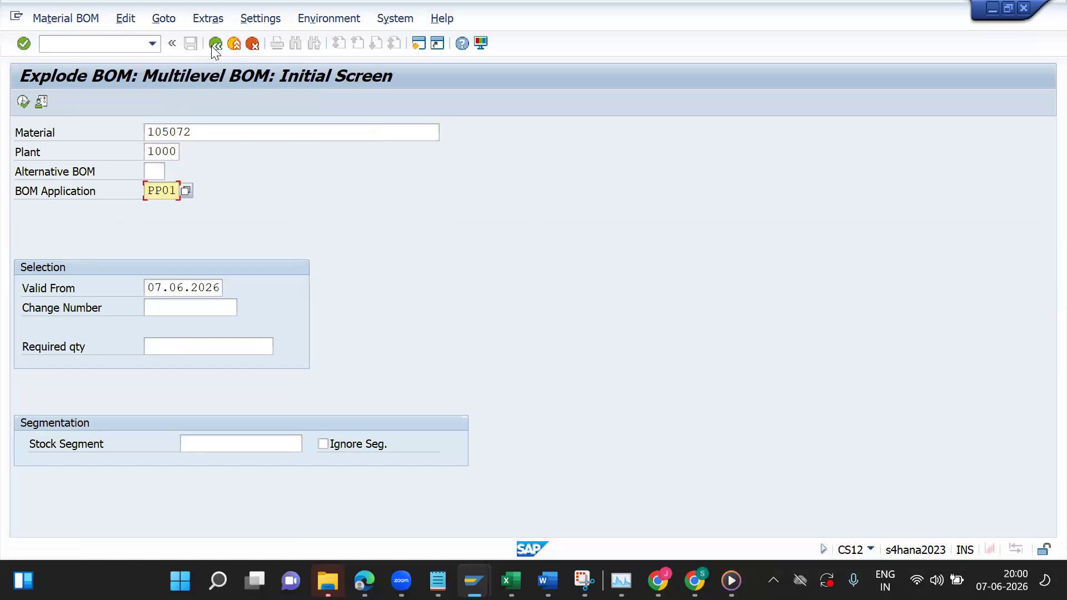
{"action": "left_click", "coordinate": [27, 101]}
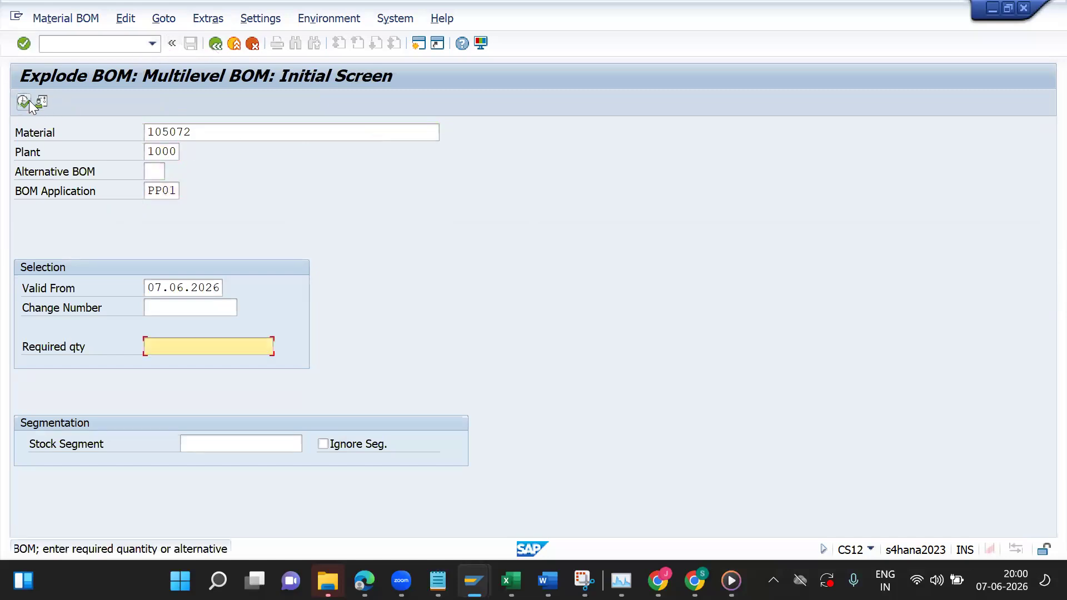
{"action": "type", "text": "1"}
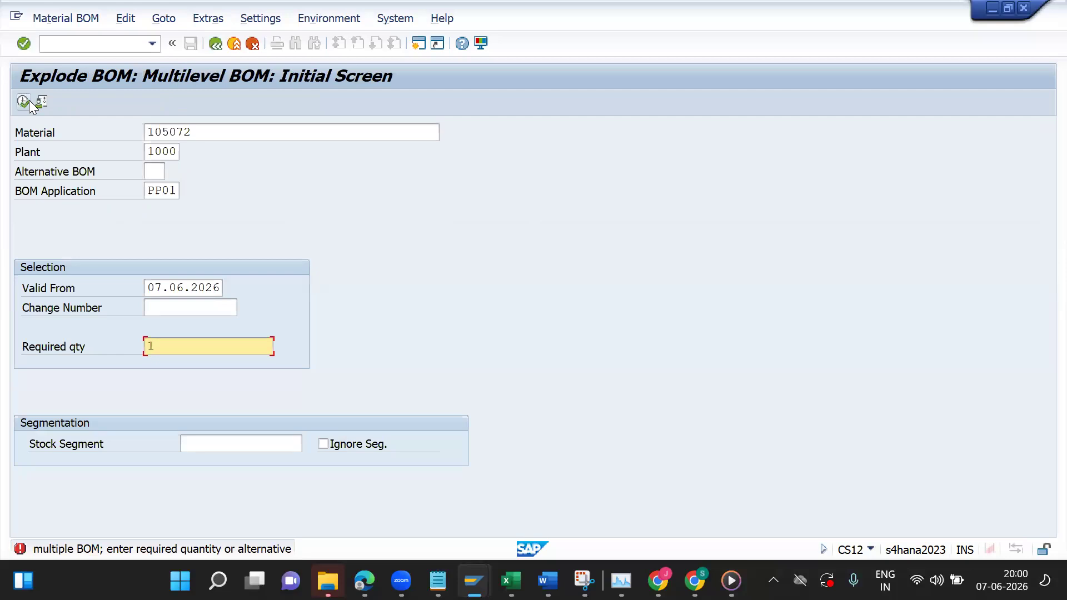
{"action": "left_click", "coordinate": [25, 101]}
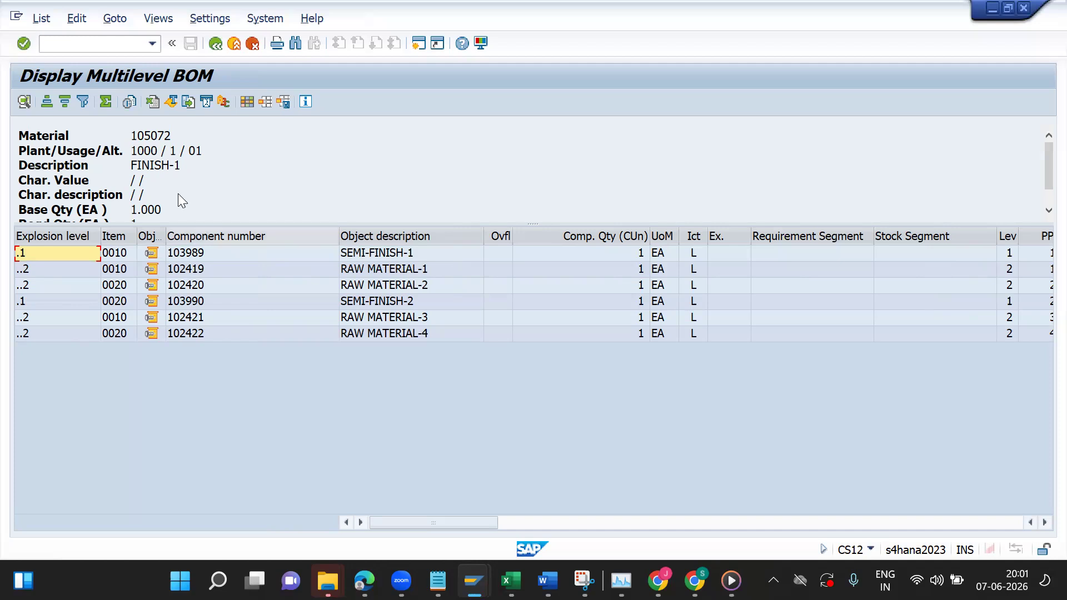
{"action": "left_click", "coordinate": [171, 123]}
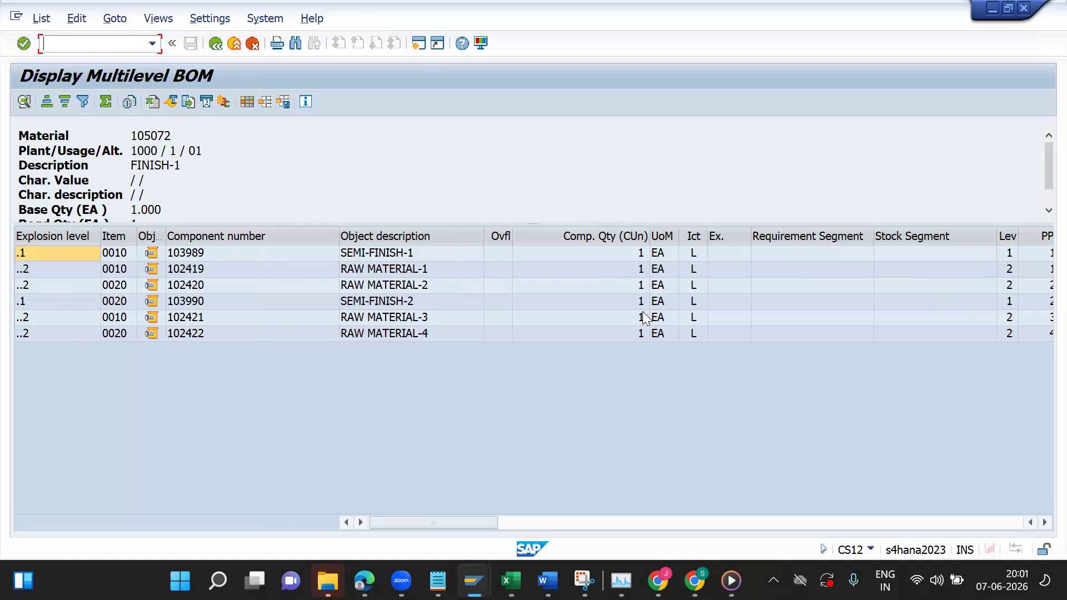
Step: Start transaction CS15 and enter the raw material number 40217 from the Notepad notes as the material
{"action": "left_click", "coordinate": [214, 47]}
{"action": "left_click", "coordinate": [214, 47]}
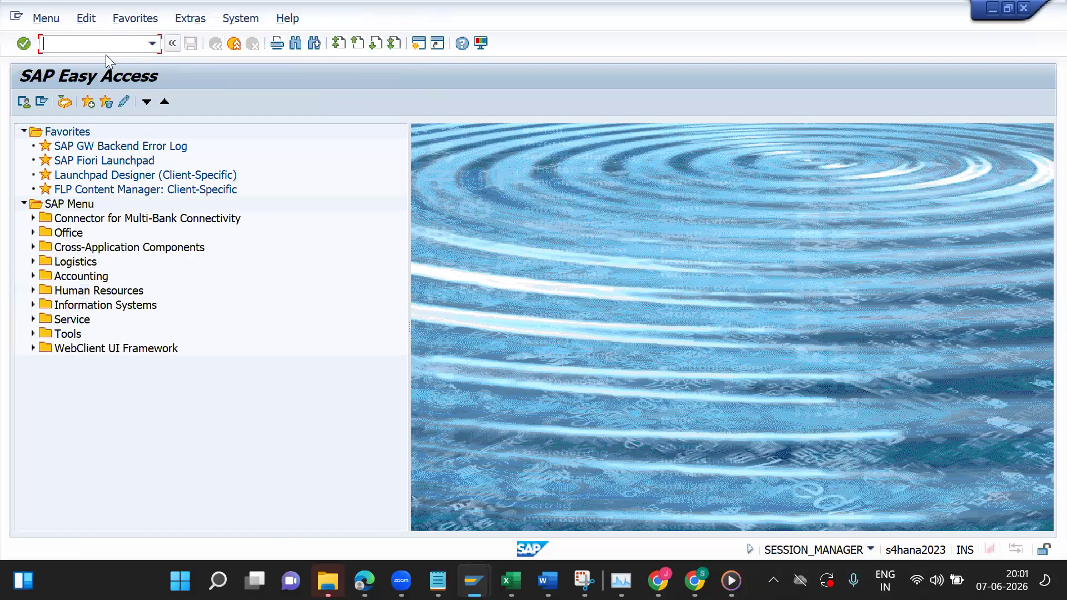
{"action": "type", "text": "cs15"}
{"action": "key", "text": "Return"}
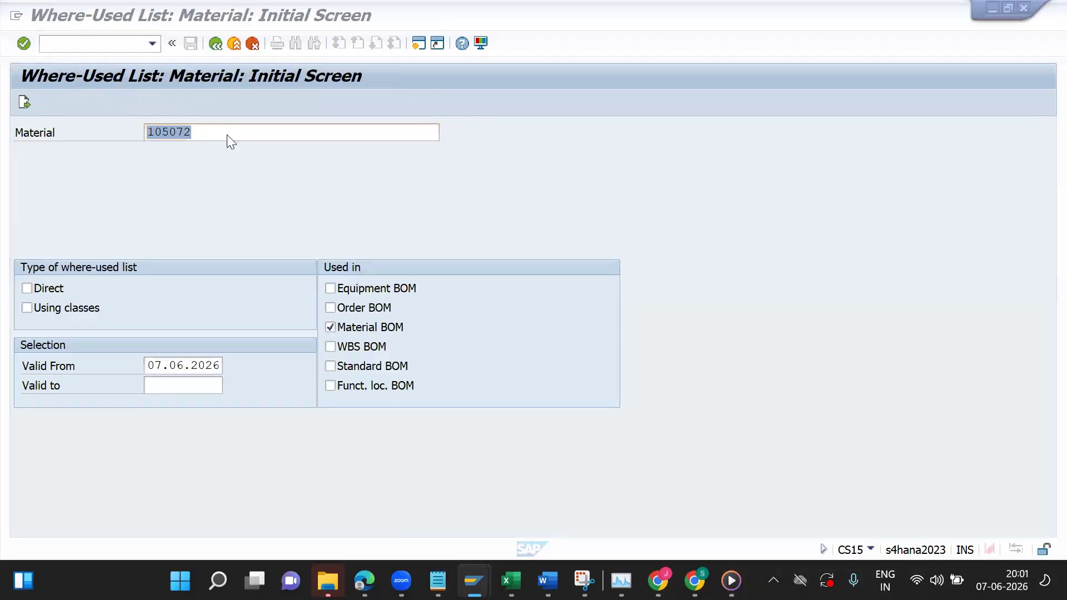
{"action": "key", "text": "alt+Tab"}
{"action": "double_click", "coordinate": [333, 244]}
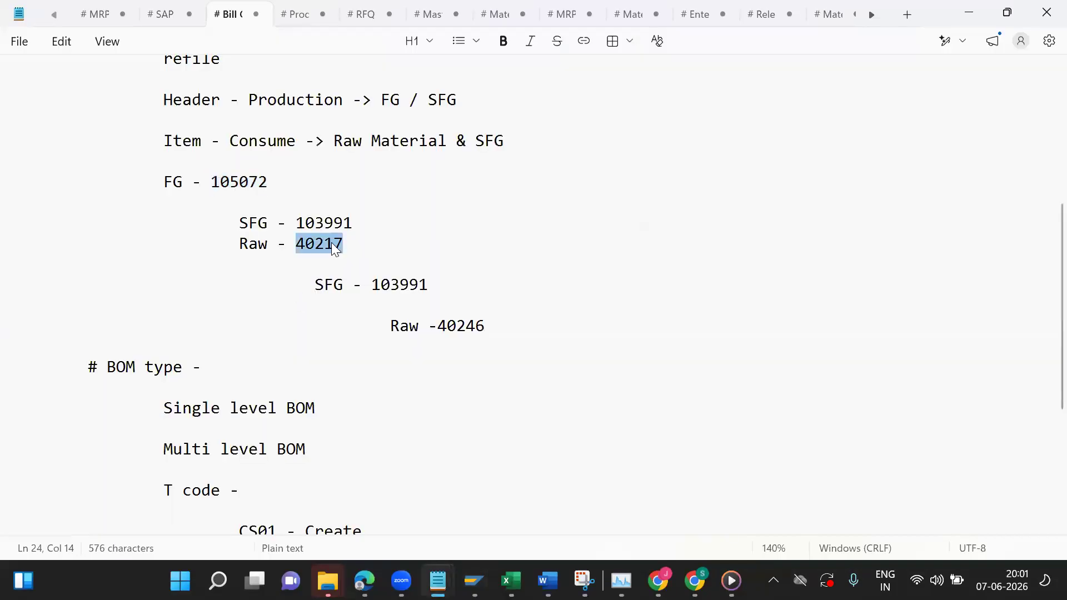
{"action": "key", "text": "ctrl+c"}
{"action": "key", "text": "alt+Tab"}
{"action": "key", "text": "ctrl+v"}
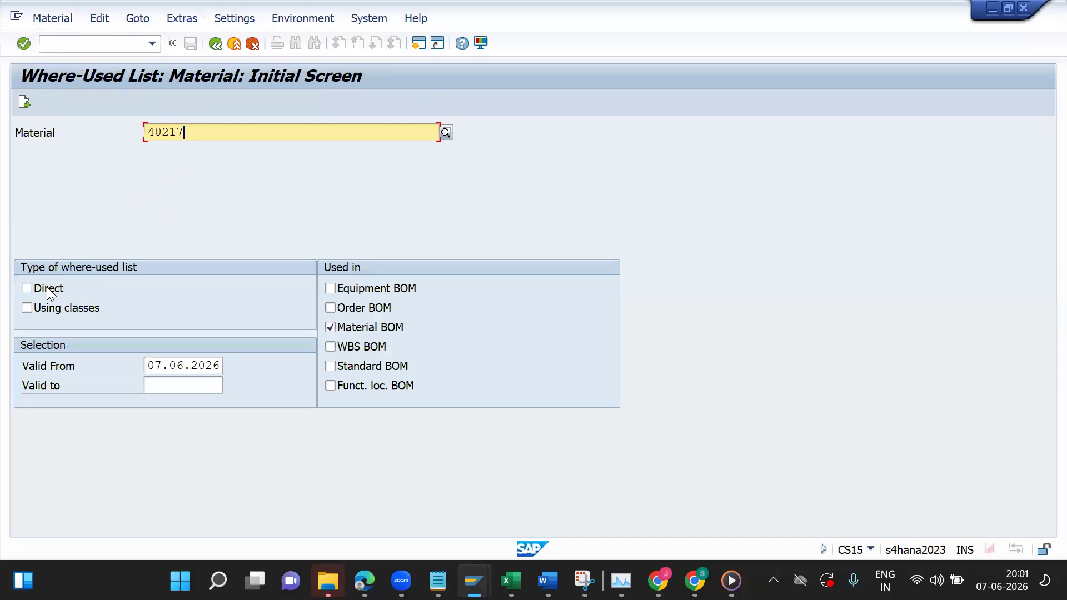
Step: Select the direct where-used type and run the list for required quantity 1 in plant 1000
{"action": "key", "text": "Tab"}
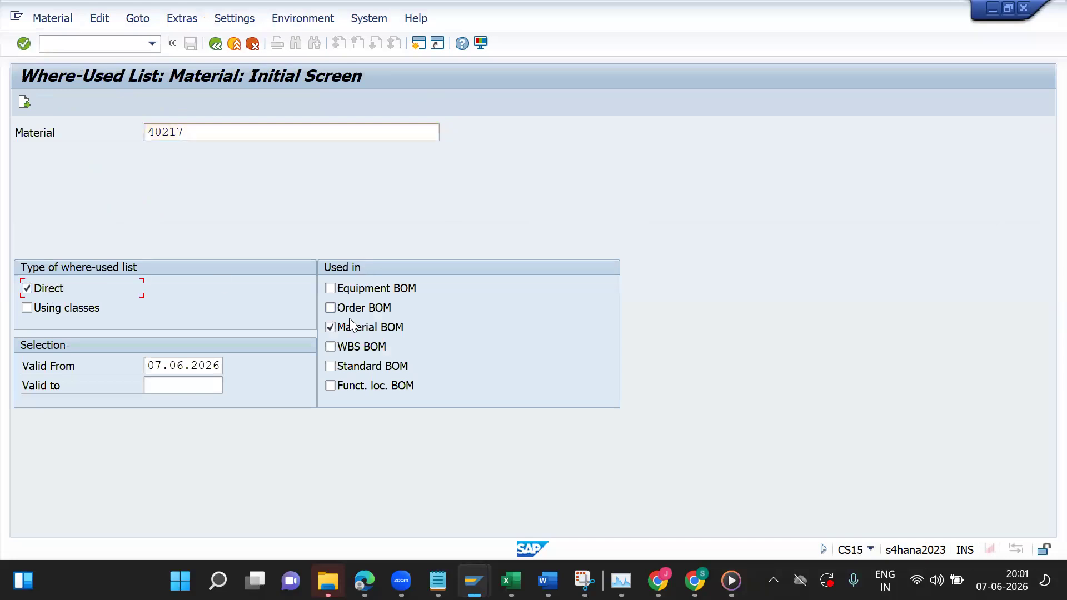
{"action": "left_click", "coordinate": [28, 103]}
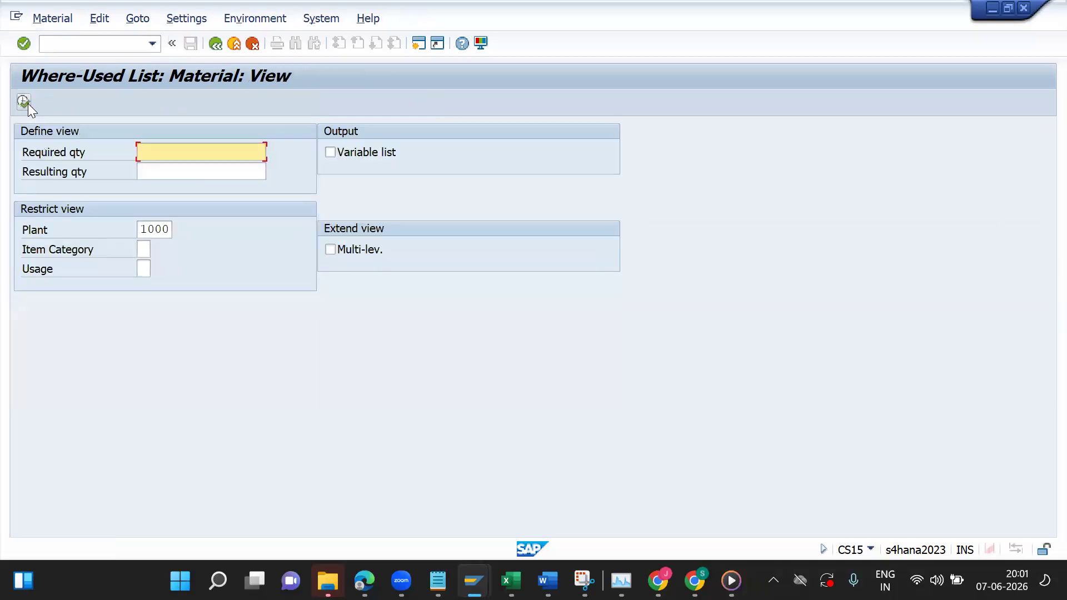
{"action": "type", "text": "1"}
{"action": "left_click", "coordinate": [159, 230]}
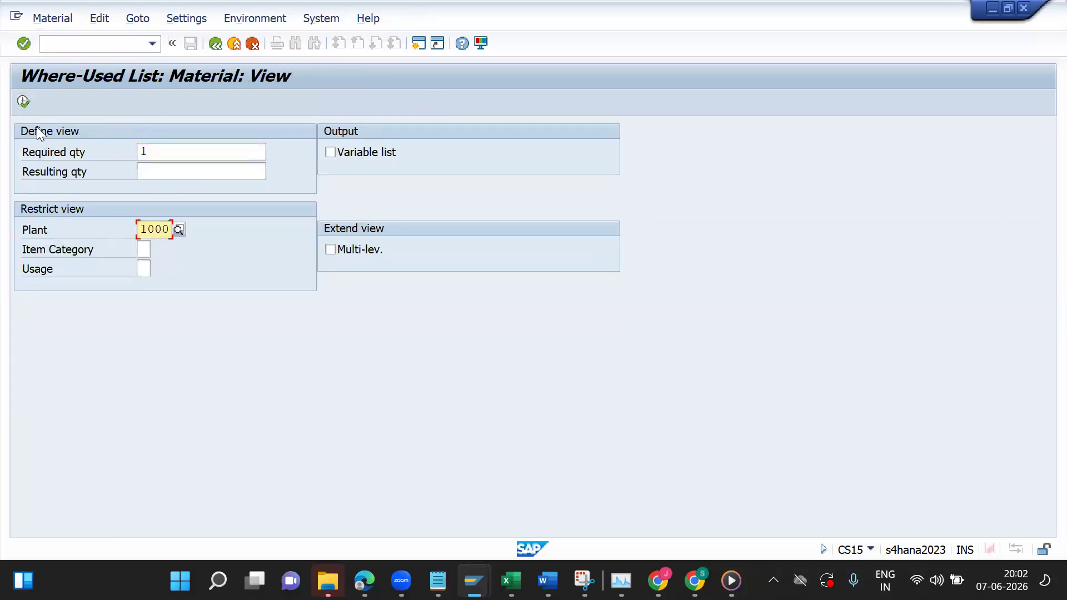
{"action": "left_click", "coordinate": [23, 102]}
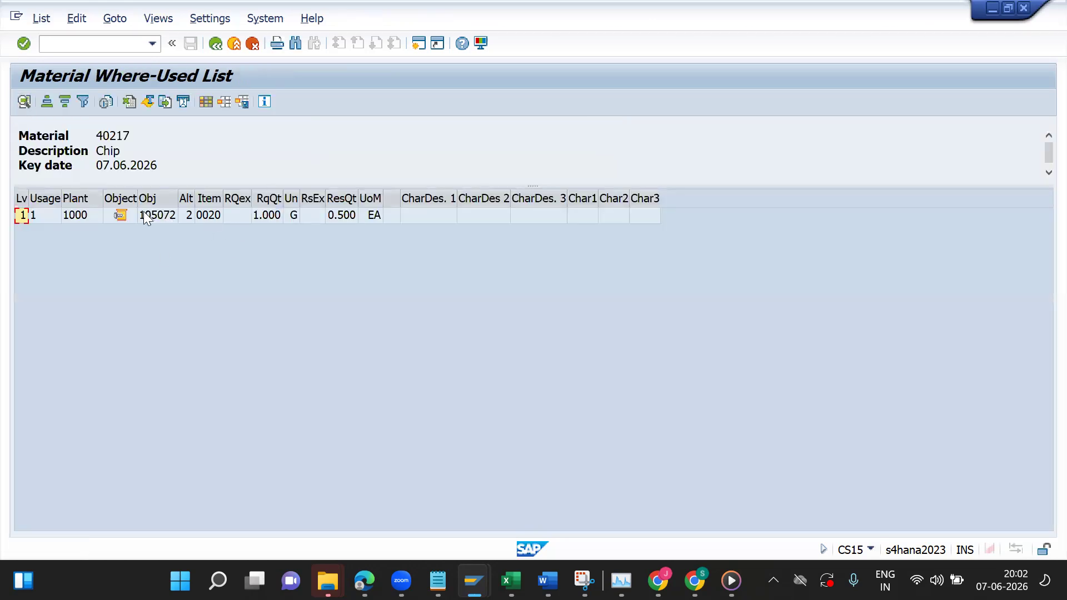
Step: Examine which product uses raw material 40217 in the where-used list and compare it with the Notepad notes
{"action": "left_click", "coordinate": [167, 218]}
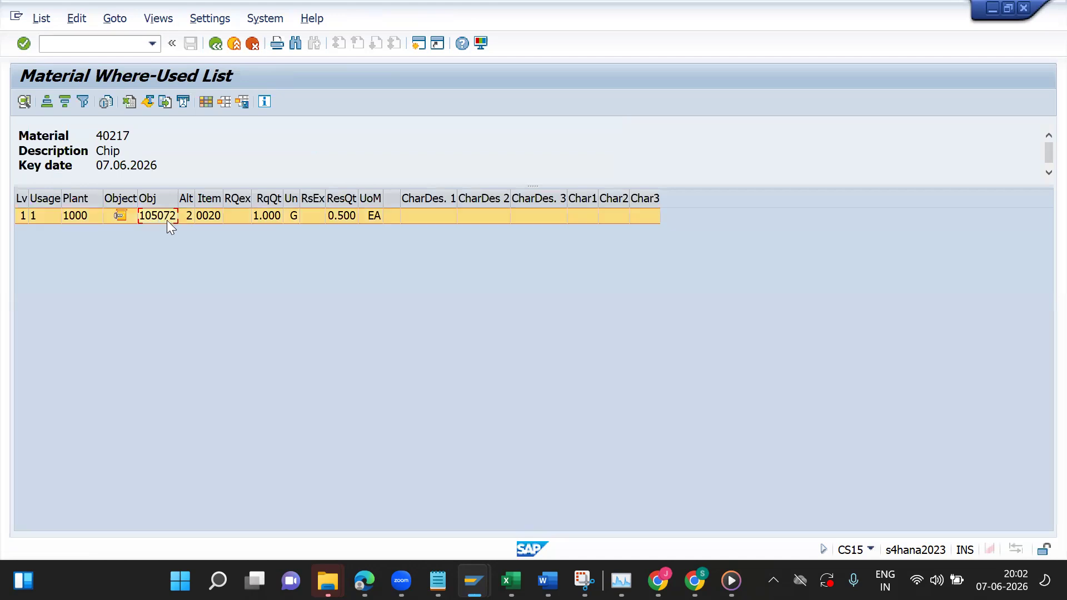
{"action": "key", "text": "alt+Tab"}
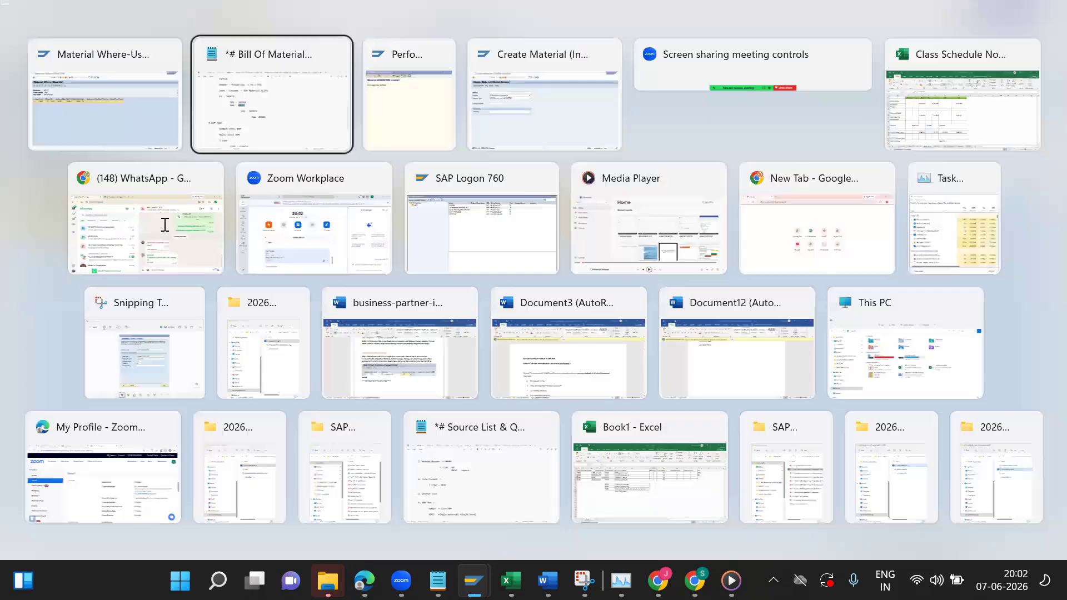
{"action": "left_click_drag", "start_coordinate": [257, 182], "coordinate": [245, 182]}
{"action": "key", "text": "alt+Tab"}
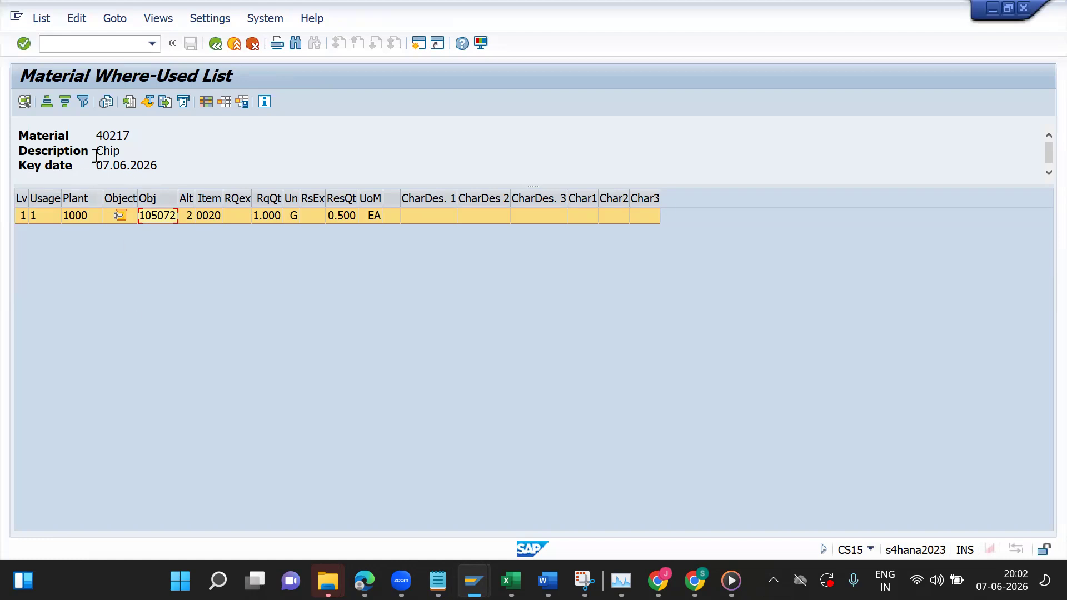
{"action": "left_click", "coordinate": [101, 139]}
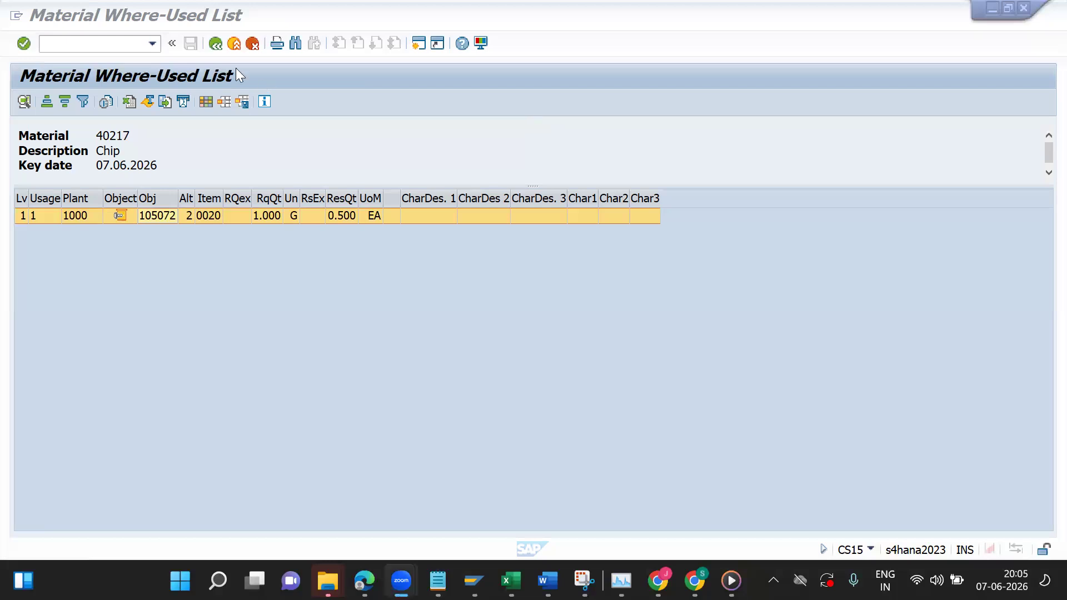
Step: Start transaction CS01 and open the item overview of a BOM for material 40217, plant 1000, usage 1 (Production)
{"action": "left_click", "coordinate": [211, 45]}
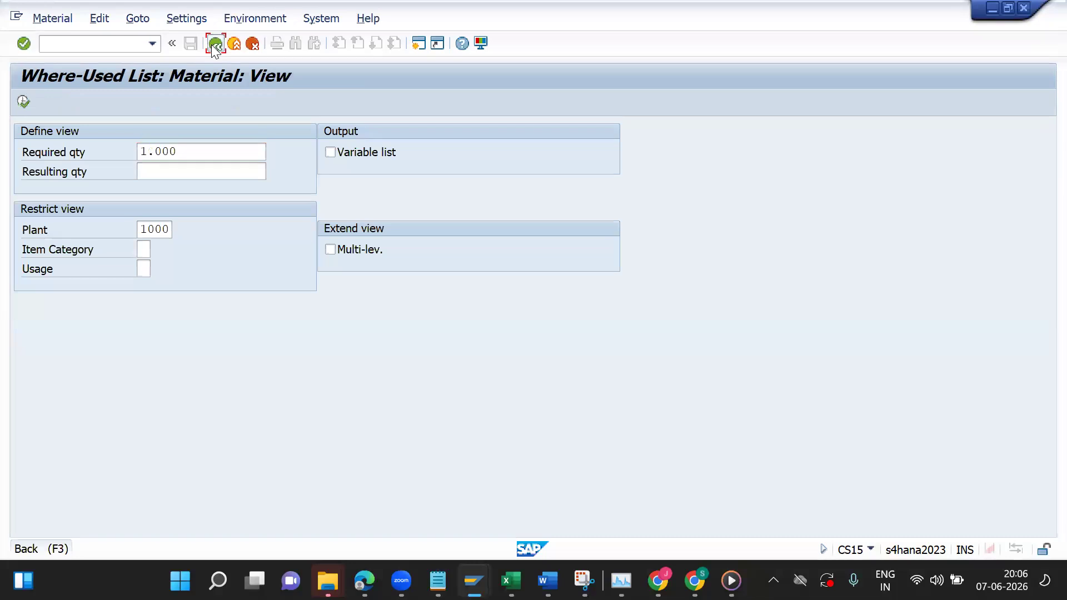
{"action": "left_click", "coordinate": [212, 44]}
{"action": "left_click", "coordinate": [212, 45]}
{"action": "type", "text": "cs01"}
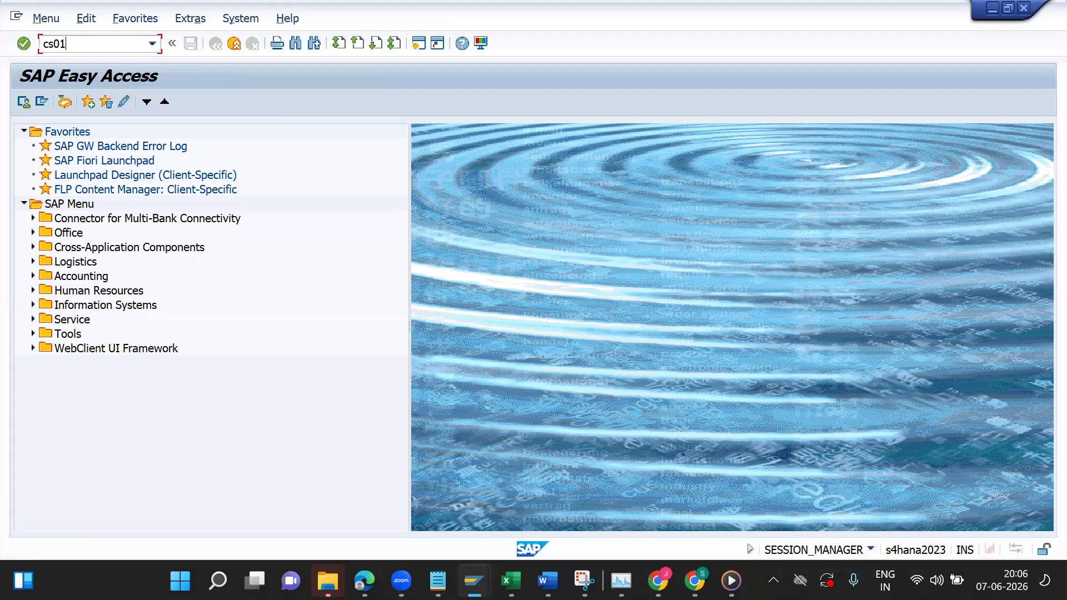
{"action": "key", "text": "Return"}
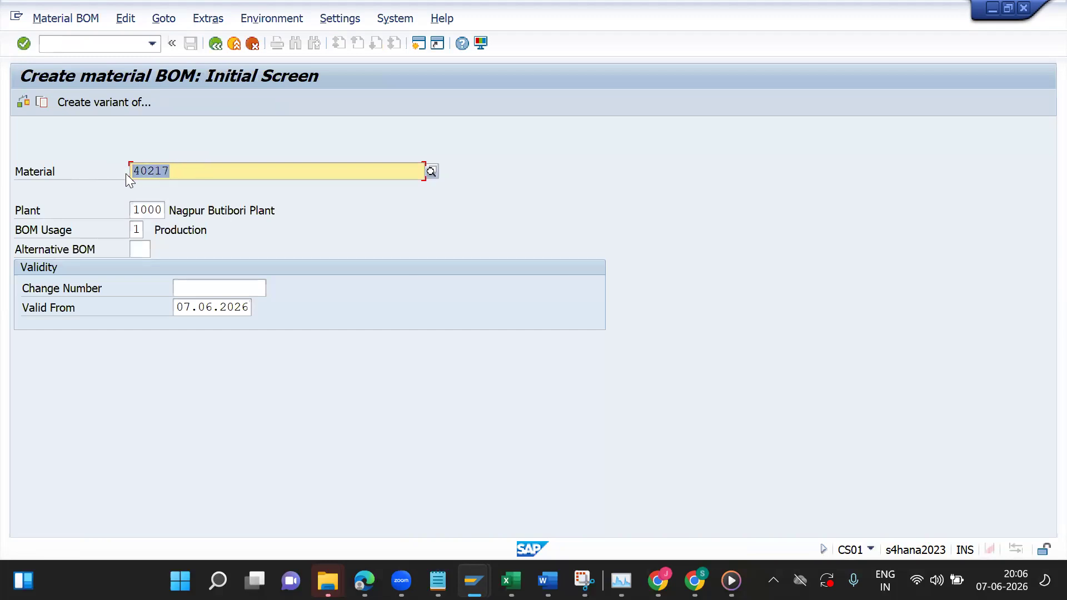
{"action": "key", "text": "Tab"}
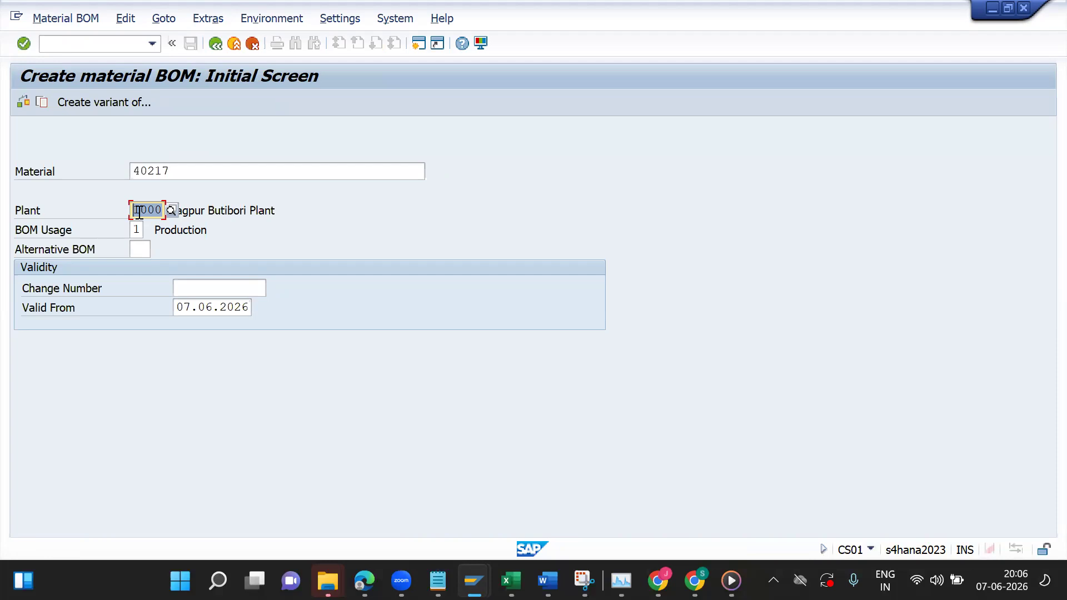
{"action": "key", "text": "Tab"}
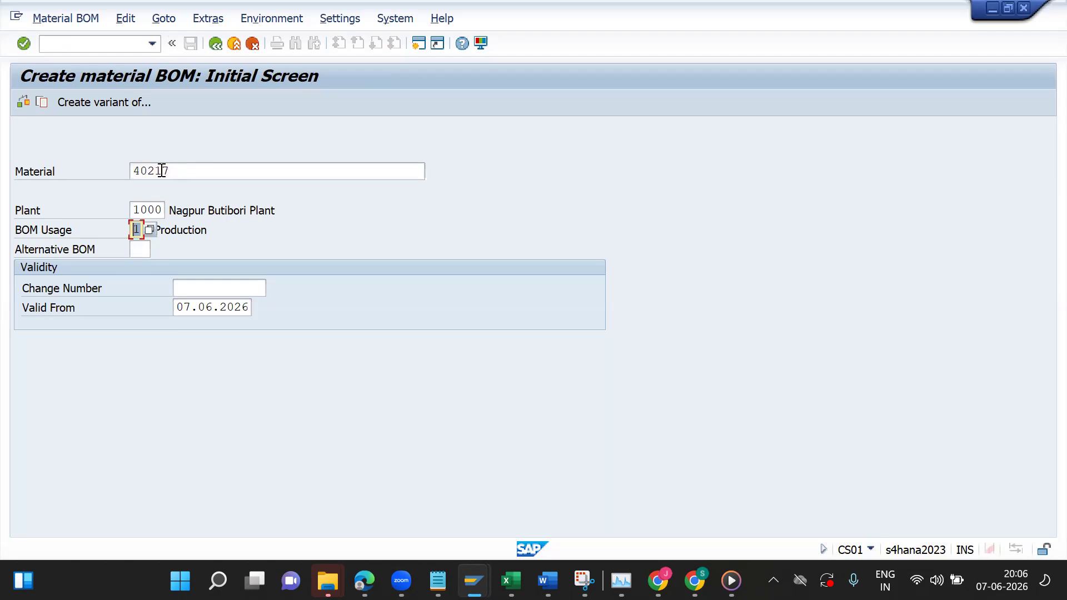
{"action": "left_click", "coordinate": [24, 43]}
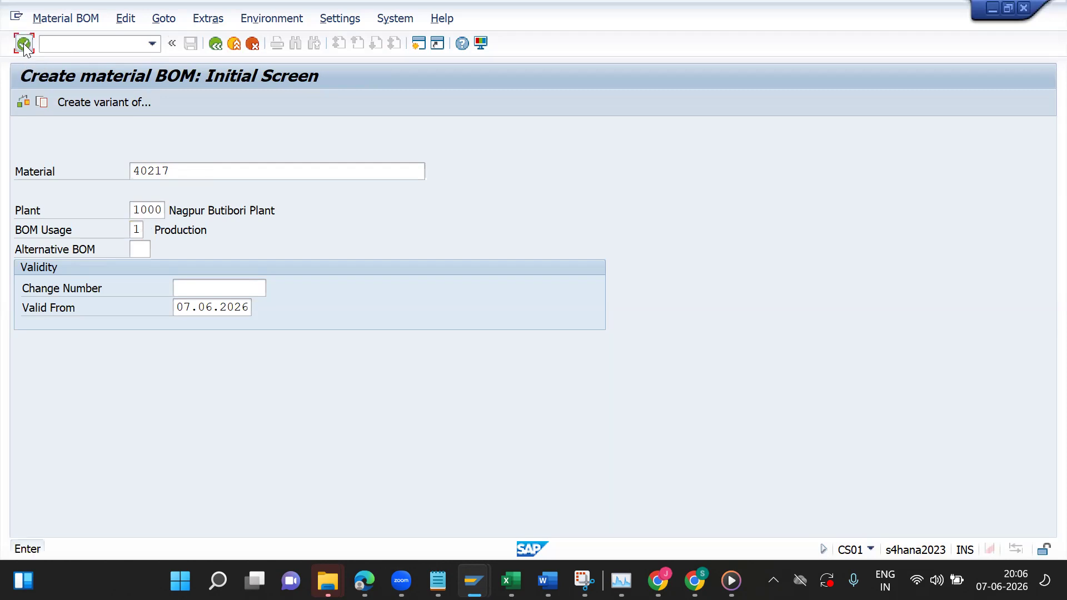
{"action": "left_click", "coordinate": [23, 44]}
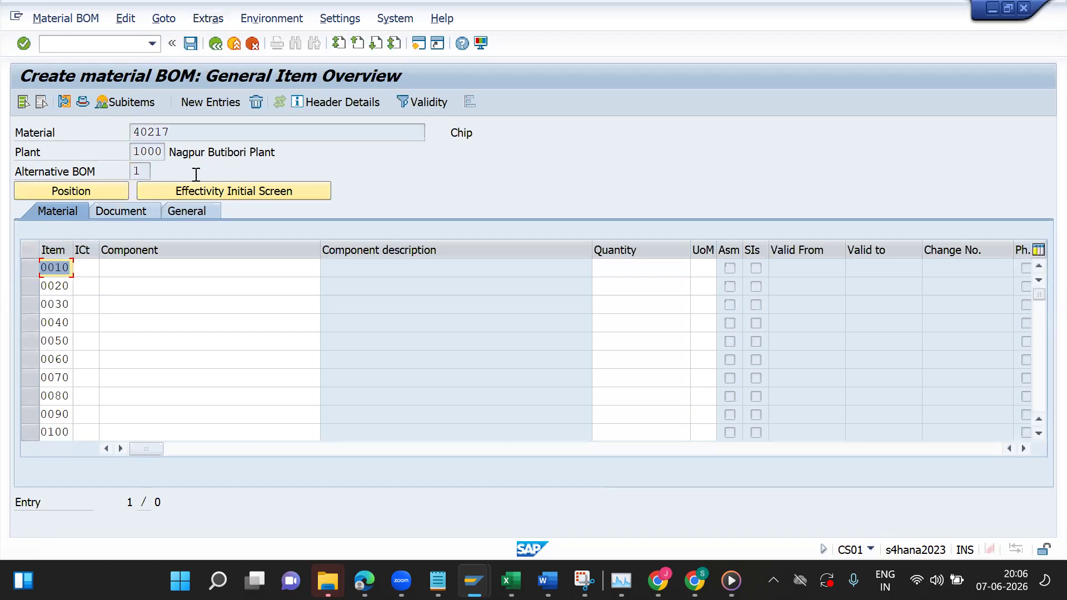
Step: Set the item category of item 0010 to L (Stock item) from the list of possible values
{"action": "left_click", "coordinate": [91, 263]}
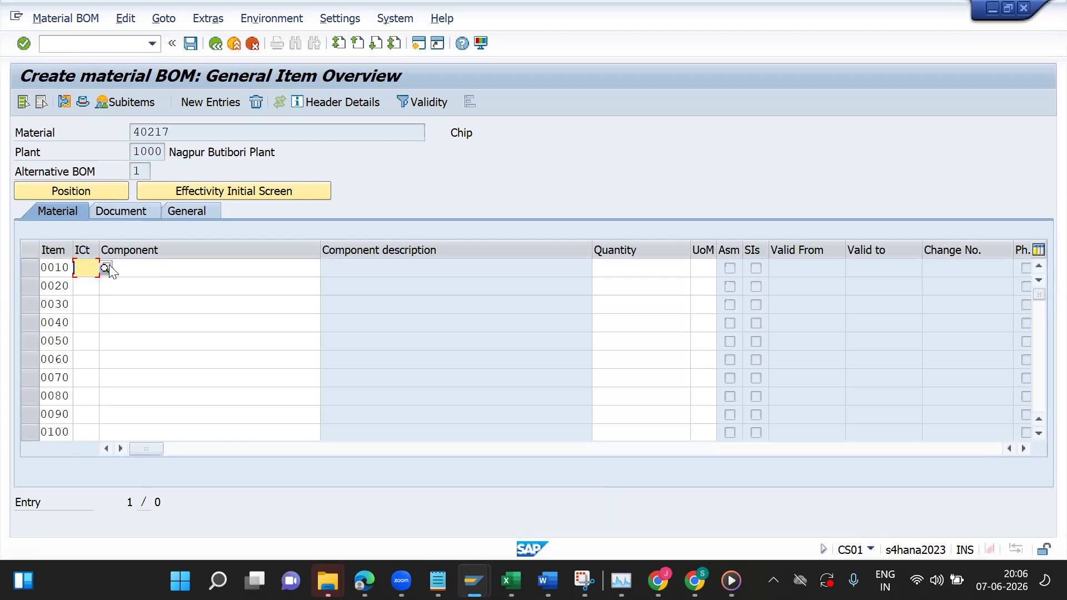
{"action": "left_click", "coordinate": [109, 265]}
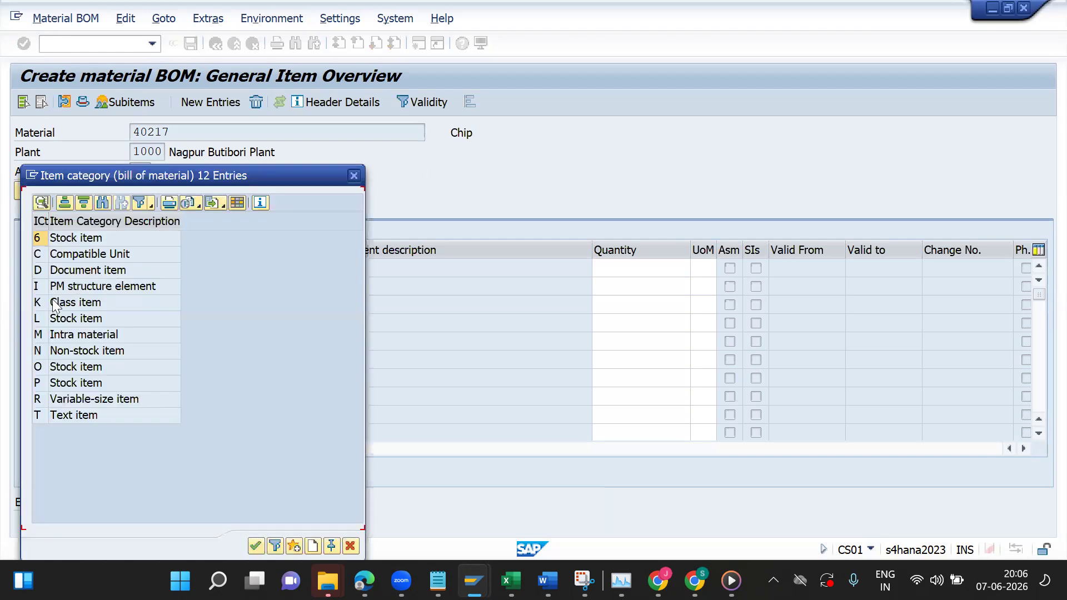
{"action": "left_click", "coordinate": [47, 320]}
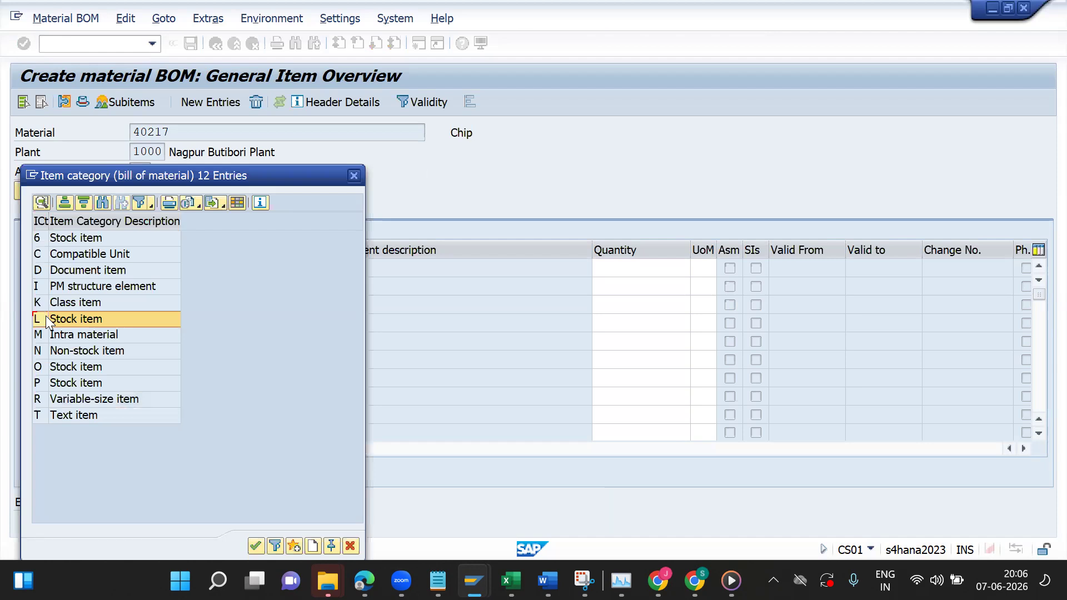
{"action": "double_click", "coordinate": [46, 318]}
{"action": "left_click", "coordinate": [167, 268]}
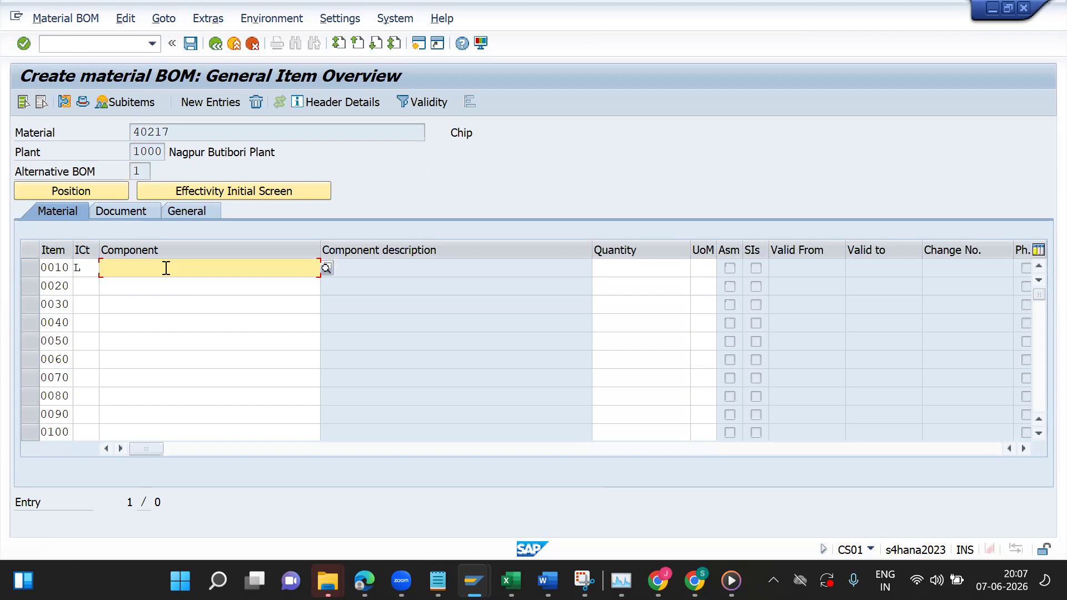
{"action": "key", "text": "space"}
{"action": "key", "text": "Down"}
{"action": "key", "text": "Return"}
{"action": "key", "text": "BackSpace"}
{"action": "key", "text": "BackSpace"}
{"action": "key", "text": "BackSpace"}
{"action": "key", "text": "BackSpace"}
{"action": "key", "text": "BackSpace"}
{"action": "key", "text": "space"}
{"action": "key", "text": "Down"}
{"action": "key", "text": "Down"}
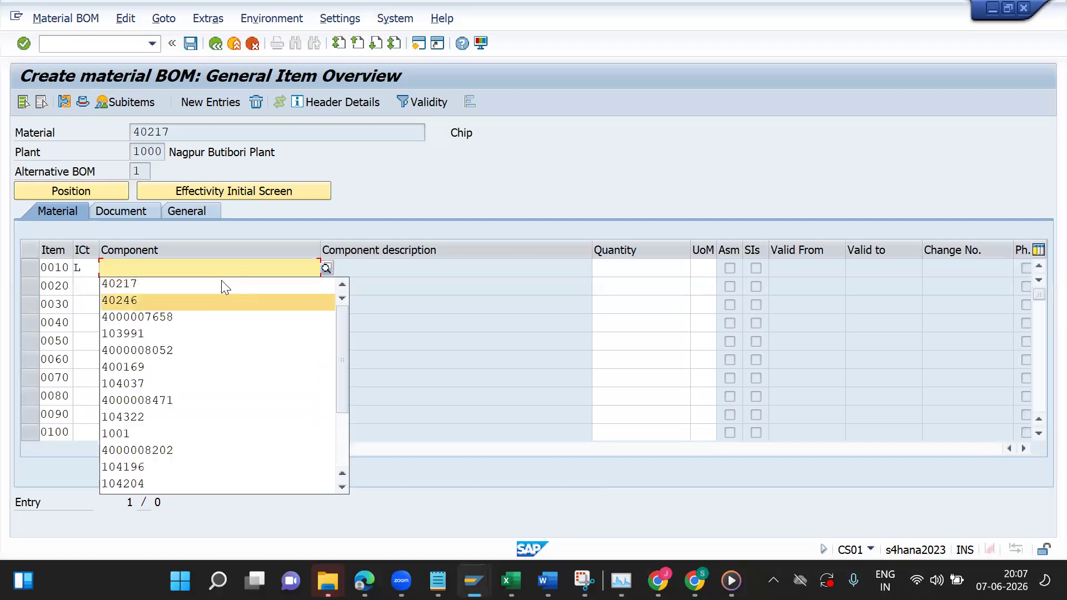
{"action": "key", "text": "Return"}
{"action": "left_click", "coordinate": [632, 270]}
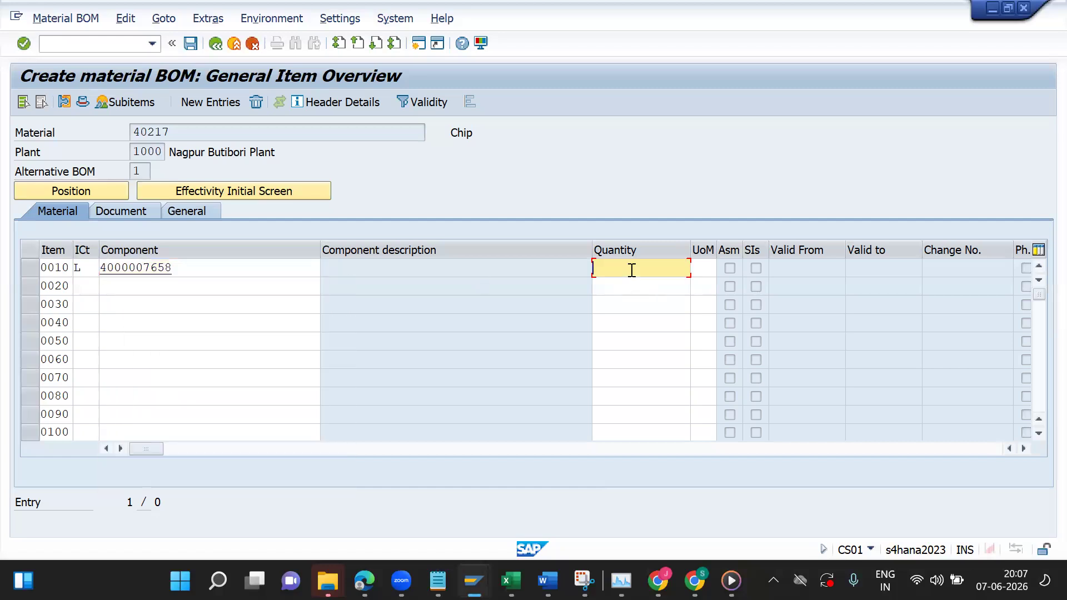
{"action": "type", "text": "1"}
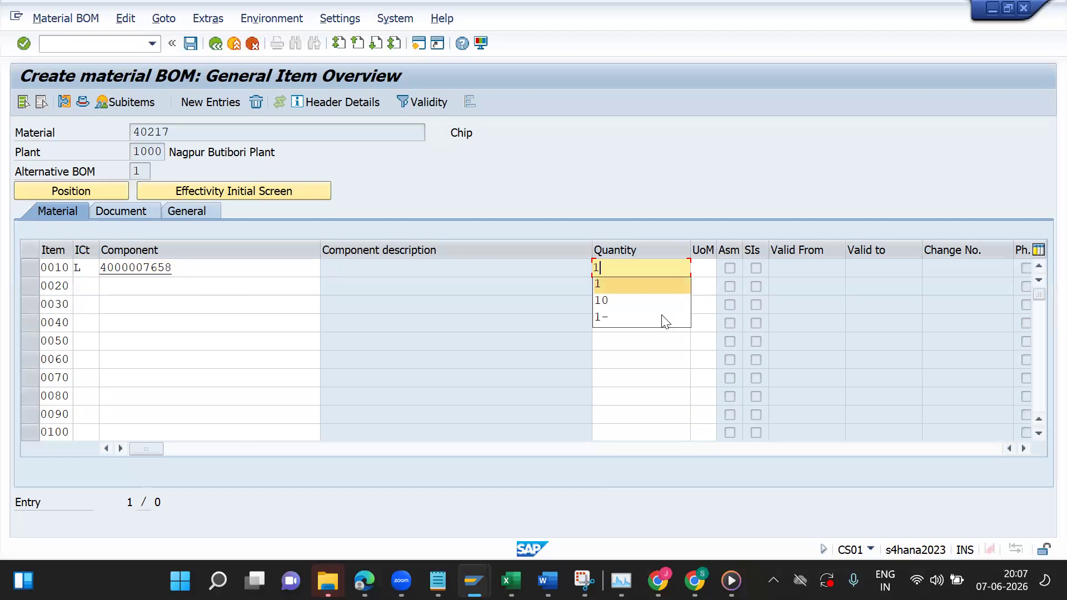
{"action": "key", "text": "Return"}
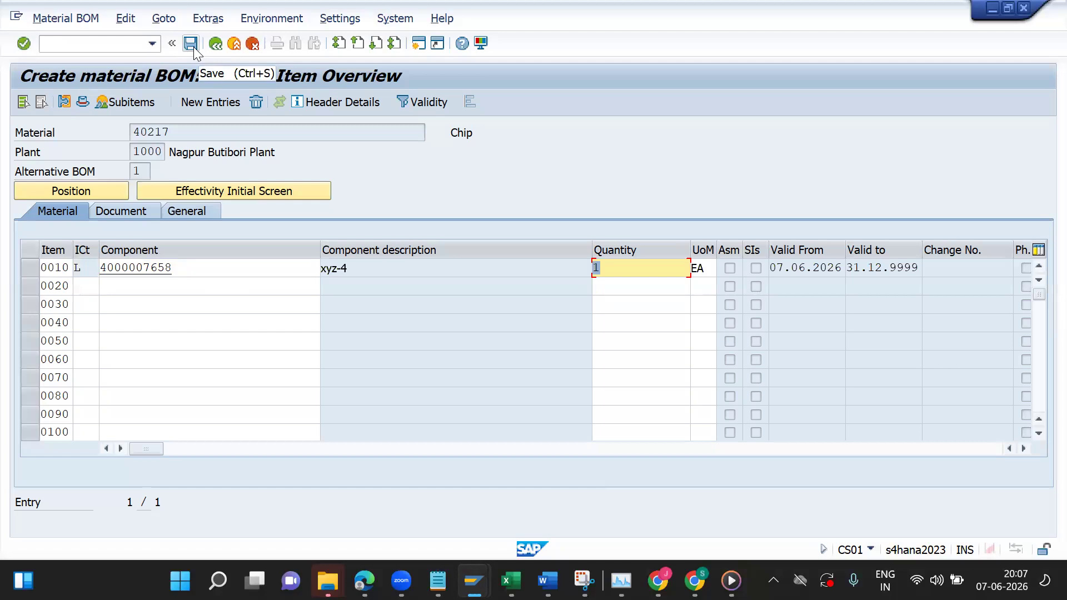
{"action": "left_click", "coordinate": [191, 45]}
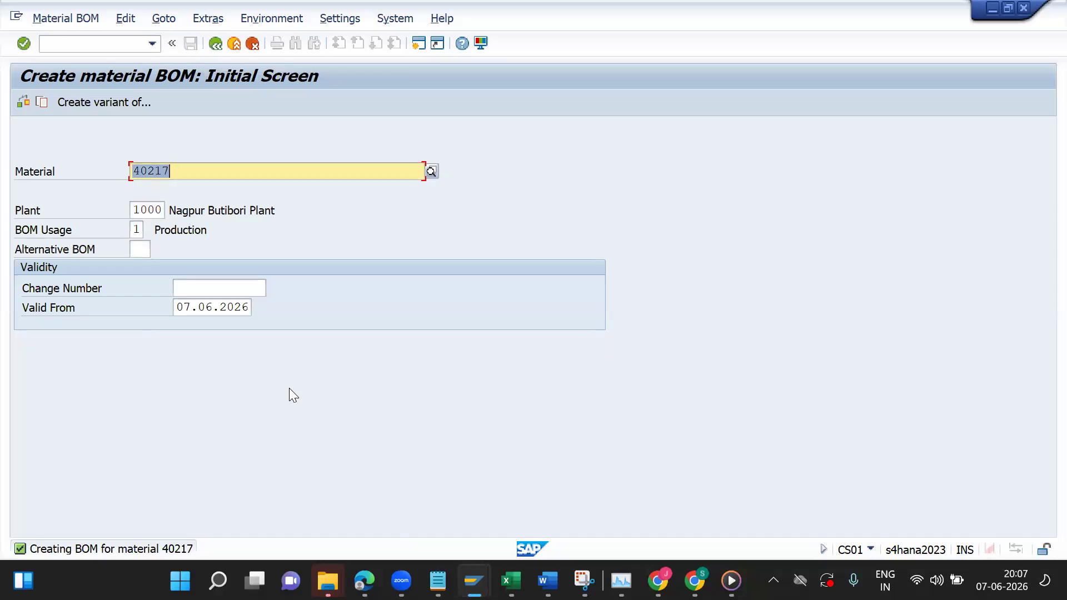
Step: Switch to changing the BOM of material 40217 in plant 1000 and open its item overview
{"action": "left_click", "coordinate": [93, 20]}
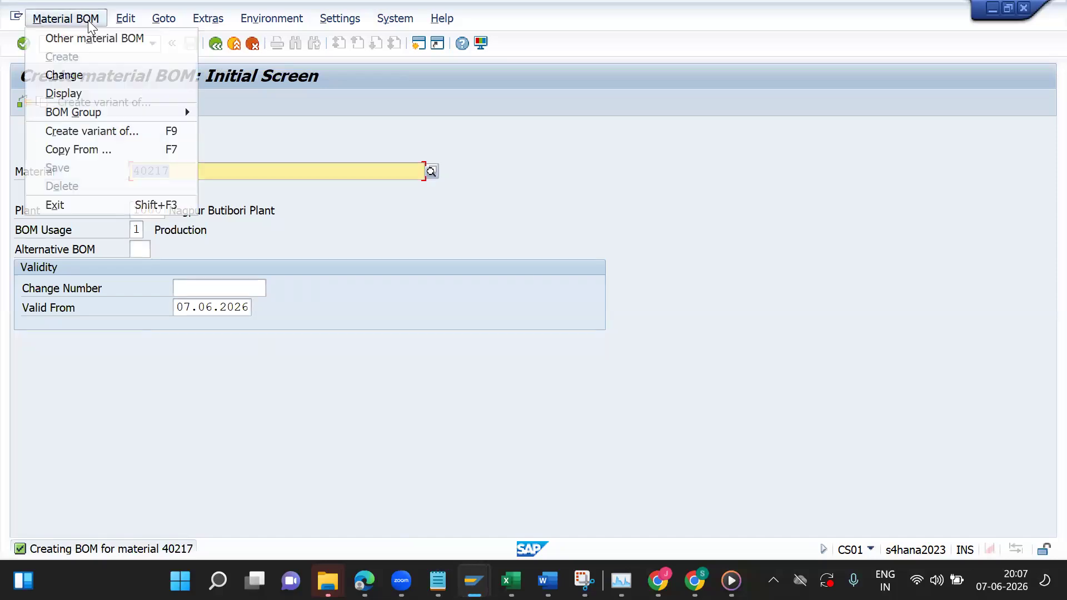
{"action": "left_click", "coordinate": [77, 101]}
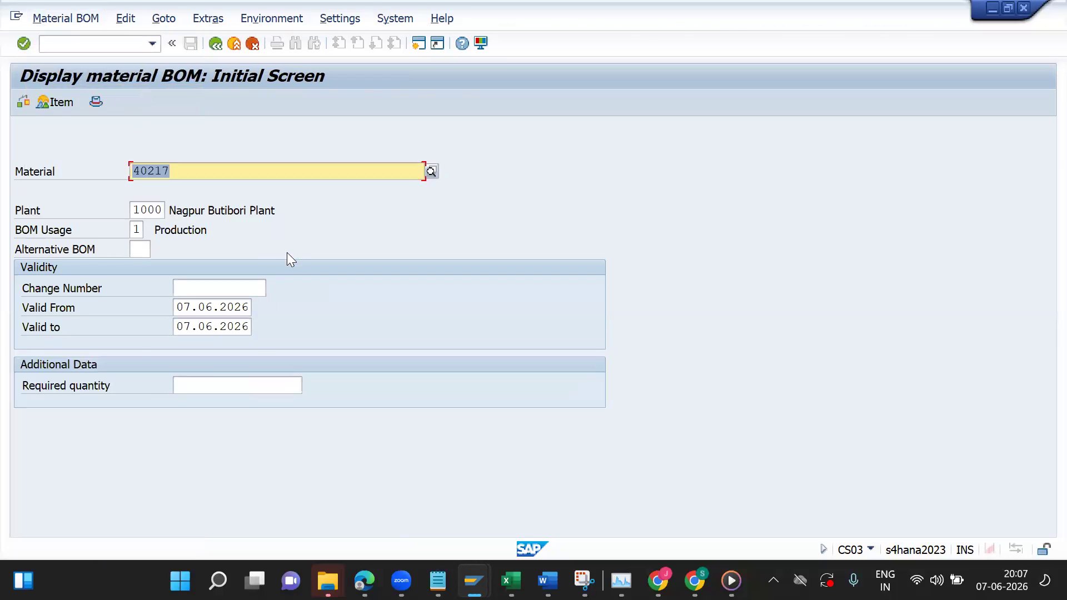
{"action": "left_click", "coordinate": [92, 18]}
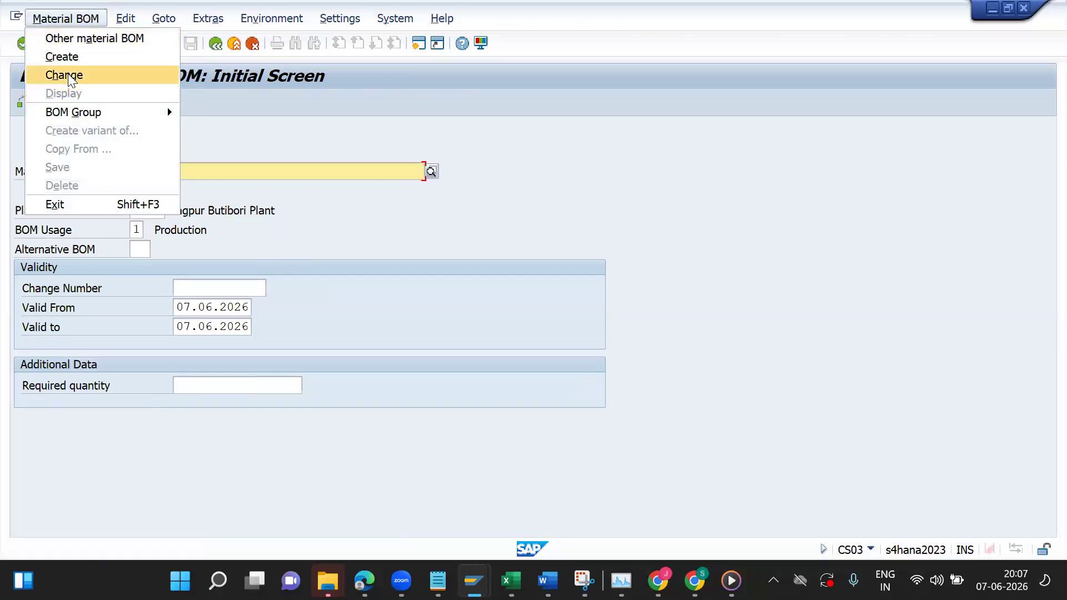
{"action": "left_click", "coordinate": [68, 76]}
{"action": "key", "text": "Return"}
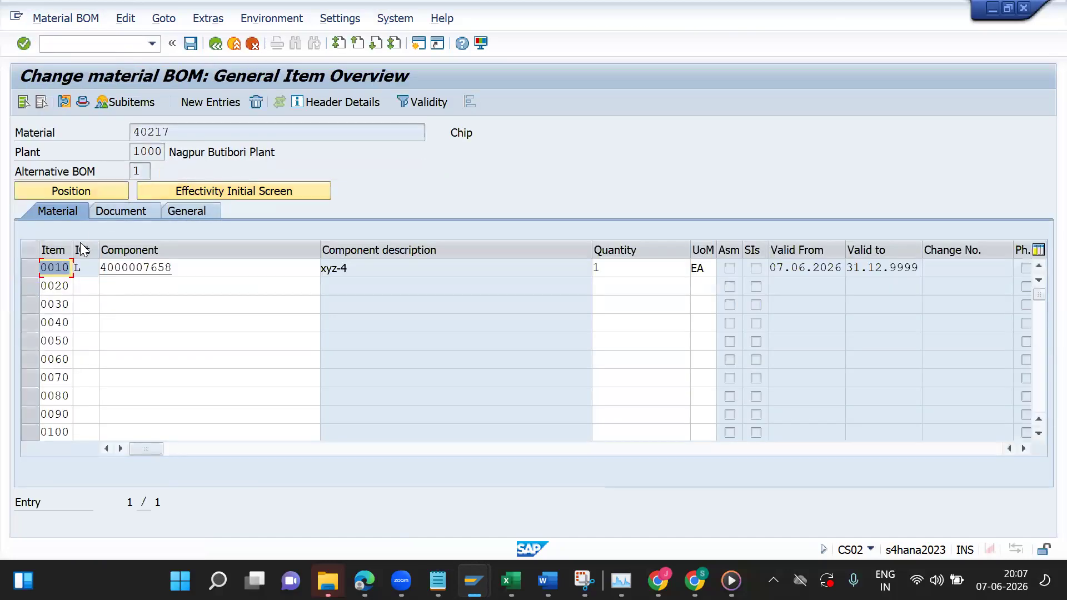
{"action": "left_click", "coordinate": [31, 268]}
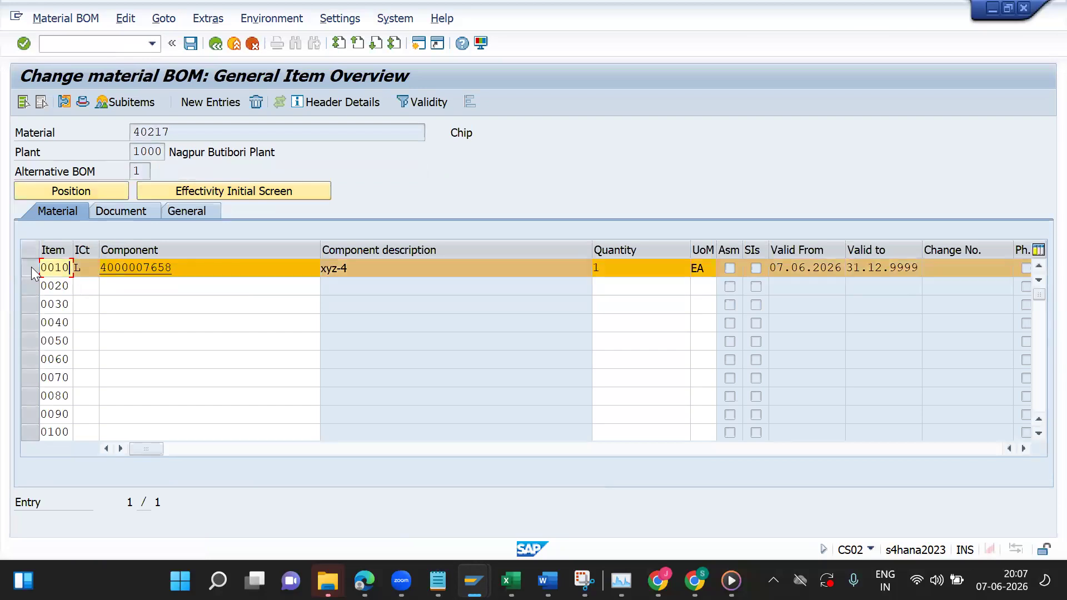
{"action": "left_click", "coordinate": [64, 102]}
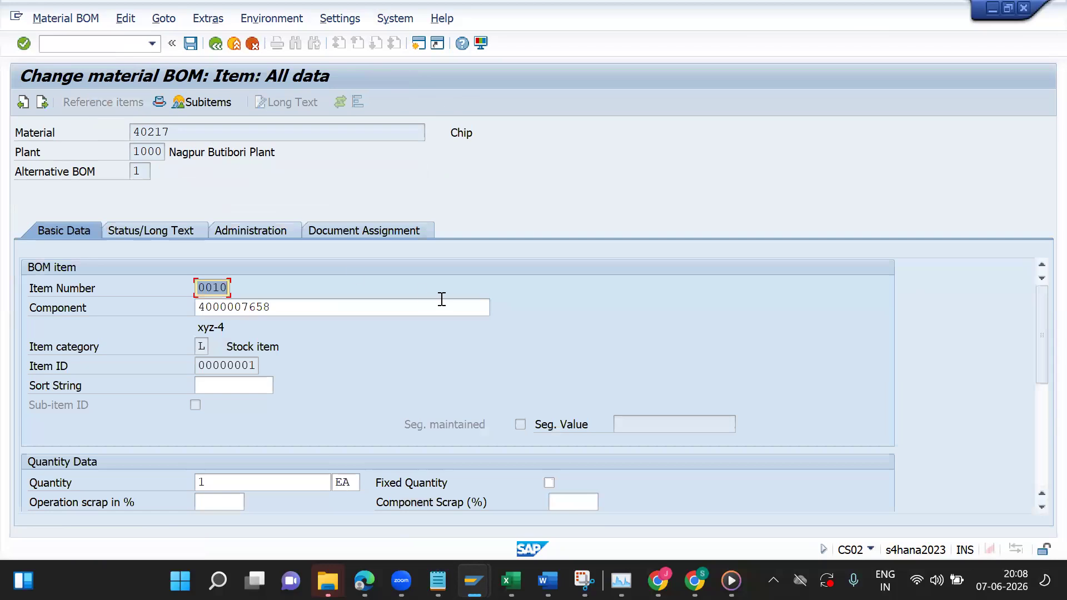
{"action": "left_click", "coordinate": [218, 46]}
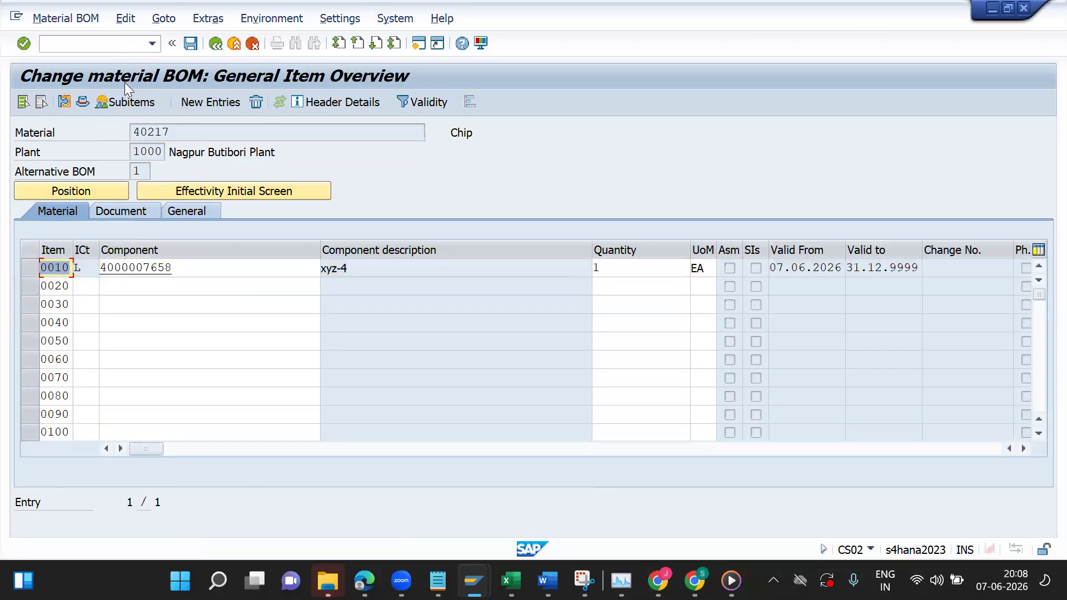
Step: Assign storage location 0001 in the status data of item 0010 and save the changed BOM
{"action": "left_click", "coordinate": [29, 267]}
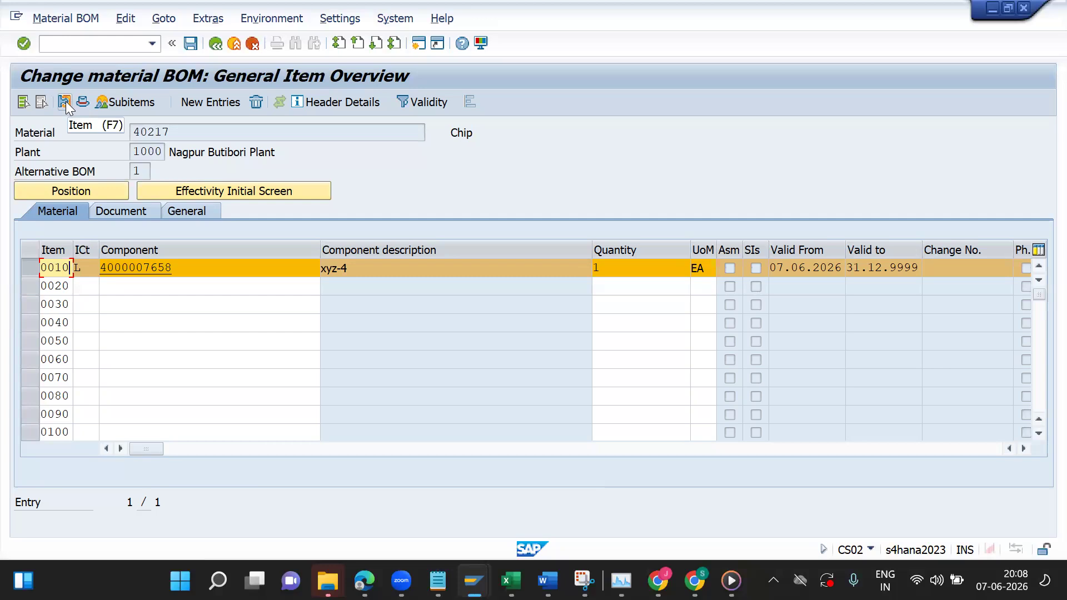
{"action": "left_click", "coordinate": [65, 102]}
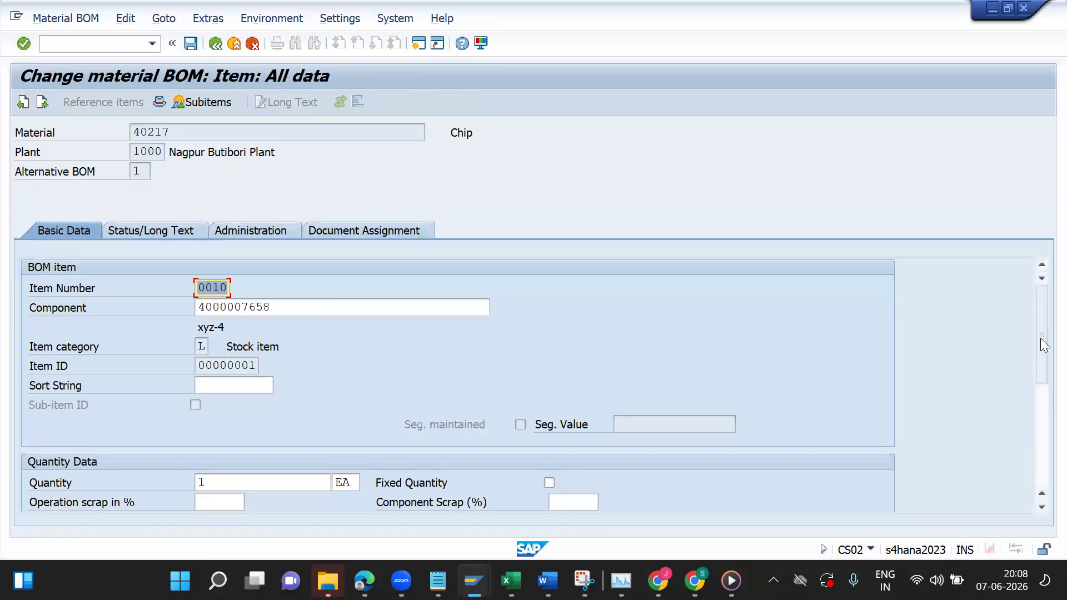
{"action": "left_click_drag", "start_coordinate": [1041, 340], "coordinate": [1040, 371]}
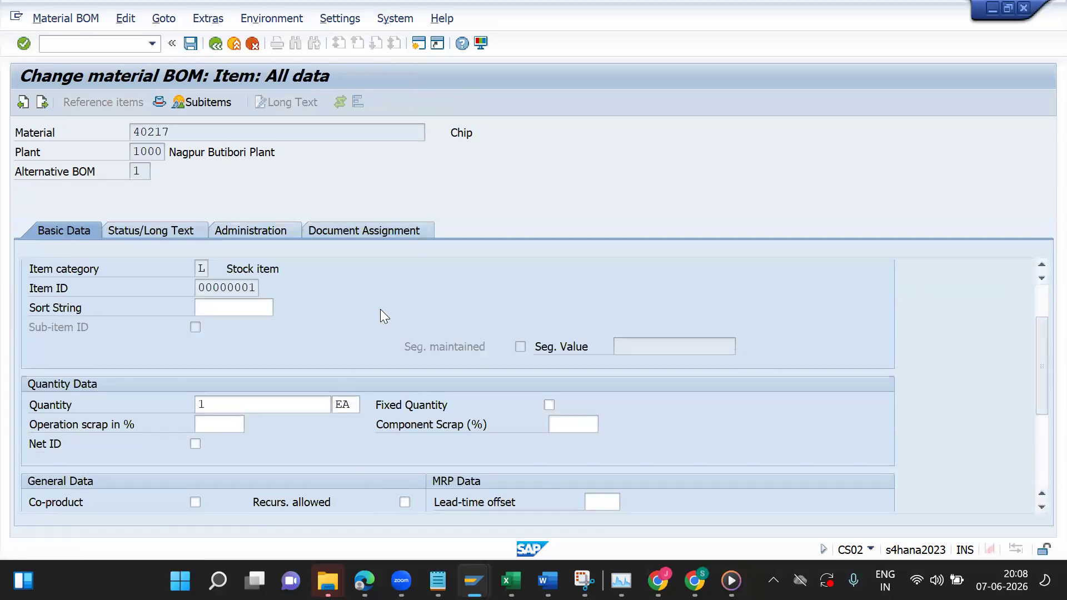
{"action": "left_click", "coordinate": [157, 230]}
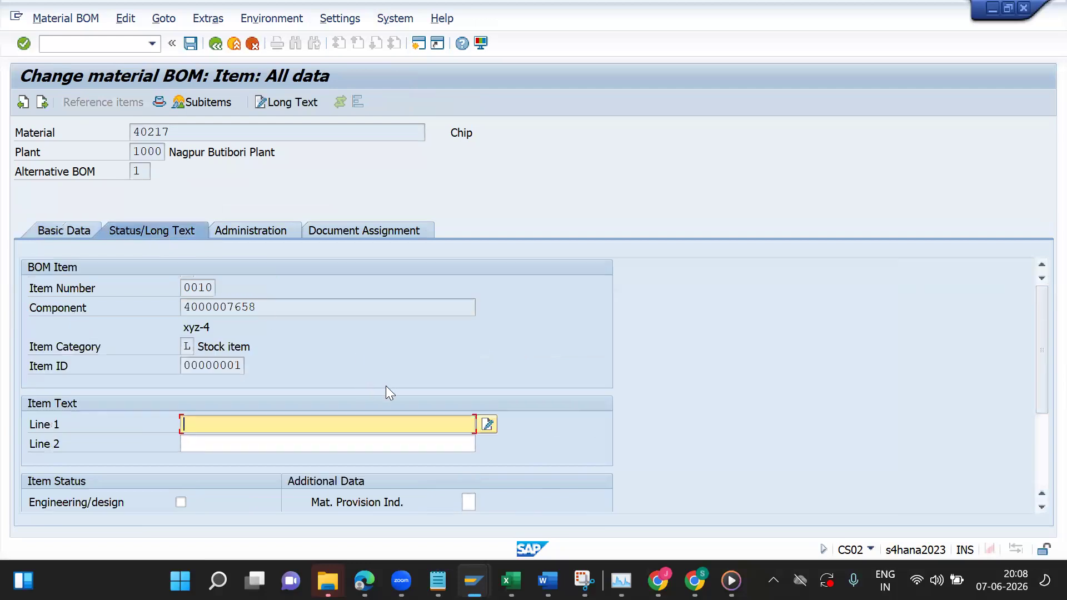
{"action": "left_click_drag", "start_coordinate": [1040, 339], "coordinate": [1044, 404]}
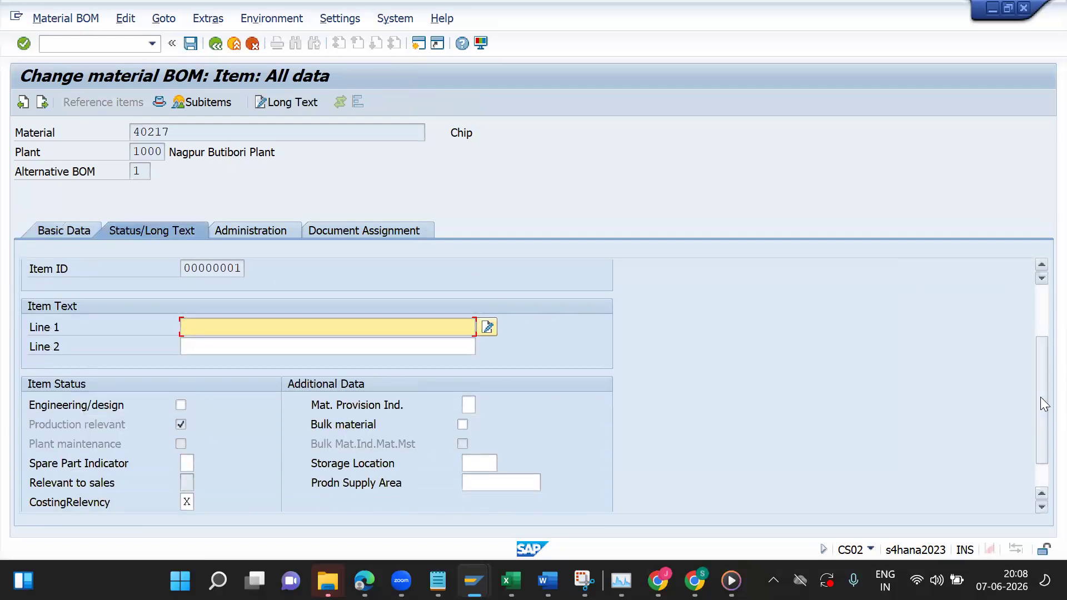
{"action": "left_click", "coordinate": [484, 469]}
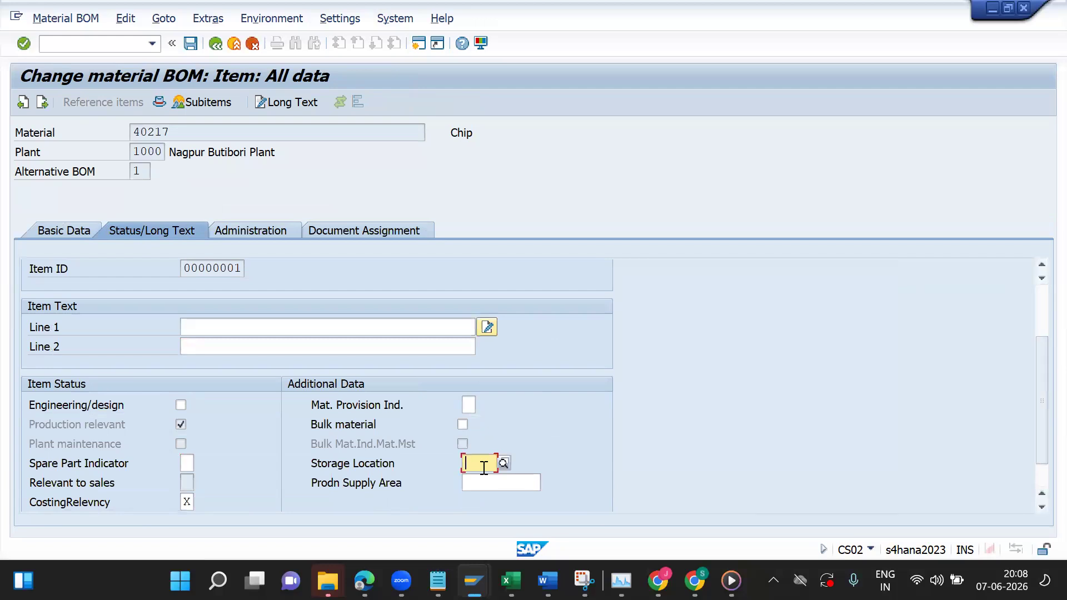
{"action": "left_click", "coordinate": [503, 463]}
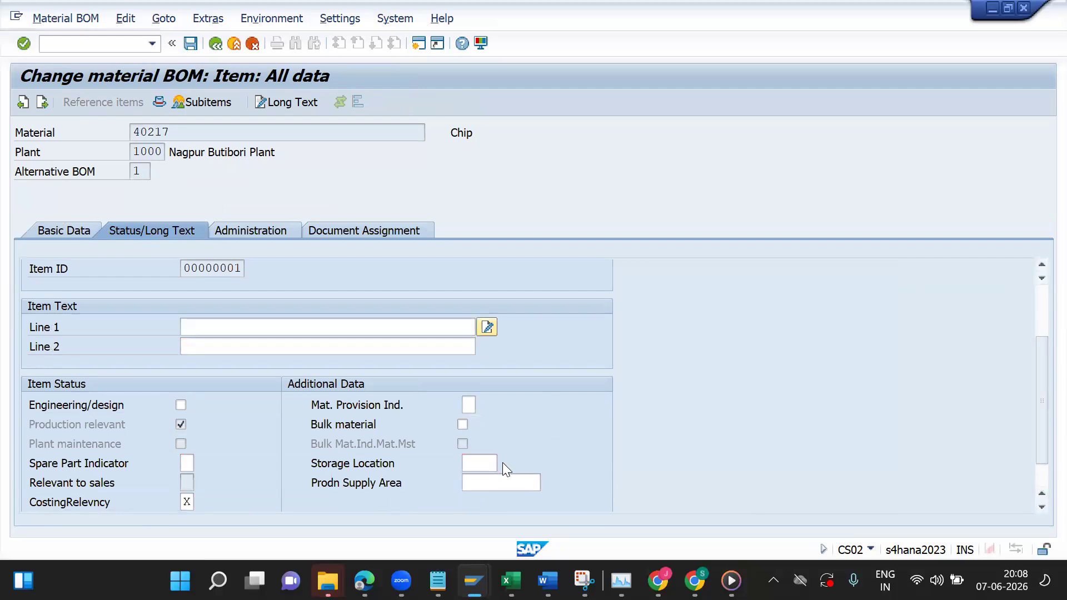
{"action": "double_click", "coordinate": [542, 452]}
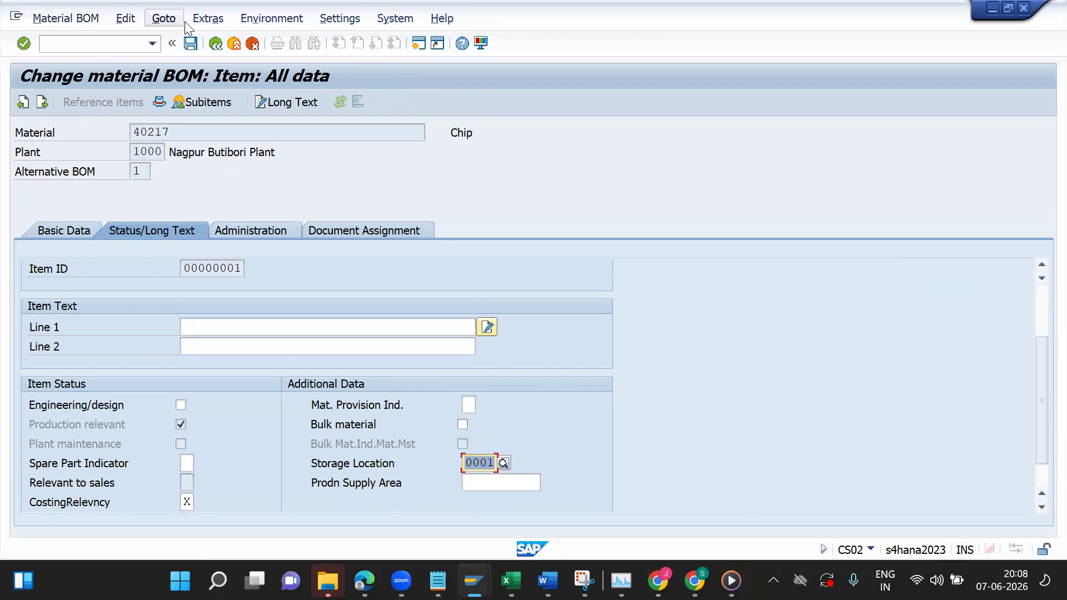
{"action": "left_click", "coordinate": [215, 44]}
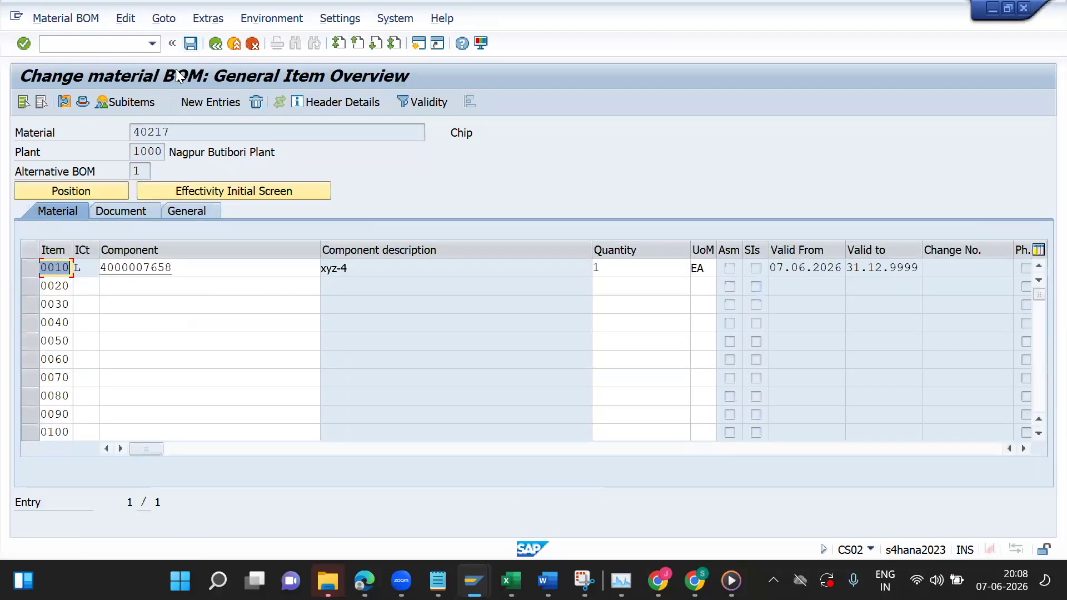
{"action": "left_click", "coordinate": [188, 48]}
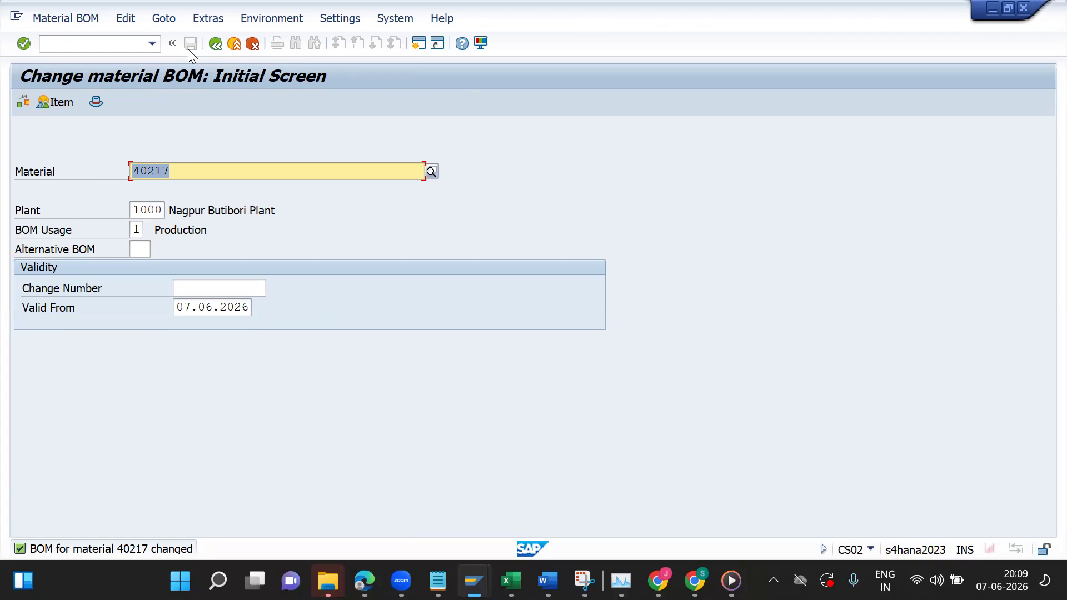
Step: Start transaction MM01 and choose material type ROH (Raw materials STANDERED) for the new material
{"action": "left_click", "coordinate": [231, 2]}
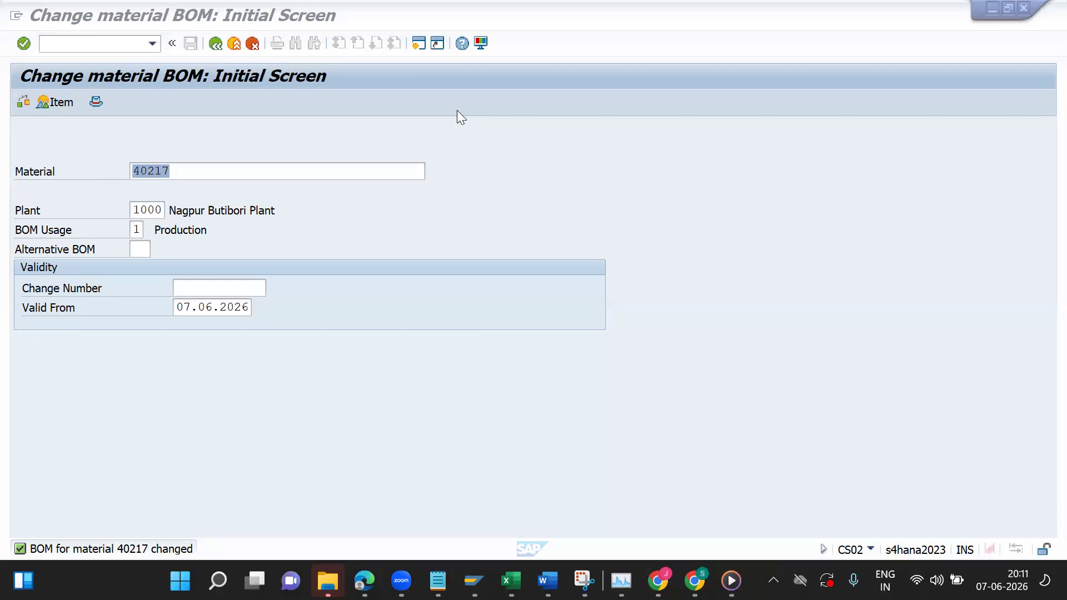
{"action": "left_click", "coordinate": [111, 50]}
{"action": "type", "text": "/"}
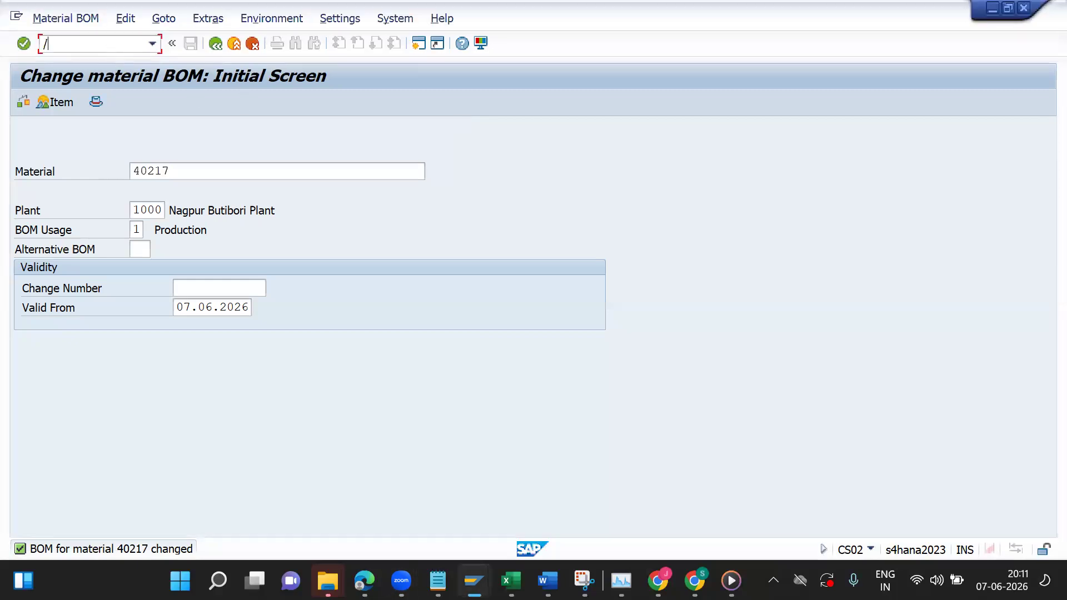
{"action": "type", "text": "nmm01"}
{"action": "key", "text": "Return"}
{"action": "left_click", "coordinate": [230, 194]}
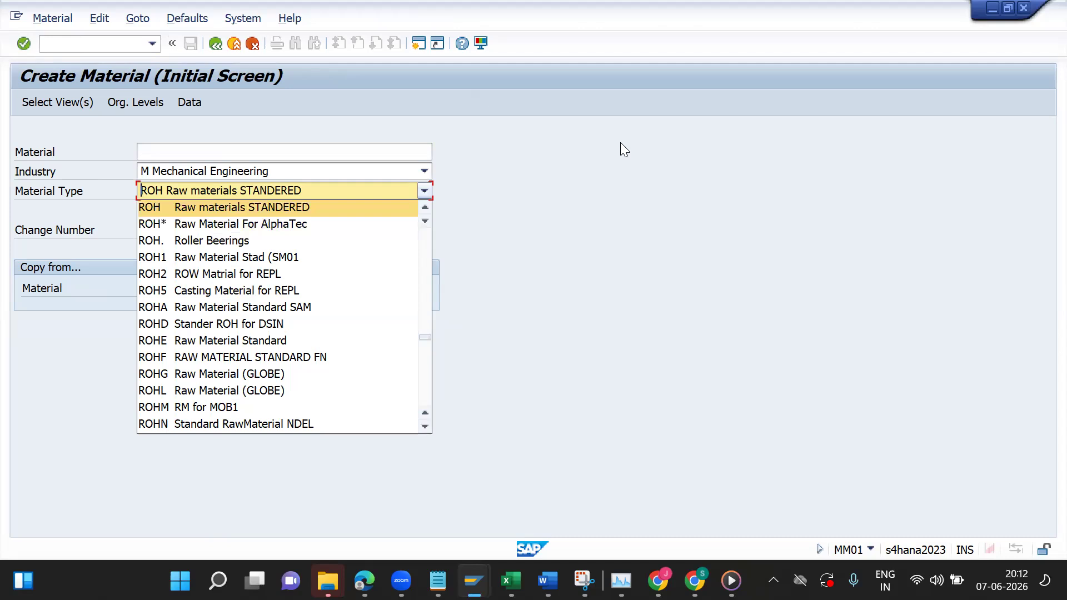
{"action": "key", "text": "Return"}
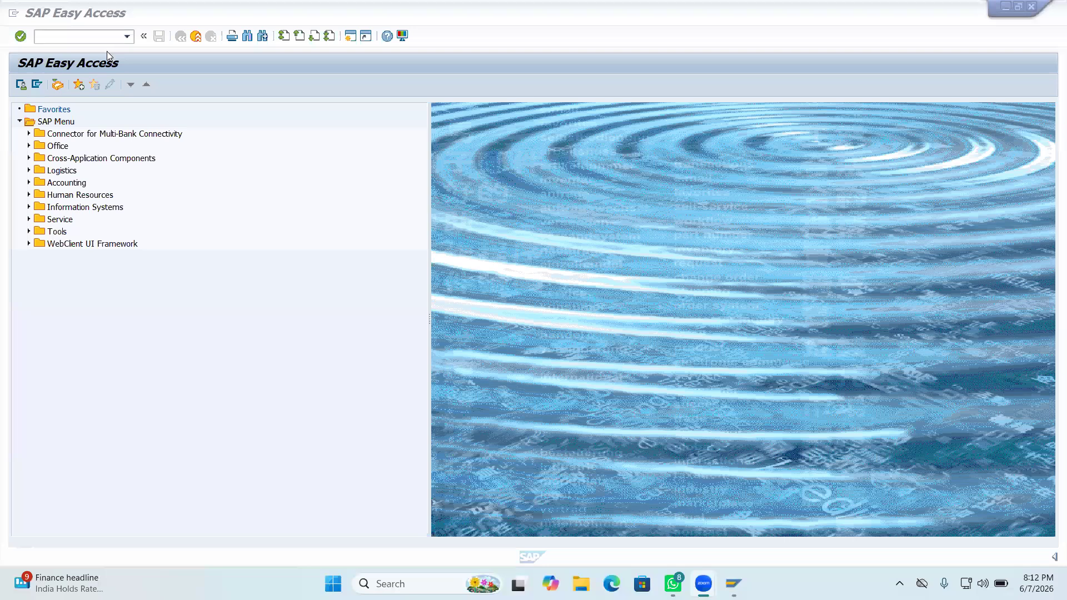
Step: Start MM01 on the other SAP system, check how its industry list shows the mechanical entries, and leave the transaction
{"action": "left_click", "coordinate": [311, 146]}
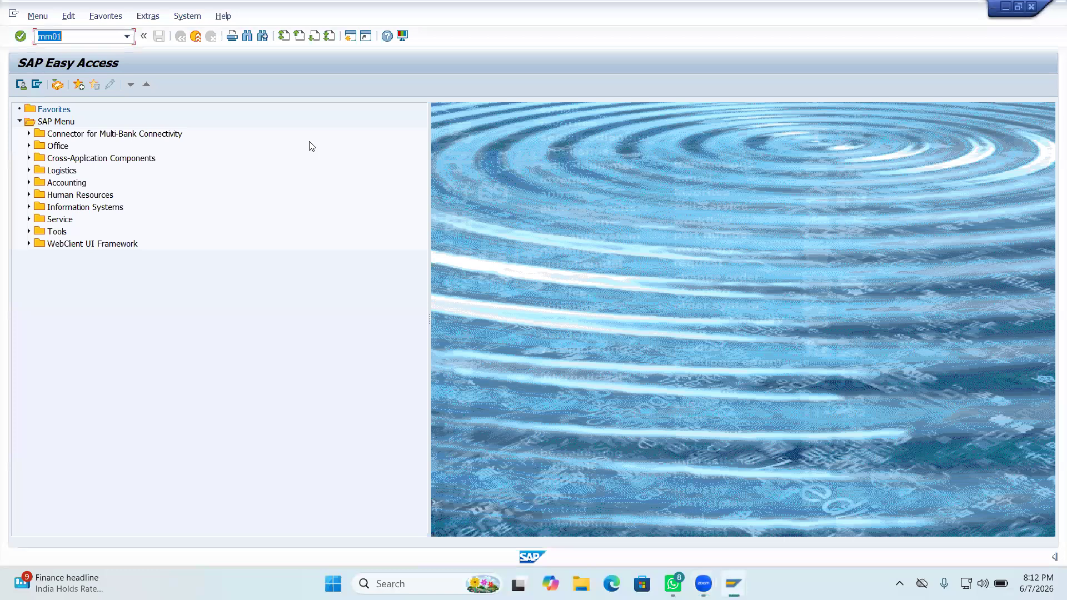
{"action": "key", "text": "Return"}
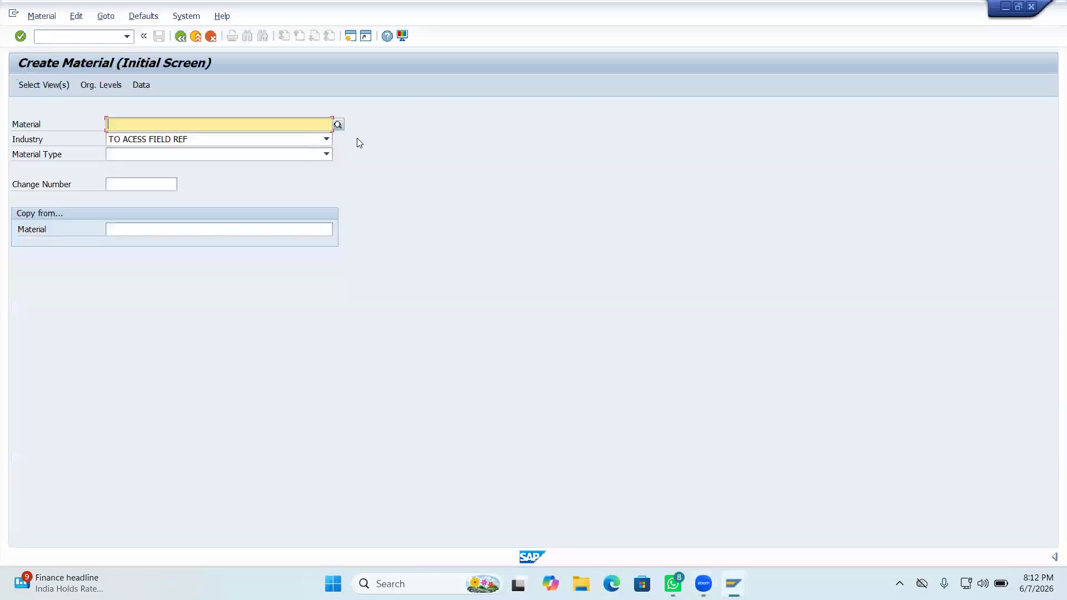
{"action": "left_click", "coordinate": [326, 139]}
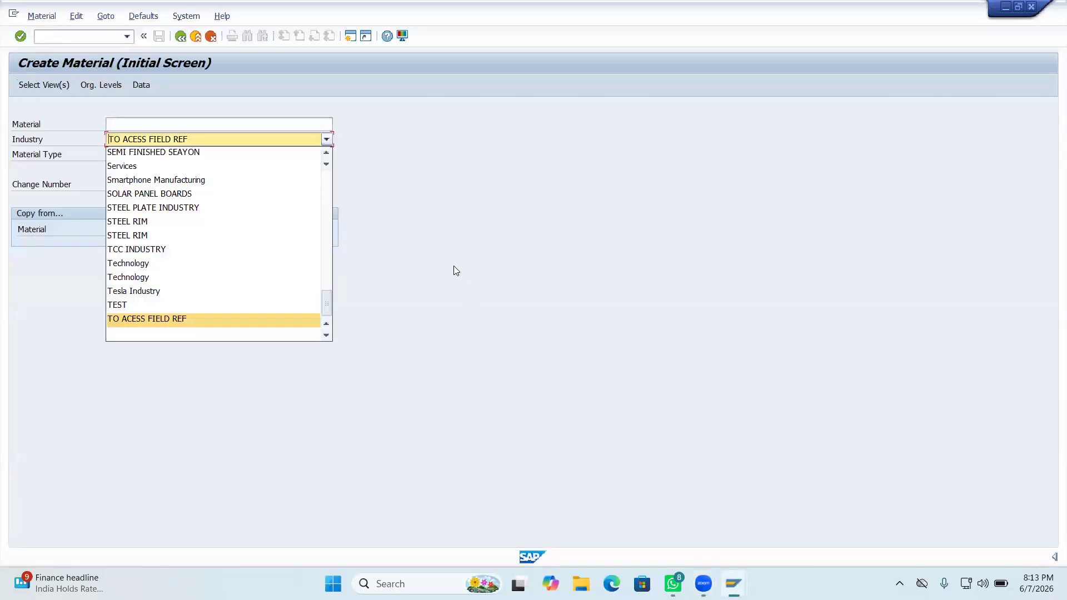
{"action": "type", "text": "me"}
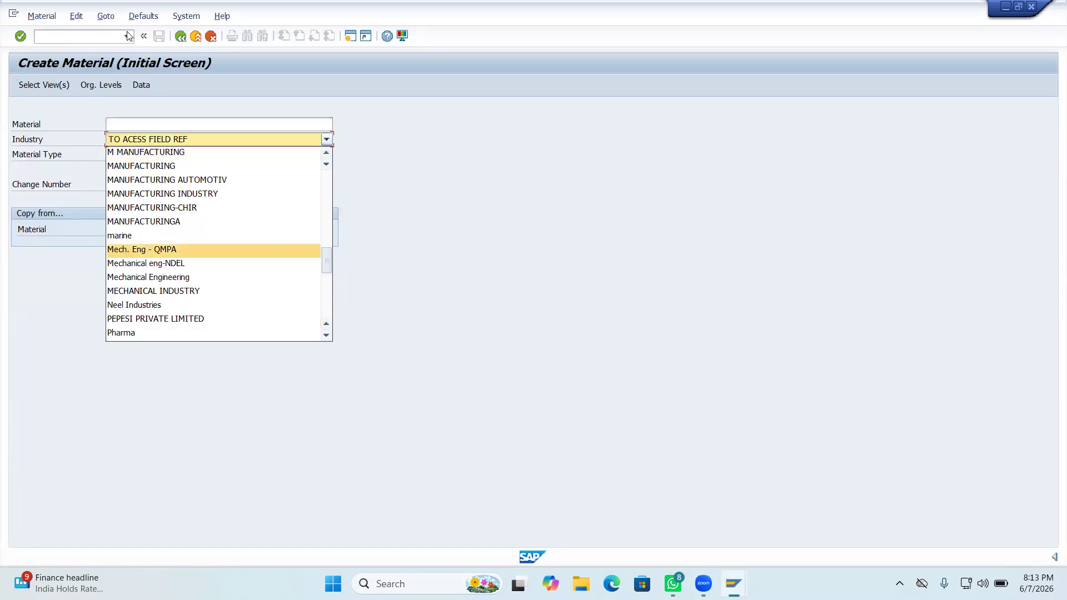
{"action": "key", "text": "Escape"}
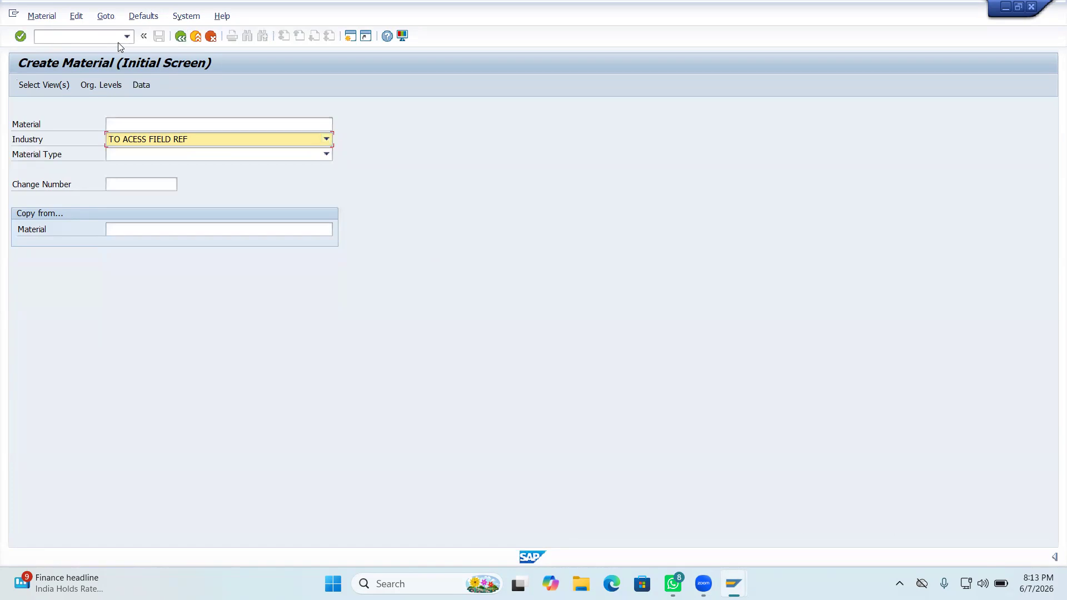
{"action": "left_click", "coordinate": [168, 40]}
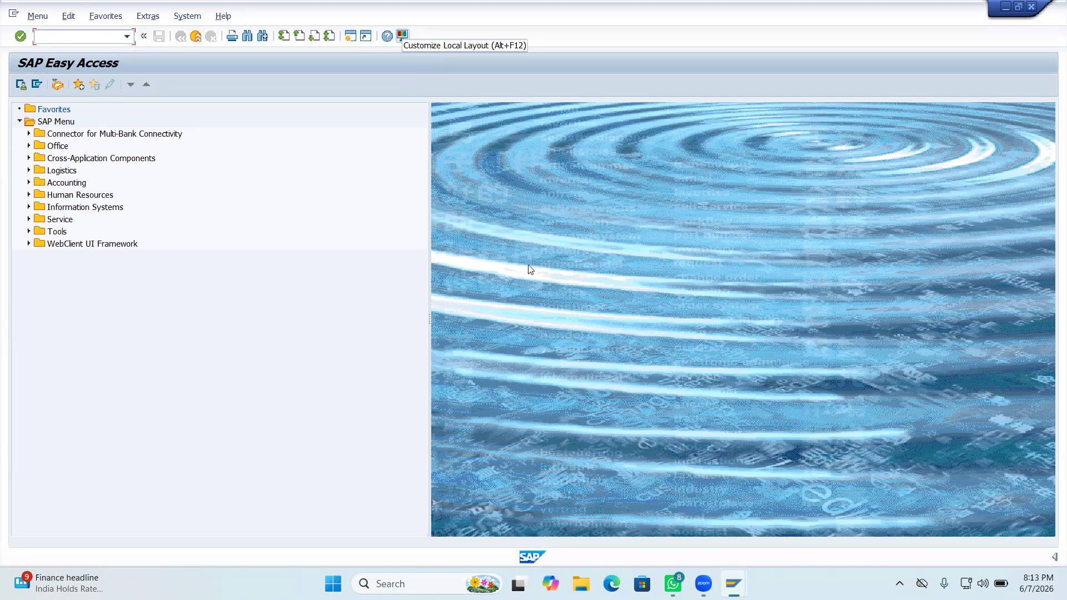
Step: Enable showing keys within dropdown lists and sorting by keys in the SAP GUI interaction design options, and apply the settings
{"action": "key", "text": "alt+F12"}
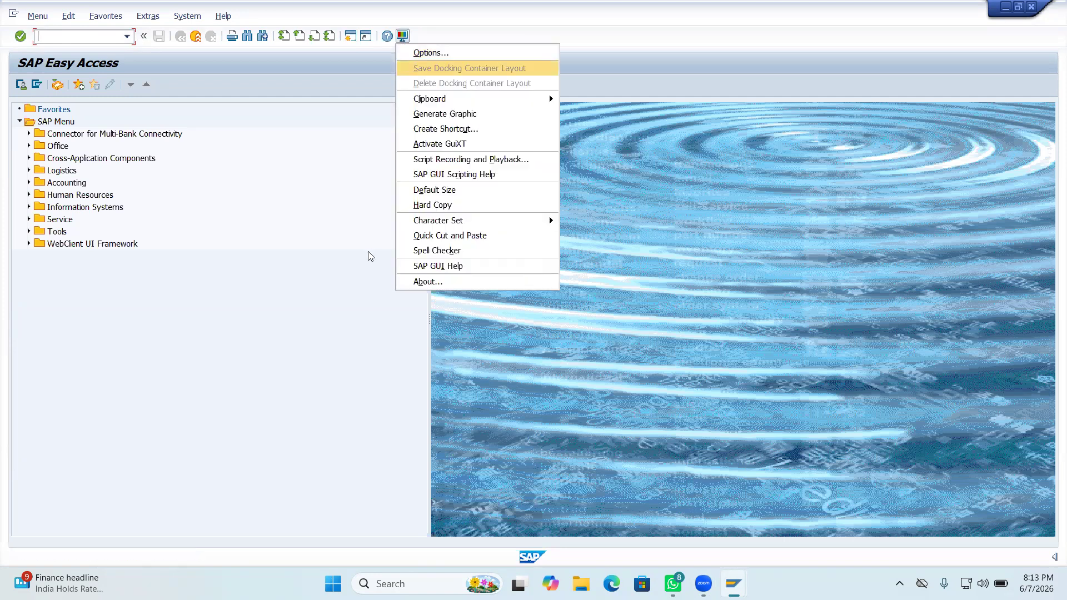
{"action": "key", "text": "Up"}
{"action": "key", "text": "Return"}
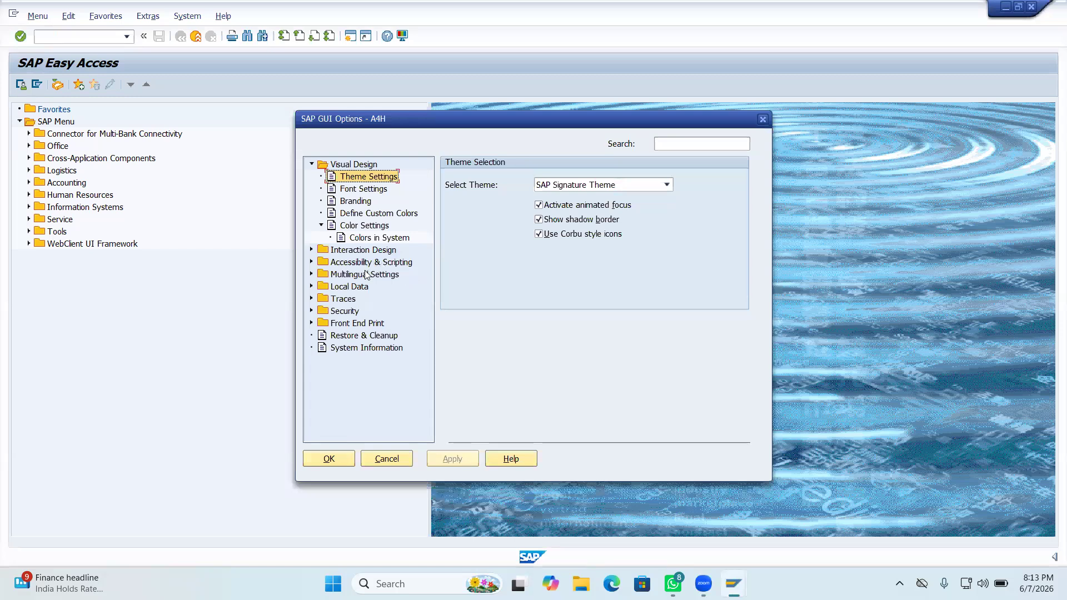
{"action": "left_click", "coordinate": [362, 252]}
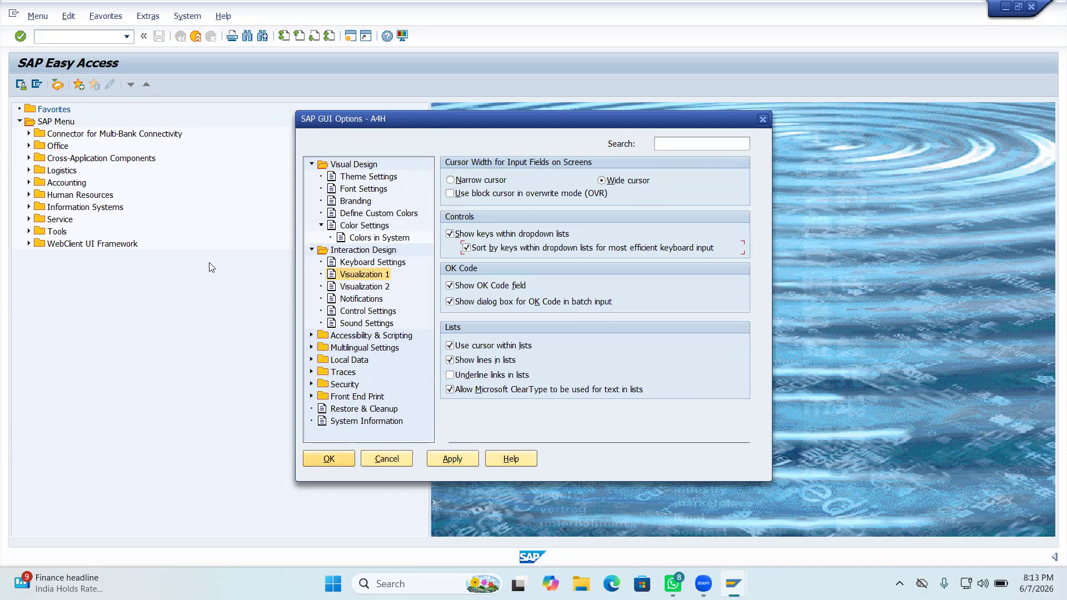
{"action": "left_click", "coordinate": [453, 458]}
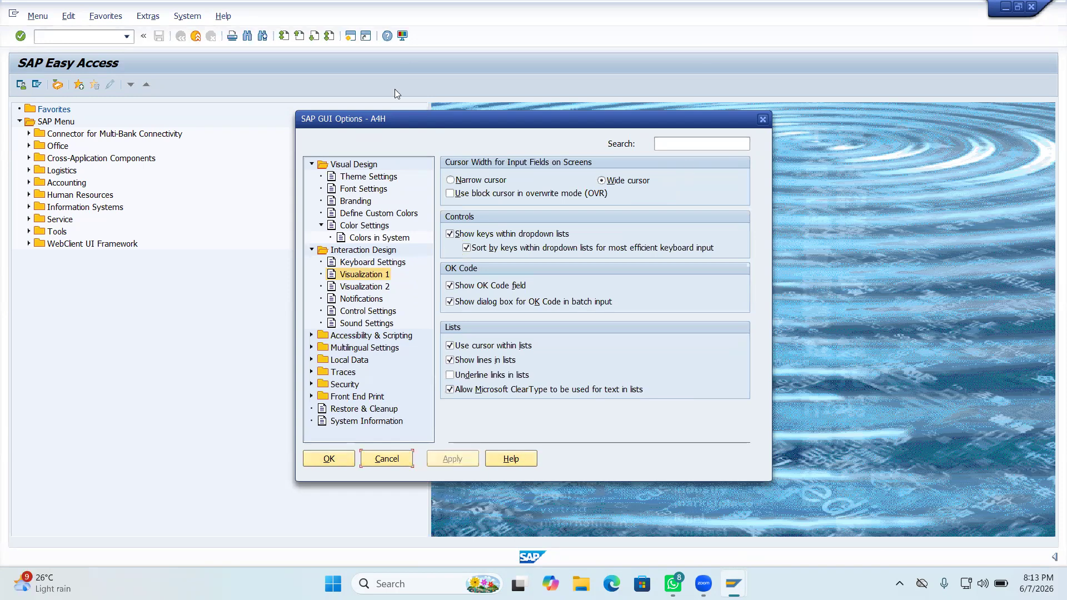
{"action": "left_click", "coordinate": [330, 459]}
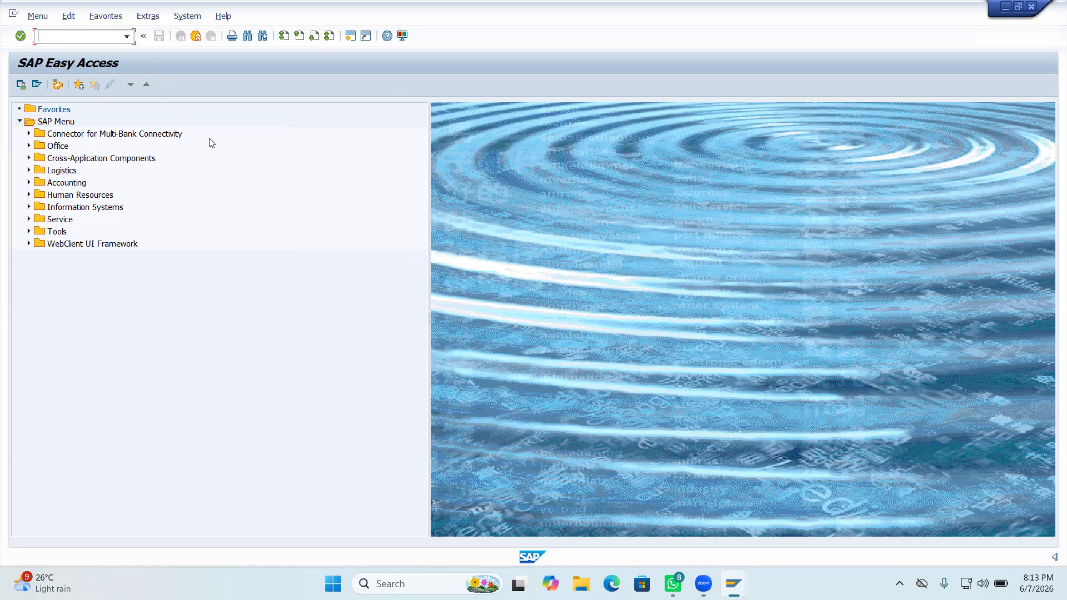
Step: Start transaction MM01 and choose industry M Mechanical Engineering for the new material
{"action": "key", "text": "Down"}
{"action": "key", "text": "Return"}
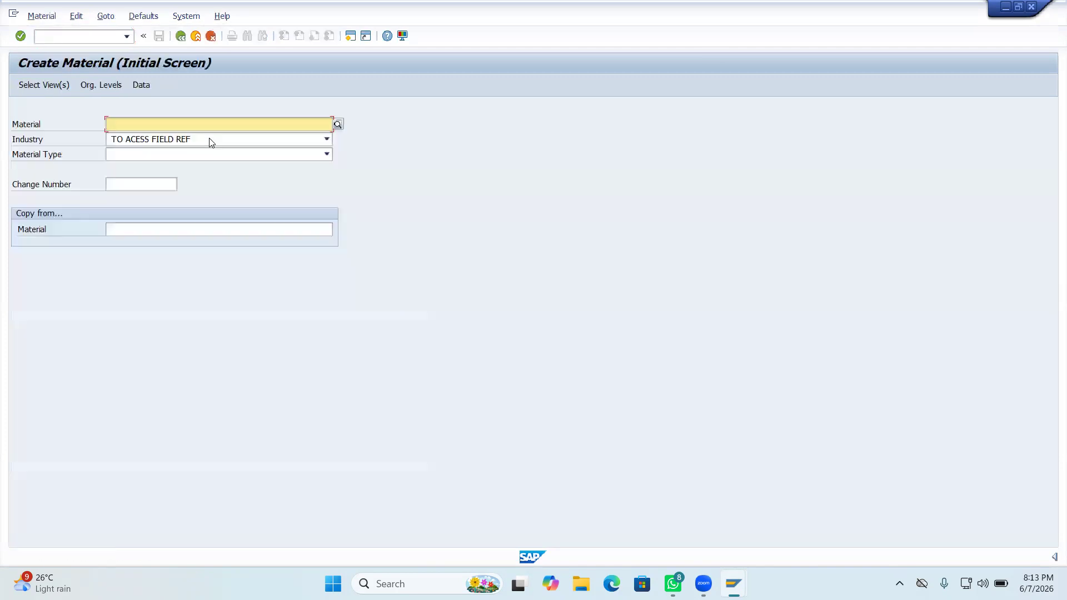
{"action": "left_click", "coordinate": [211, 142]}
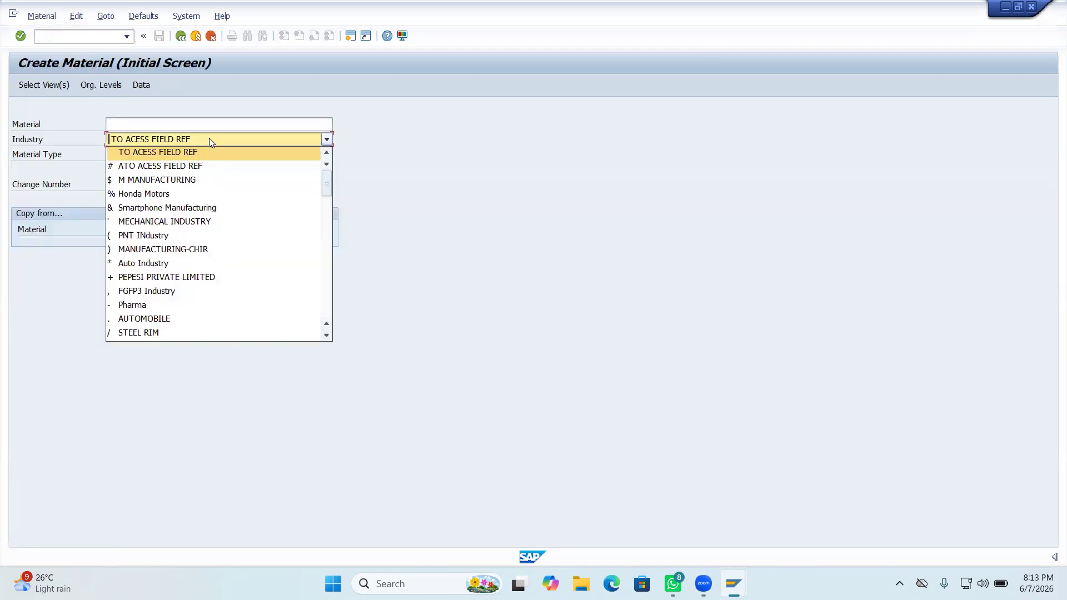
{"action": "key", "text": "m"}
{"action": "key", "text": "e"}
{"action": "key", "text": "c"}
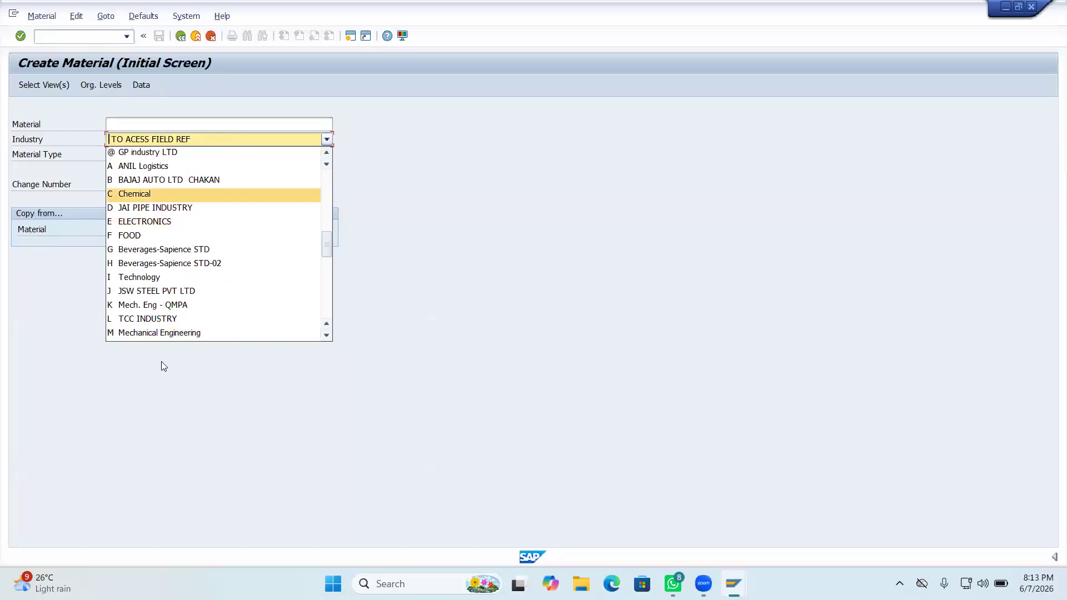
{"action": "key", "text": "m"}
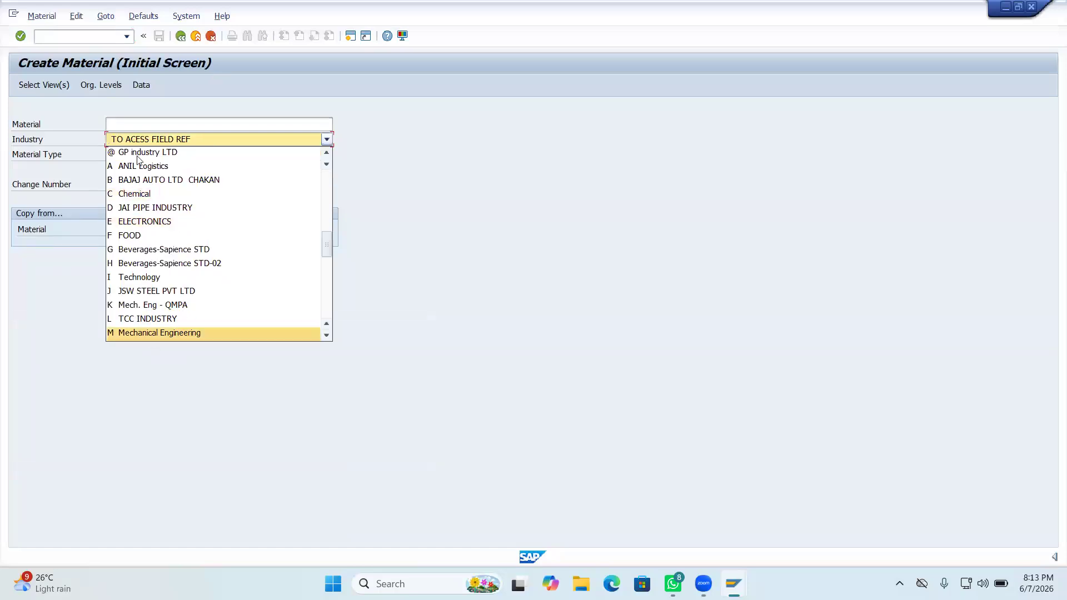
{"action": "key", "text": "e"}
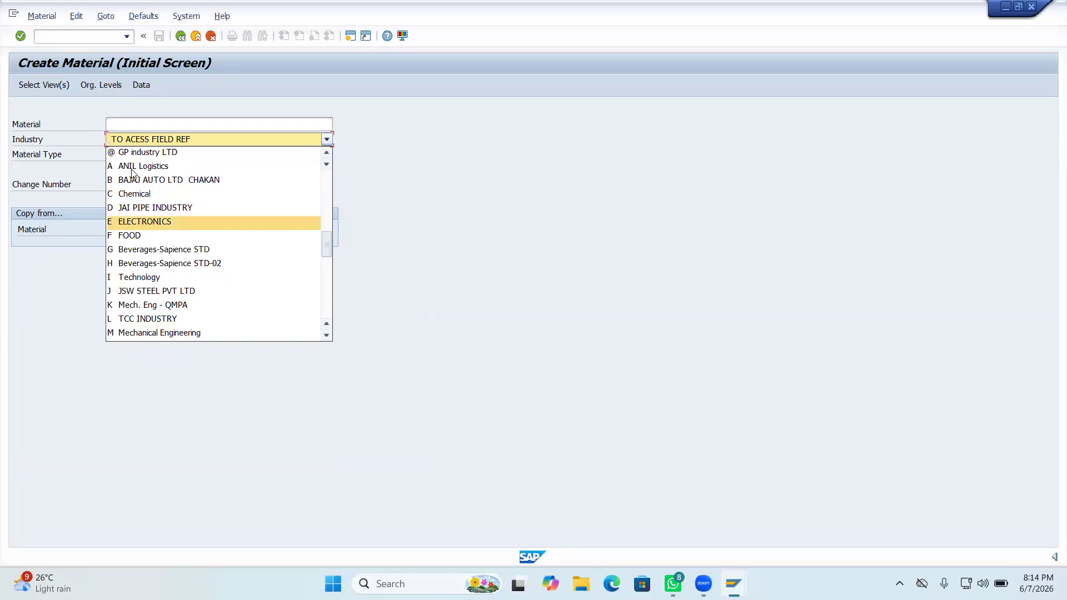
{"action": "key", "text": "m"}
{"action": "key", "text": "Up"}
{"action": "key", "text": "Up"}
{"action": "key", "text": "Down"}
{"action": "key", "text": "Down"}
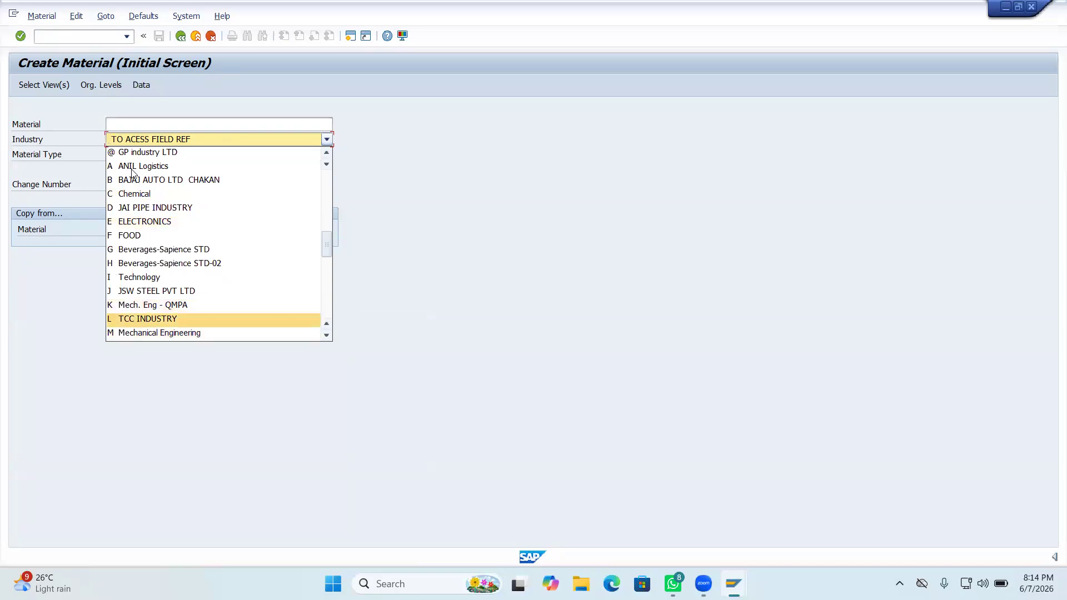
{"action": "key", "text": "Return"}
{"action": "key", "text": "Tab"}
Step: Look through the material types whose keys begin with H in the material type list, around HALB and HAL2
{"action": "key", "text": "F4"}
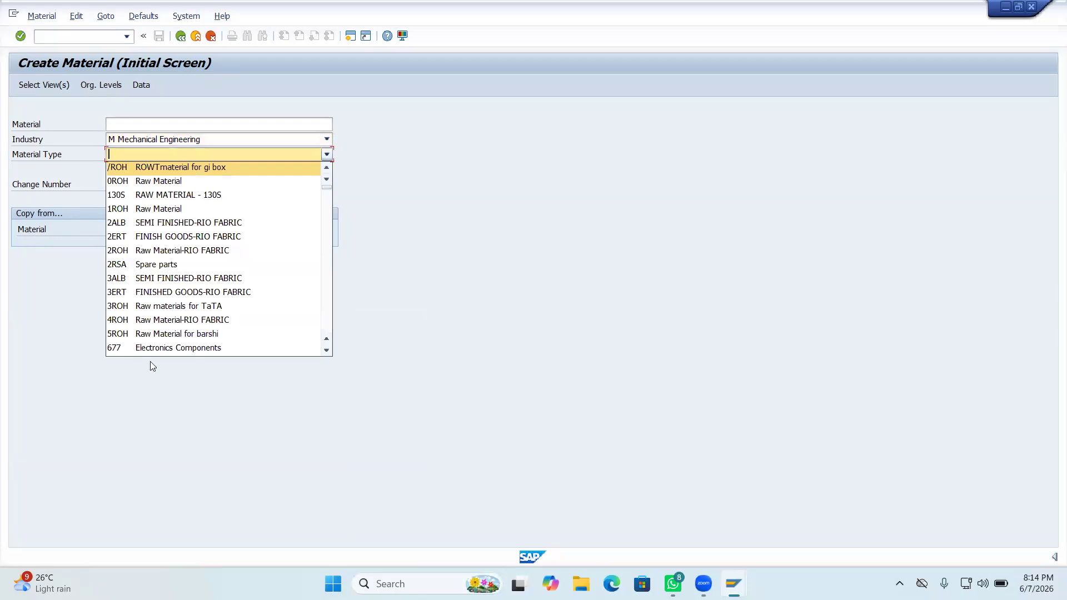
{"action": "key", "text": "h"}
{"action": "scroll", "coordinate": [162, 346], "scroll_direction": "down", "scroll_amount": 1}
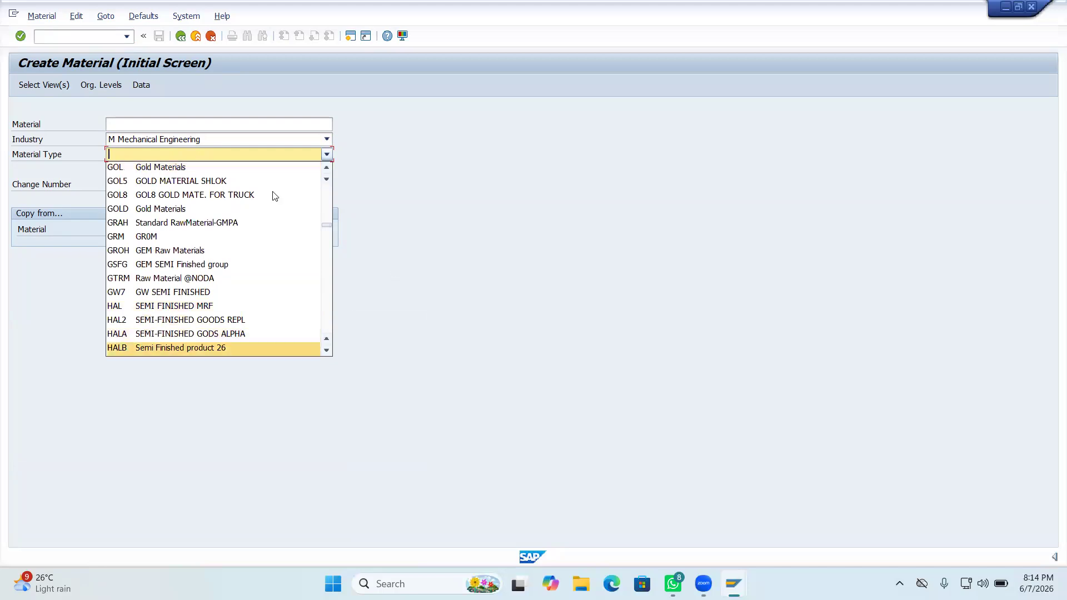
{"action": "key", "text": "Up"}
{"action": "key", "text": "Up"}
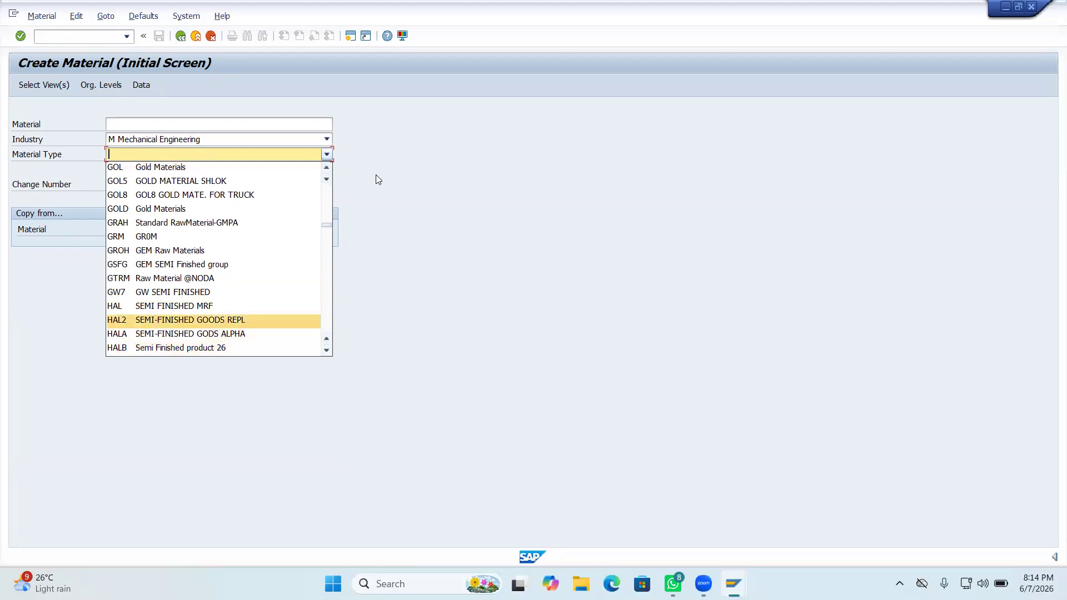
{"action": "left_click", "coordinate": [602, 113]}
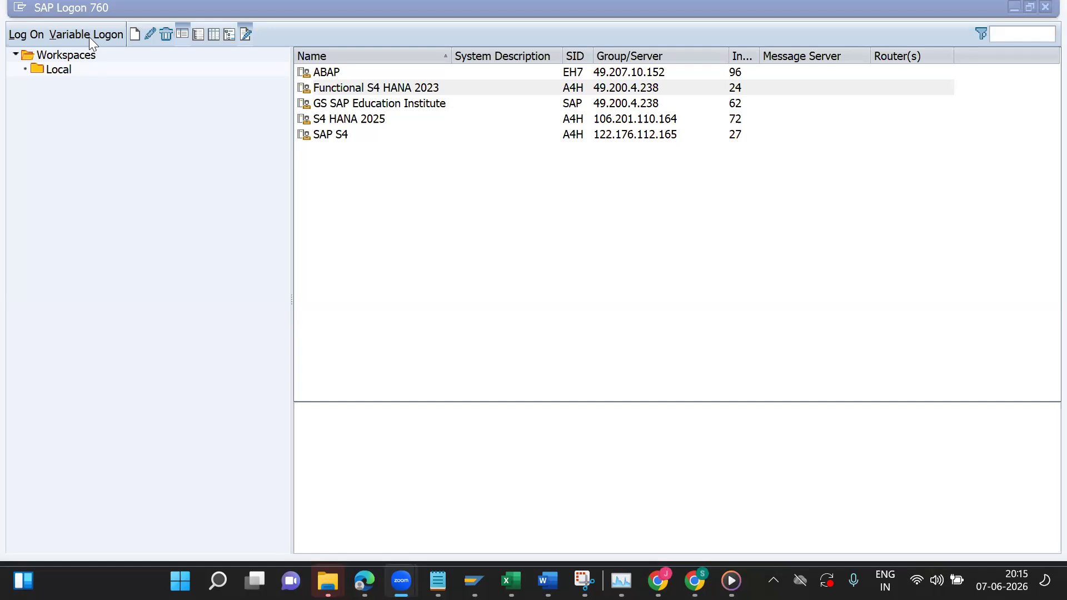
Step: In SAP Logon, view the parameters form for a new custom application server connection and close it without creating an entry
{"action": "left_click", "coordinate": [130, 80]}
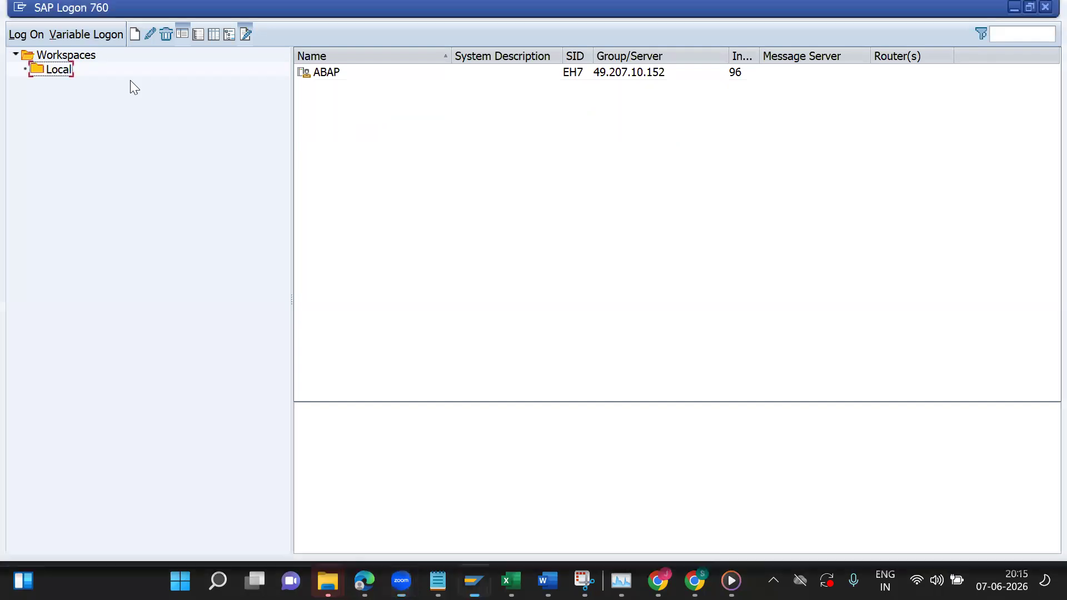
{"action": "left_click", "coordinate": [134, 33]}
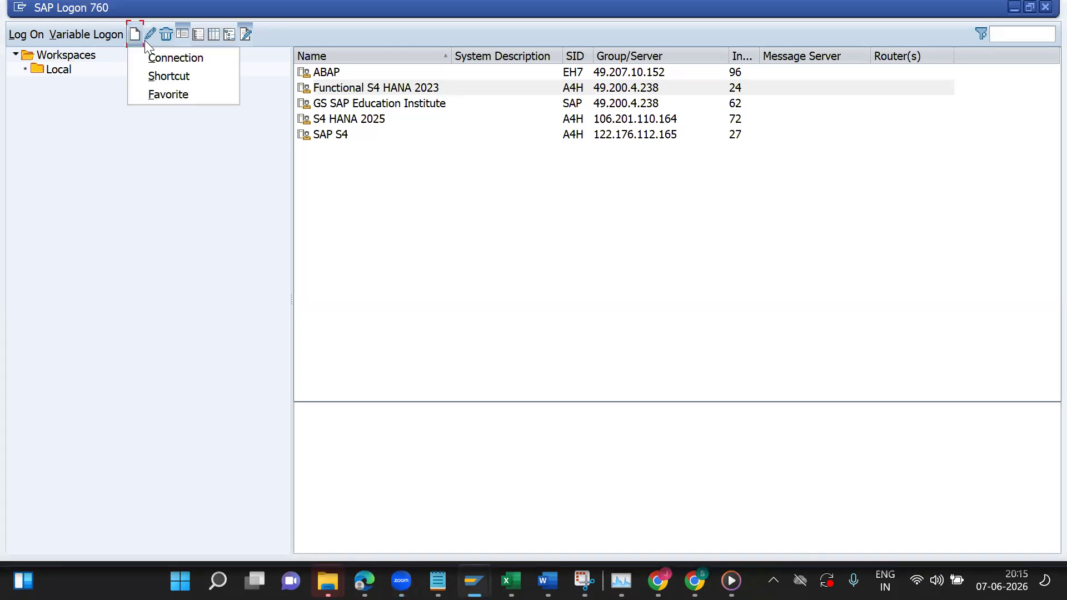
{"action": "left_click", "coordinate": [183, 58]}
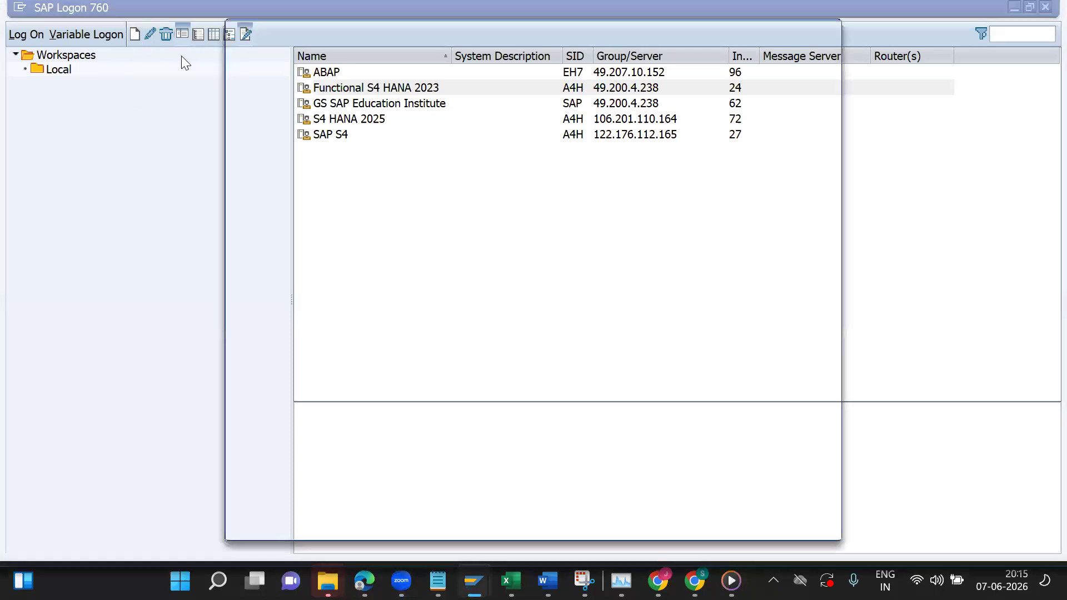
{"action": "left_click", "coordinate": [687, 506]}
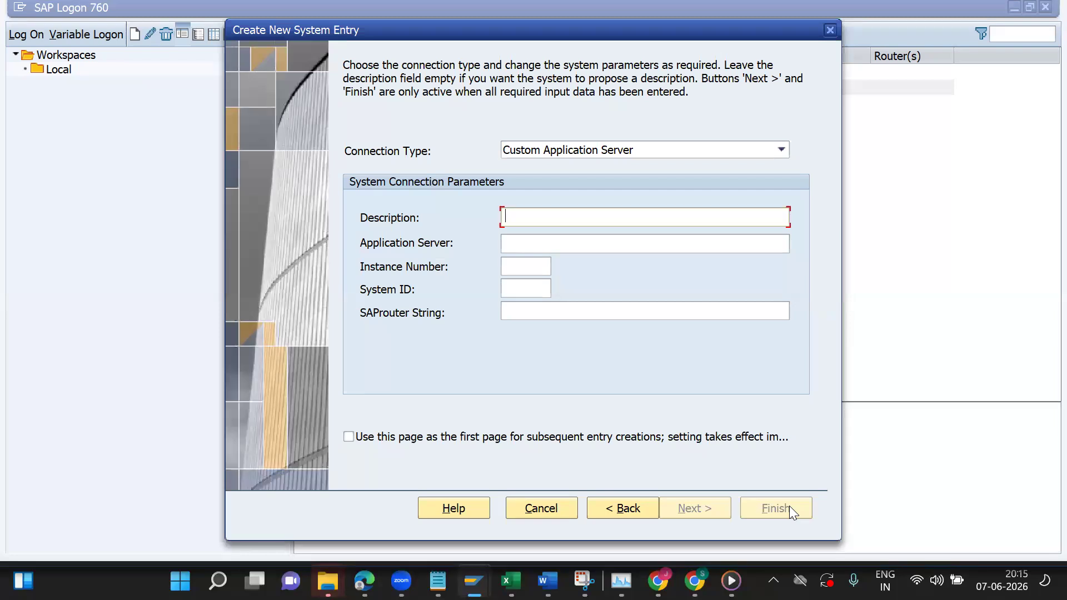
{"action": "left_click", "coordinate": [830, 30]}
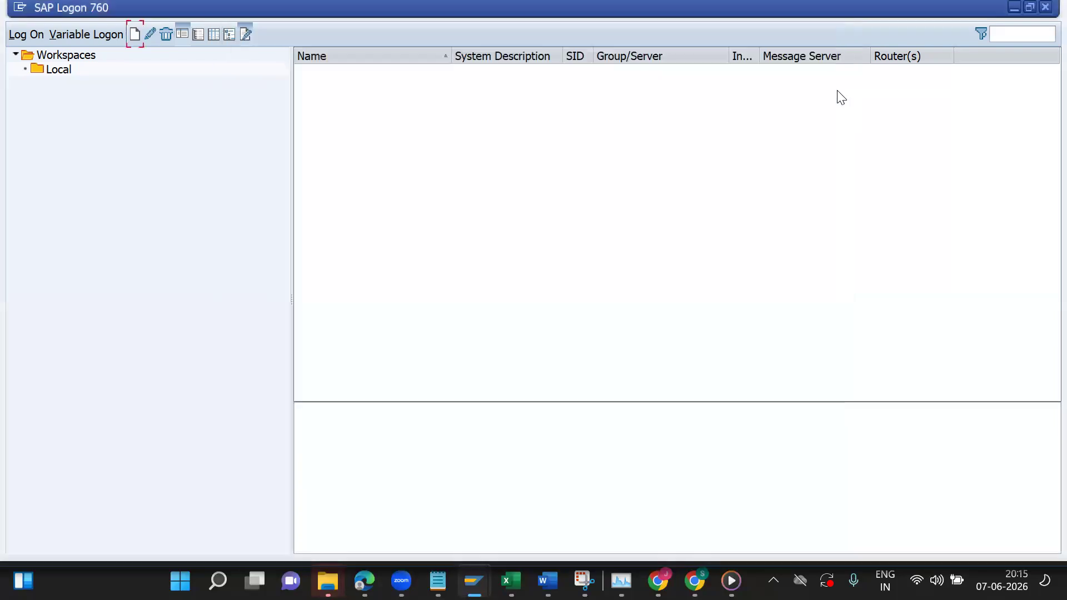
Step: Open the logon screen of the Functional S4 HANA 2023 connection
{"action": "left_click", "coordinate": [358, 104]}
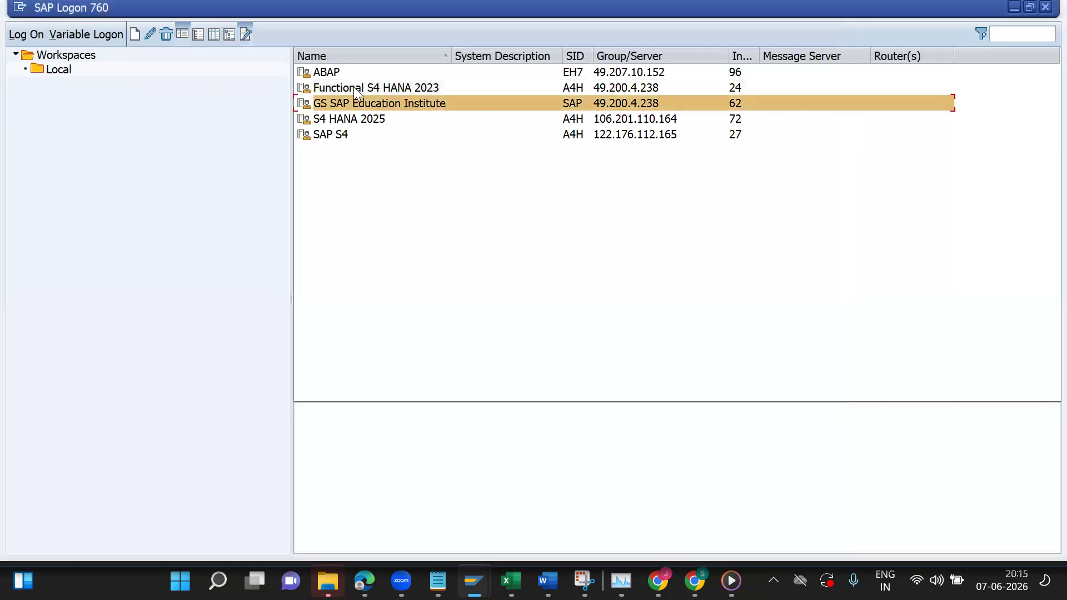
{"action": "left_click", "coordinate": [355, 88]}
{"action": "double_click", "coordinate": [352, 87]}
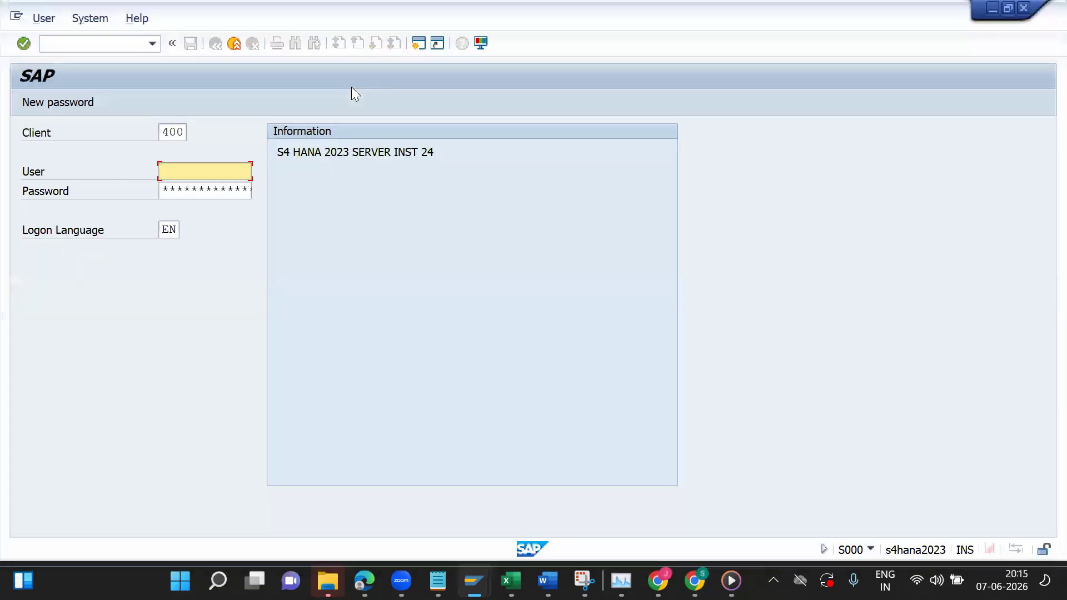